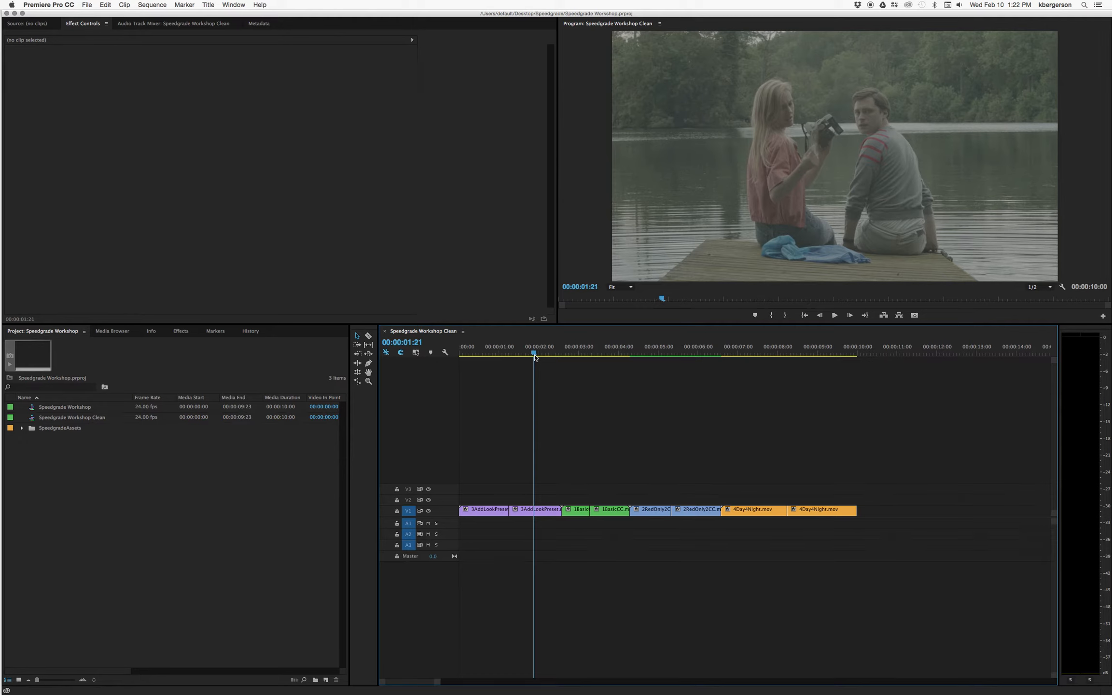
Step: Return the playhead to the sequence start, select all the clips, and send the saved project to SpeedGrade through Direct Link
drag(535, 356, 453, 321)
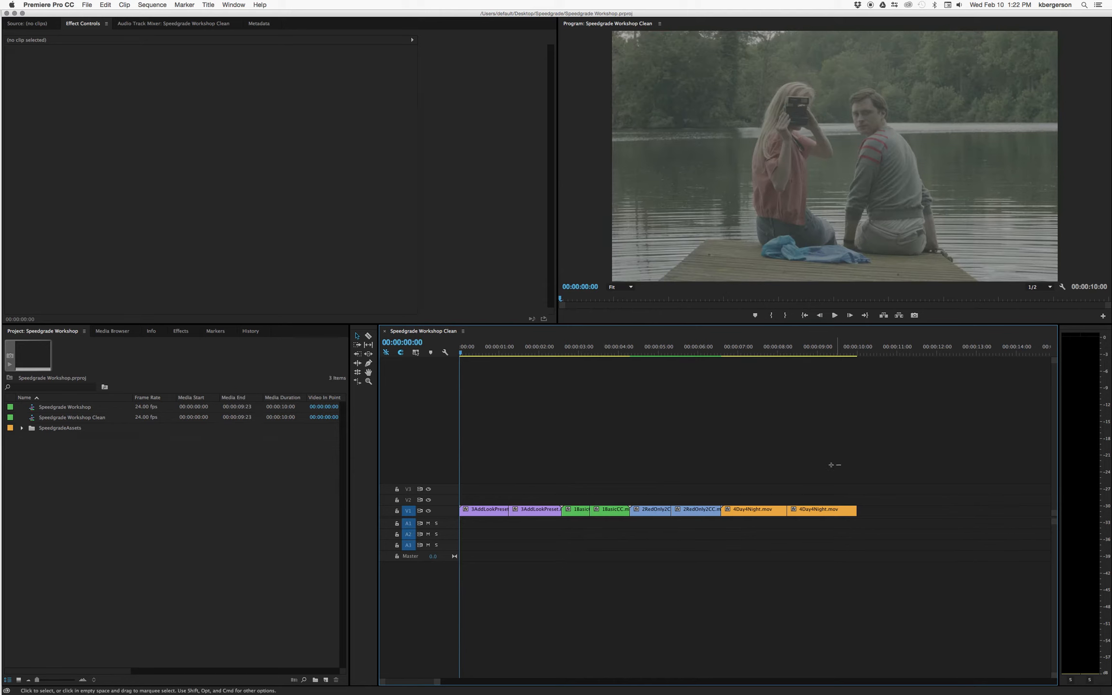
drag(831, 465, 477, 547)
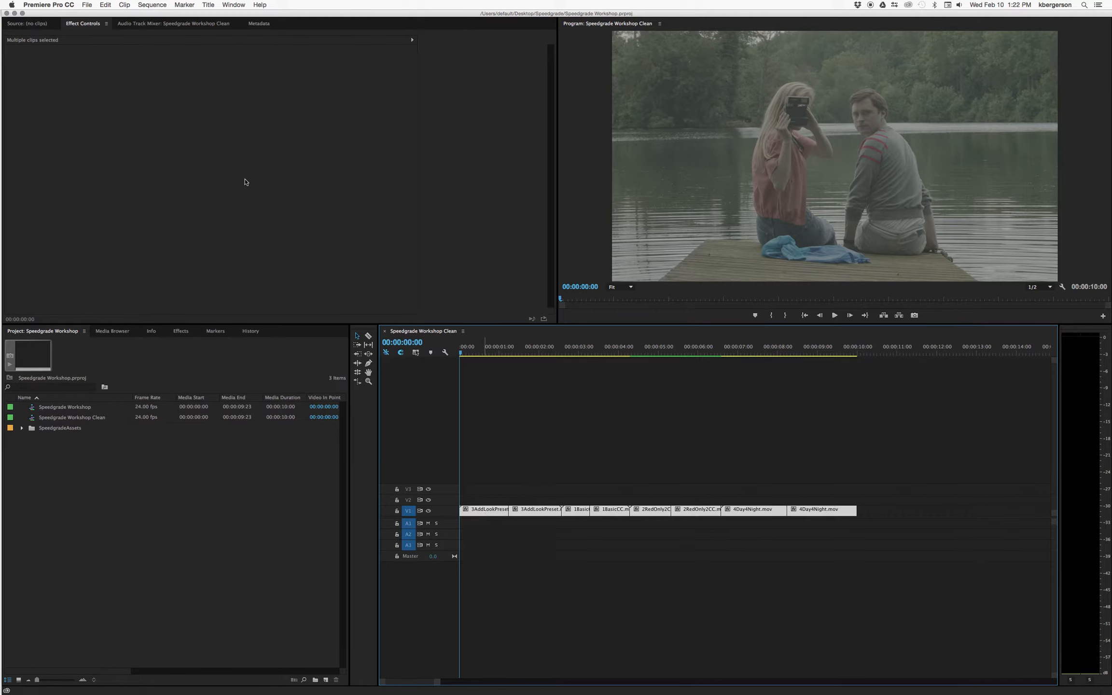
click(87, 5)
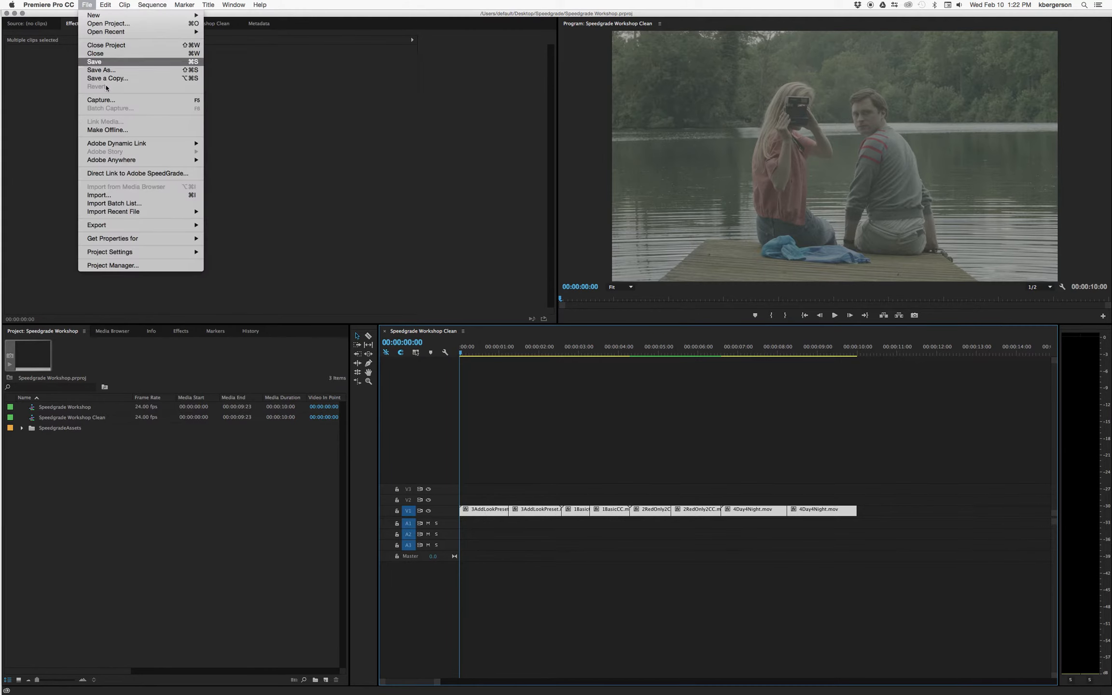
click(131, 174)
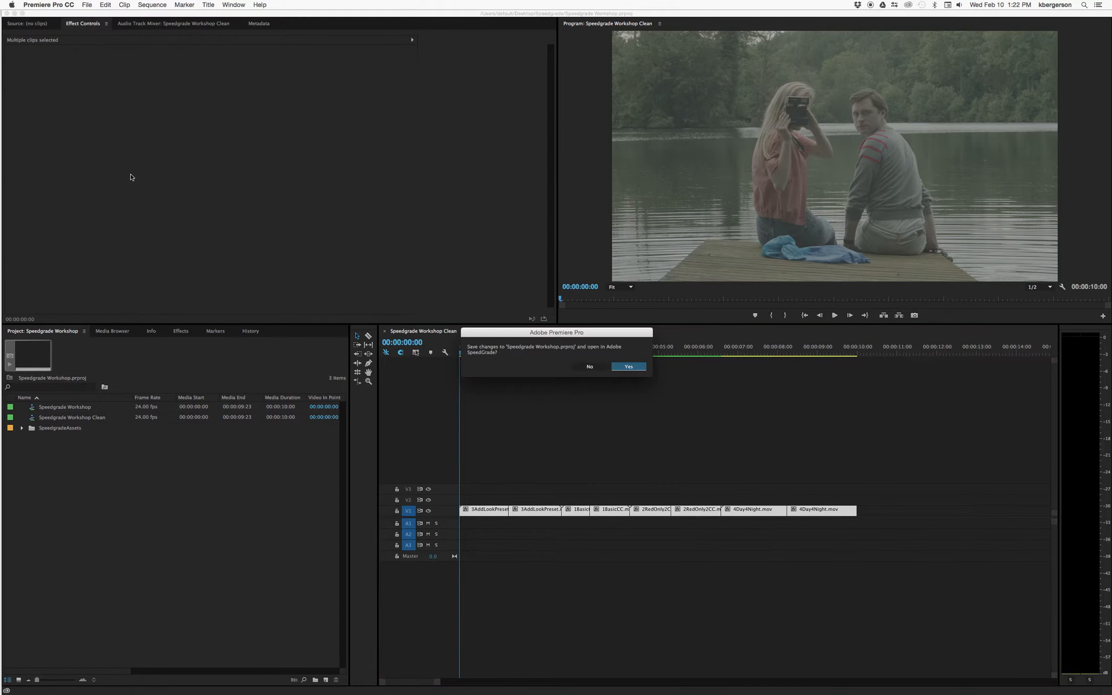
click(627, 367)
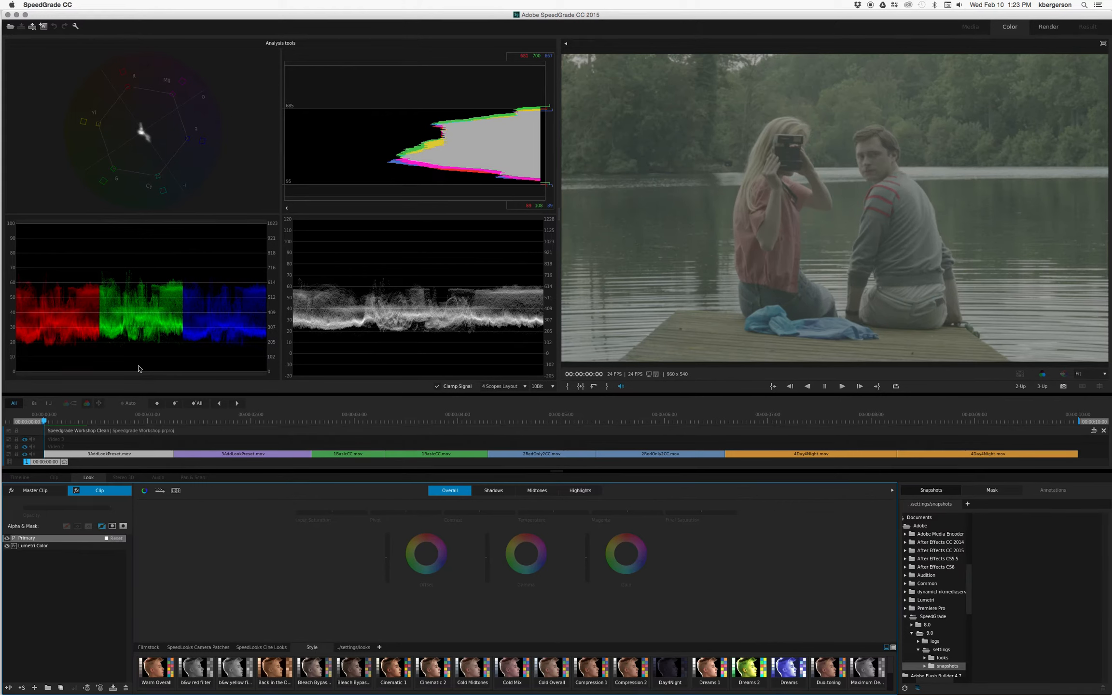
Step: Review the scope layout presets and the scope types offered for the RGB parade, keeping the four-scope layout
click(525, 387)
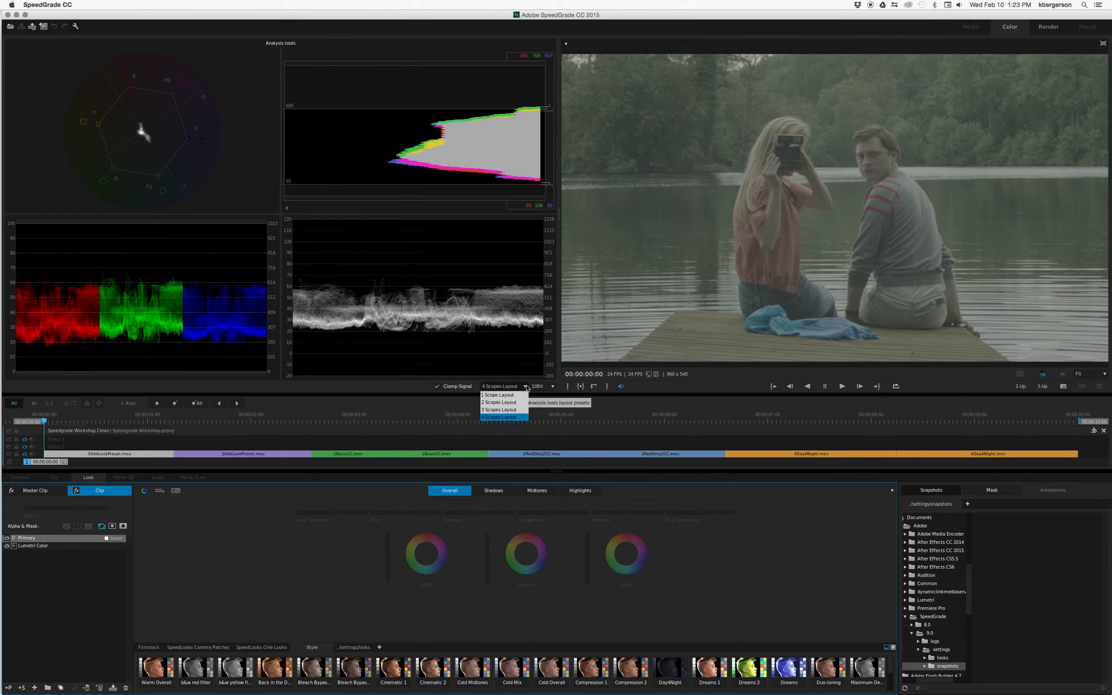
click(182, 297)
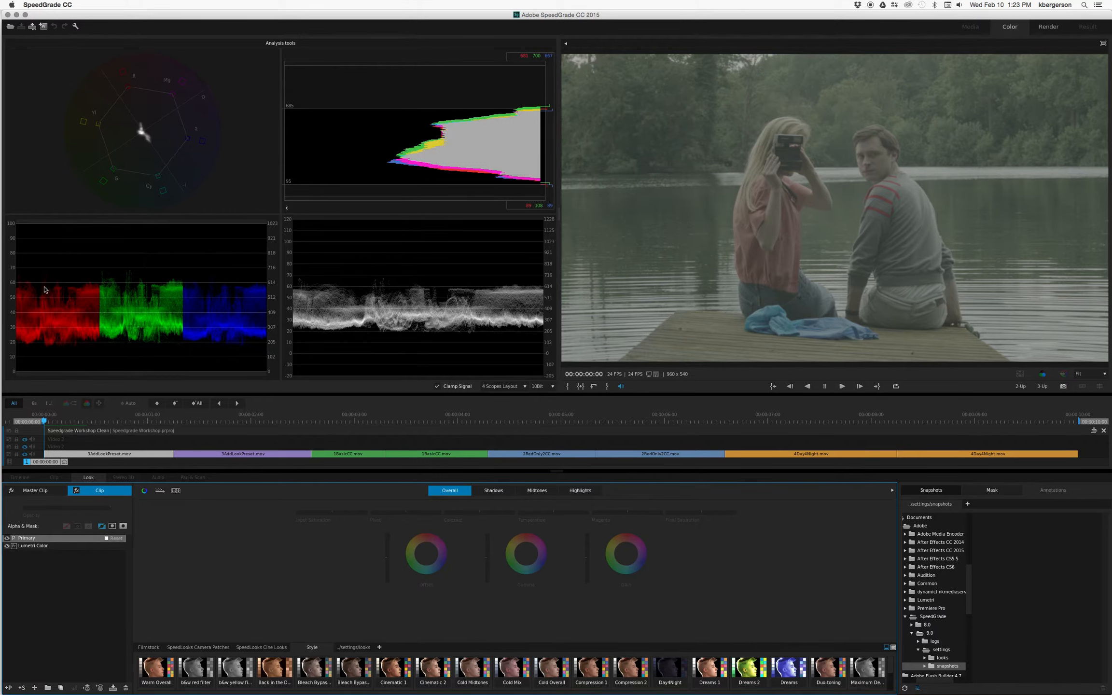
right_click(149, 296)
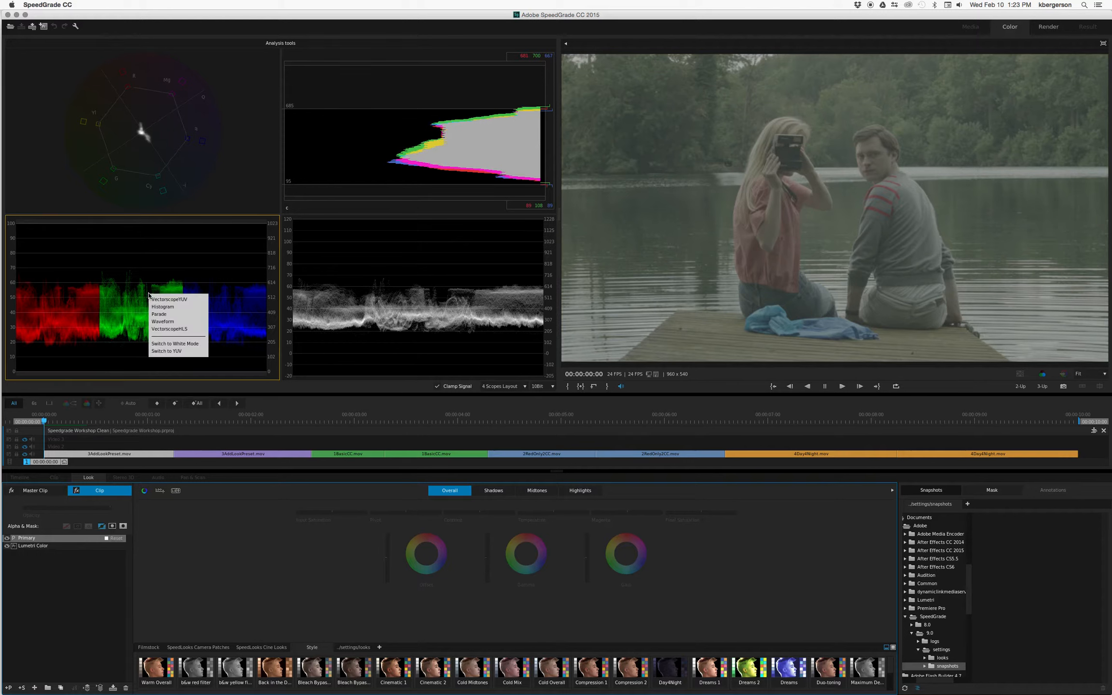
click(169, 317)
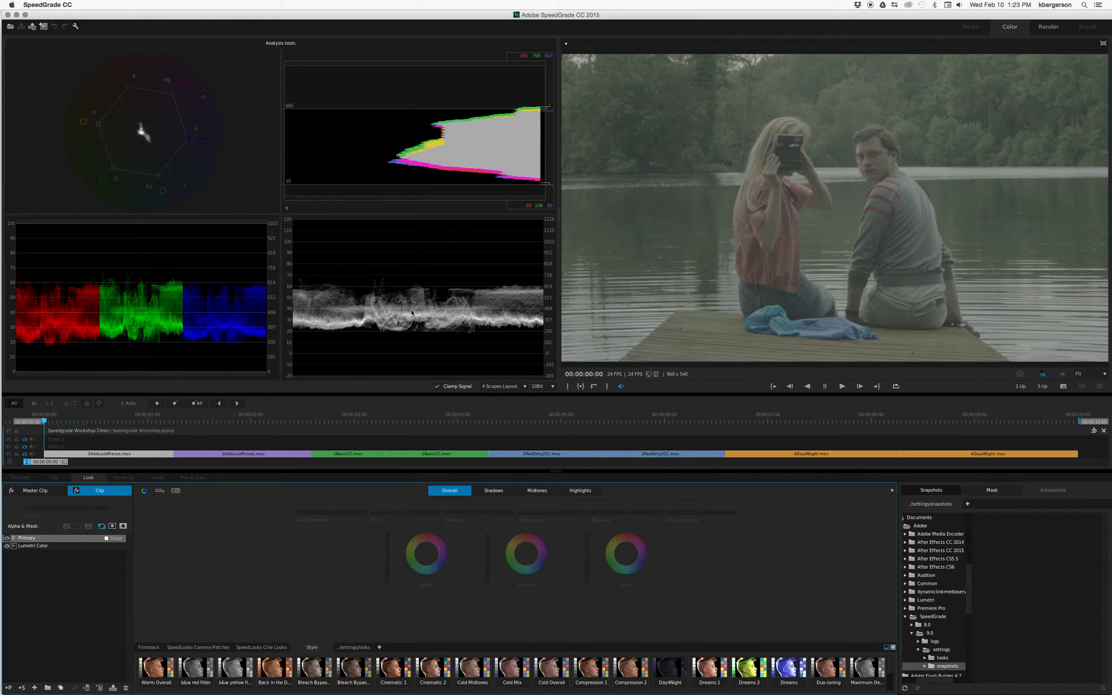
Step: Try the waveform scope in RGB and YC modes and switch it back to Luma
right_click(412, 310)
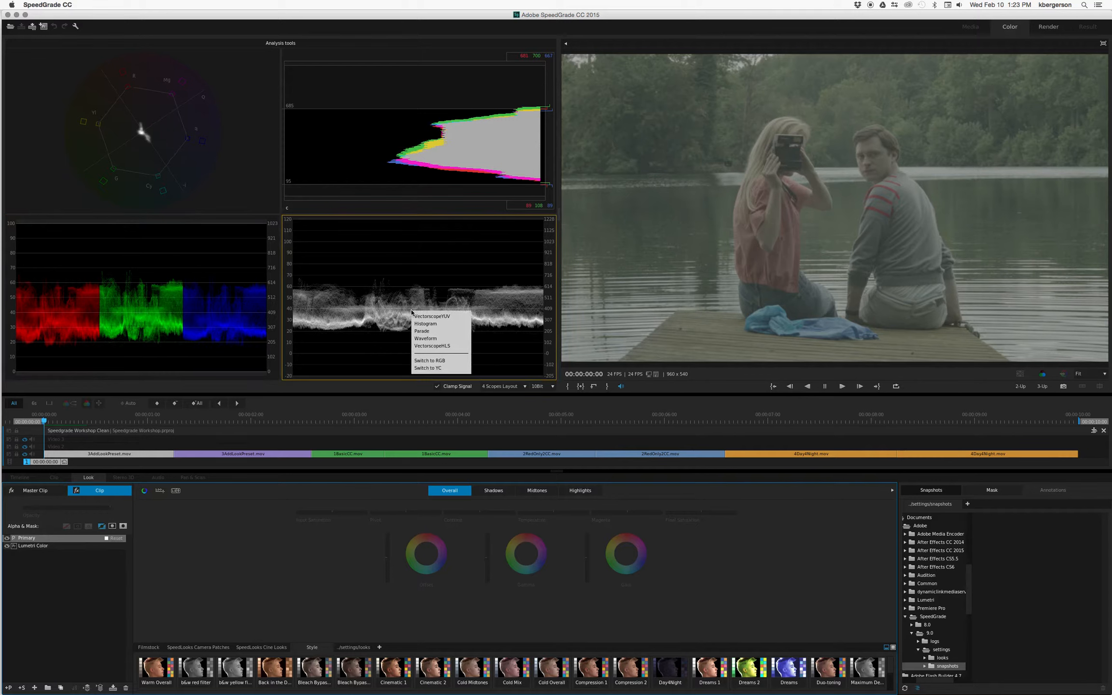
click(424, 340)
right_click(427, 318)
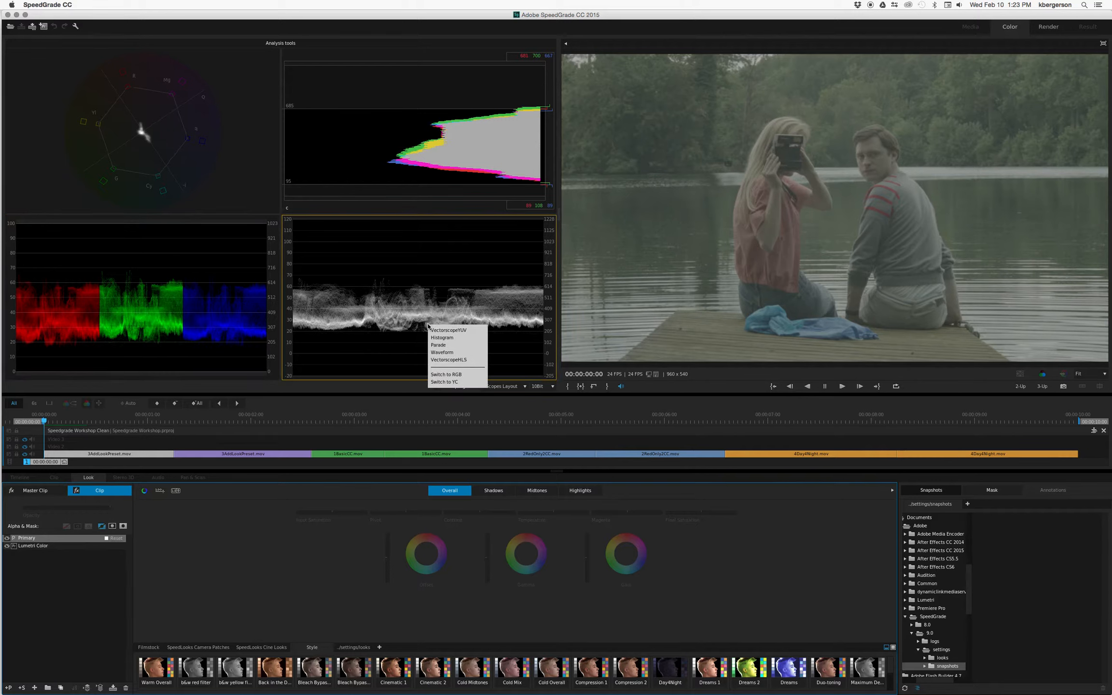
click(436, 376)
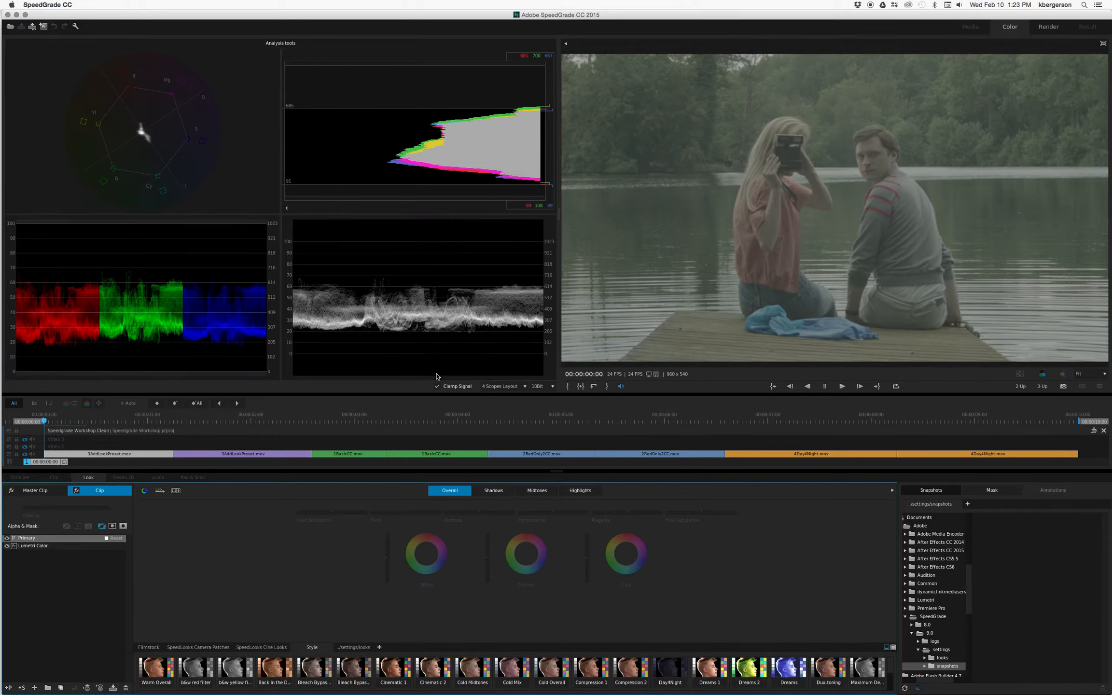
right_click(442, 305)
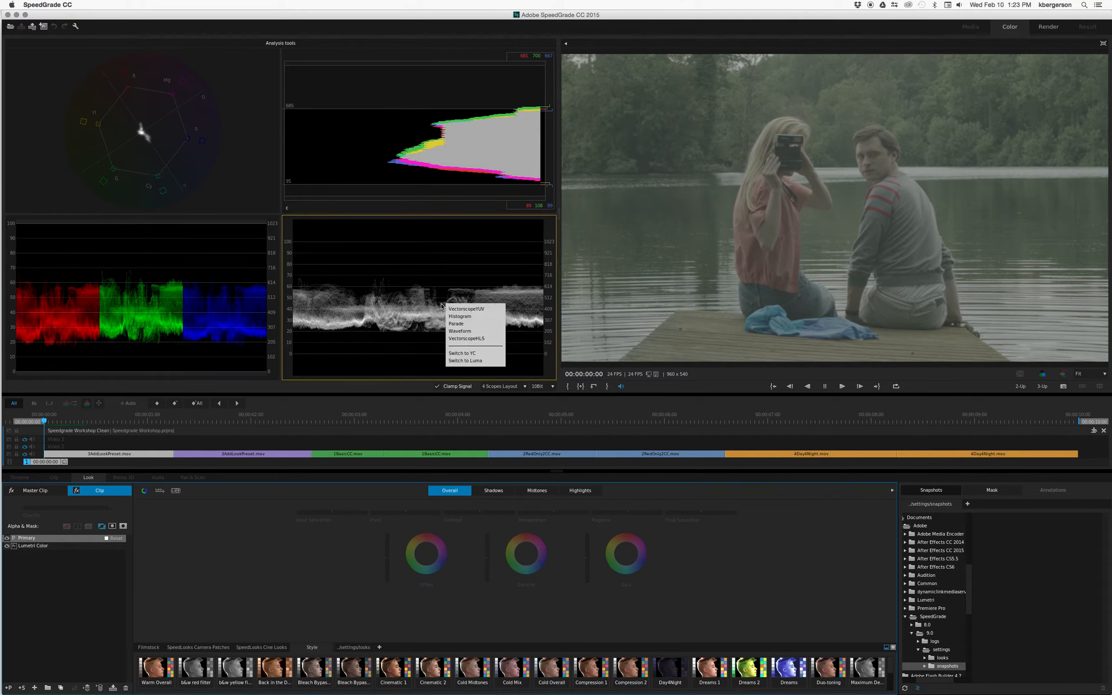
click(476, 361)
right_click(442, 312)
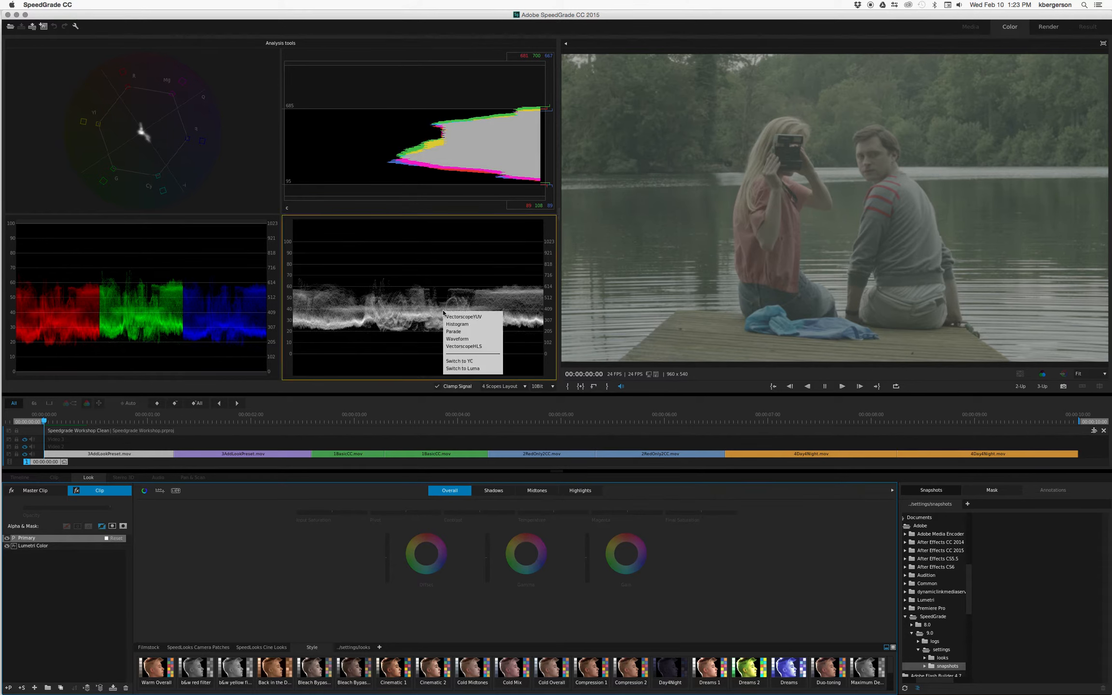
click(465, 361)
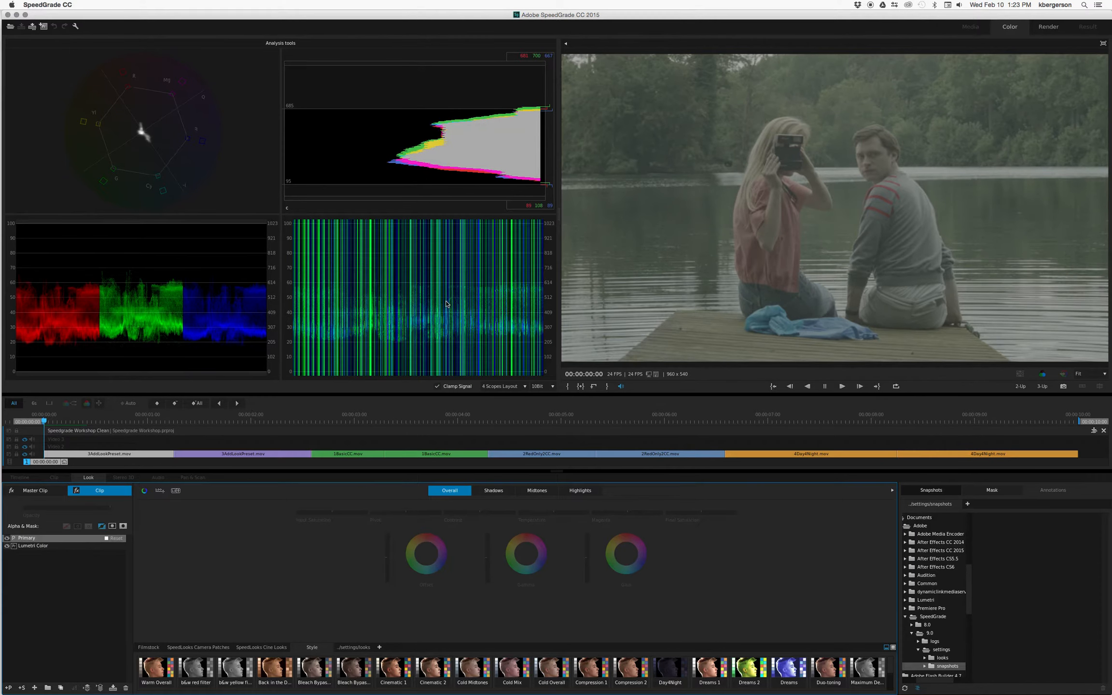
right_click(457, 303)
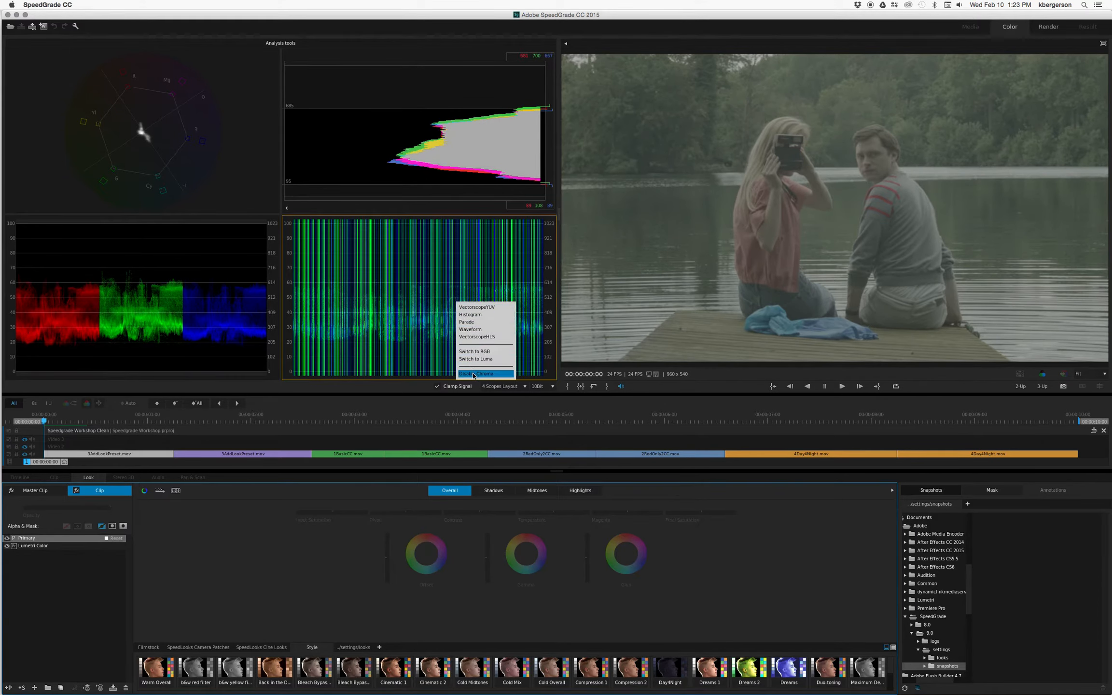
click(475, 359)
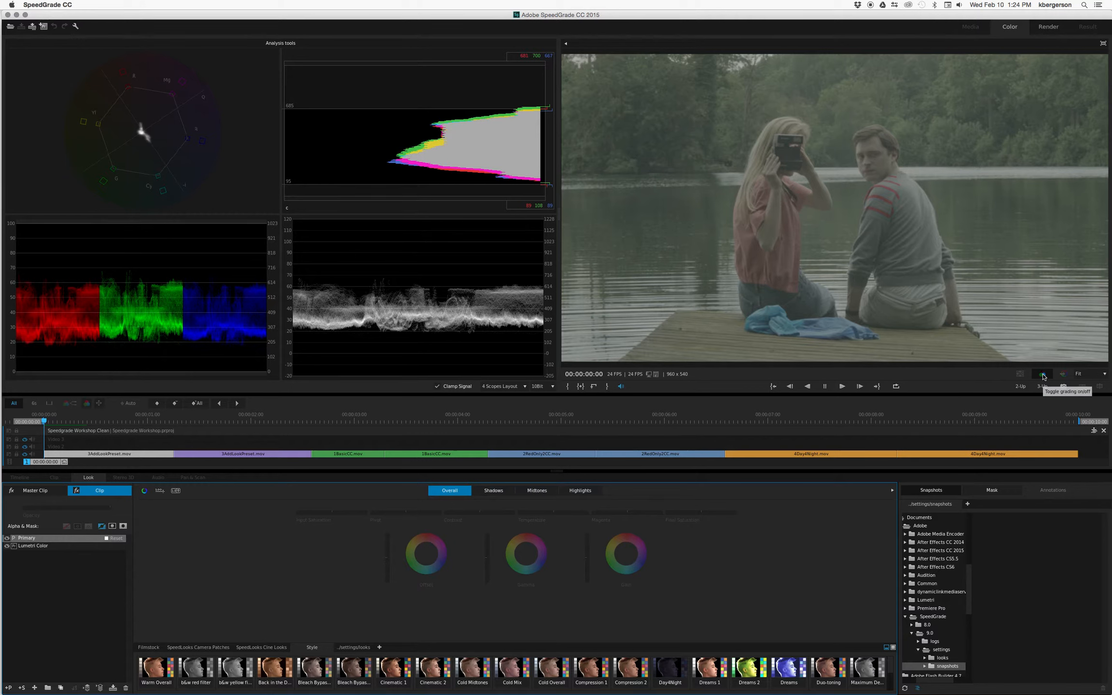
Step: Toggle the Primary layer off and on again to compare the image
click(7, 538)
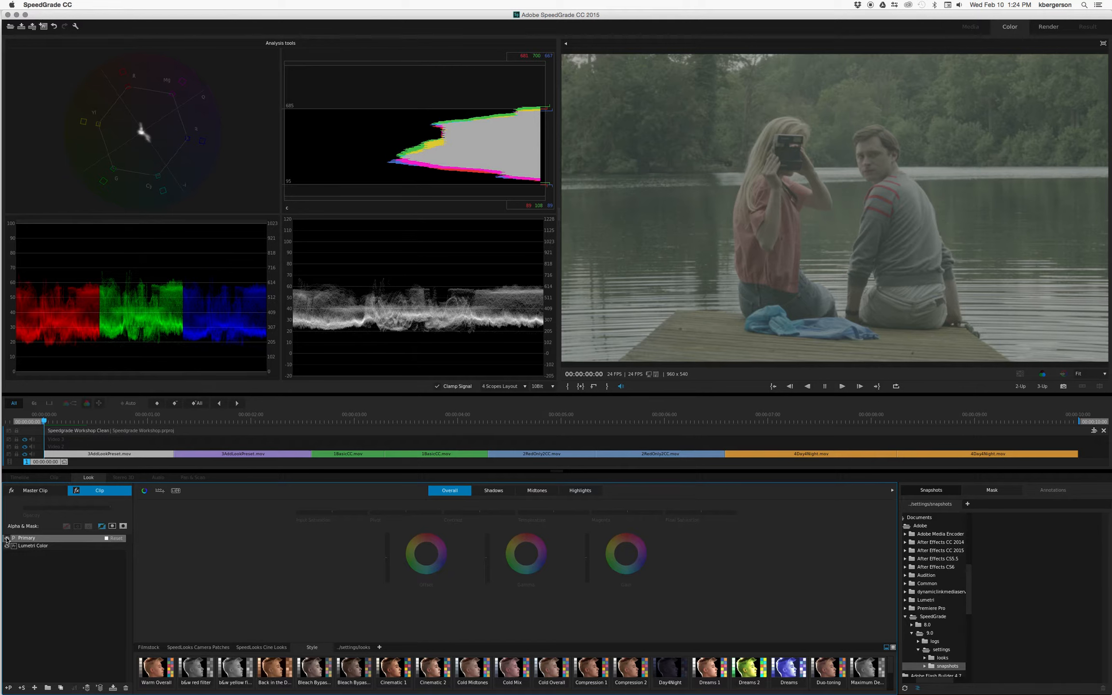
click(7, 539)
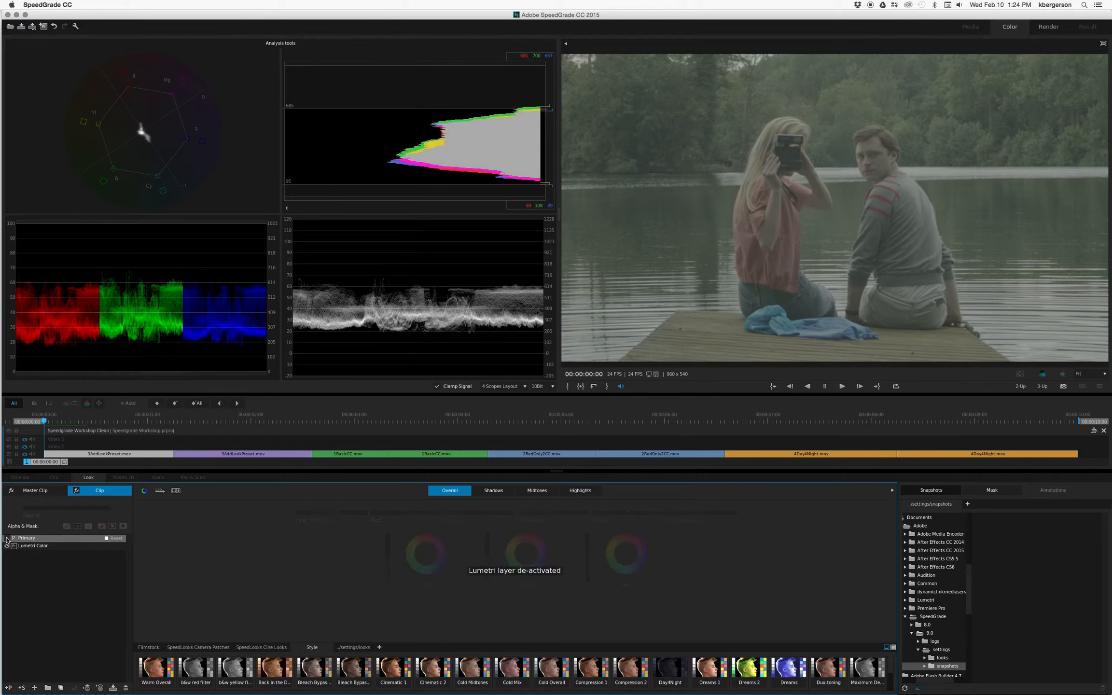
click(7, 539)
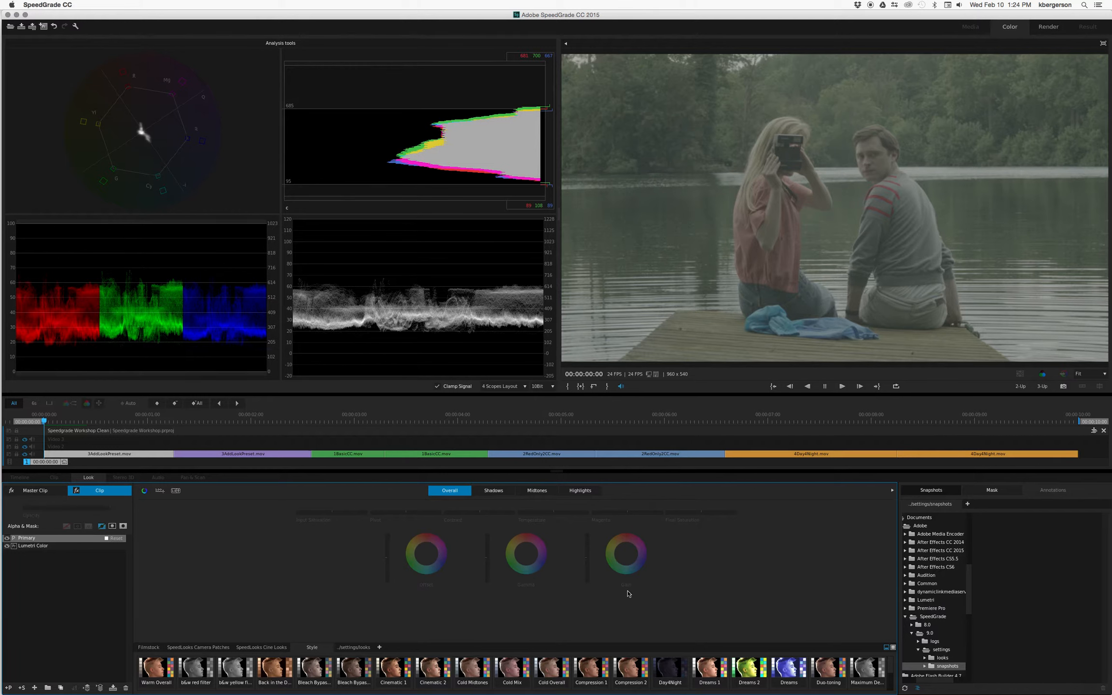
Step: Play the timeline through the first clips, stop it, and park the playhead at 00:00:01:17 on the second 3AddLookPreset.mov clip
click(931, 489)
click(1043, 375)
click(842, 386)
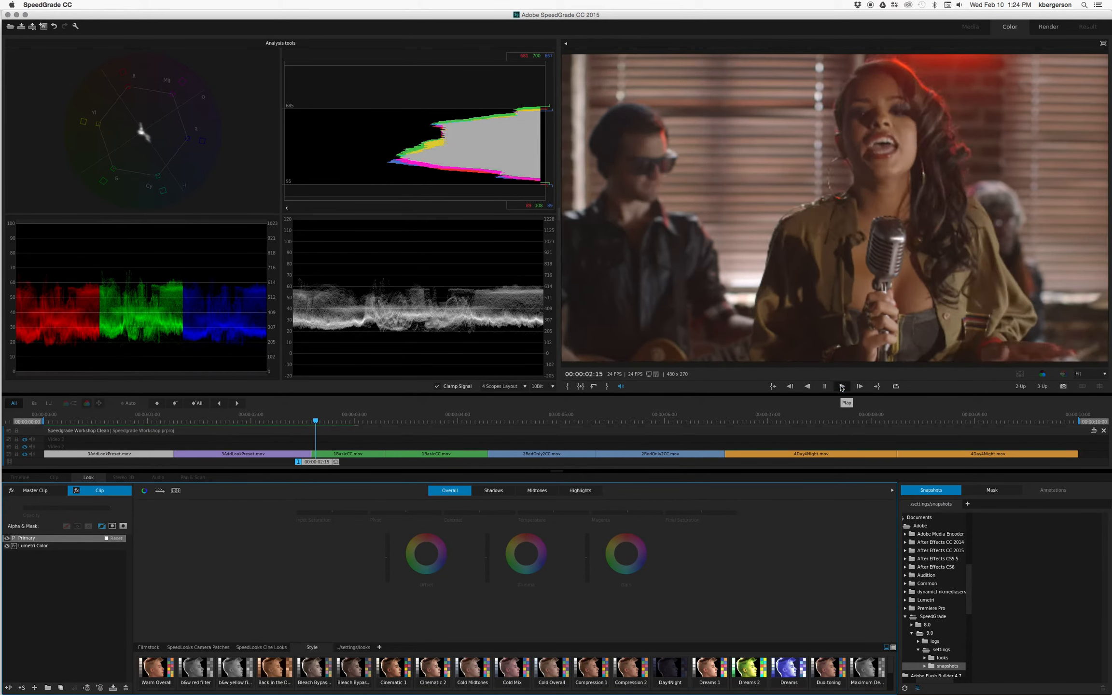
click(825, 386)
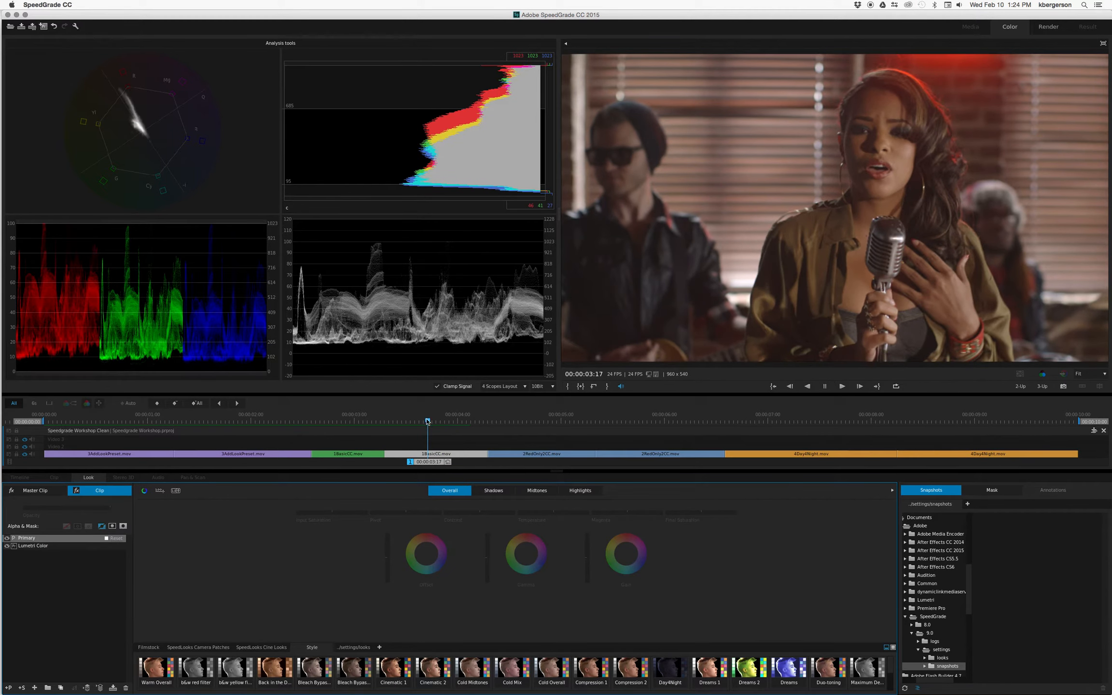
drag(426, 423, 221, 455)
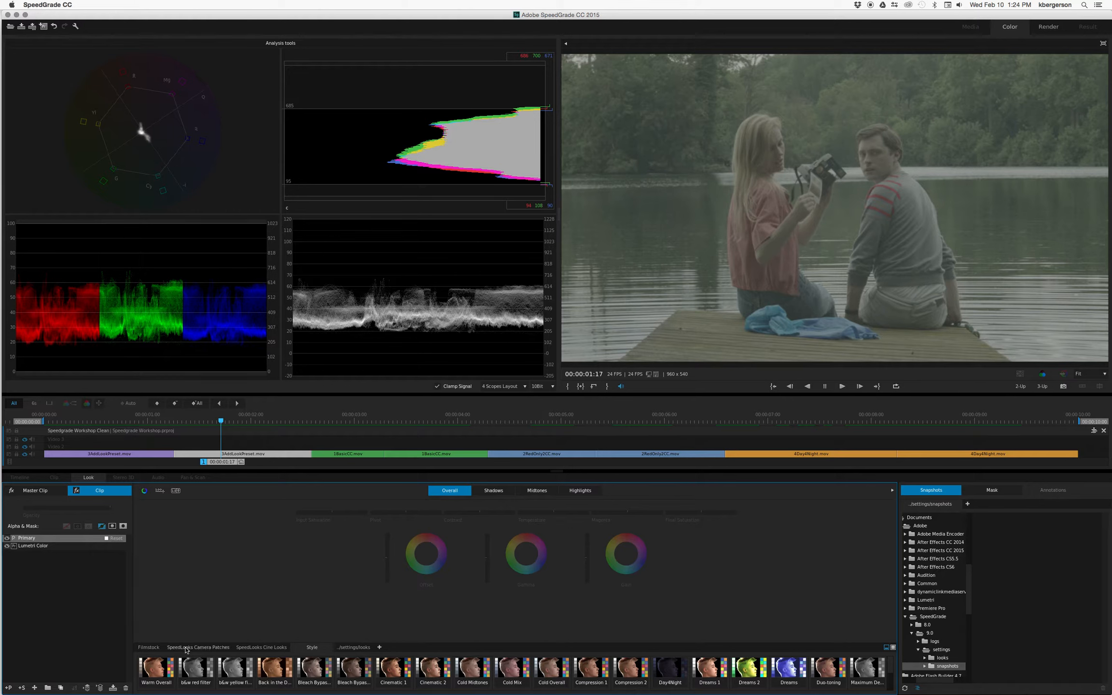
Step: Browse the SpeedLooks and Style preset collections and apply the first Bleach Bypass look to the current clip
click(154, 647)
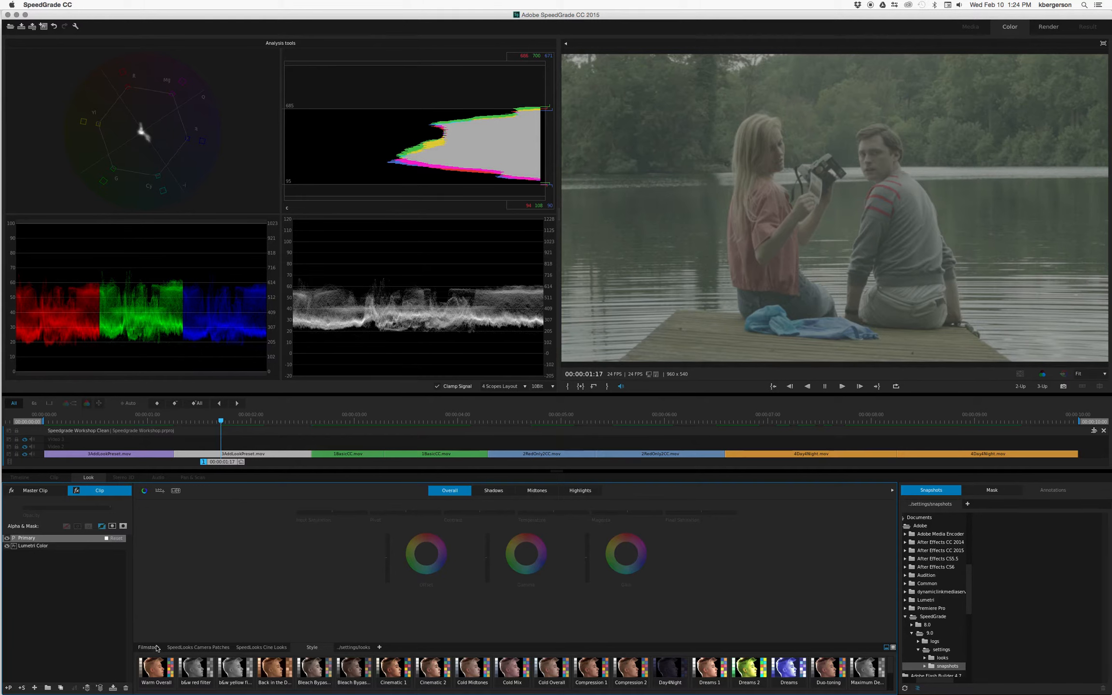
click(192, 649)
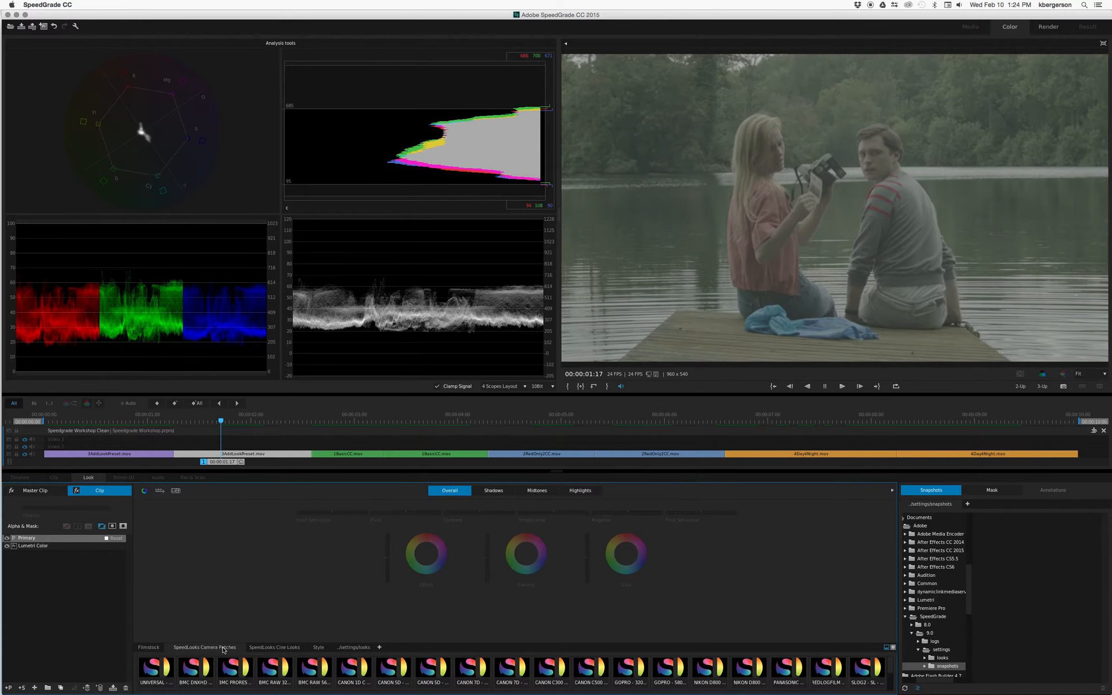
click(278, 648)
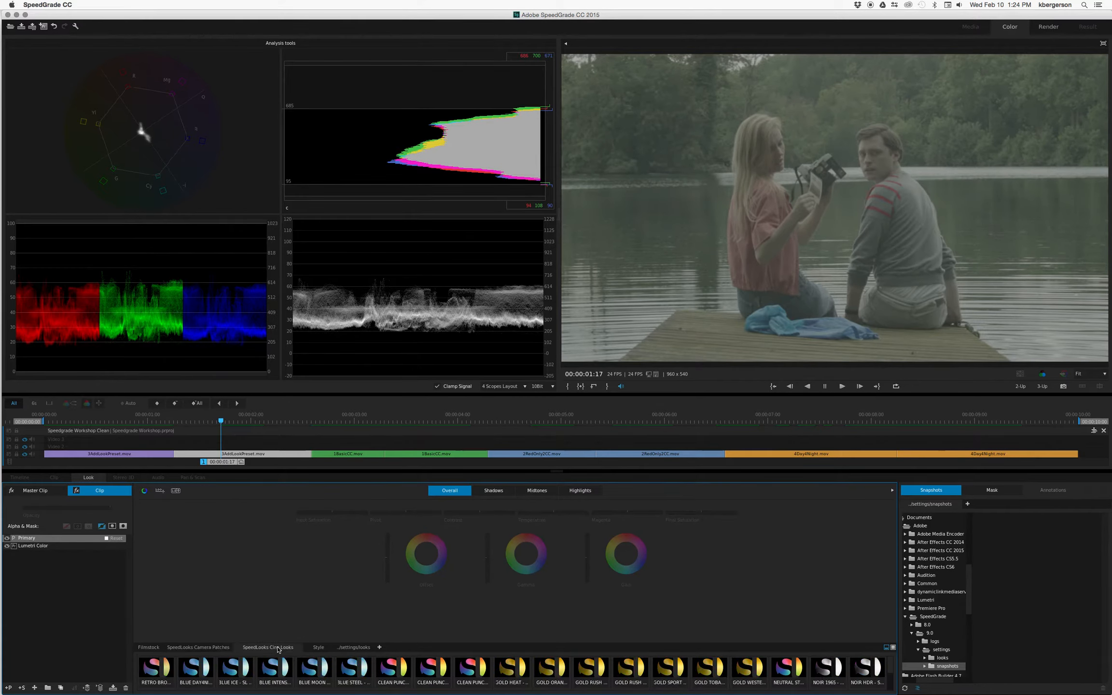
click(317, 649)
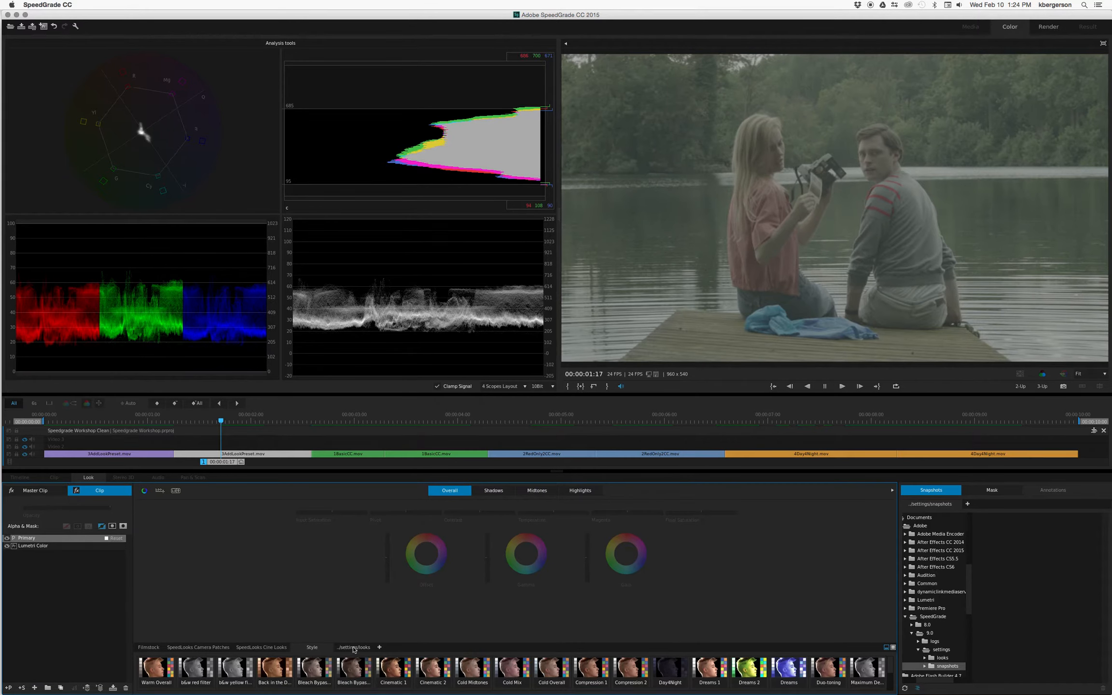
click(316, 673)
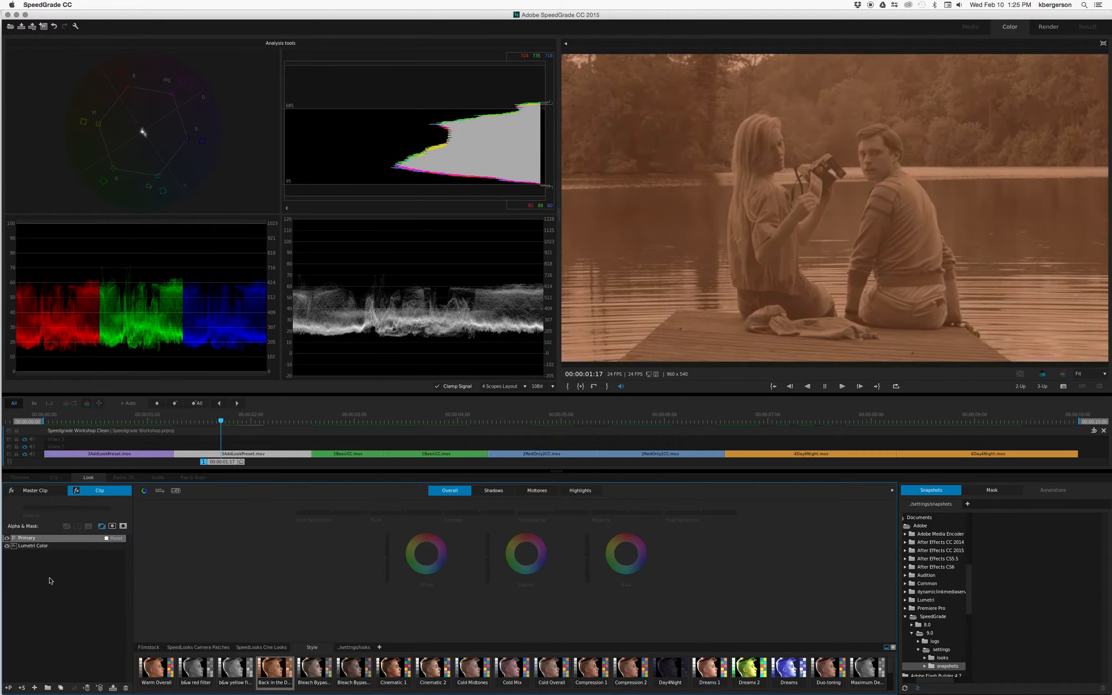
click(281, 672)
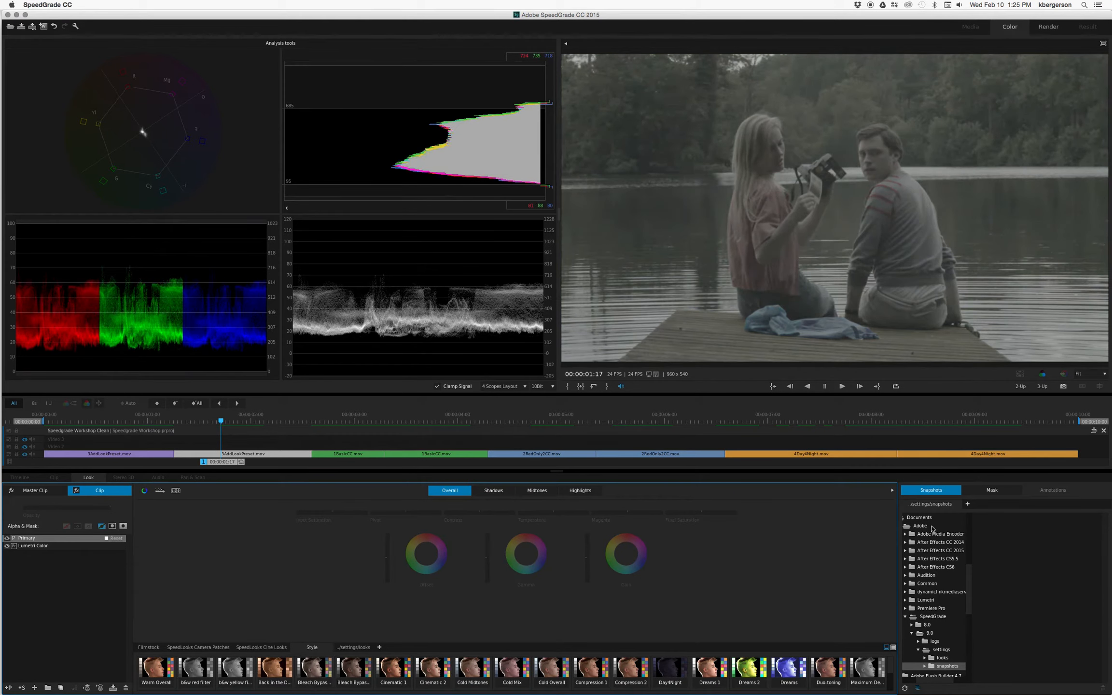
Step: Display the mask tools and enlarge the grading area below the timeline
click(994, 491)
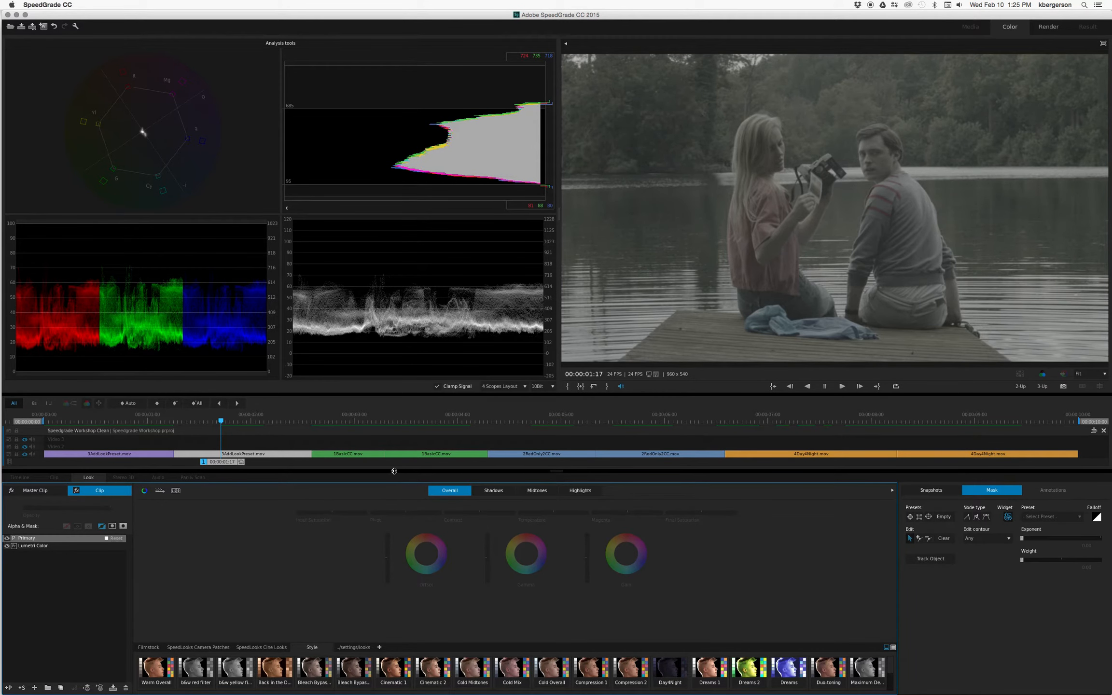
drag(394, 471, 407, 441)
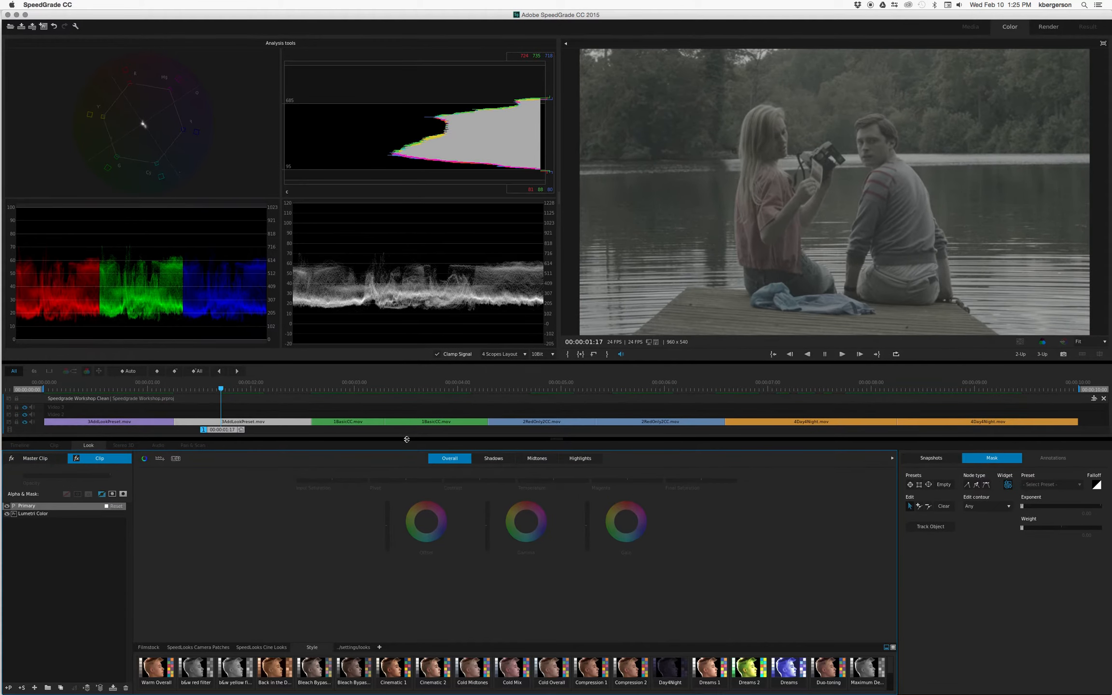
Step: Switch the grading controls from color wheels to sliders and go through the overall, shadows, midtones and highlights ranges, ending on highlights
click(160, 458)
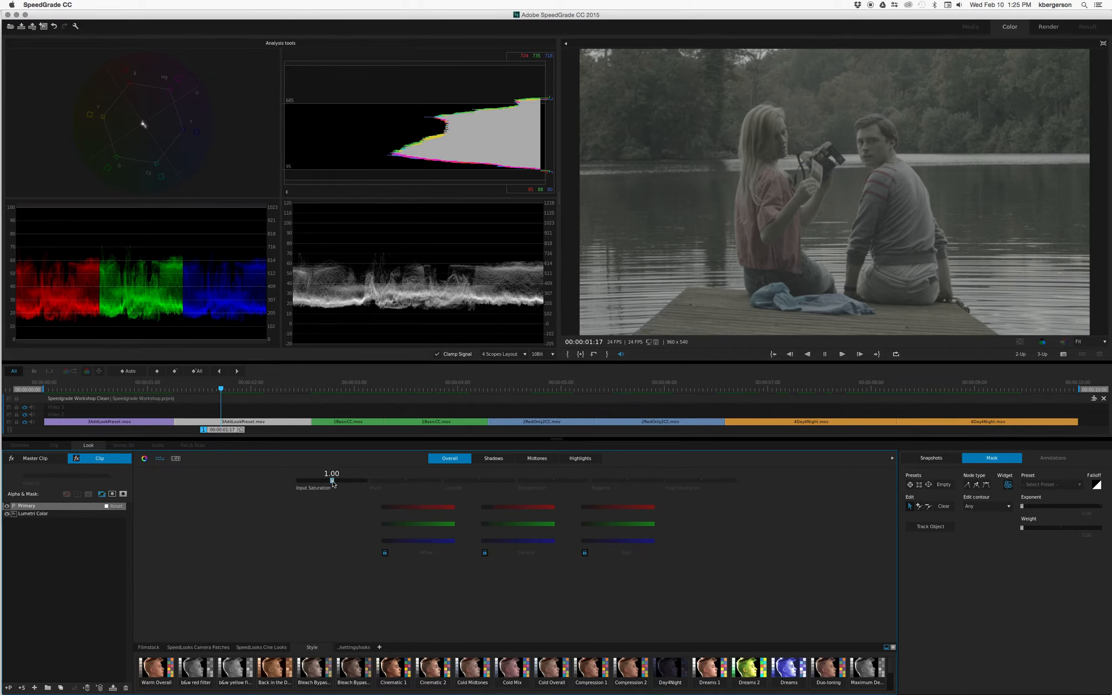
click(454, 460)
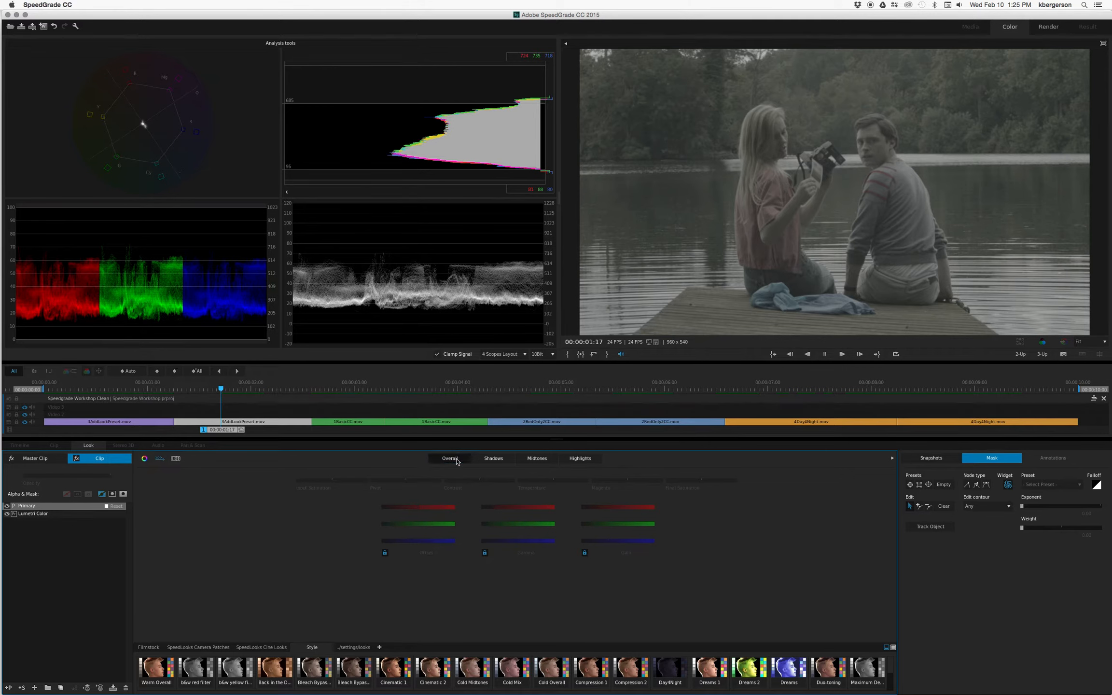
click(492, 458)
click(532, 459)
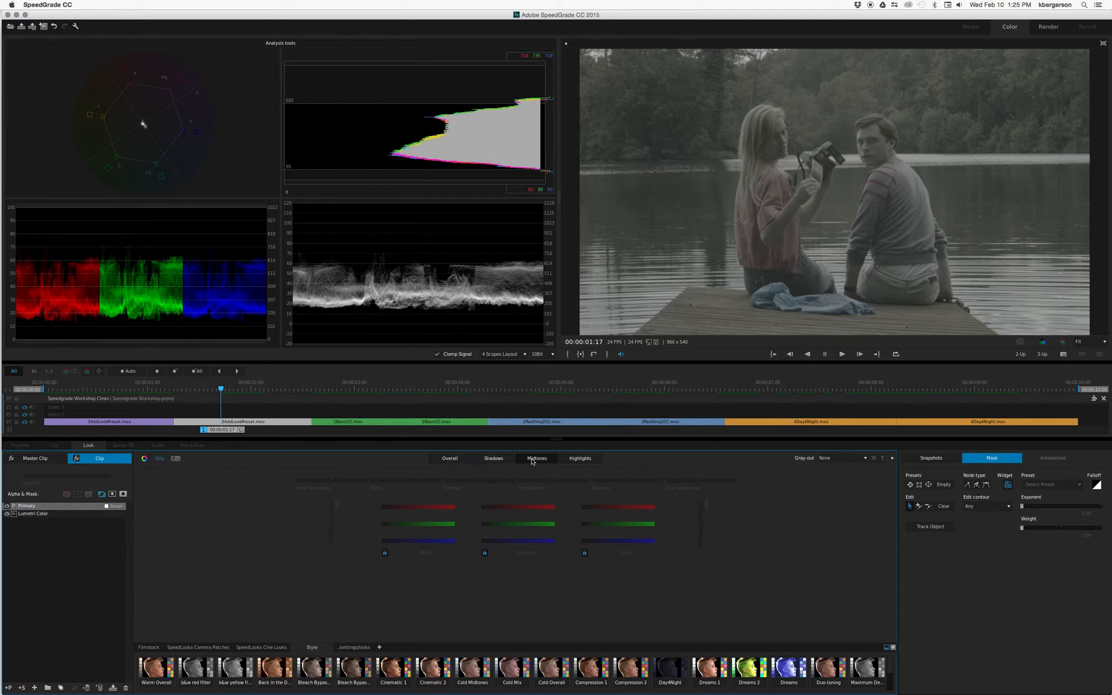
click(583, 459)
click(583, 460)
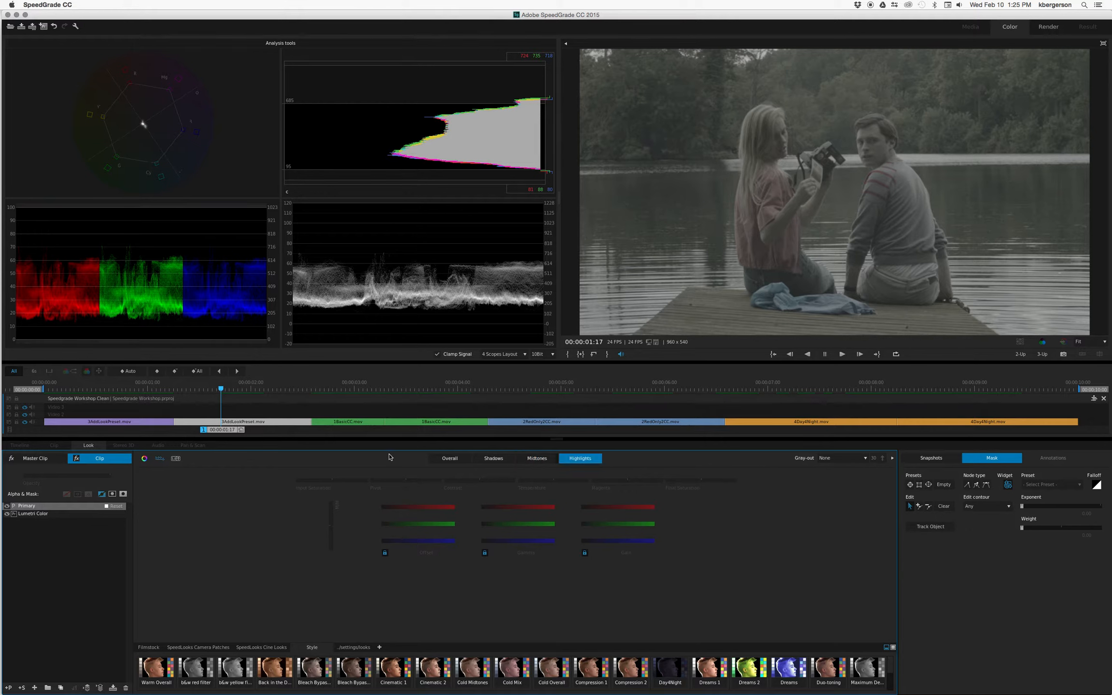
Step: Raise the Primary layer's overall contrast in small stages, disabling and re-enabling the layer to compare each change
click(333, 481)
click(479, 481)
click(452, 459)
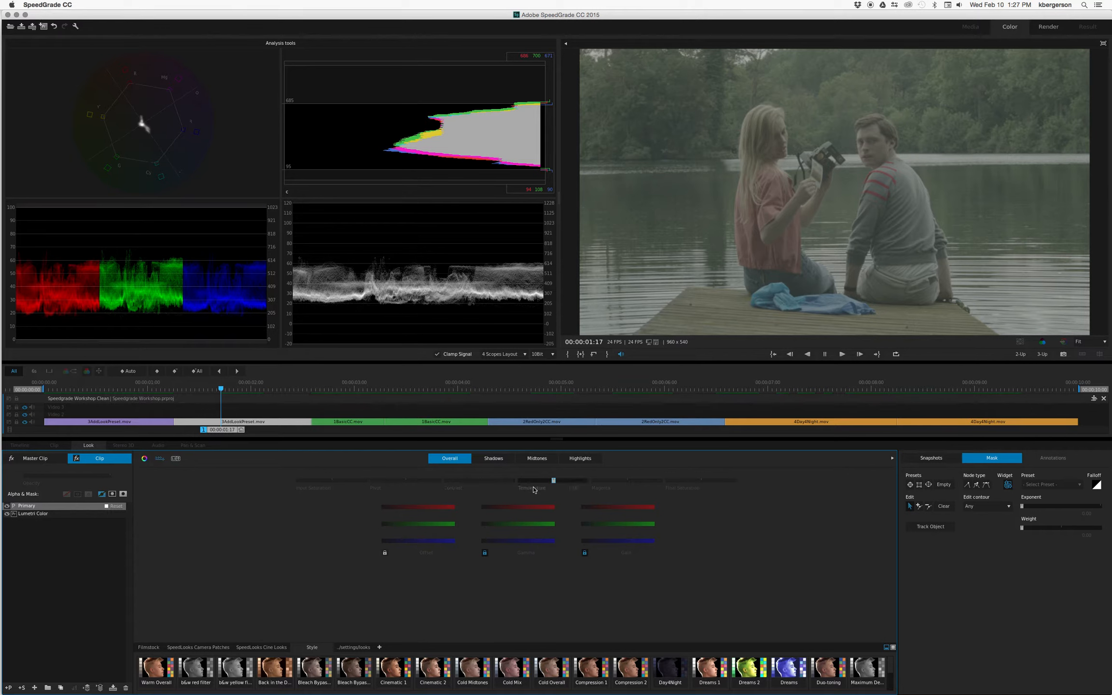
drag(480, 480, 496, 480)
click(7, 506)
click(6, 506)
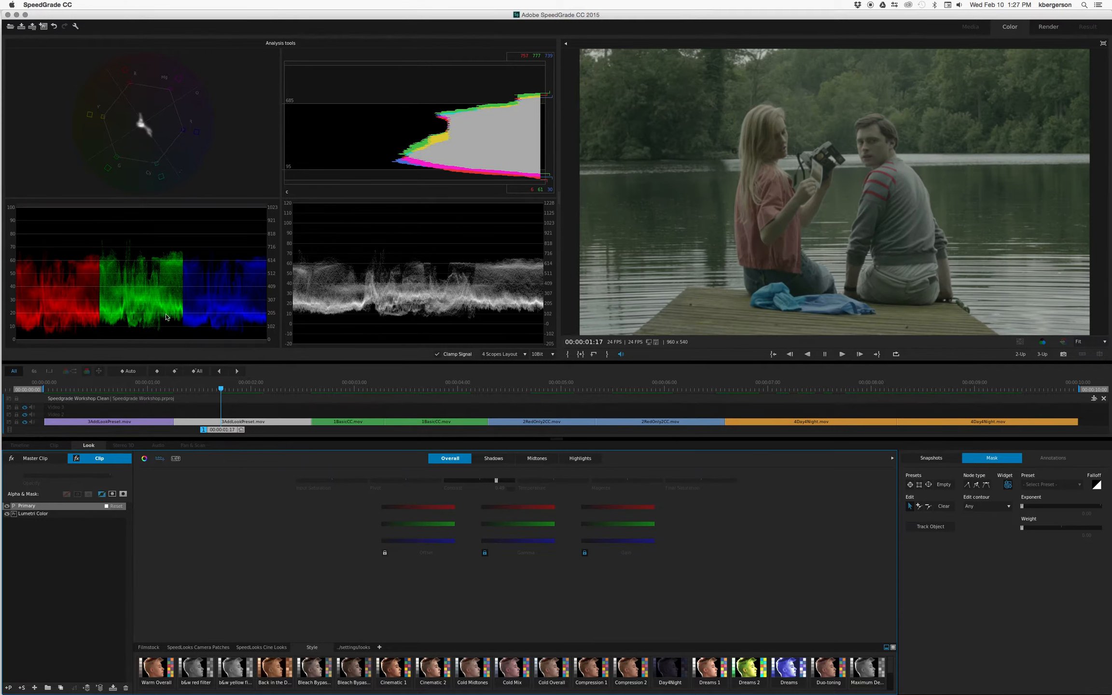
drag(496, 480, 496, 480)
drag(499, 480, 502, 480)
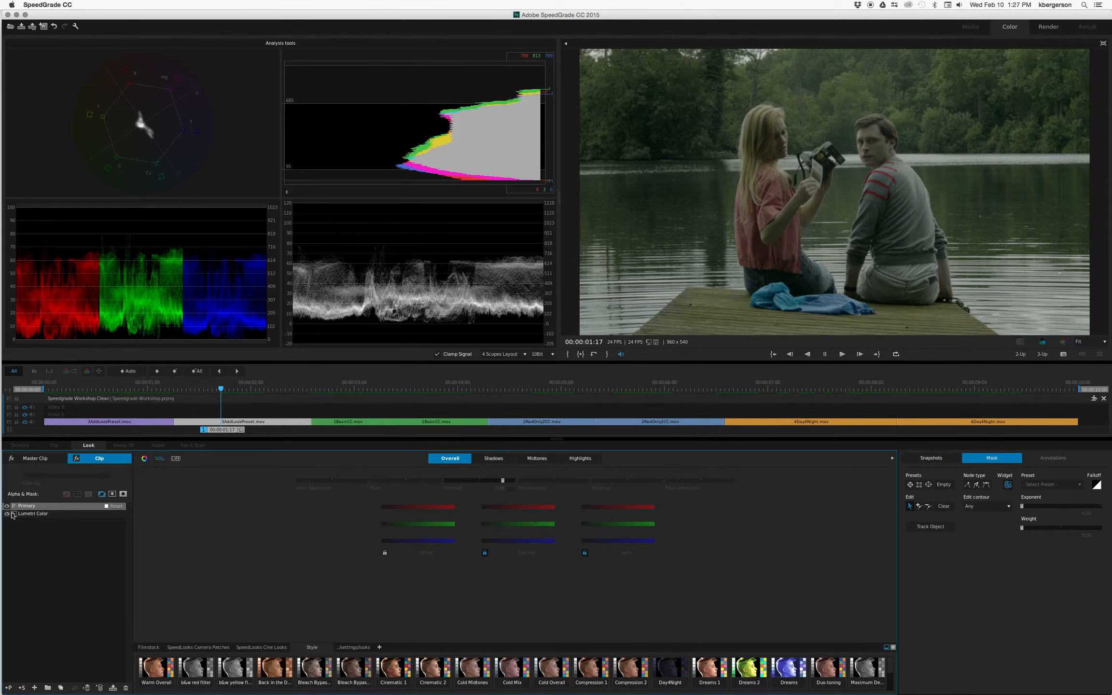
click(7, 505)
click(7, 506)
Step: Raise the highlights gain for red, green and blue together in two stages, comparing the image with and without the grade
click(582, 460)
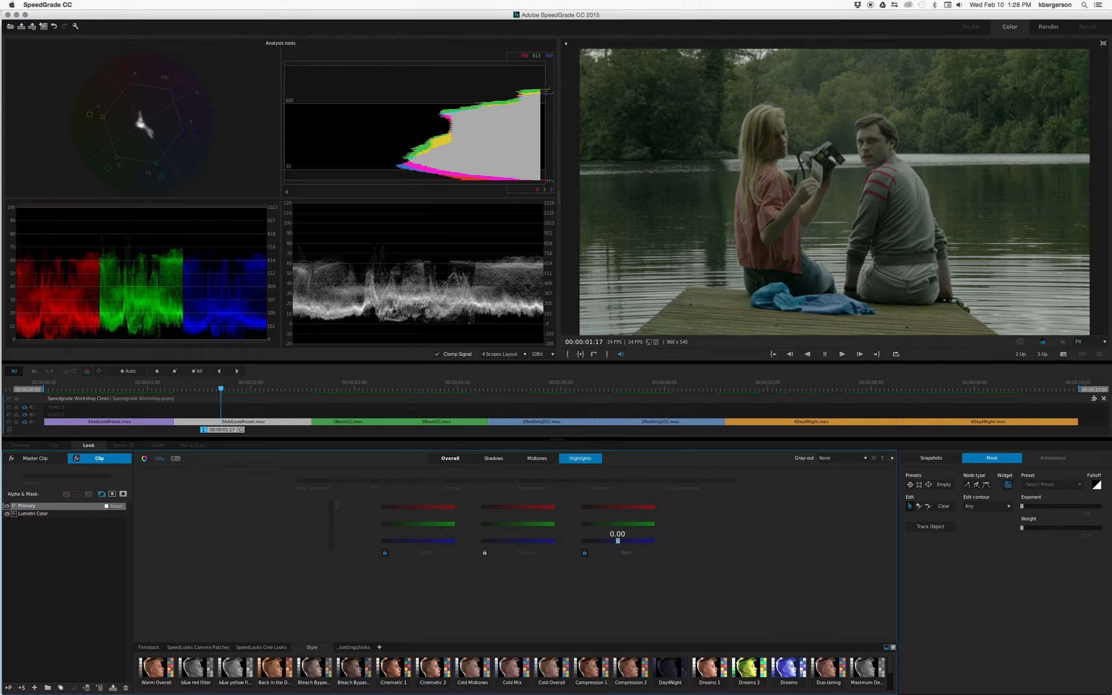
drag(618, 541, 639, 541)
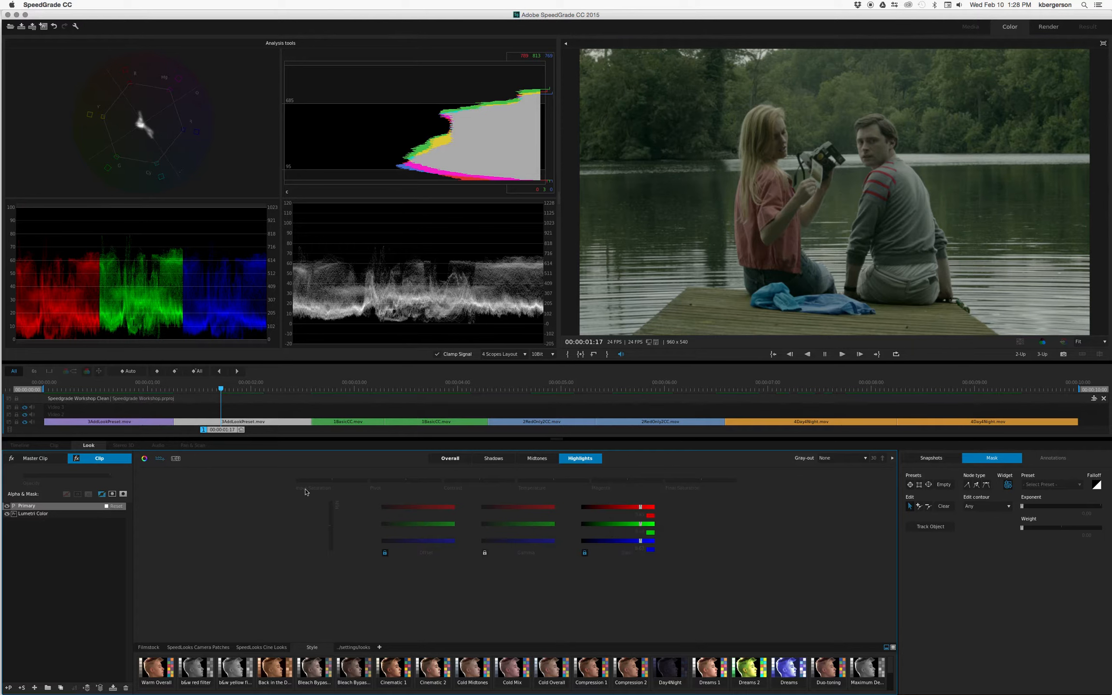
click(8, 506)
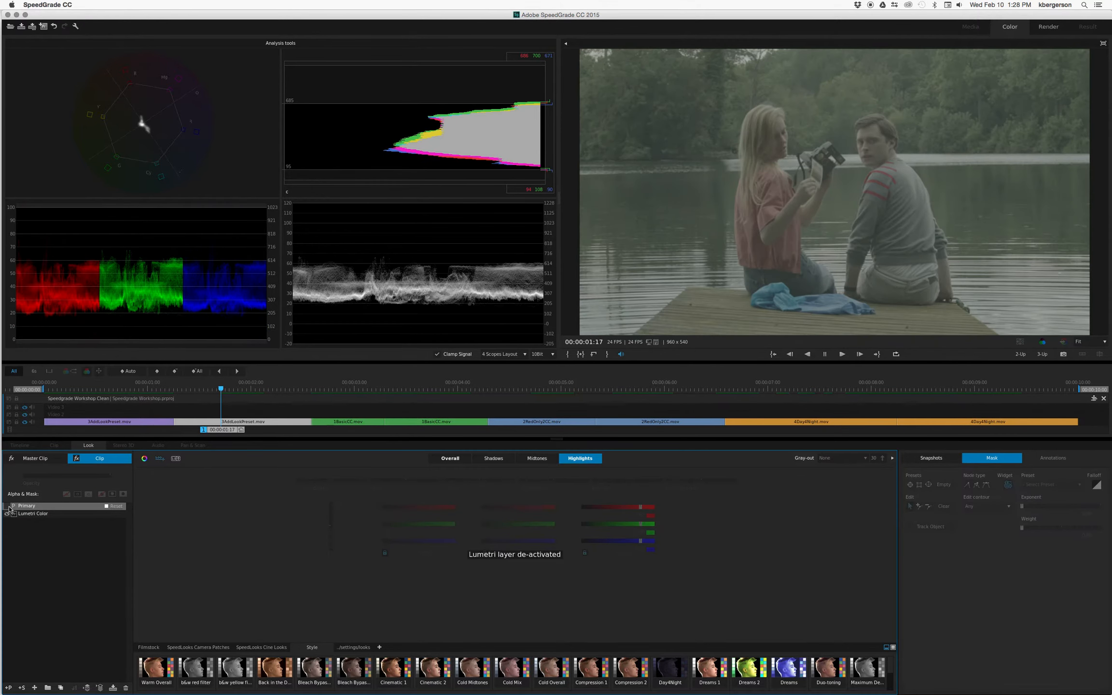
click(8, 507)
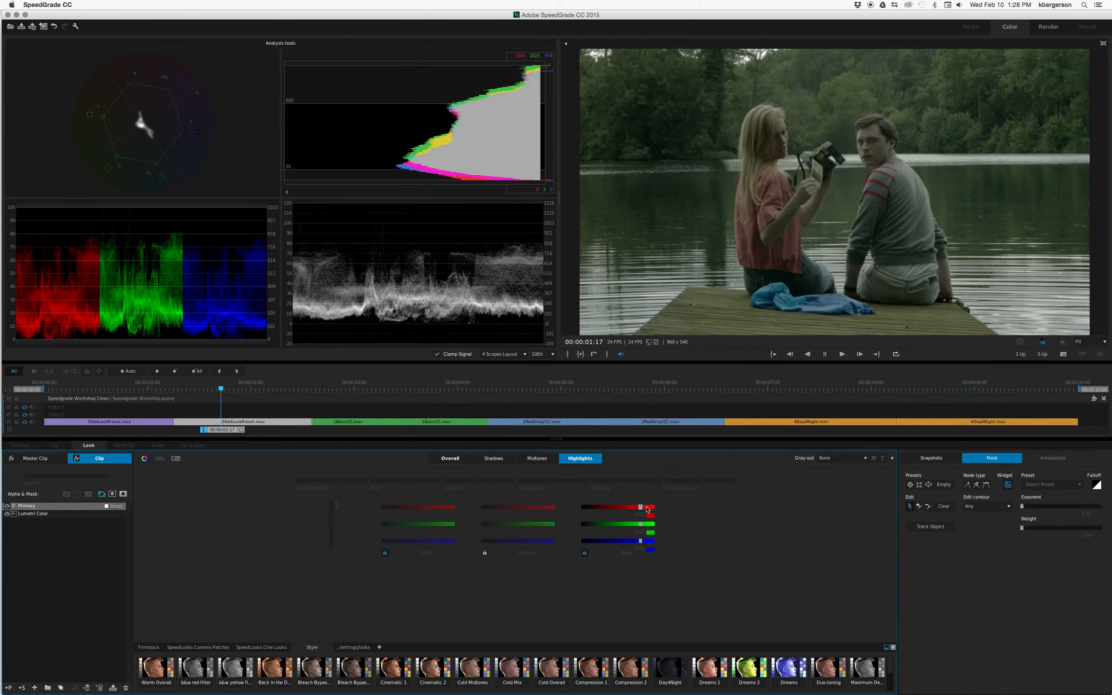
drag(642, 506, 647, 506)
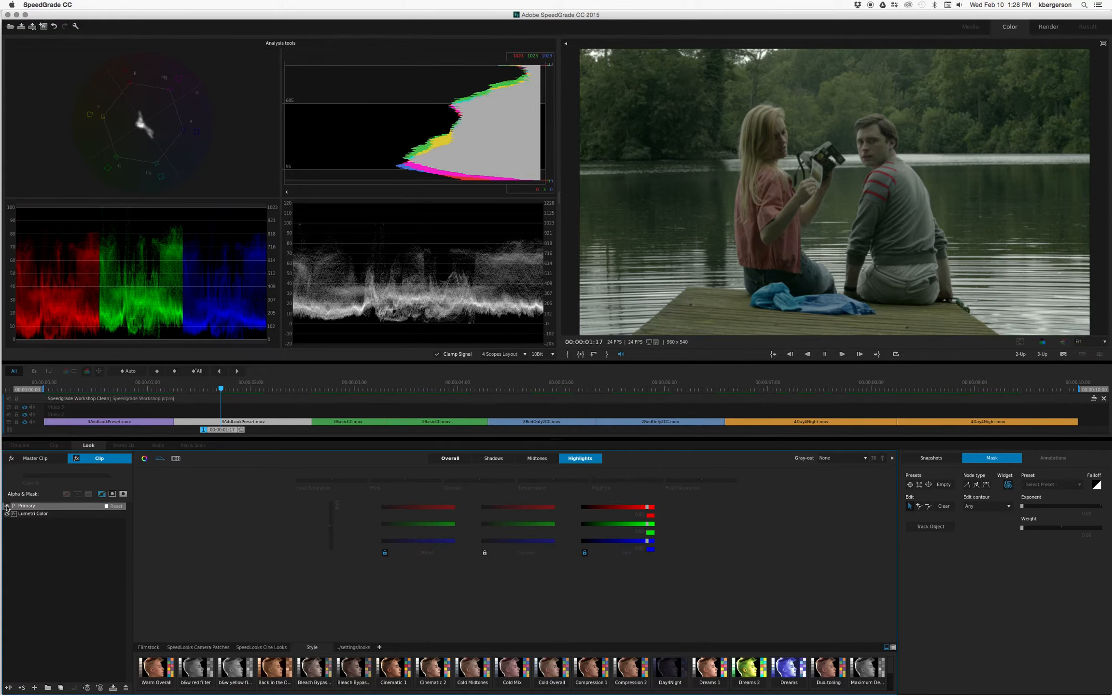
click(7, 505)
click(7, 507)
click(1043, 342)
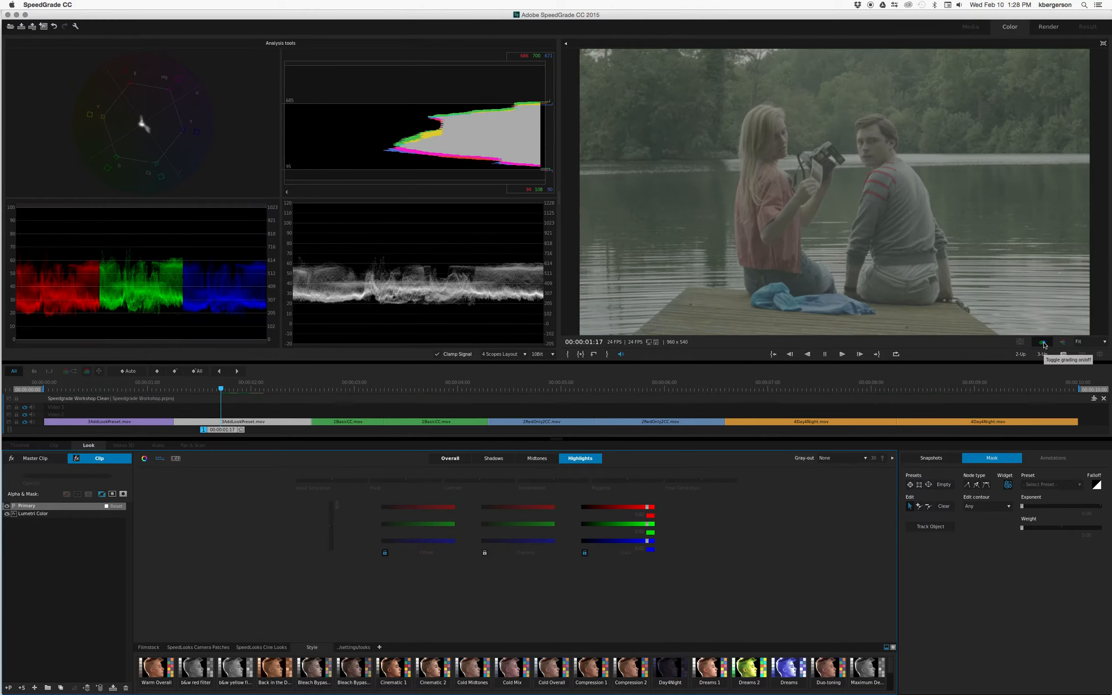
click(1043, 342)
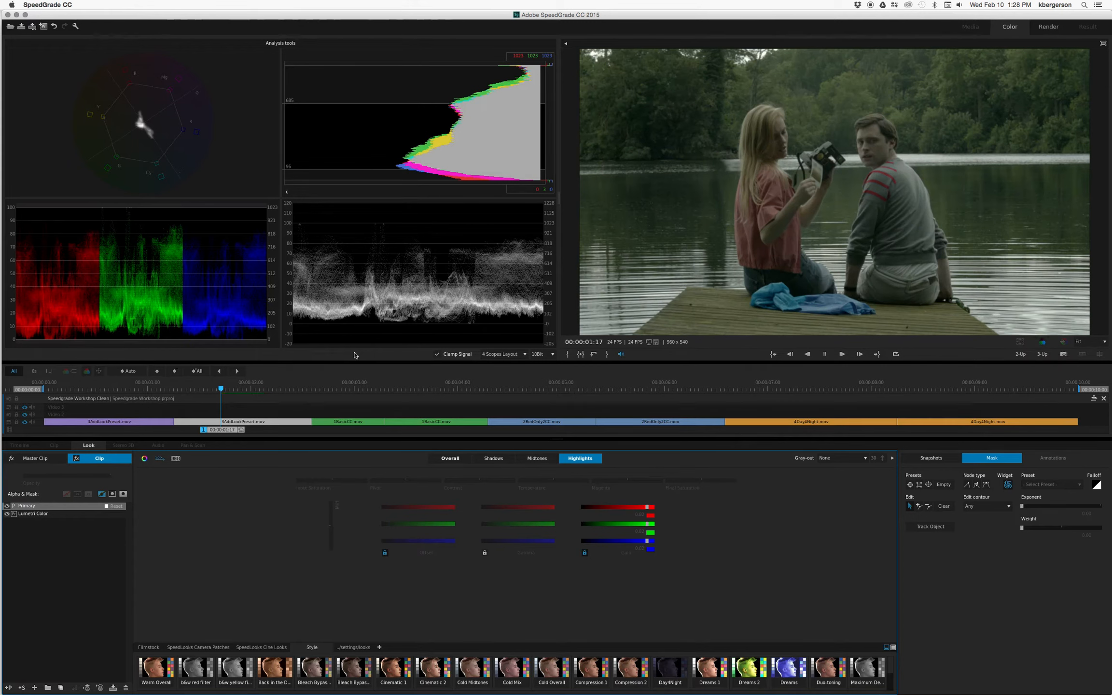
Step: Set the overall input saturation to 1.13 and compare the clip with the Primary layer off and on
click(451, 458)
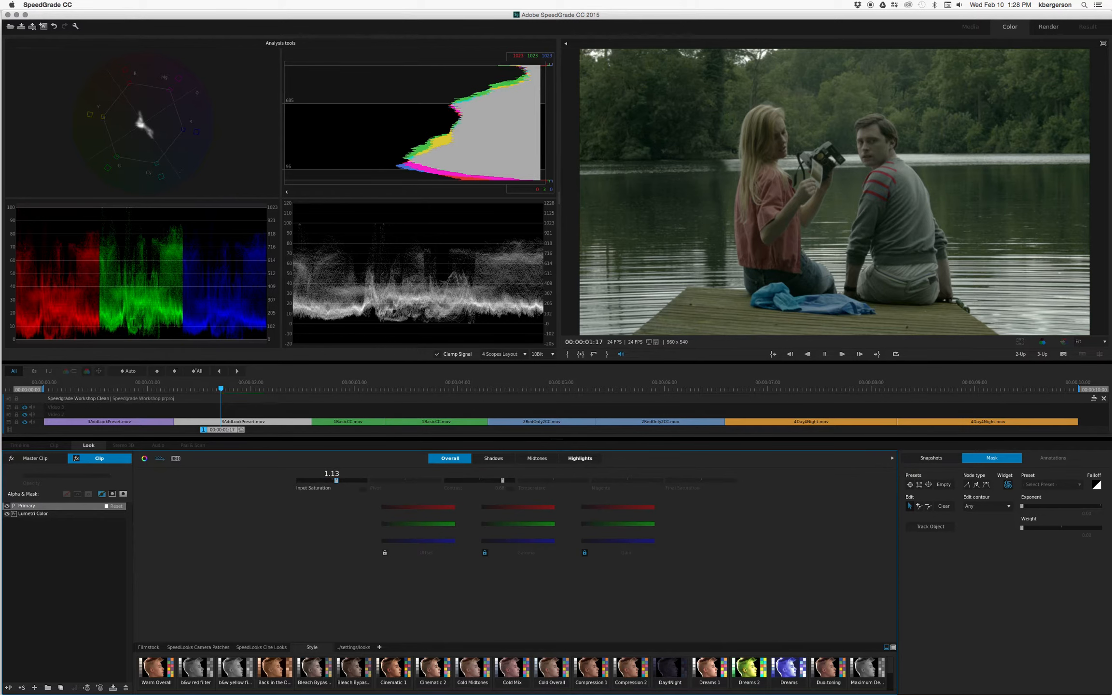
click(8, 506)
click(9, 506)
Step: Raise the midtones gain slightly for all three color channels and compare the clip with grading off and on
click(536, 459)
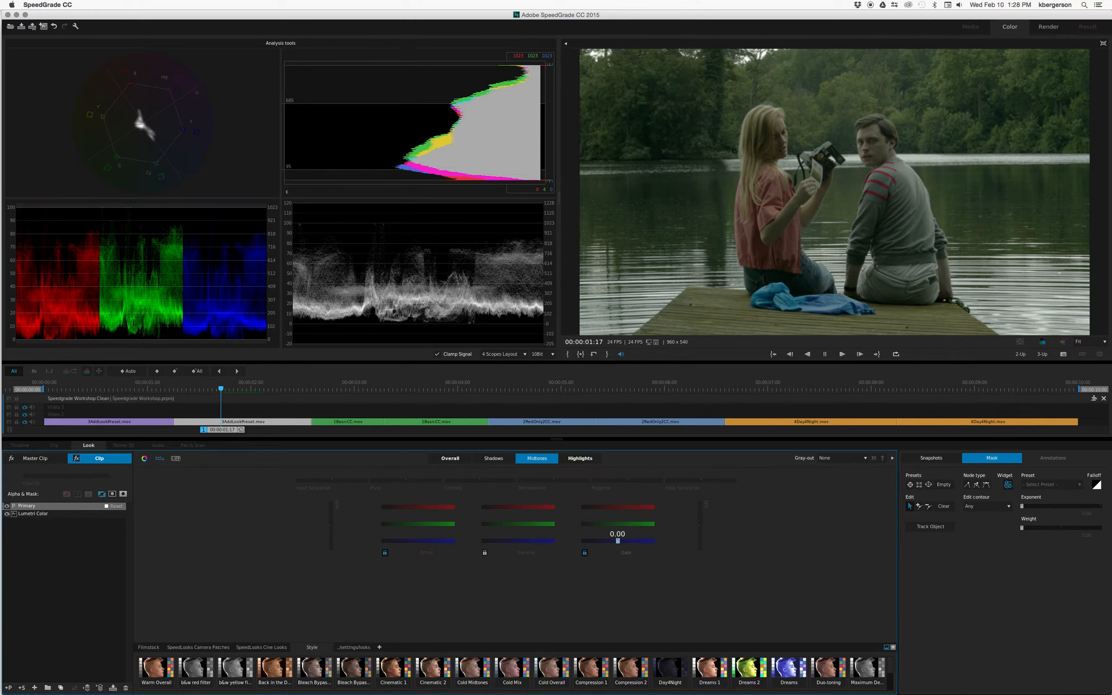
drag(618, 541, 626, 541)
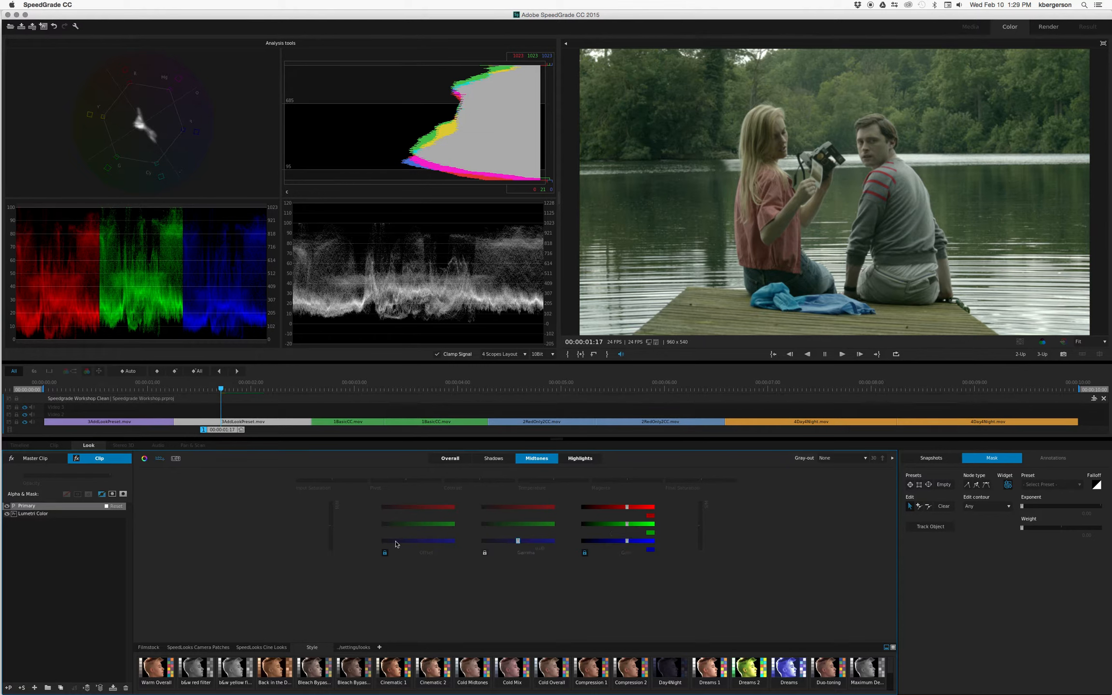
click(1043, 341)
click(1042, 342)
click(1042, 342)
click(1042, 341)
Step: Raise only the red channel of the midtones gamma and compare the result with the Primary layer off and on
click(485, 553)
drag(517, 507, 525, 506)
click(7, 507)
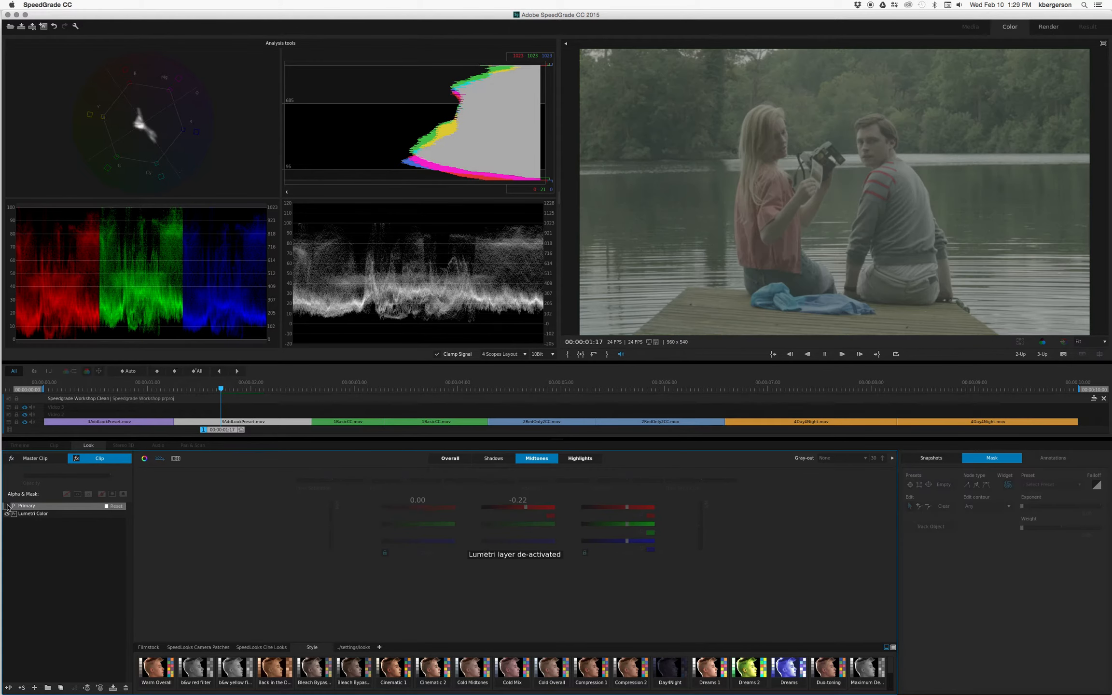
click(7, 506)
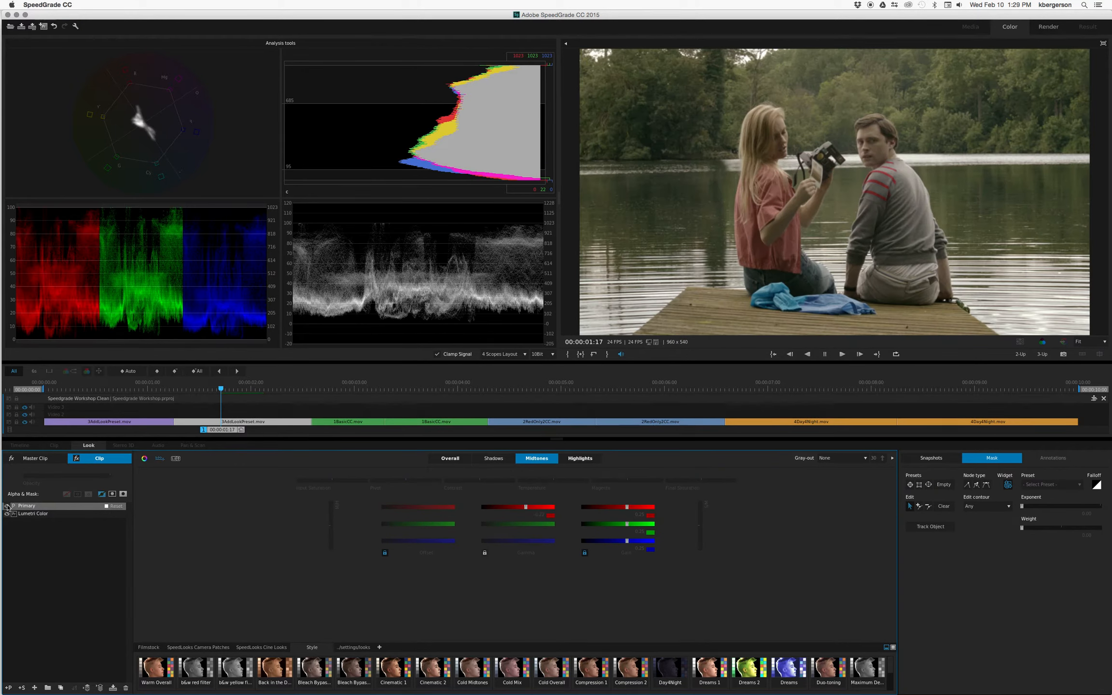
click(8, 506)
click(8, 506)
Step: Raise the blue channel of the midtones gamma to match the red and compare with the Primary layer off and on
drag(518, 540, 526, 540)
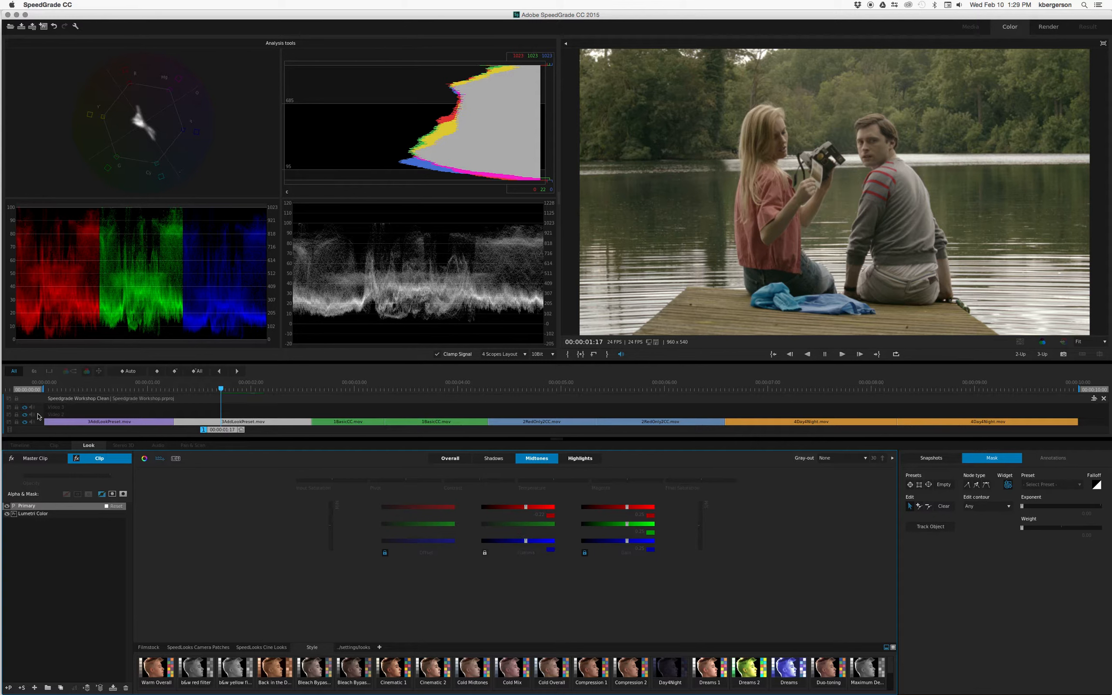
click(7, 505)
click(7, 505)
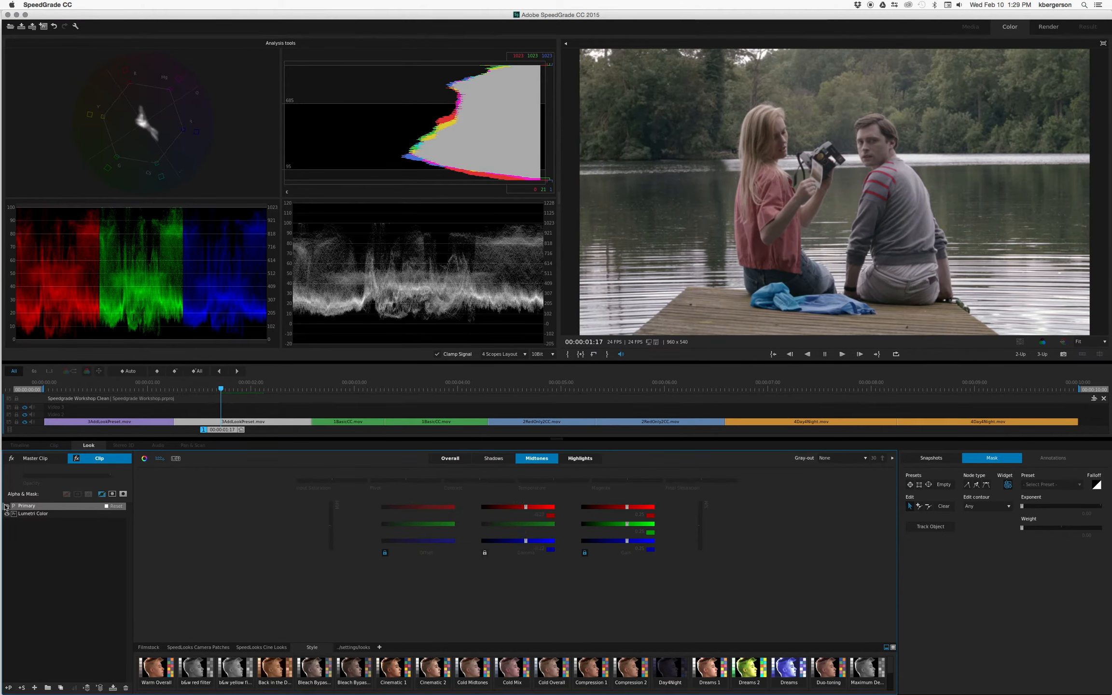
click(6, 505)
click(6, 505)
Step: Raise the overall input saturation slightly further and compare the clip with the Primary layer off and on
click(450, 459)
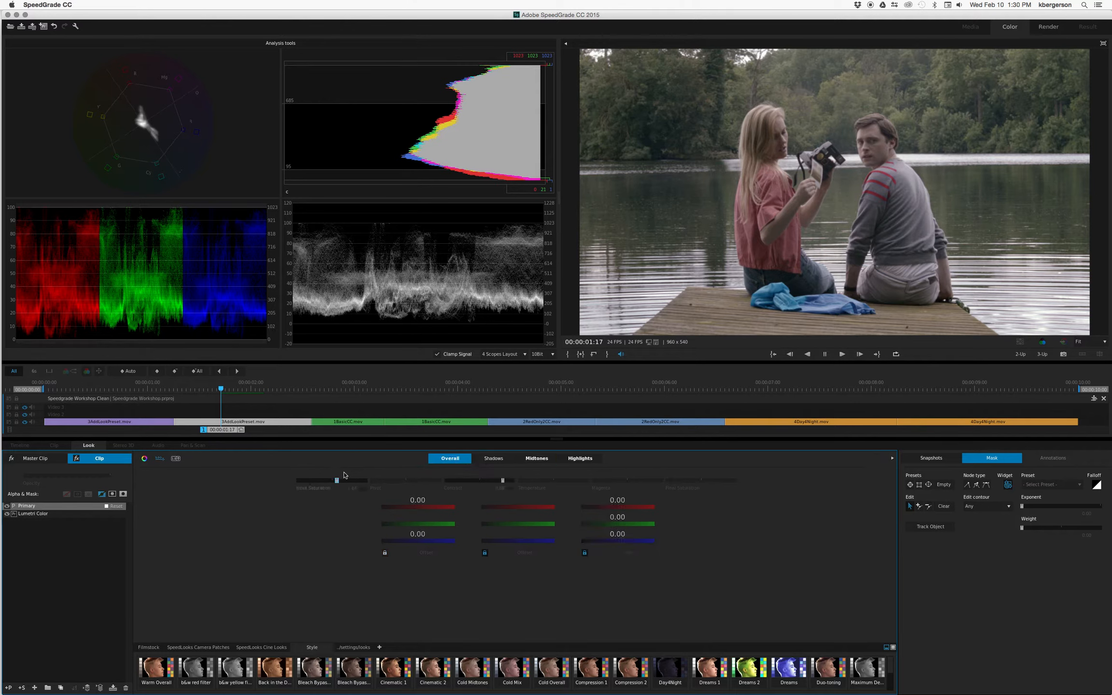
drag(344, 475, 347, 476)
click(6, 505)
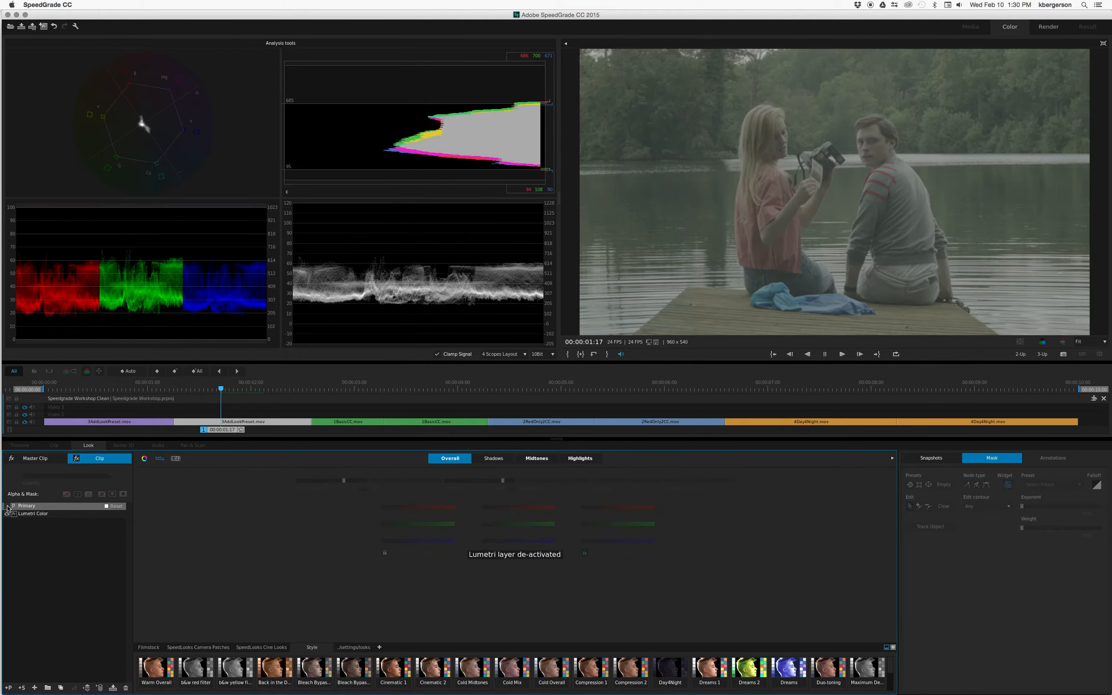
click(7, 506)
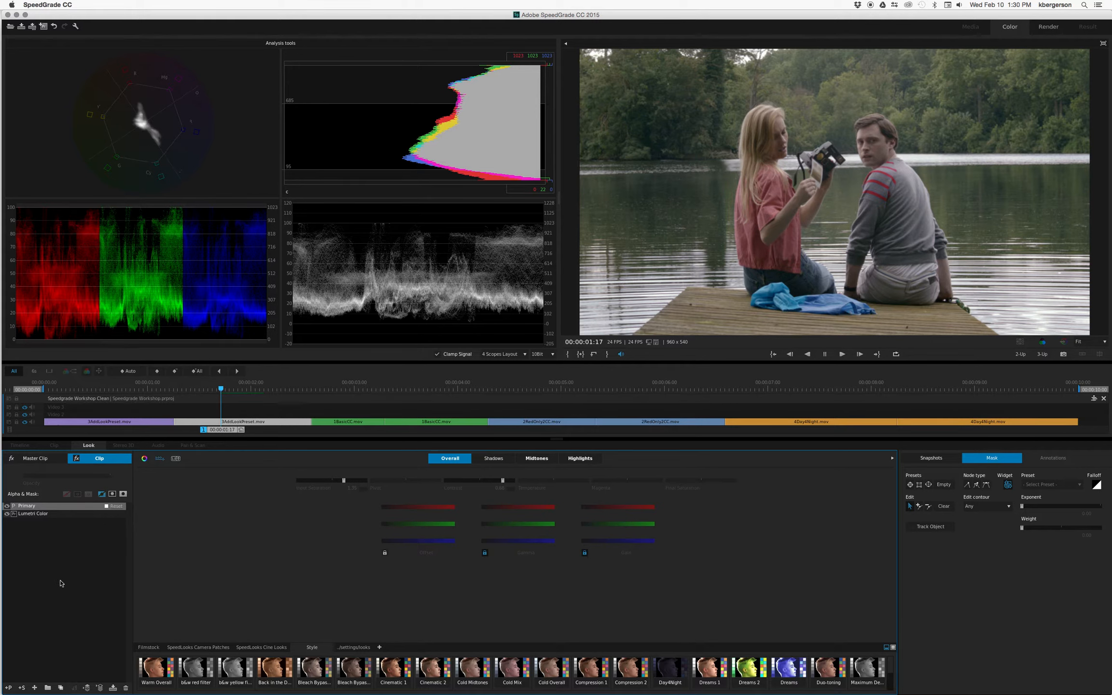
Step: Park the playhead at 00:00:01:21 and add the Sepia look from the Style presets above the clip's Primary layer
mouse_move(222, 391)
mouse_down()
mouse_move(154, 396)
mouse_move(237, 404)
mouse_up()
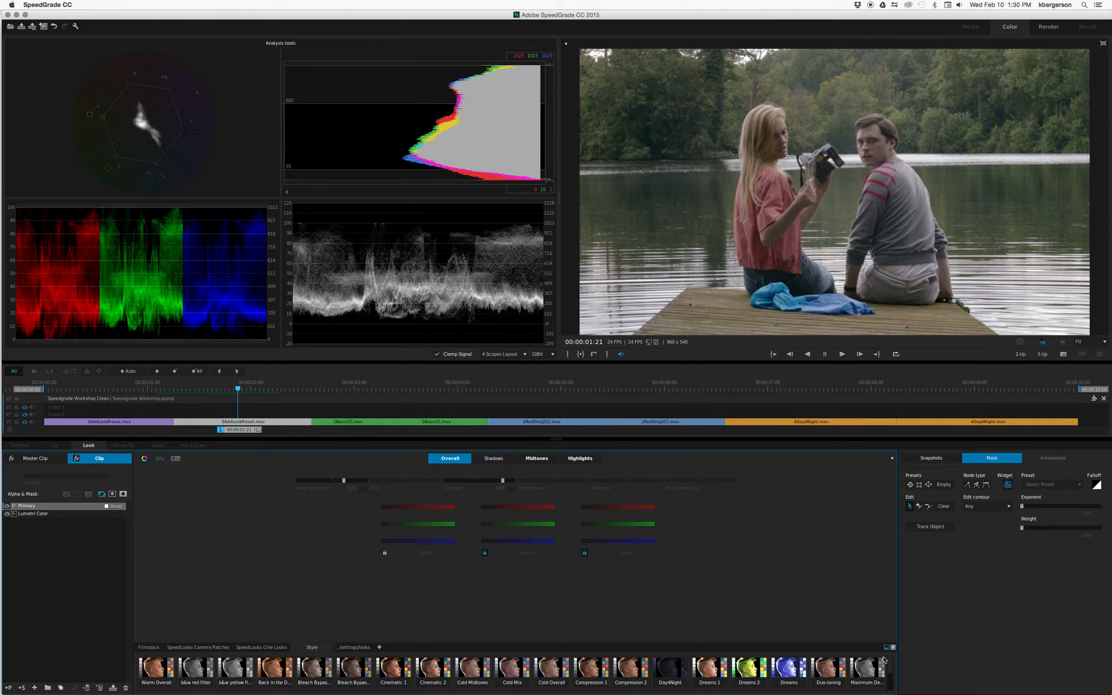
drag(890, 663, 892, 688)
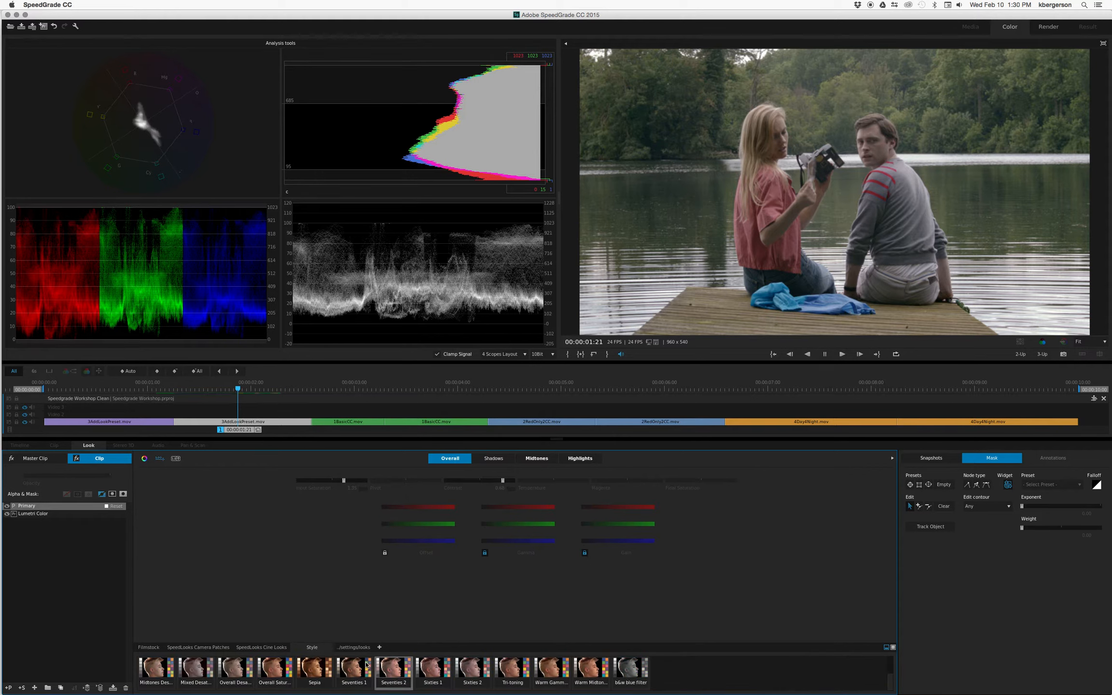
click(321, 669)
drag(321, 670, 78, 504)
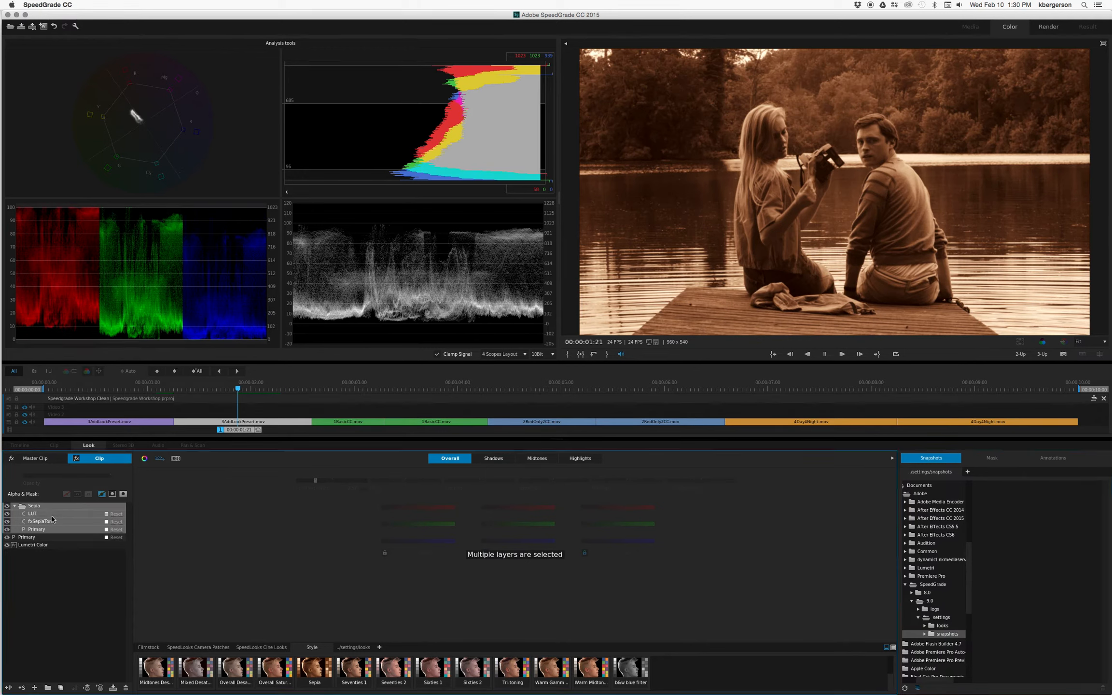
Step: Examine the layers inside the Sepia group by hiding and showing its LUT and fxSepiaTone layers, leaving the group collapsed
click(15, 506)
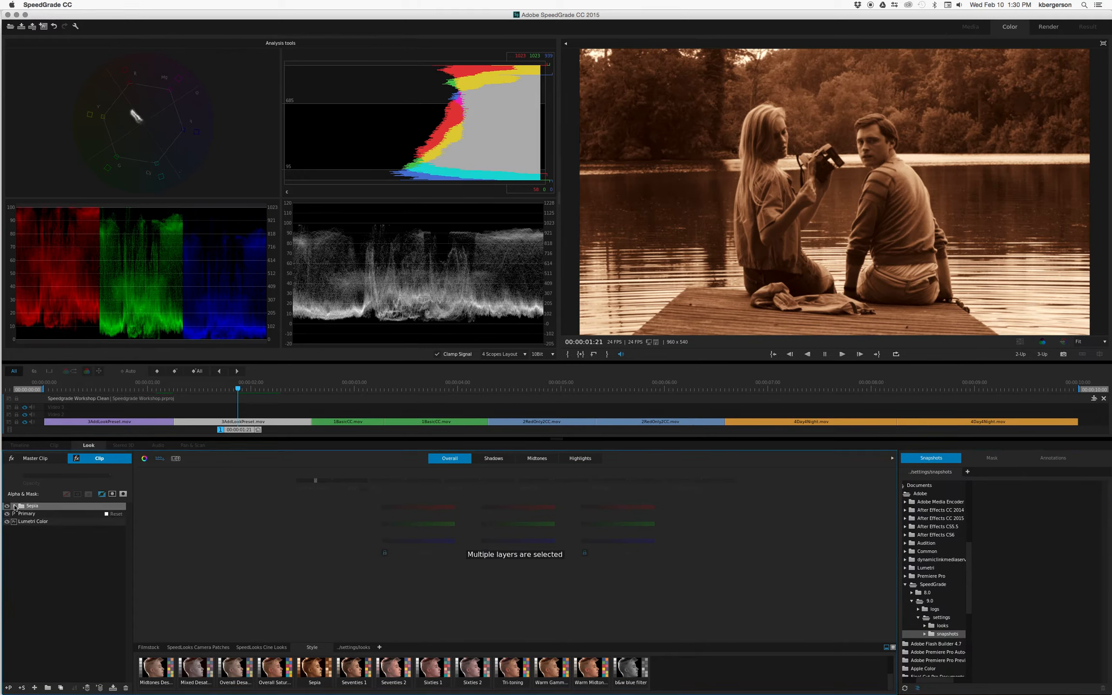
click(15, 506)
click(6, 514)
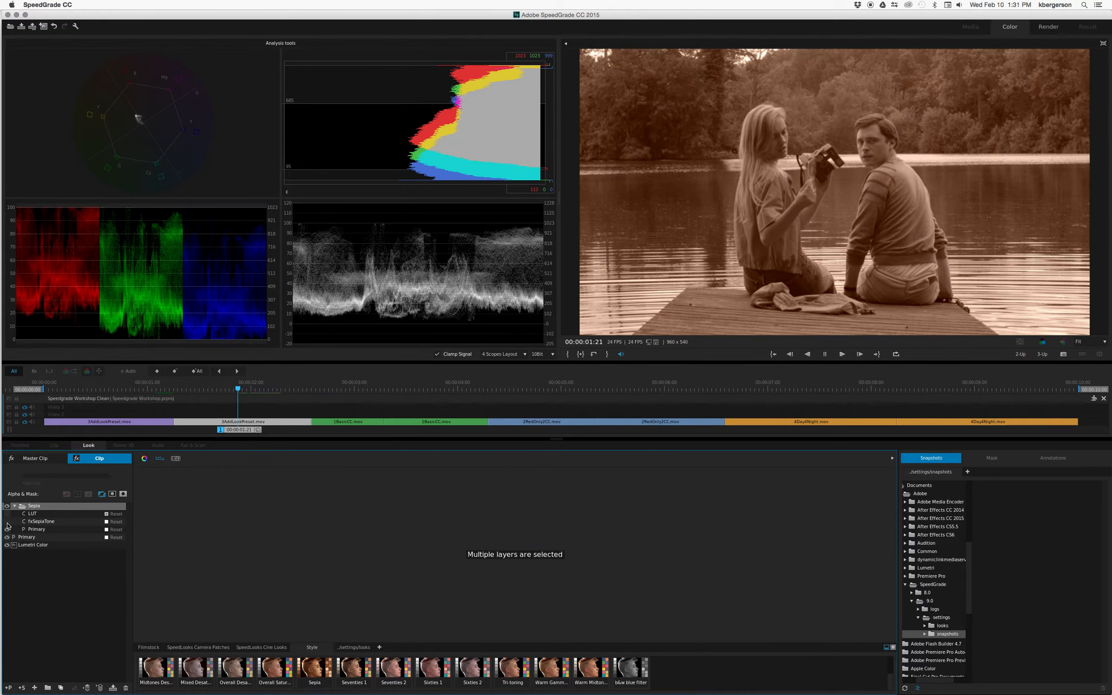
click(7, 522)
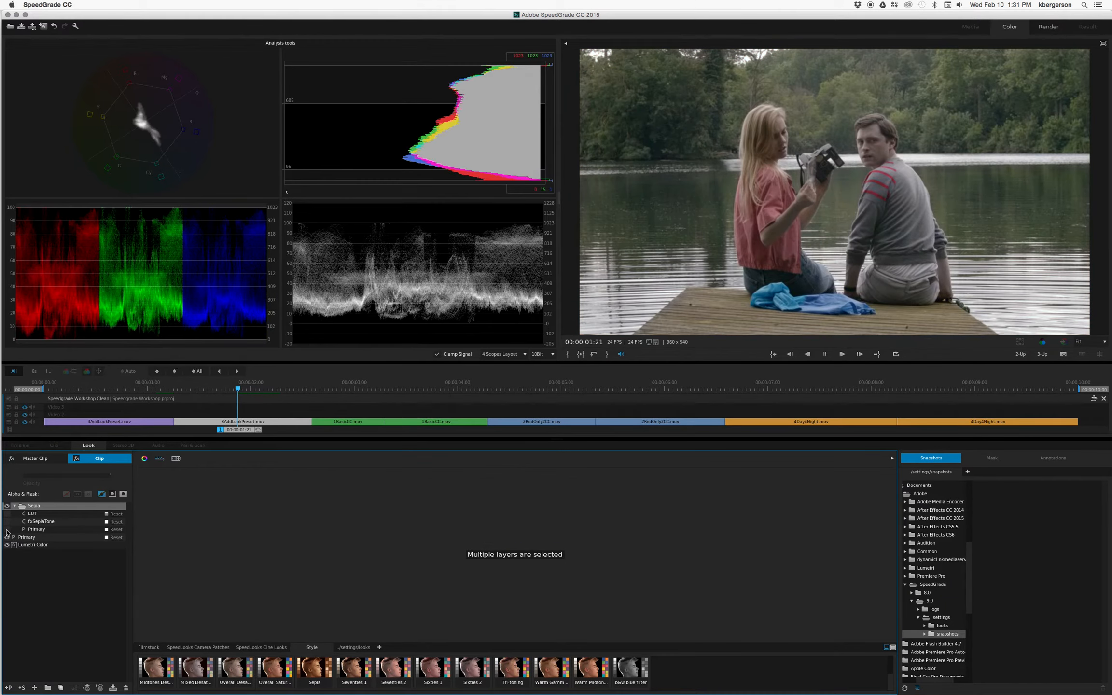
click(7, 521)
click(7, 514)
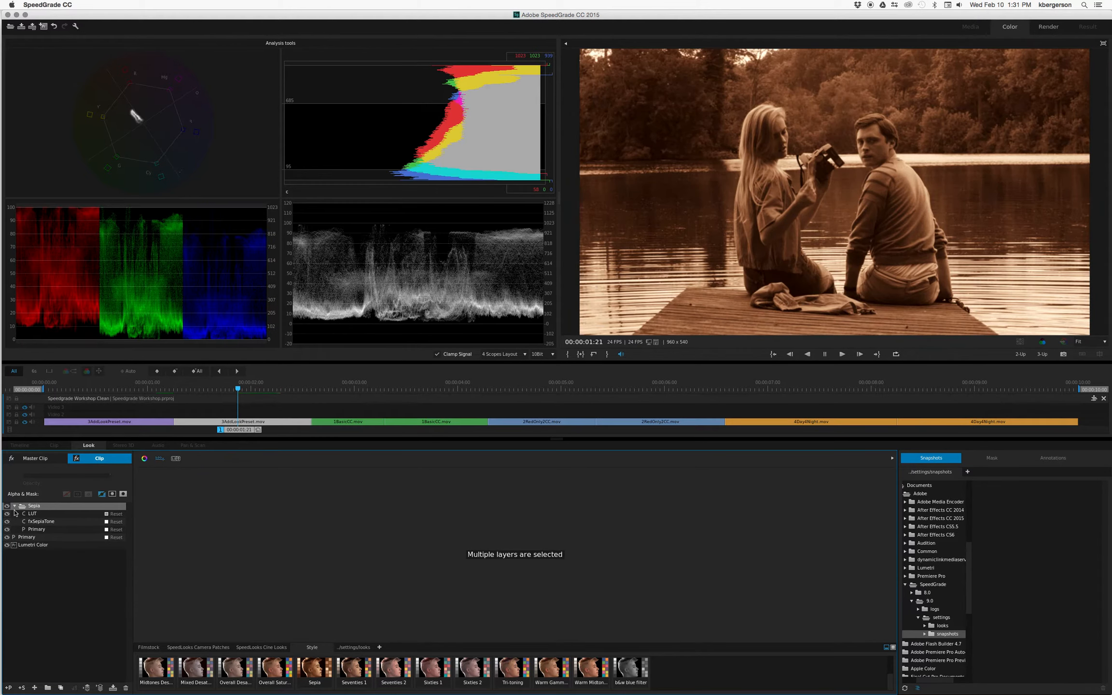
click(14, 505)
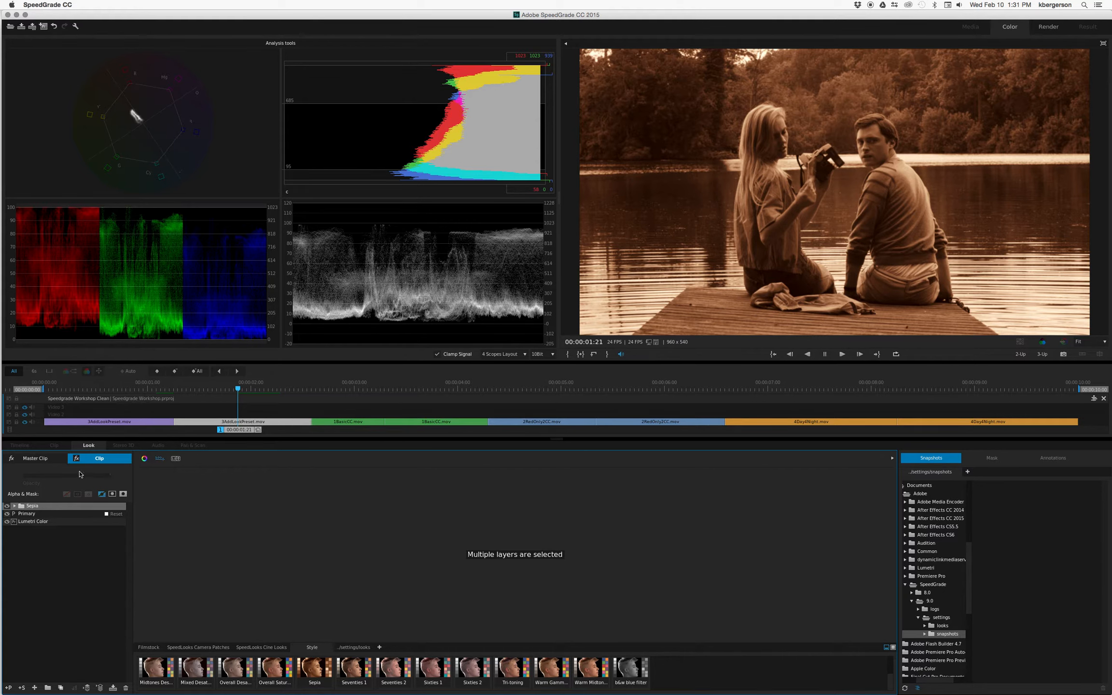
Step: Lower the Sepia group's opacity in stages, first to 0.51 and finally to 0.25, hiding and showing the group to compare
click(6, 506)
click(6, 506)
click(110, 476)
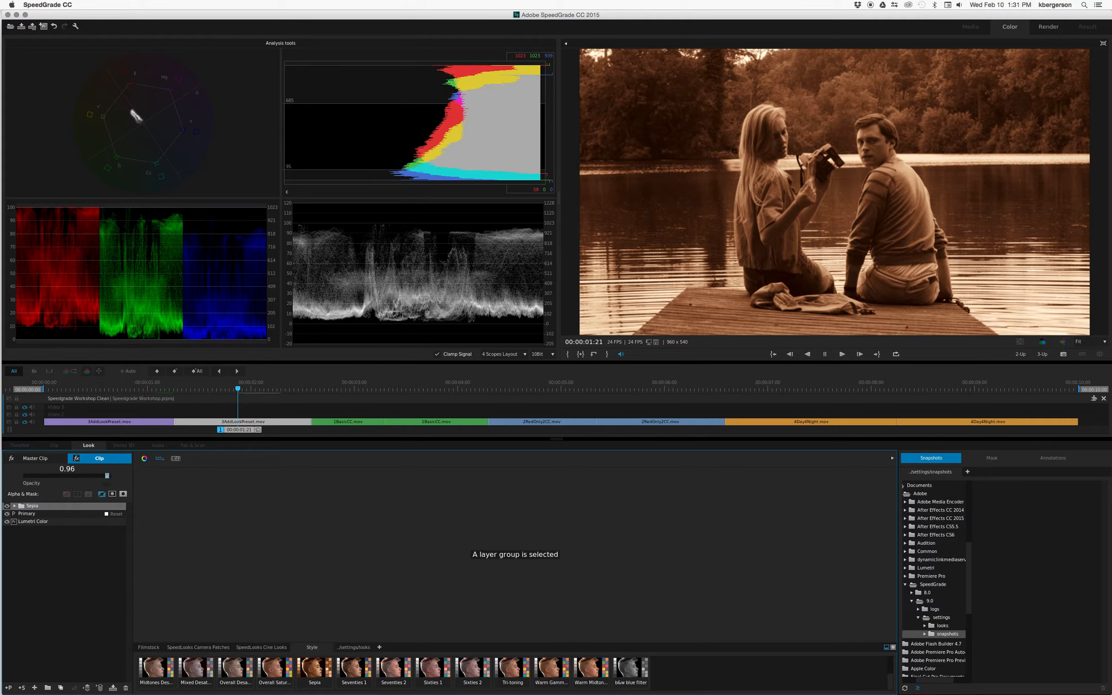
drag(107, 475, 67, 476)
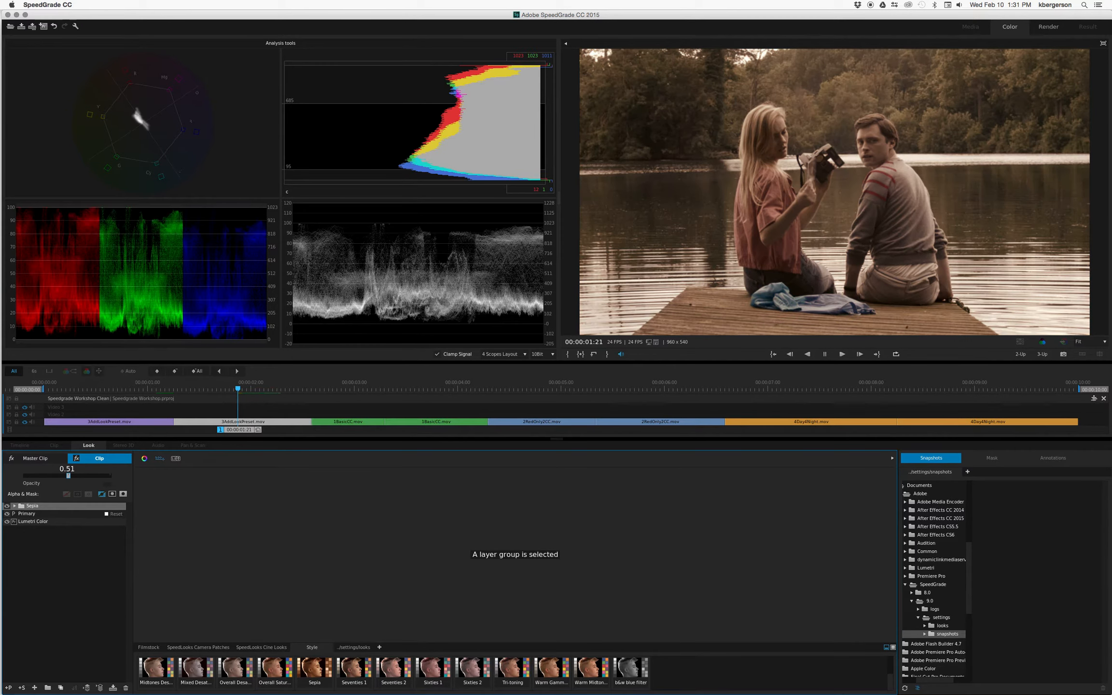
click(7, 506)
click(6, 506)
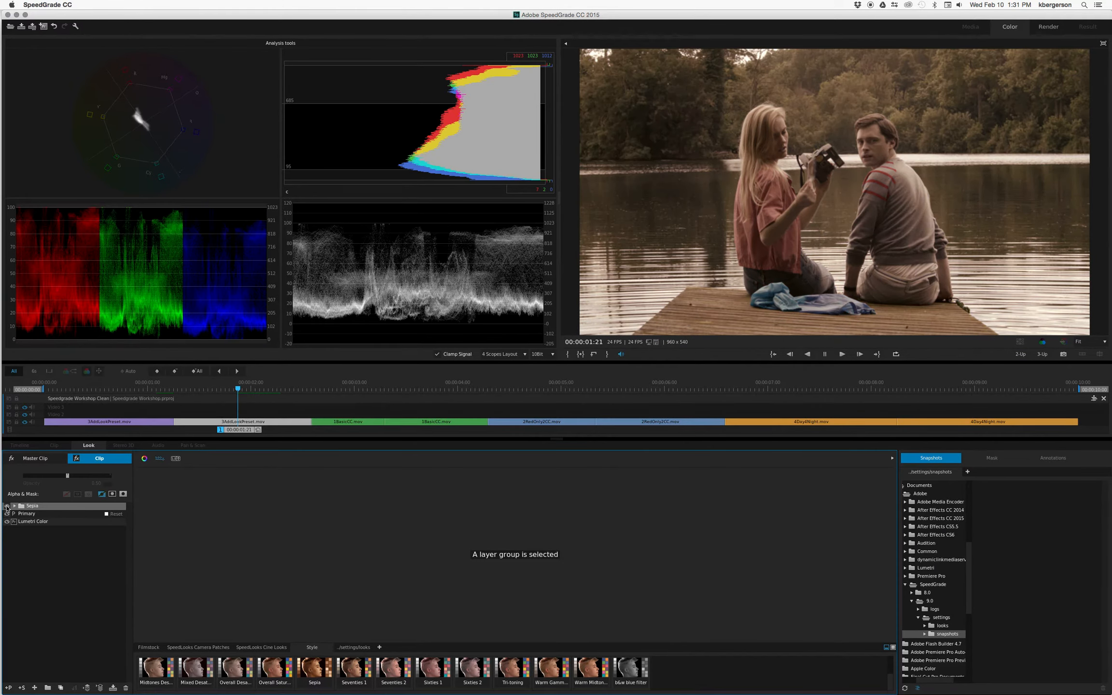
drag(68, 475, 52, 476)
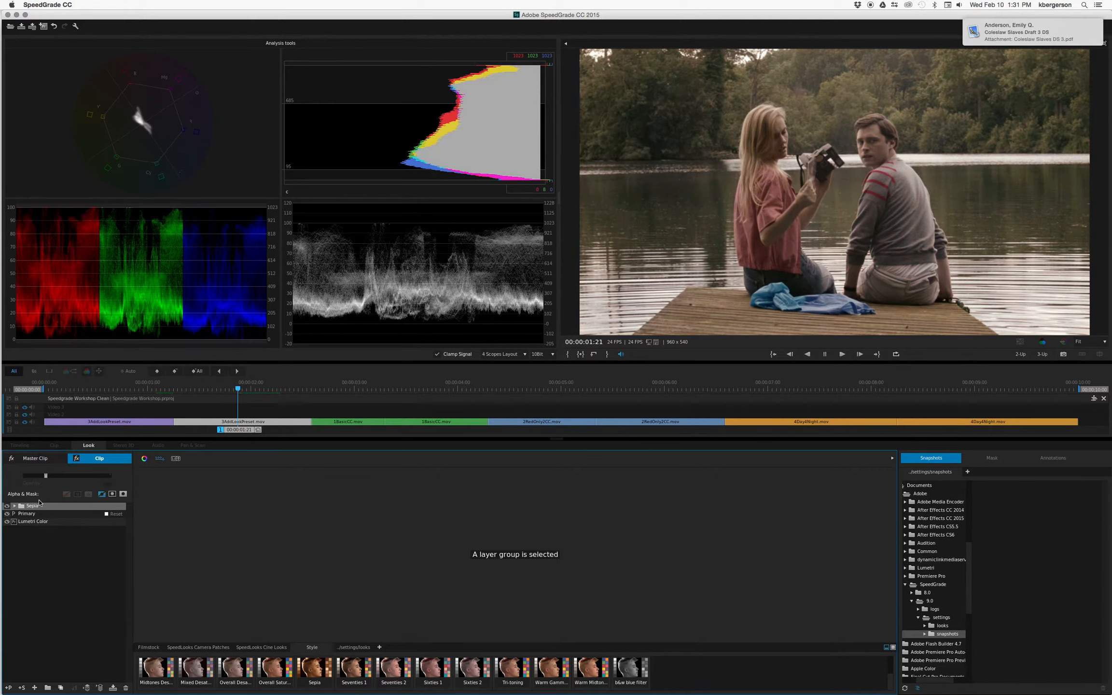
click(7, 506)
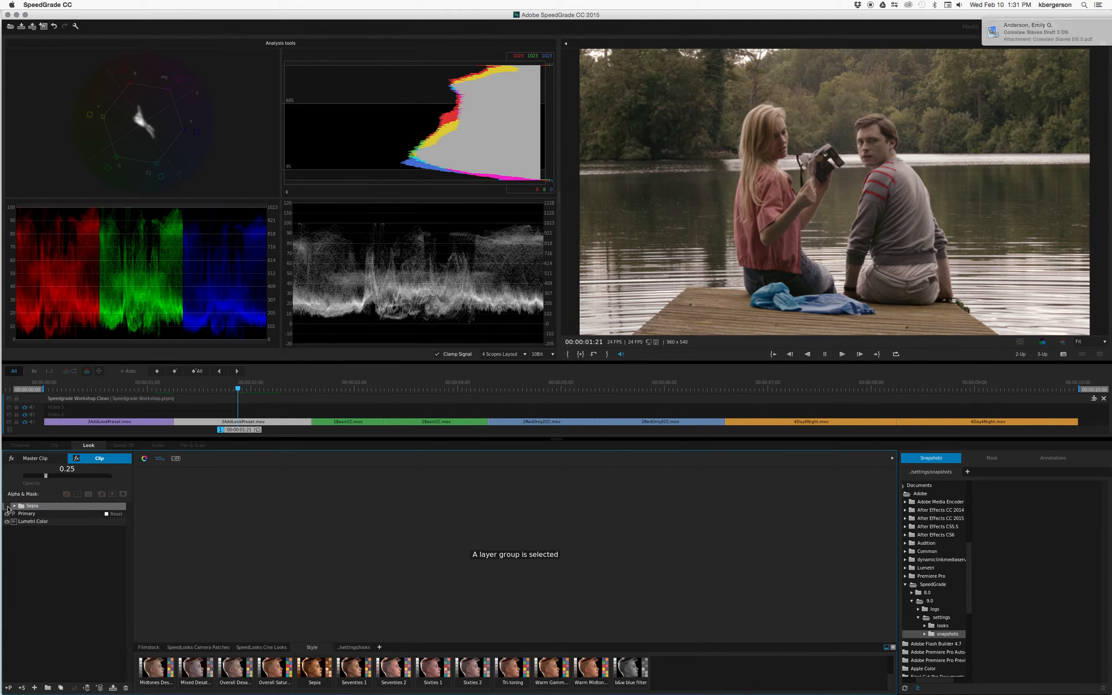
click(7, 507)
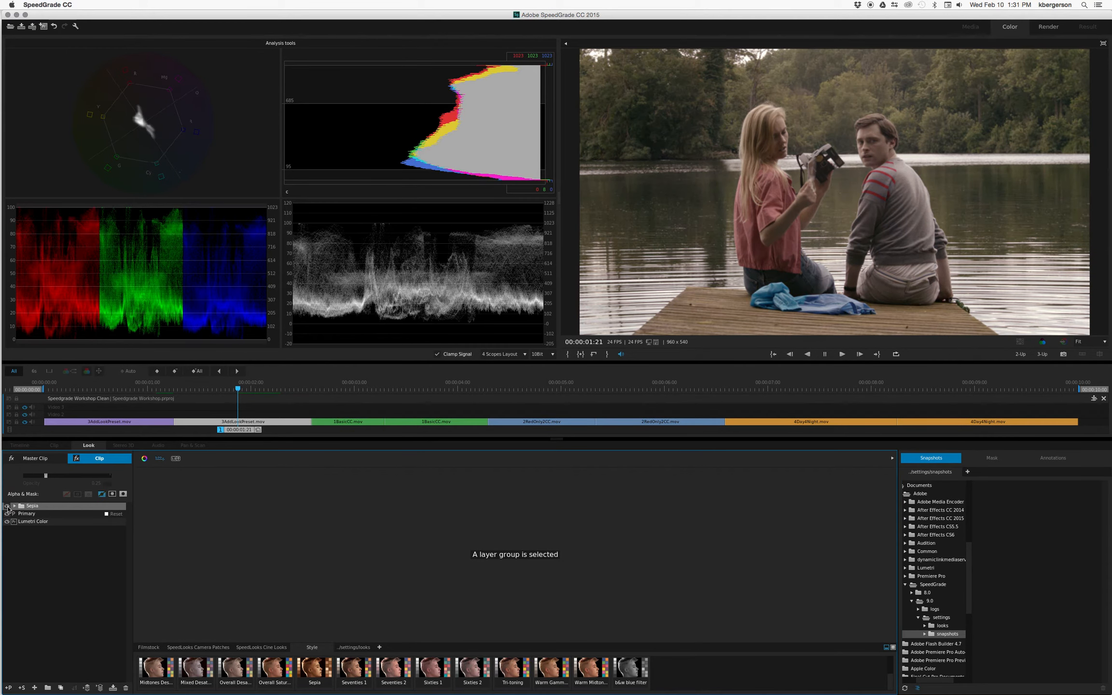
click(7, 507)
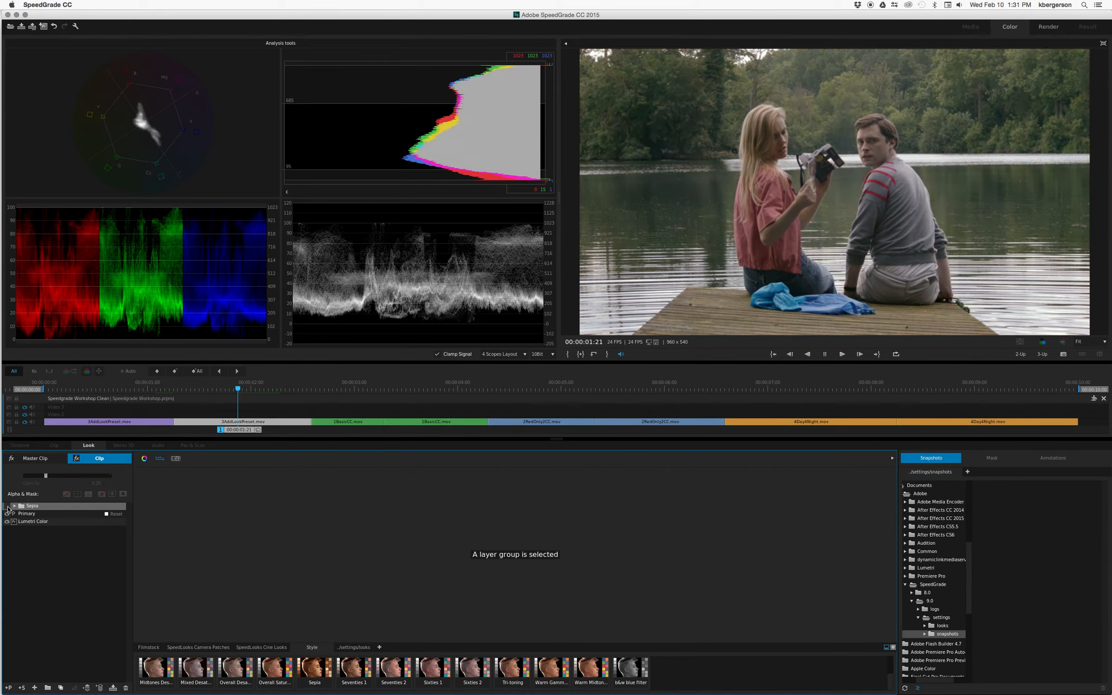
Step: Compare the clip with the Sepia group hidden and shown, and fine-tune the group's opacity slightly
click(8, 506)
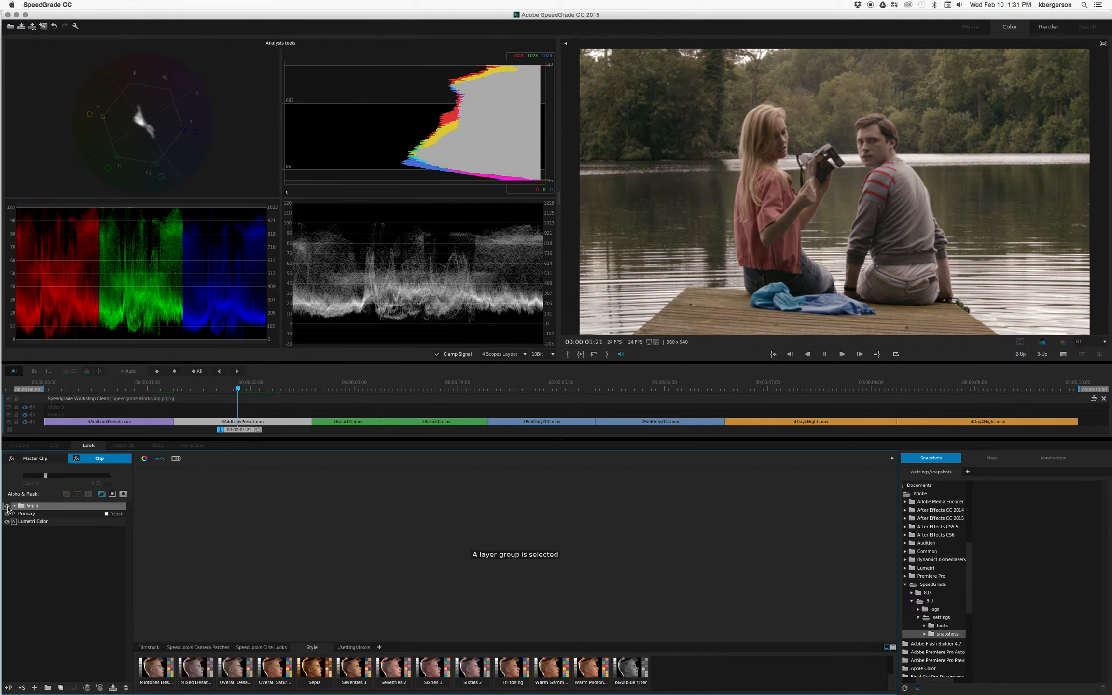
click(8, 507)
click(7, 507)
drag(46, 476, 47, 476)
Step: Add a second Primary layer above the Sepia group and give it a circular preset mask
click(9, 688)
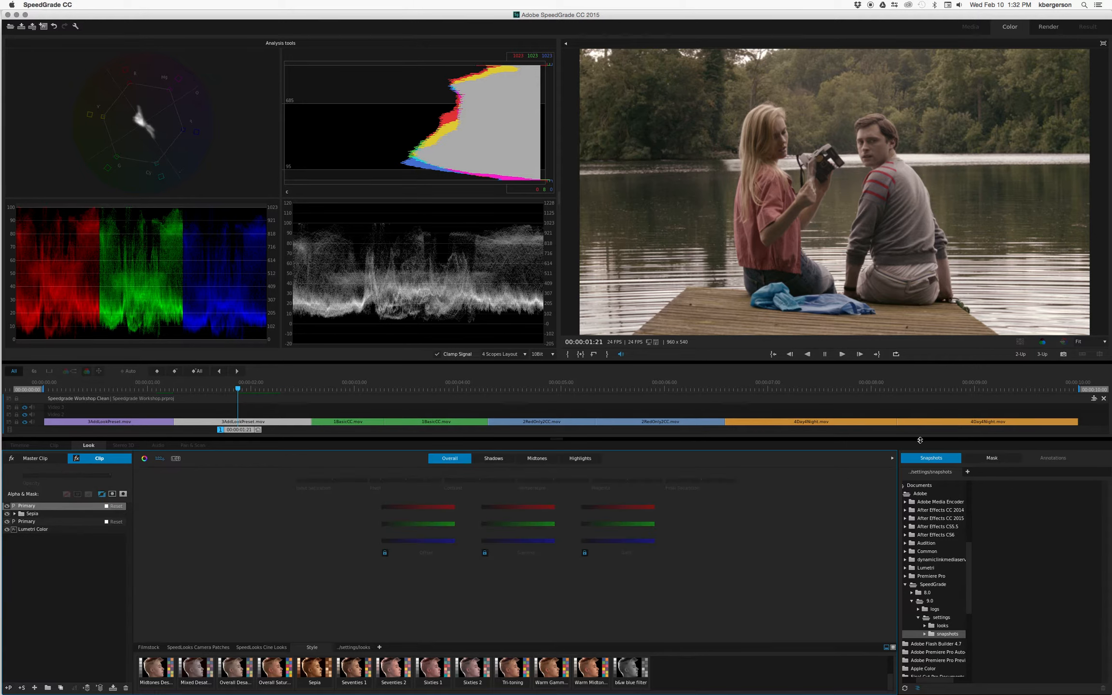
click(993, 461)
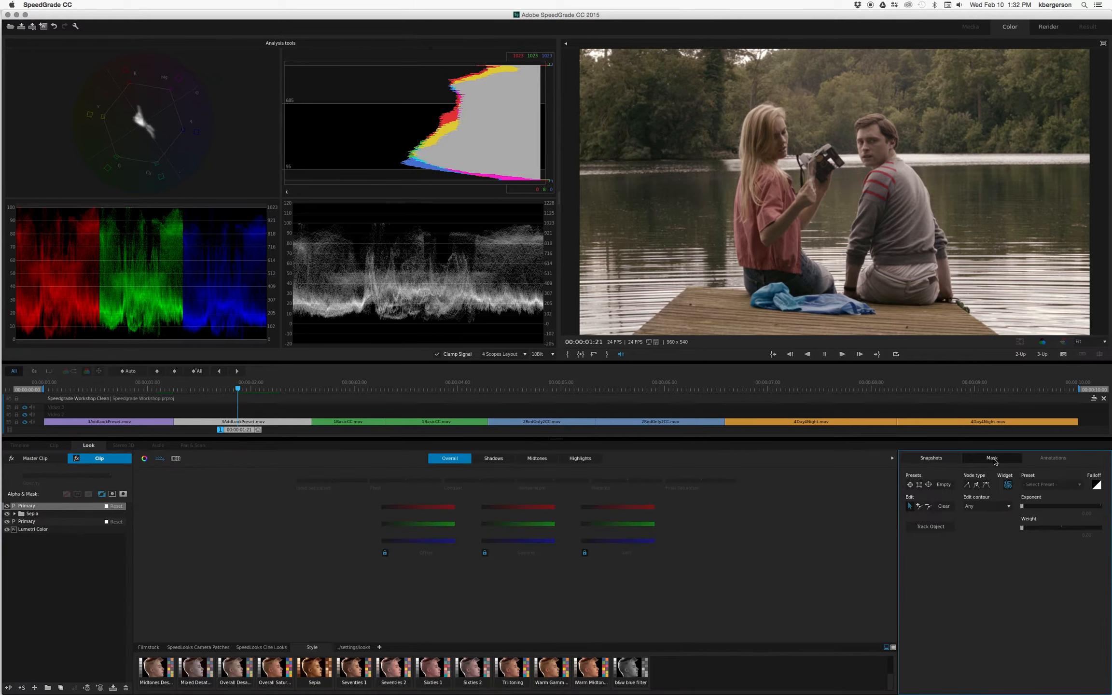
click(928, 485)
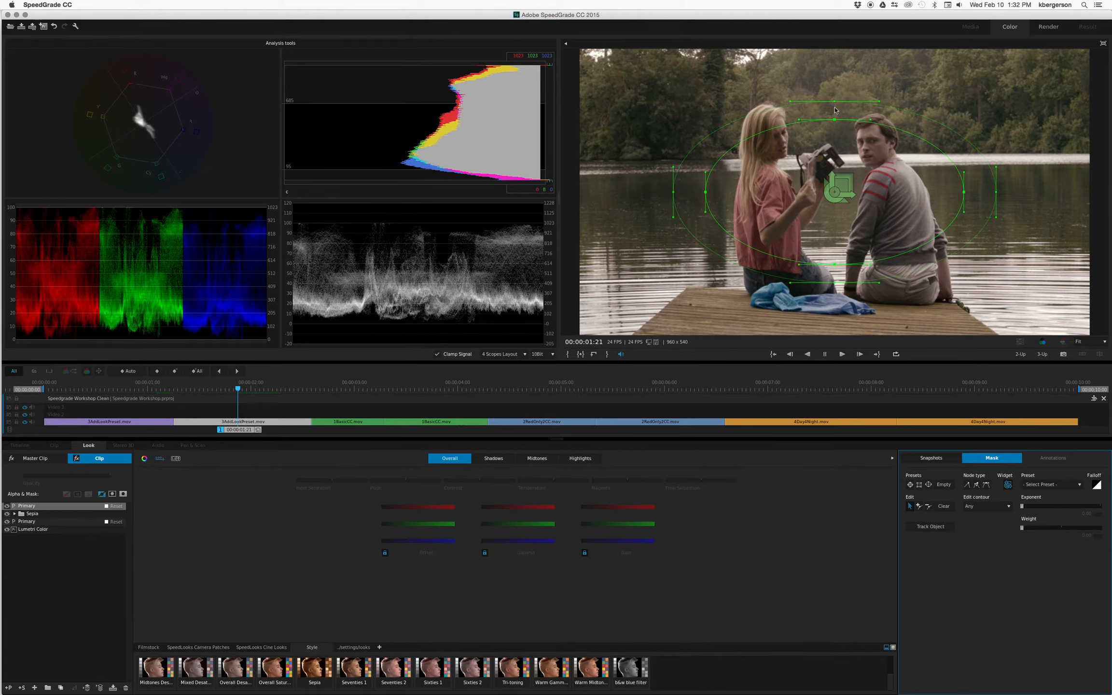
Step: Stretch the mask's outer contour upward, leftward and downward close to the frame edges, lengthening the curve on its left side
drag(835, 103, 834, 61)
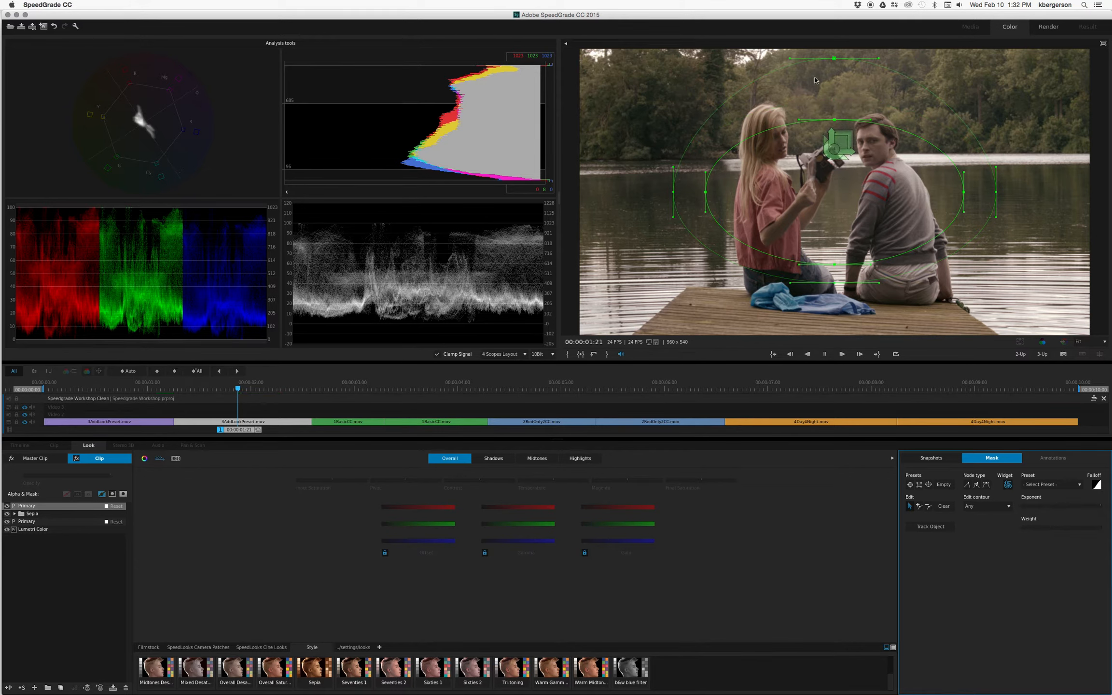
drag(674, 192, 600, 194)
drag(836, 284, 842, 335)
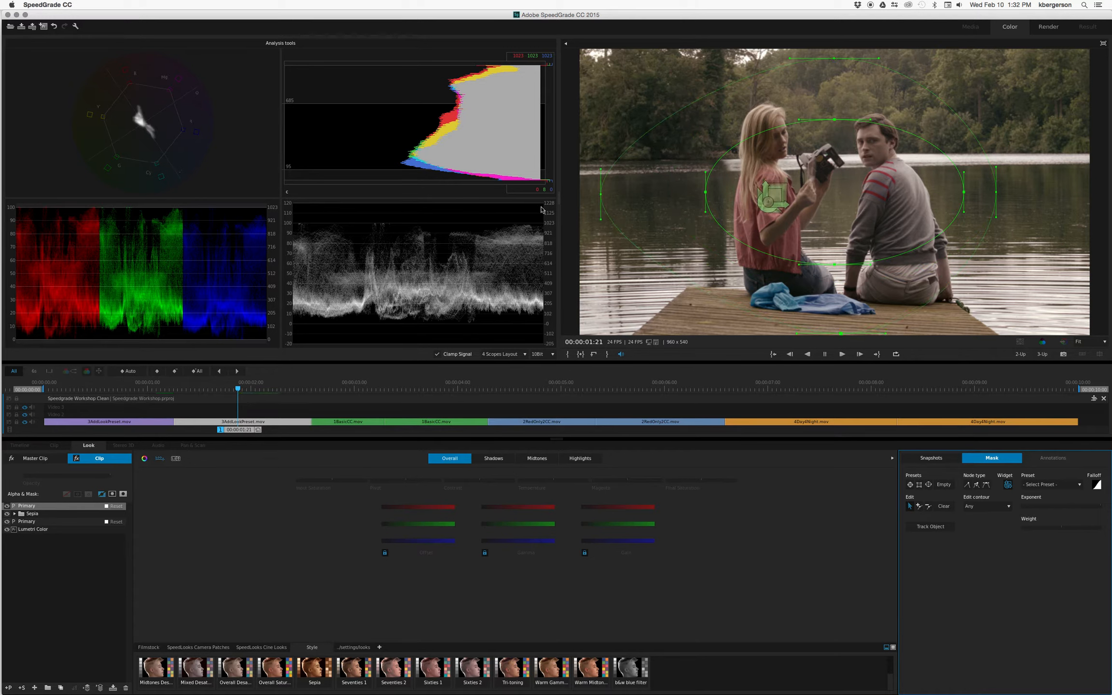
drag(600, 219, 607, 259)
Step: Reshape the mask's inner contour around the couple by raising its top point and pulling the other three points slightly inward
drag(835, 120, 821, 106)
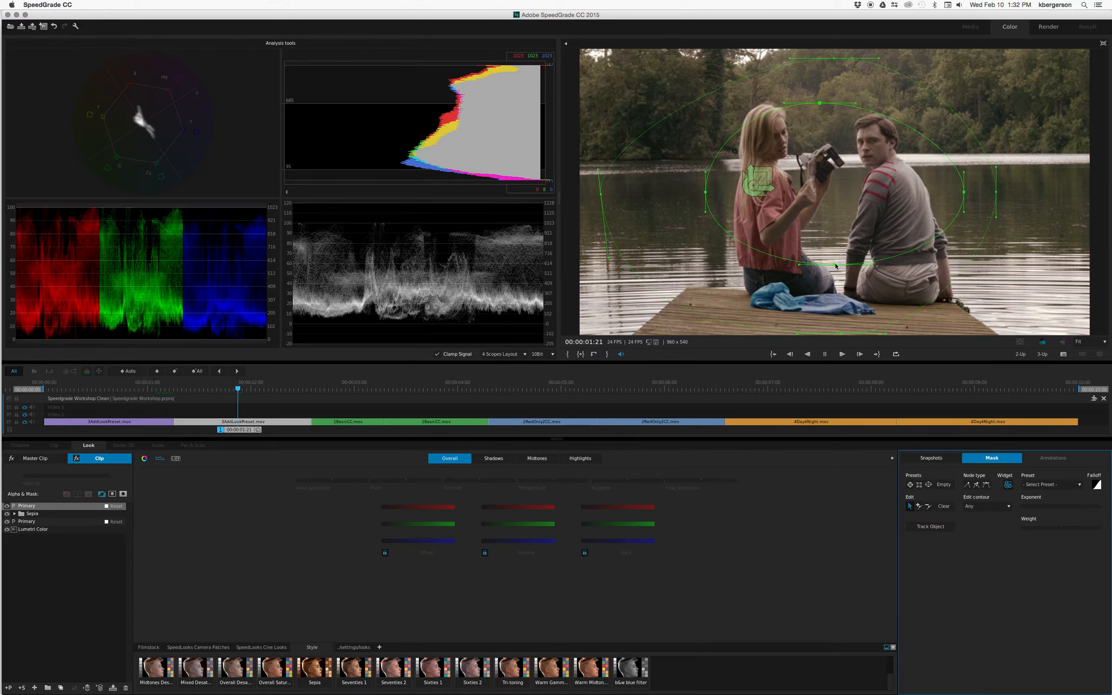
drag(836, 265, 836, 260)
drag(964, 191, 948, 189)
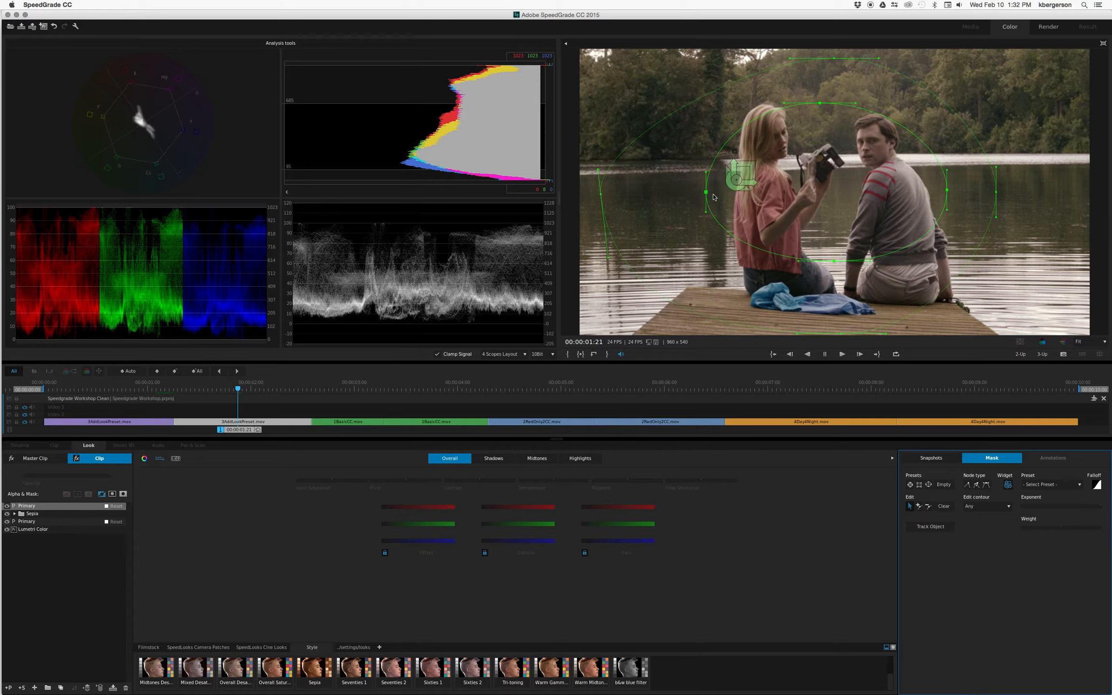
drag(706, 193, 717, 195)
drag(820, 103, 820, 102)
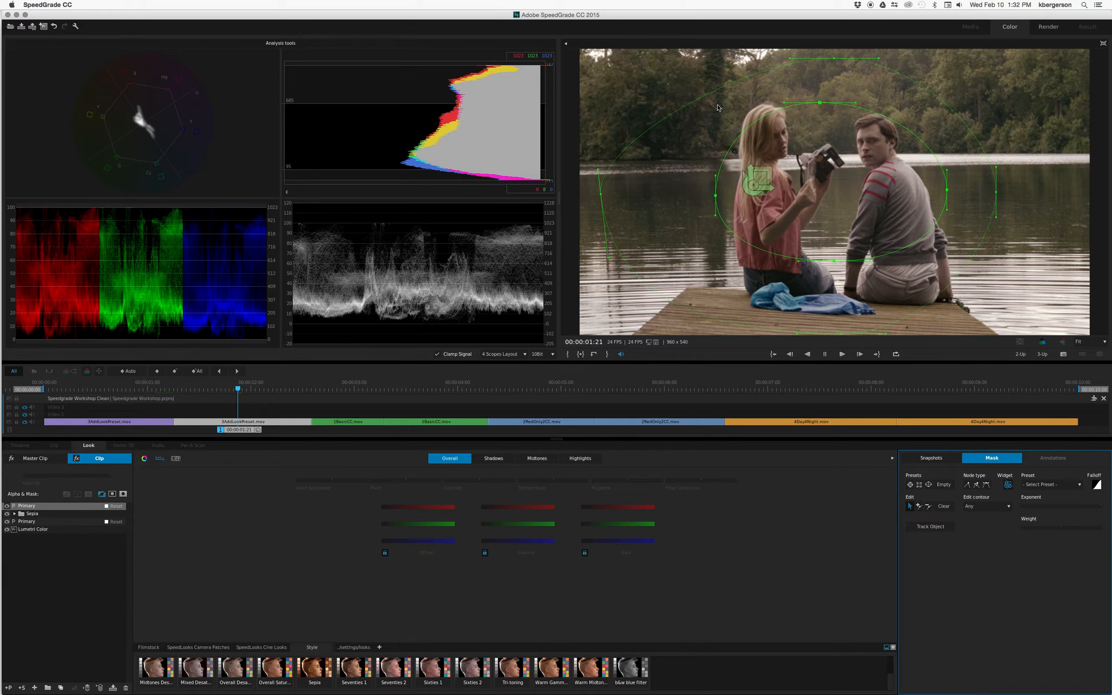
Step: Widen the mask's outer contour to the right and adjust its points and curve handles into an even rounded shape around the frame
drag(599, 172, 599, 131)
drag(603, 103, 603, 108)
drag(996, 192, 1062, 101)
drag(1063, 217, 1074, 289)
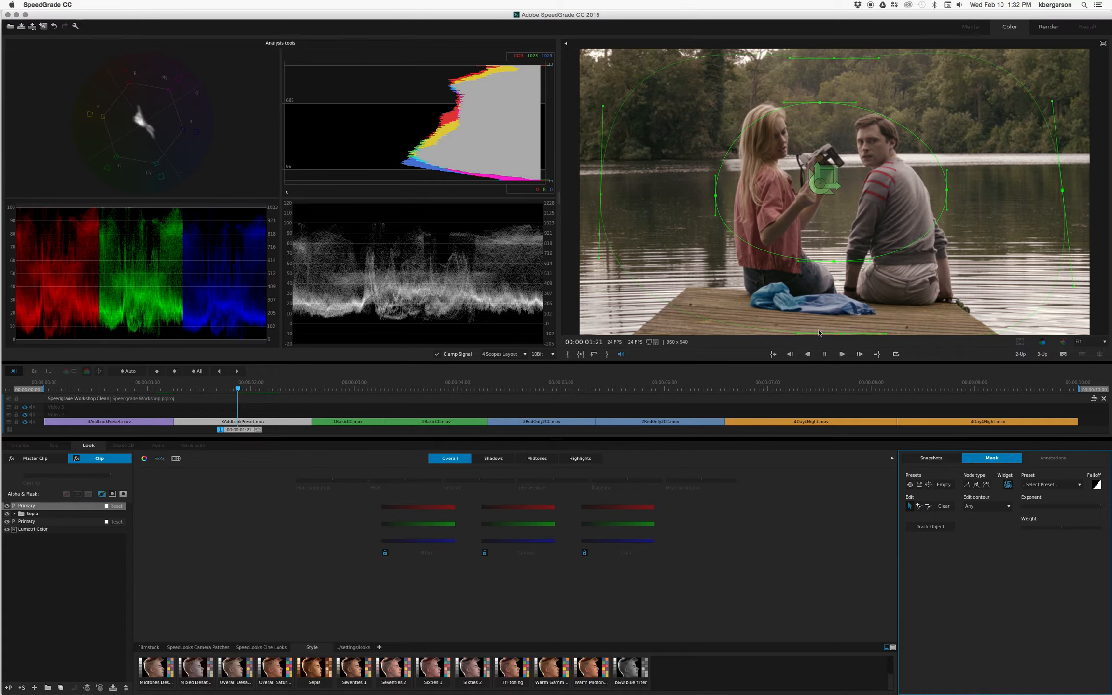
drag(840, 333, 842, 318)
drag(1074, 289, 1064, 270)
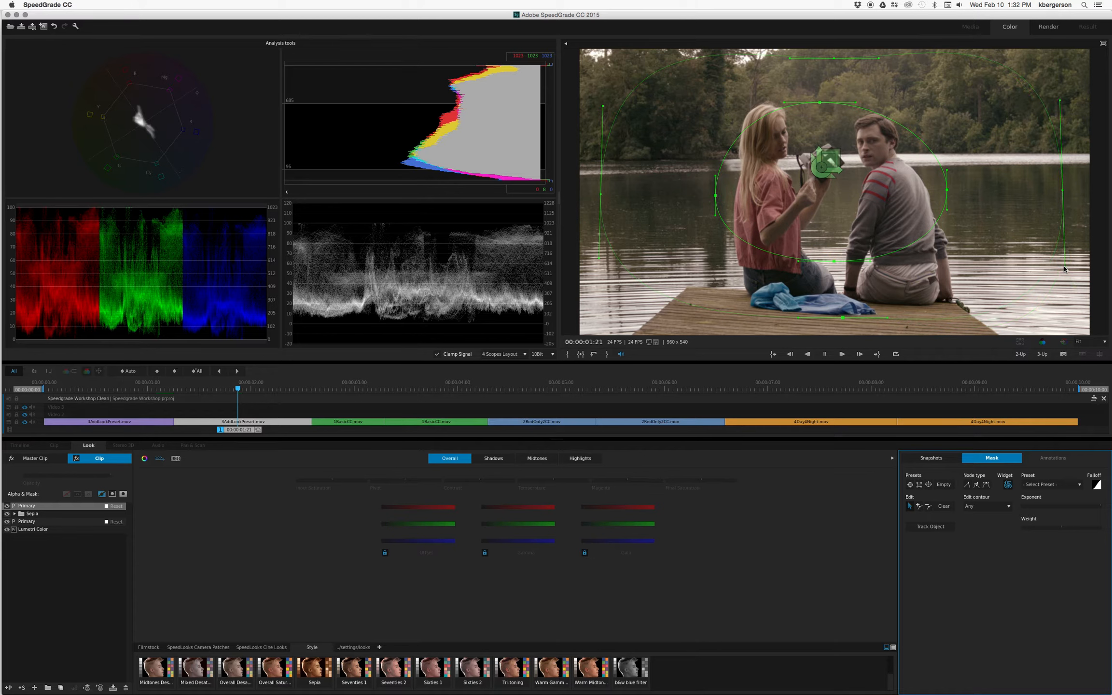
drag(1063, 265, 1058, 269)
drag(601, 107, 595, 103)
drag(834, 60, 823, 60)
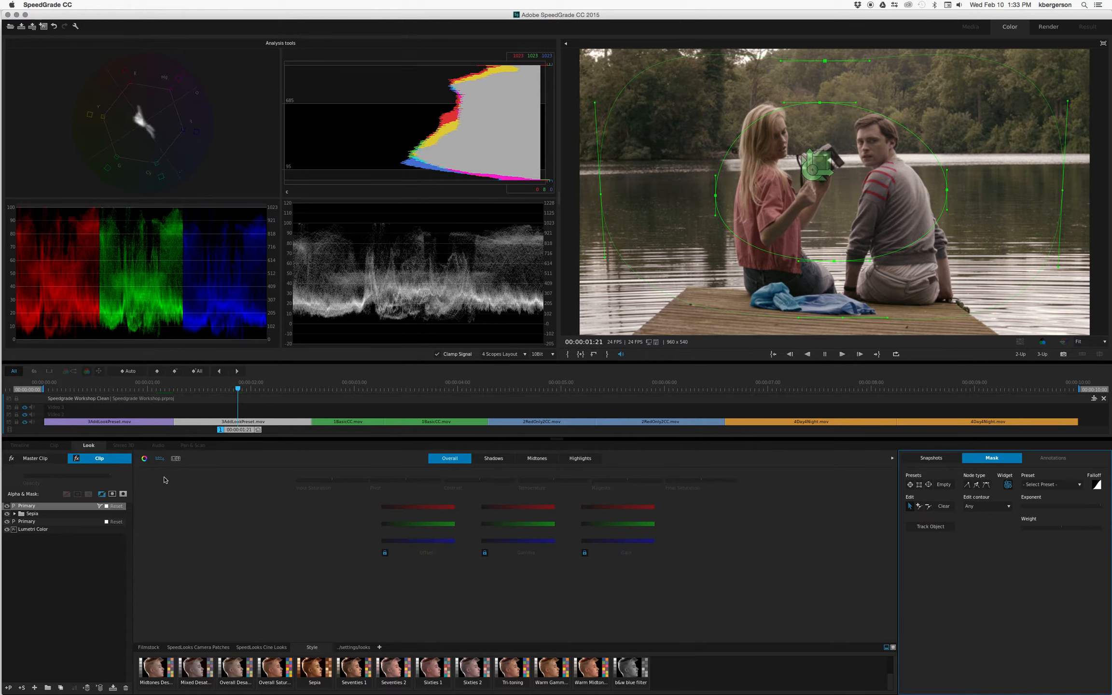
Step: Restrict the new Primary layer's correction to the area outside the mask and lower its overall gamma to 0.39 in all channels
click(123, 495)
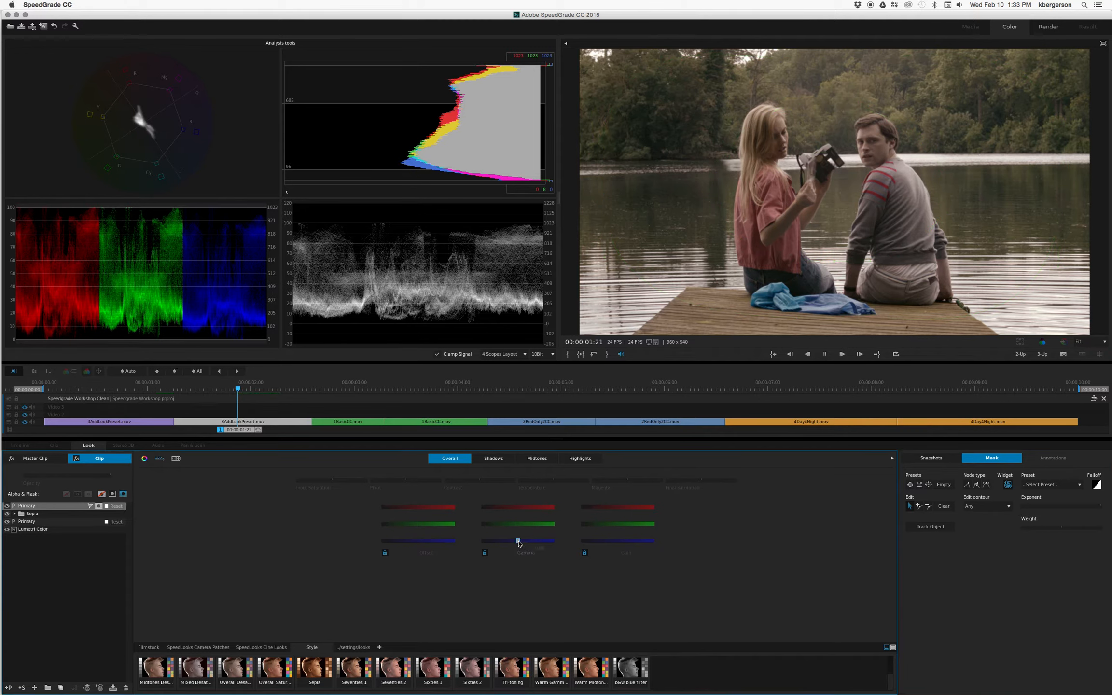
mouse_move(519, 544)
mouse_move(517, 542)
mouse_down()
mouse_move(504, 541)
mouse_move(516, 544)
mouse_up()
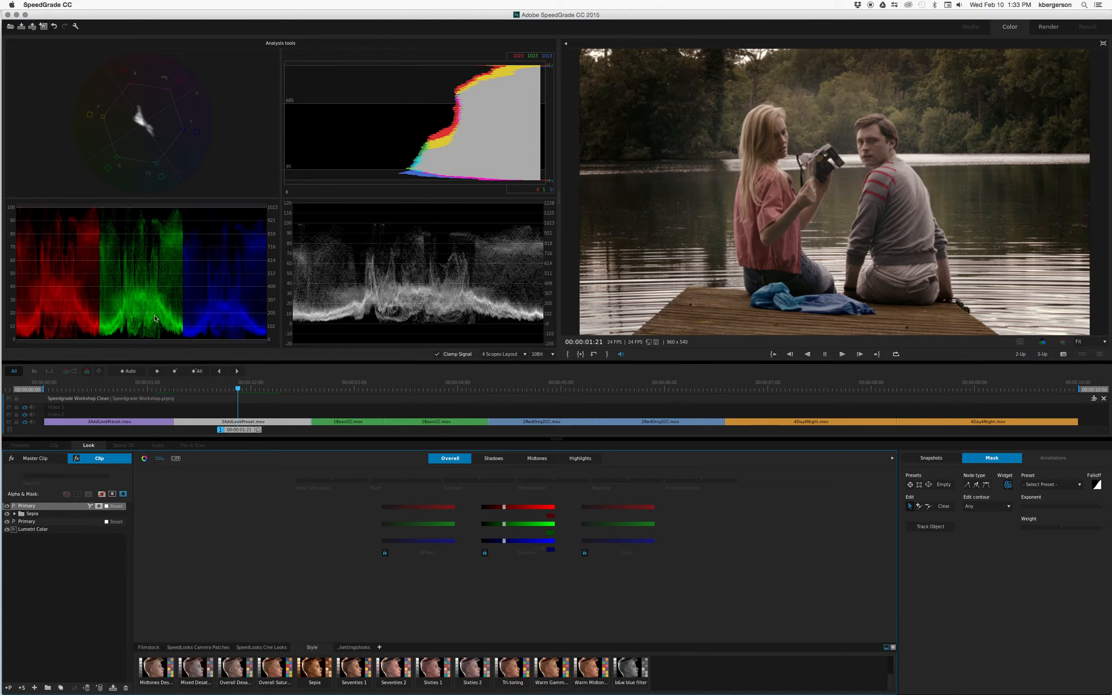
Step: Compare the clip with the masked Primary layer switched off and on, leaving the layer active
click(7, 506)
click(7, 506)
click(7, 507)
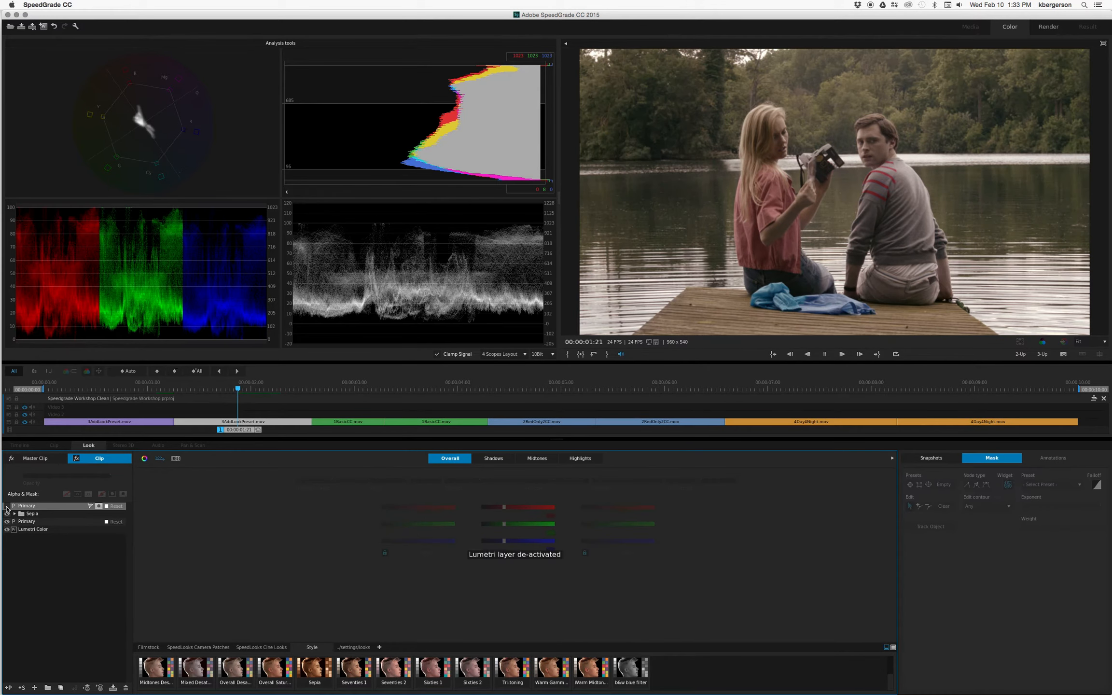
click(7, 506)
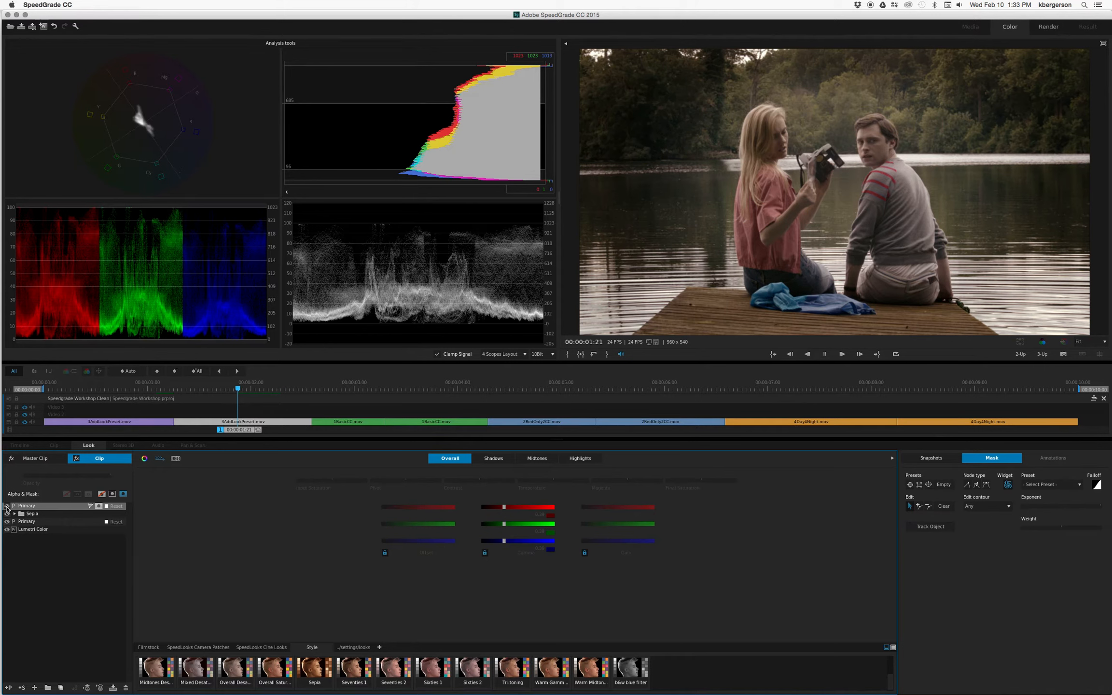
click(6, 507)
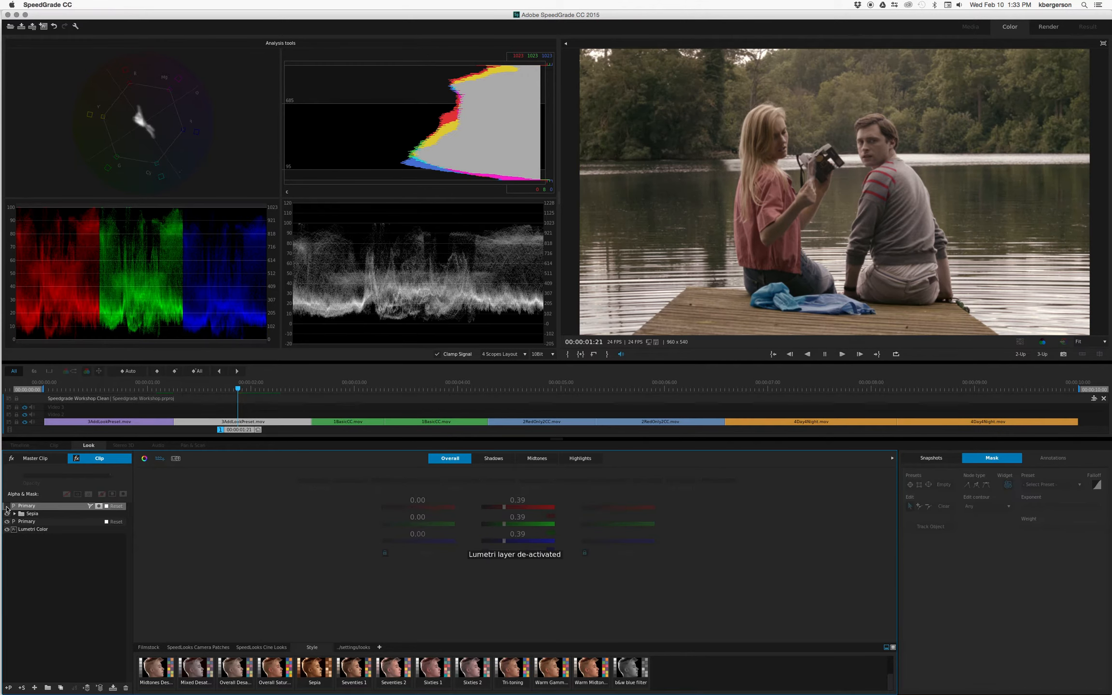
click(7, 506)
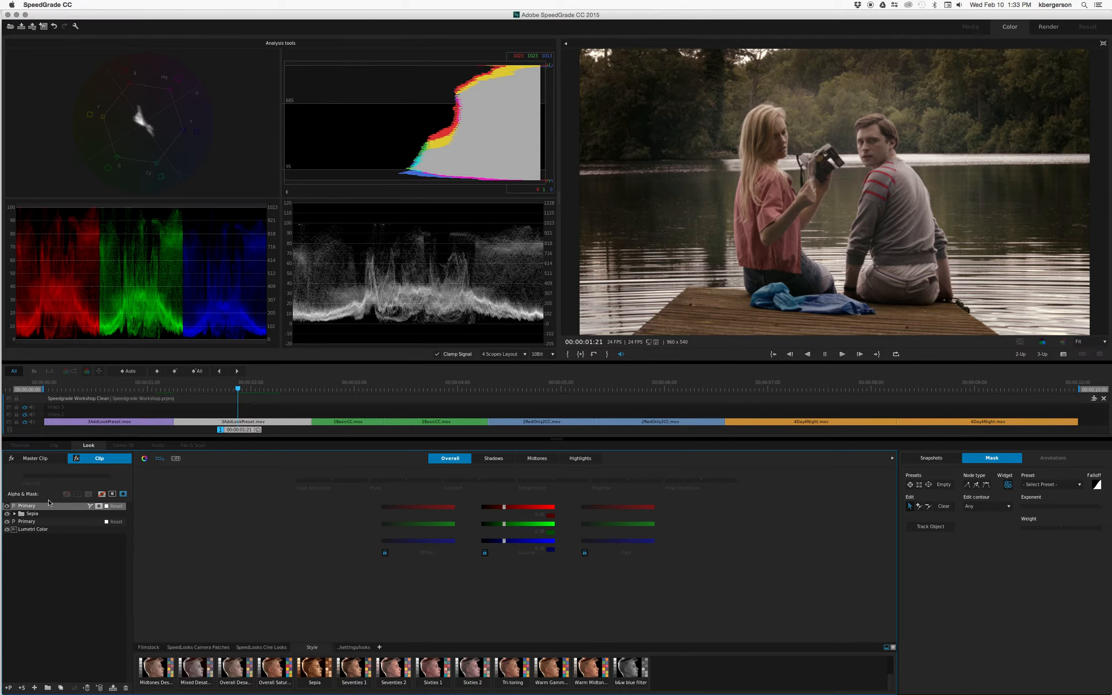
Step: Show the mask outline, lower the top point of its inner contour slightly, and compare the clip with the masked layer off and on
click(1007, 484)
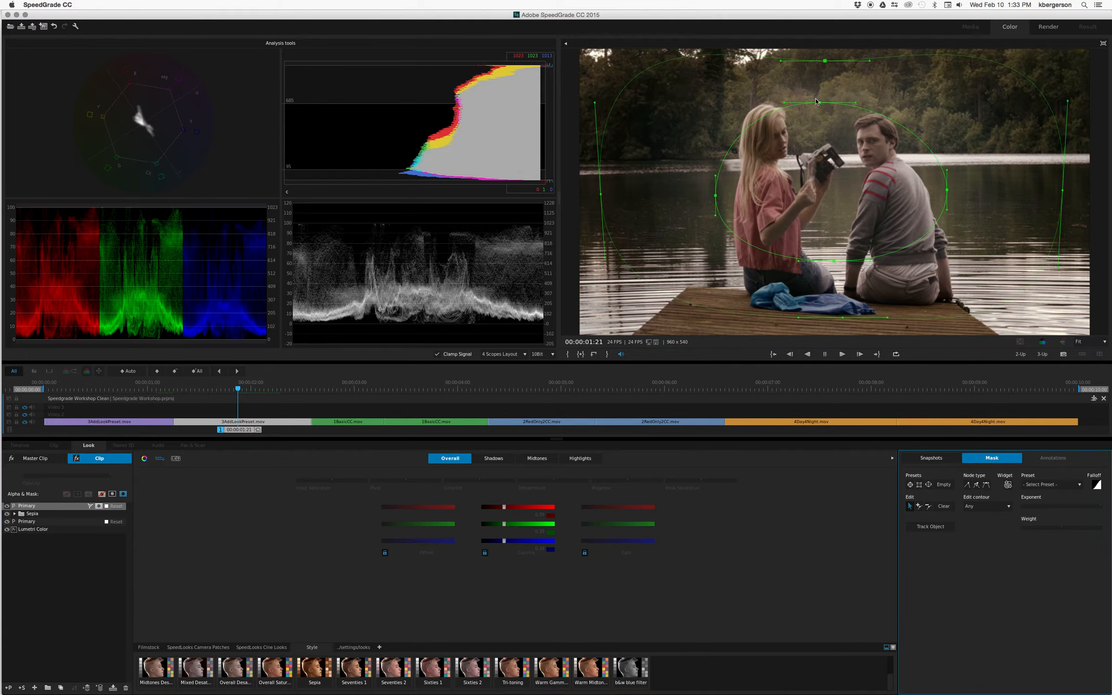
drag(819, 102, 819, 115)
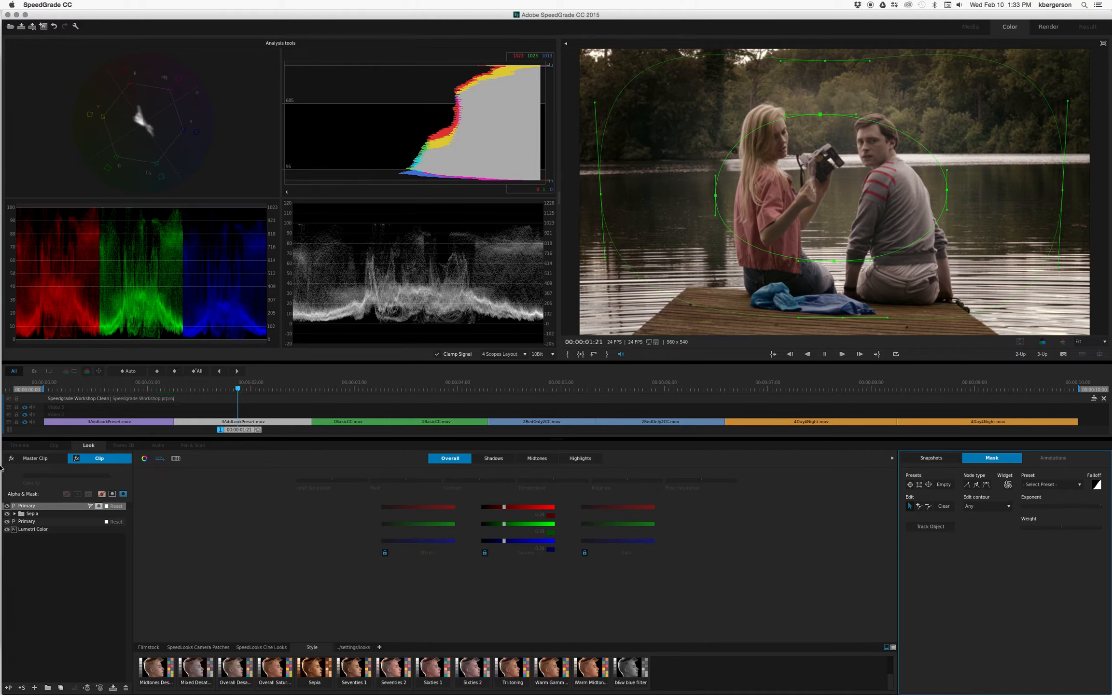
click(6, 505)
click(7, 506)
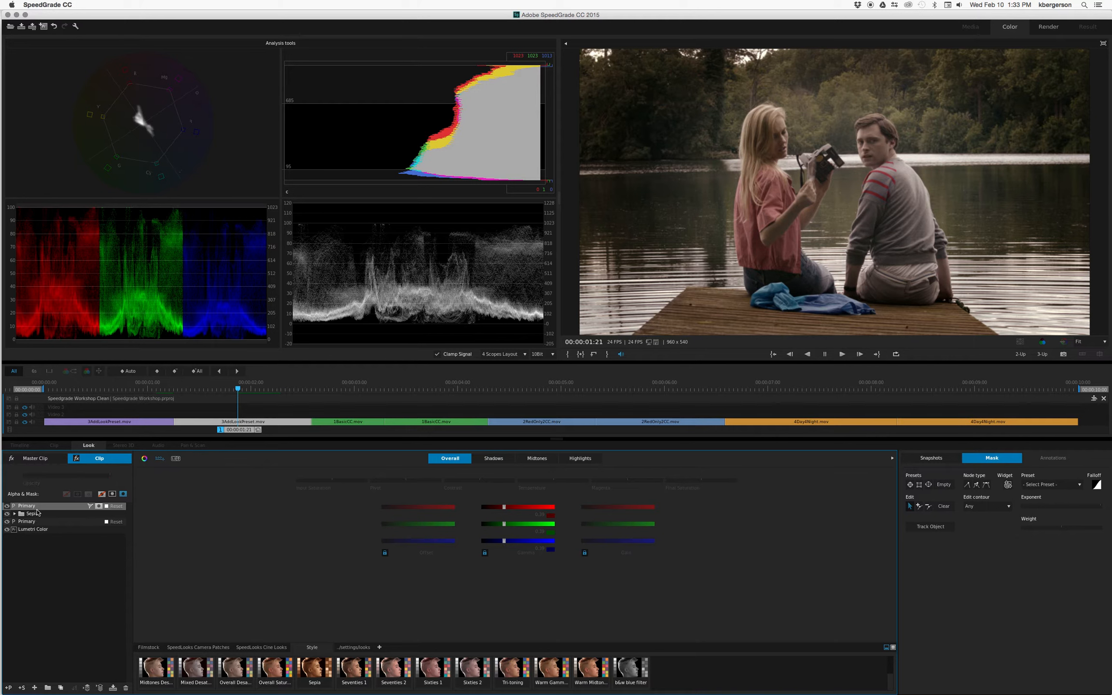
Step: Raise the masked layer's overall gamma slightly in all channels, and compare the clip with that layer and the Sepia group hidden and shown
click(503, 541)
click(6, 505)
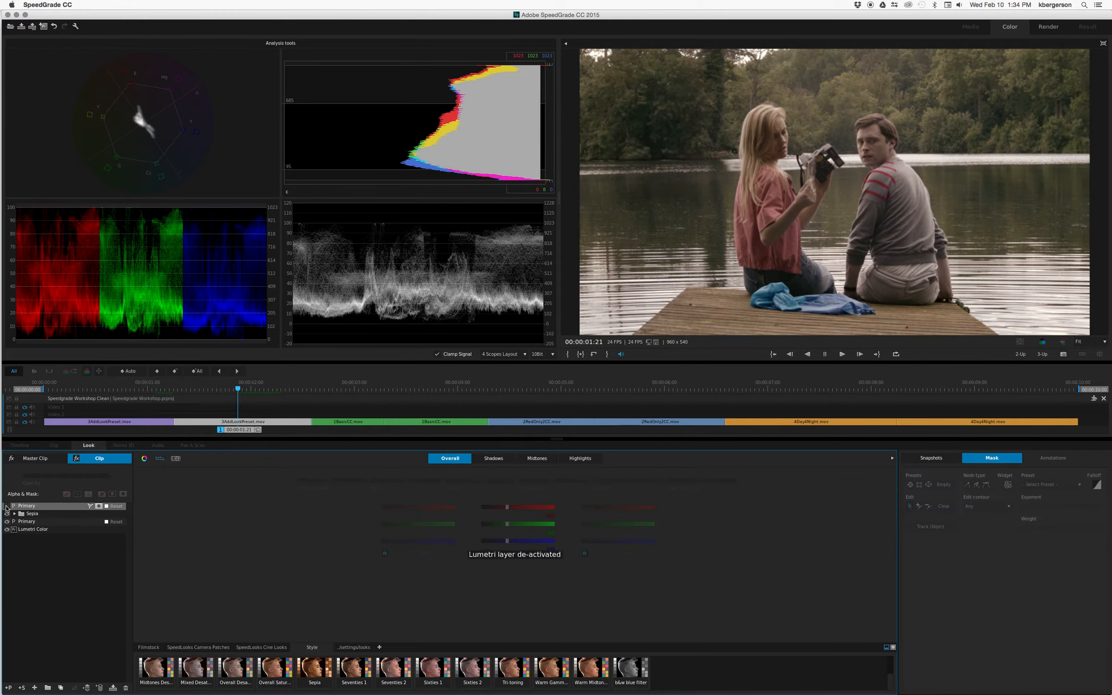
click(7, 506)
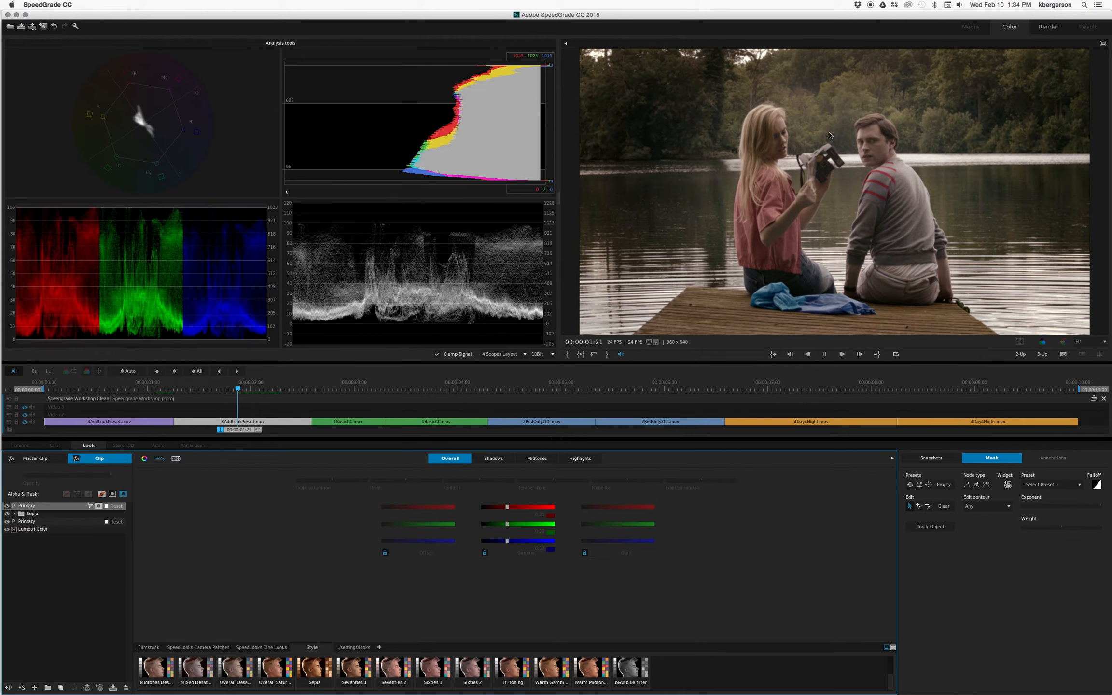
click(8, 505)
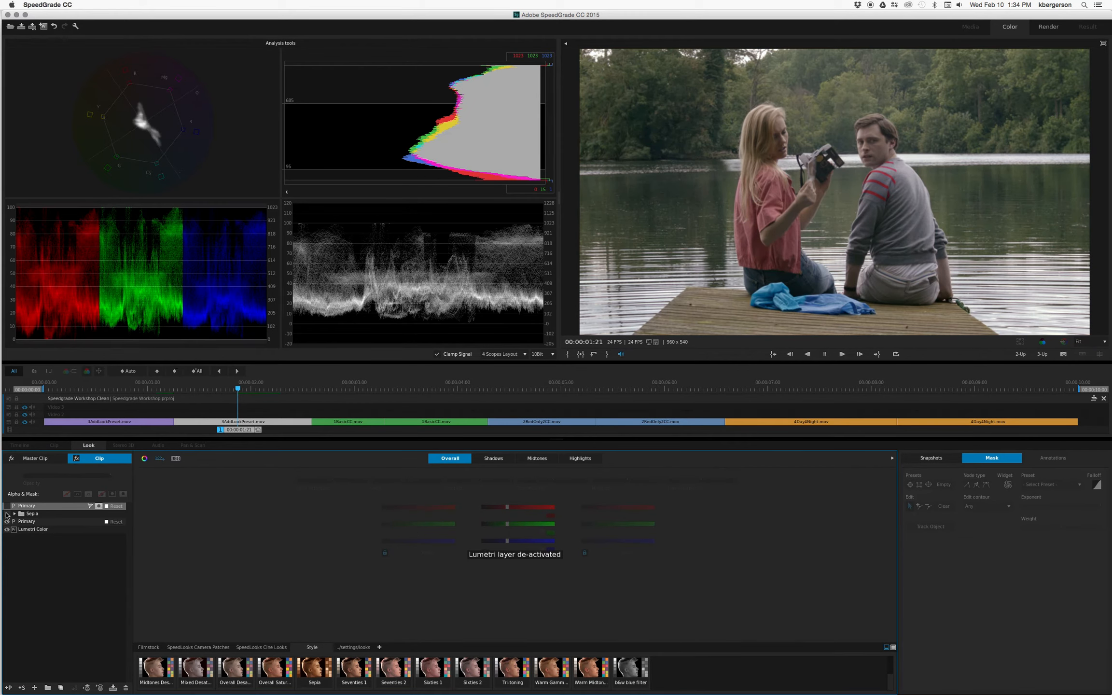
click(6, 506)
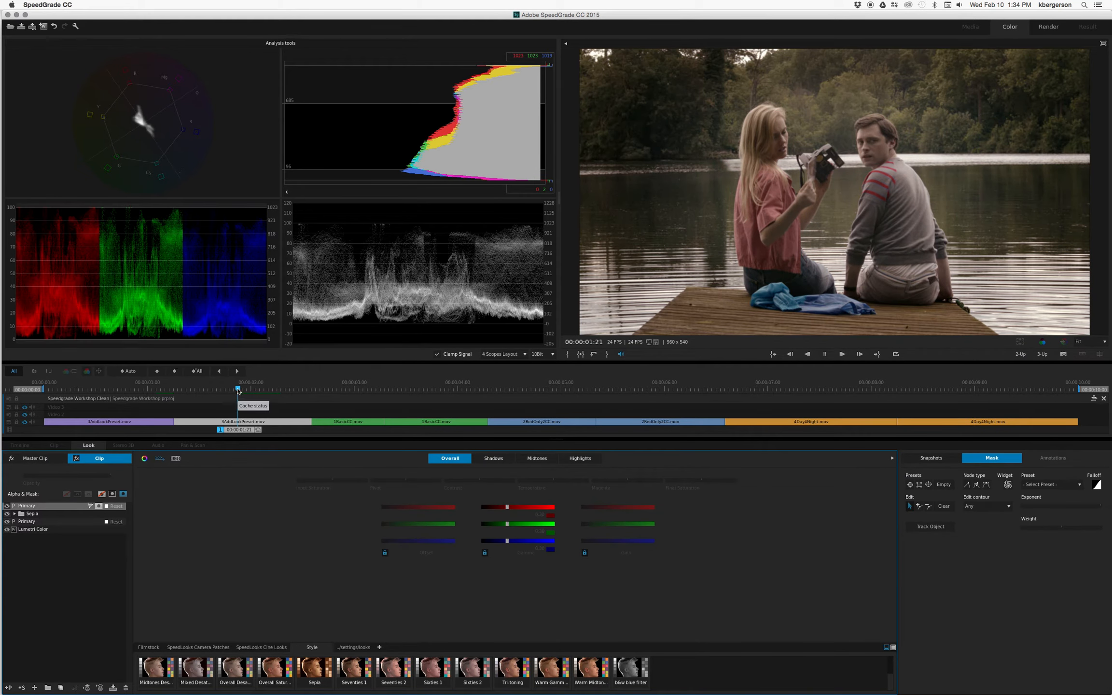
Step: Park the playhead at 00:00:03:22 on the second 1BasicCC.mov clip, raise its overall contrast, and compare with the Primary layer off and on
drag(238, 390, 449, 401)
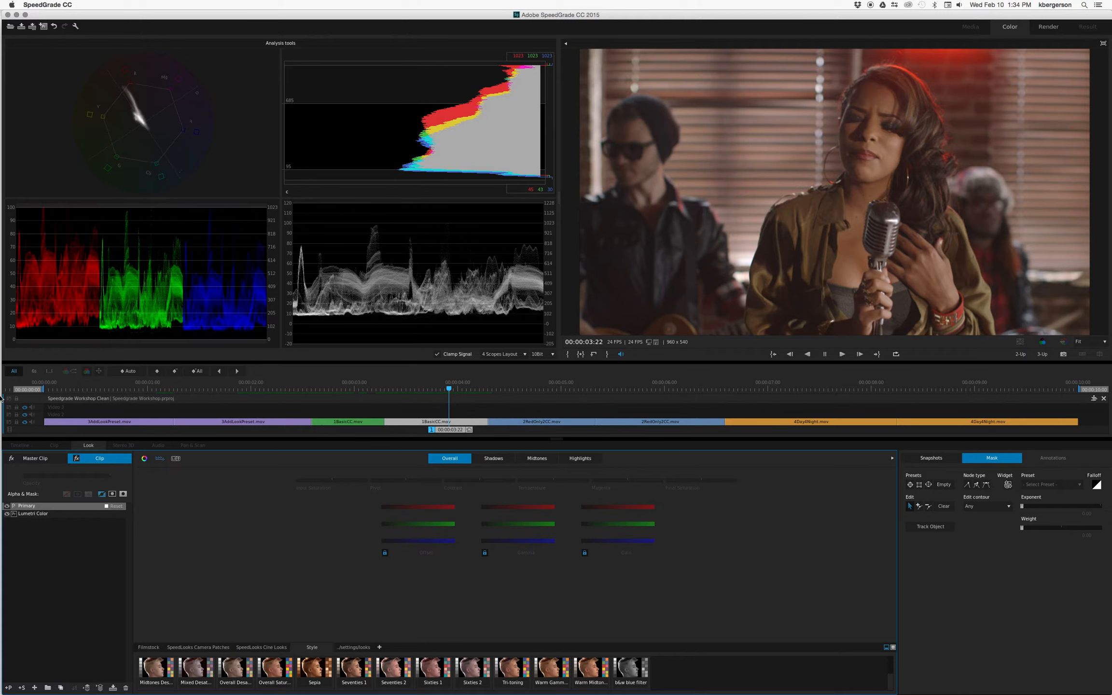
click(454, 461)
drag(482, 480, 492, 480)
click(7, 506)
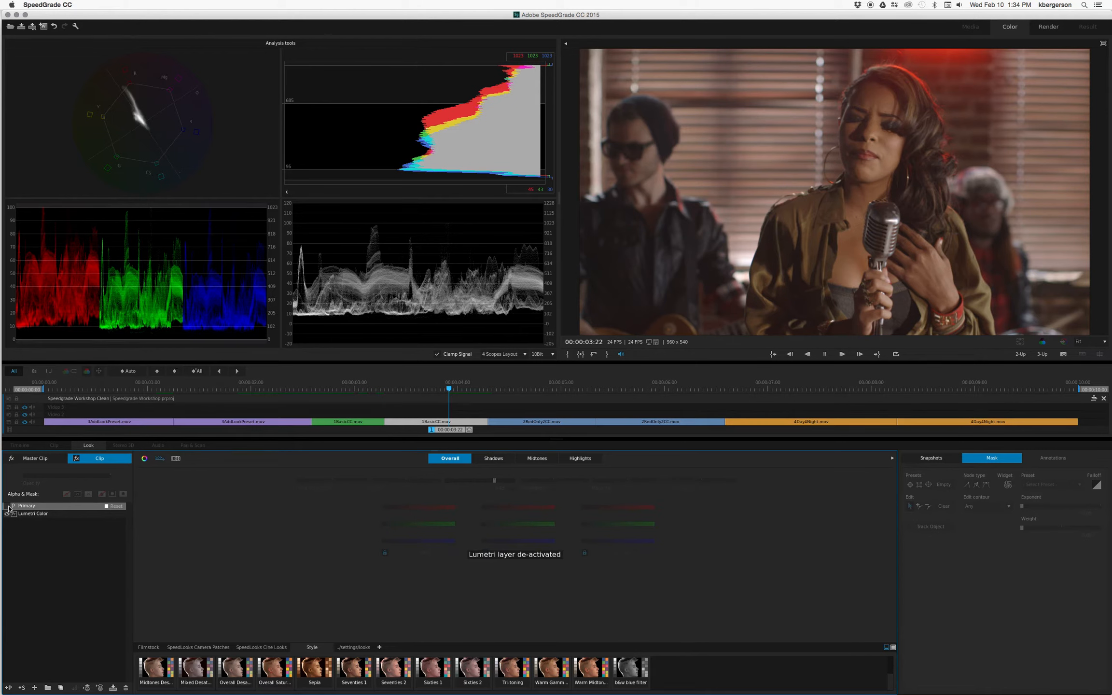
click(8, 506)
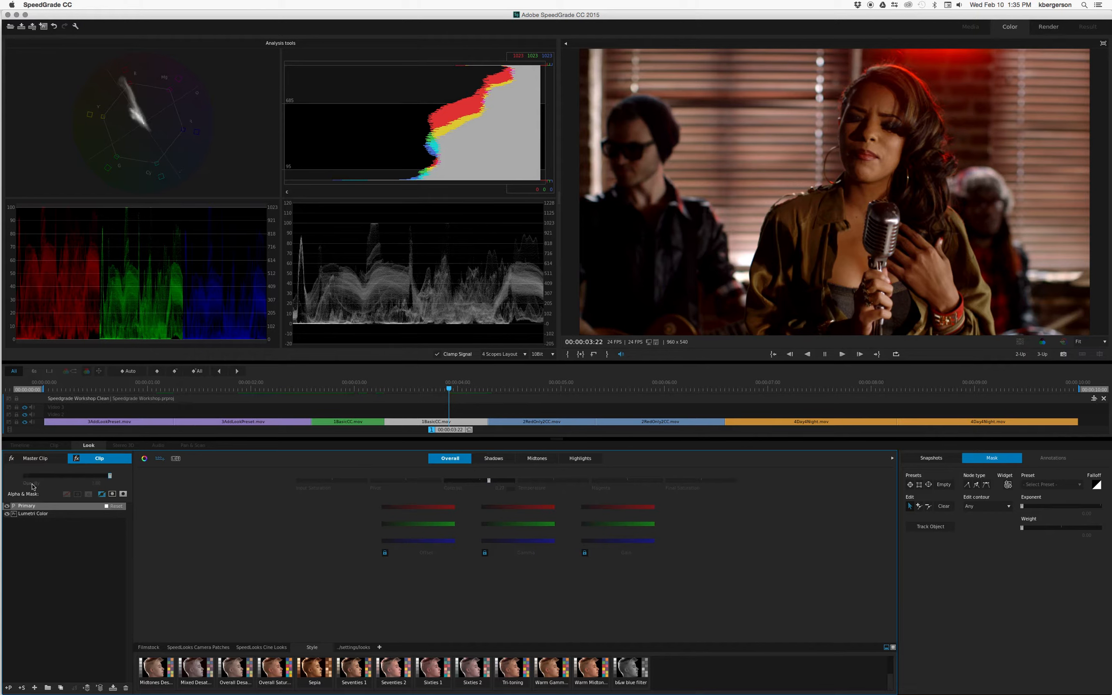
Step: Examine the contrast correction on the 1BasicCC.mov clip by repeatedly switching its Primary layer off and on
click(7, 506)
click(7, 506)
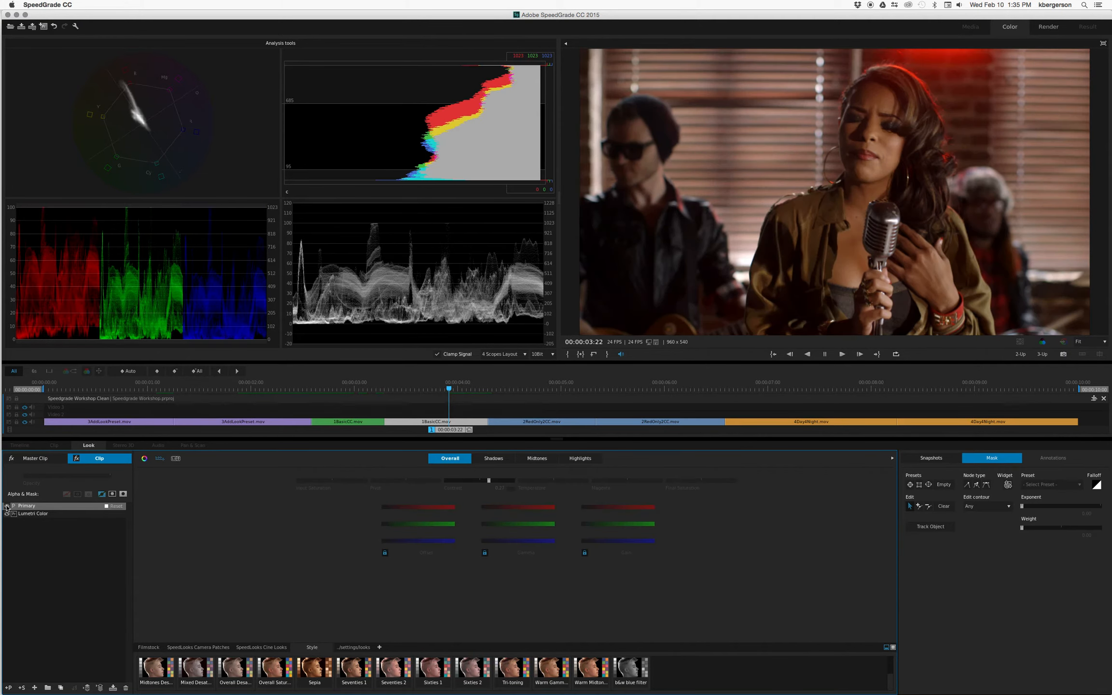
click(8, 506)
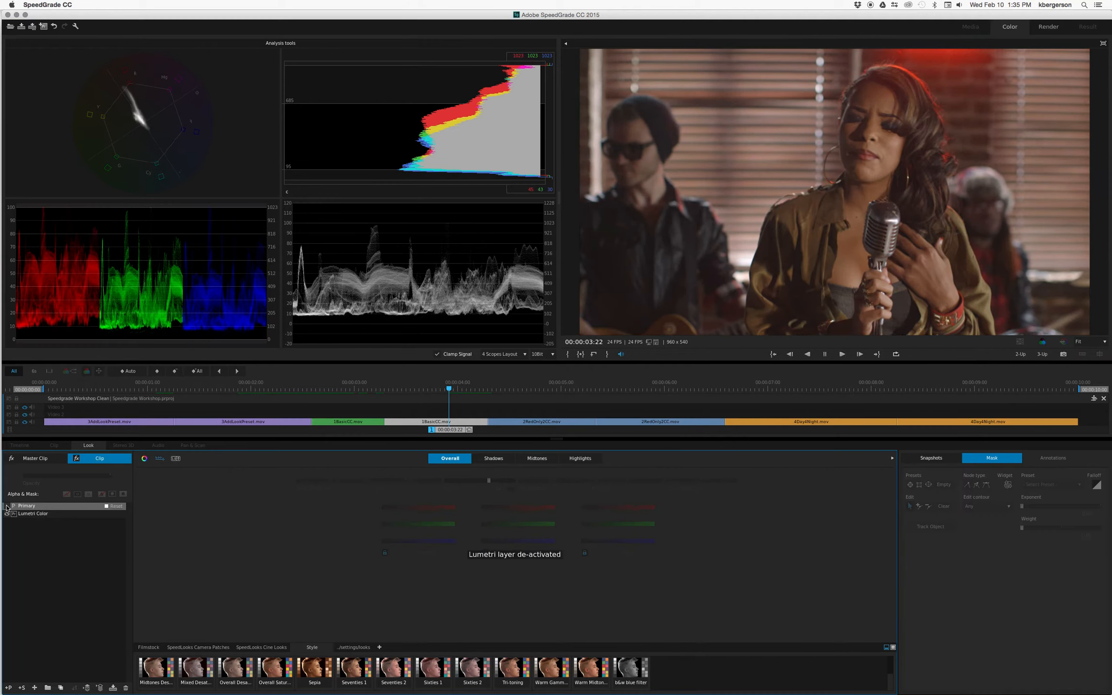
click(8, 506)
click(7, 506)
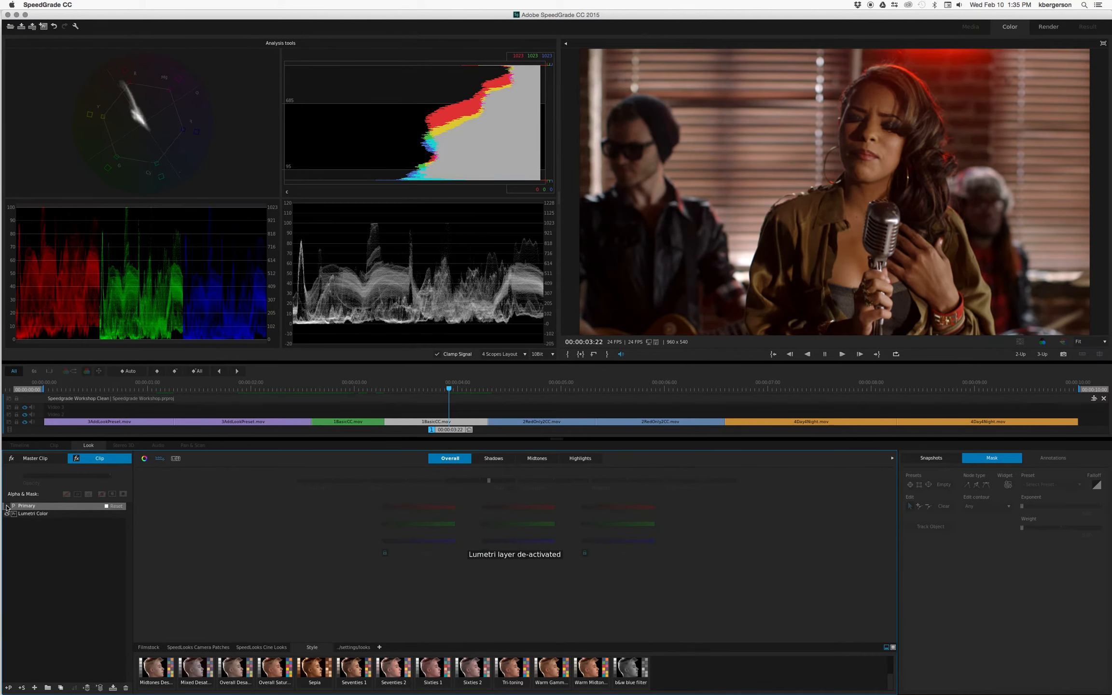
click(7, 507)
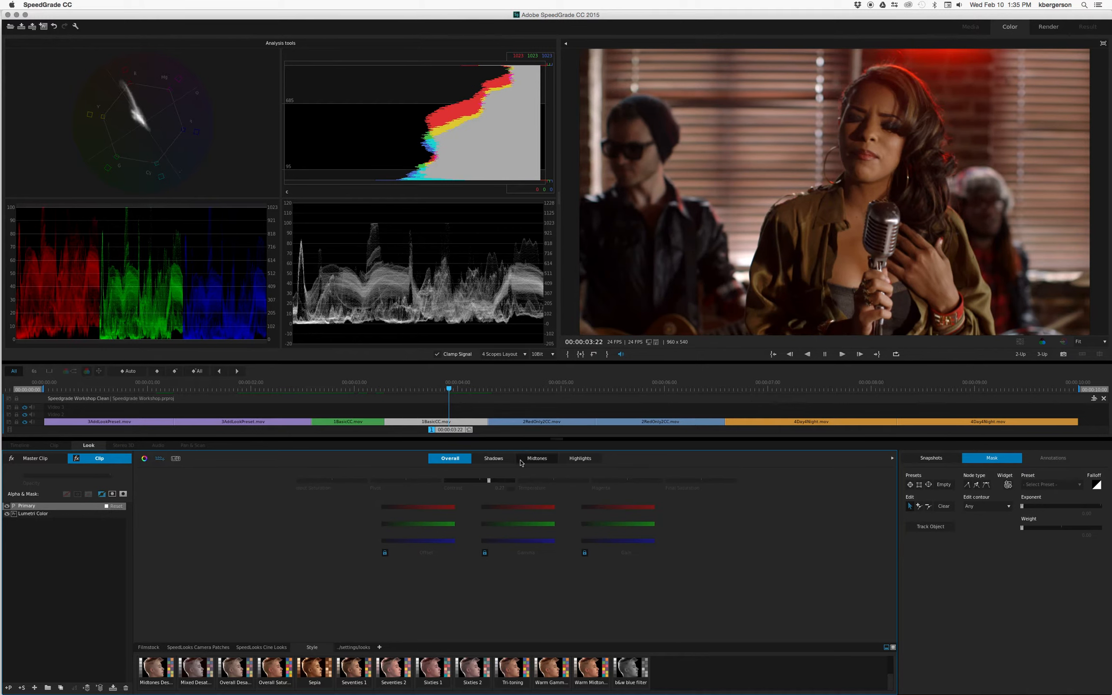
Step: Reduce the 1BasicCC.mov clip's overall contrast slightly and check the clip with its Primary layer off and on
drag(489, 480, 489, 480)
drag(488, 481, 488, 480)
click(7, 506)
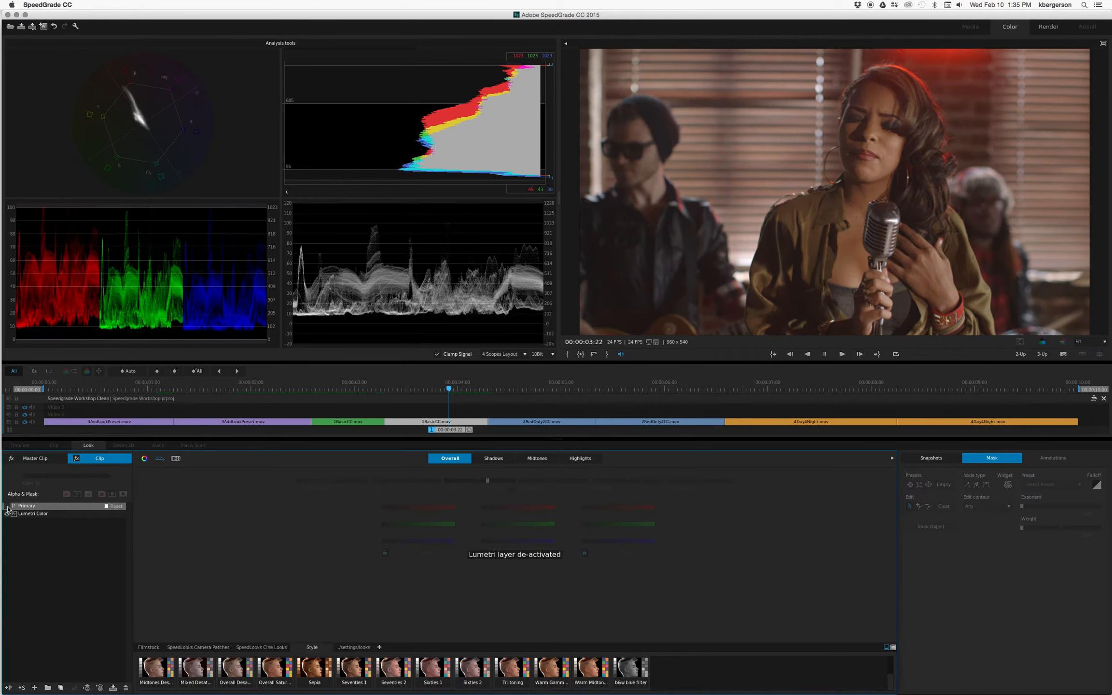
click(8, 506)
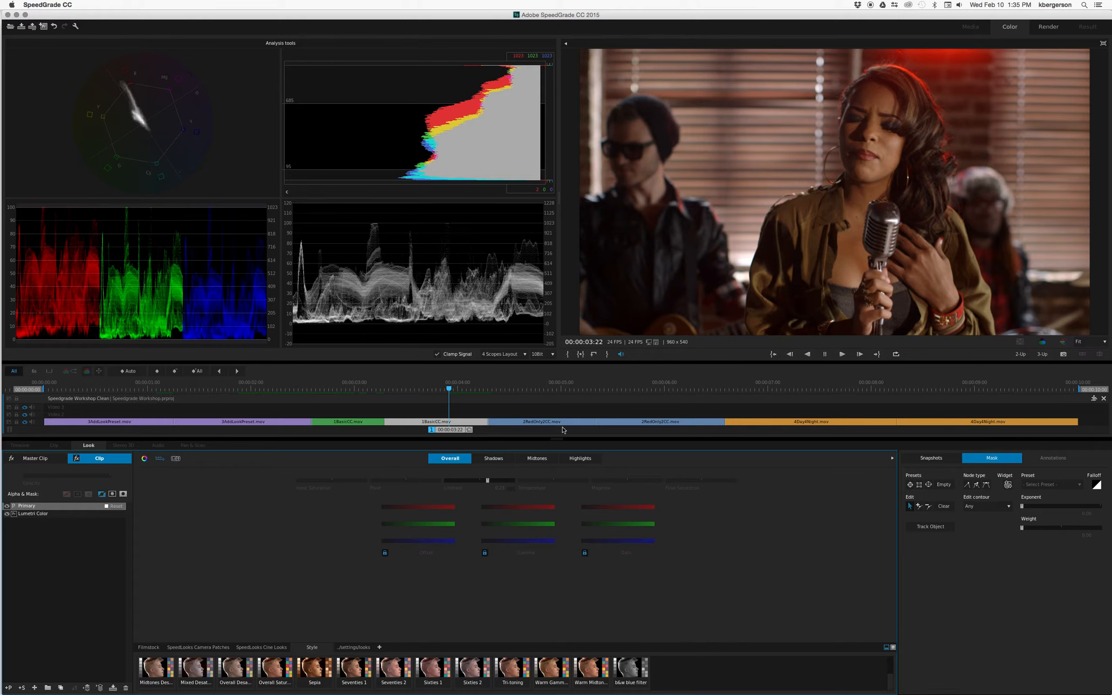
Step: Try lowering only the red channel of the 1BasicCC.mov clip's overall gamma, compare with the Primary layer off and on, and reset it
click(580, 458)
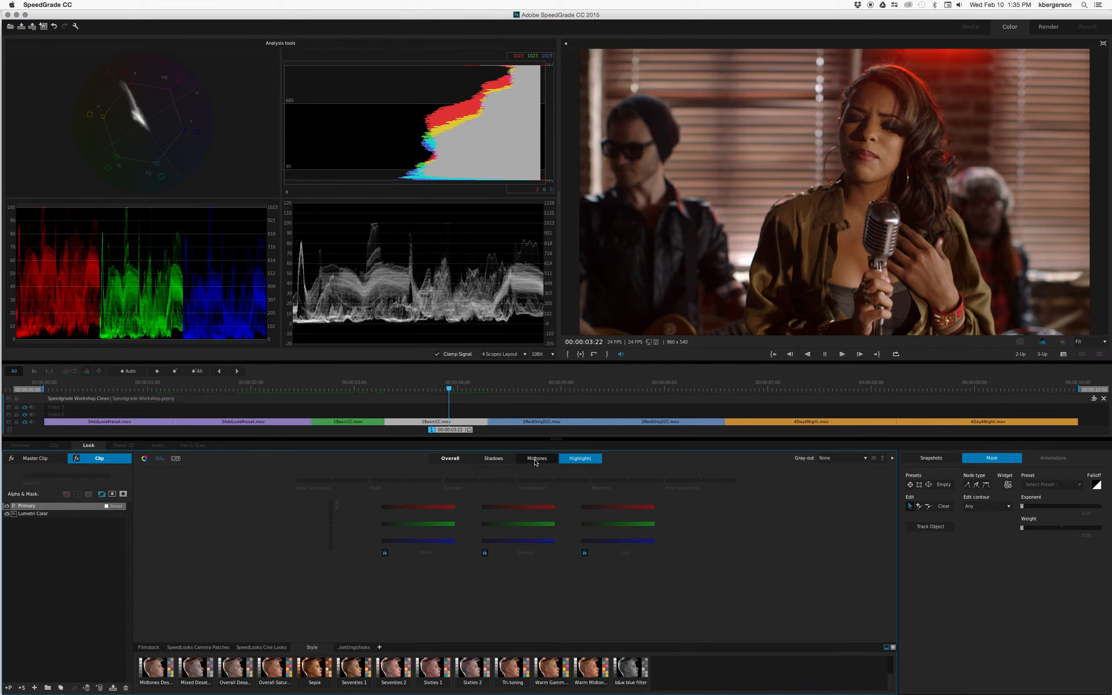
click(457, 459)
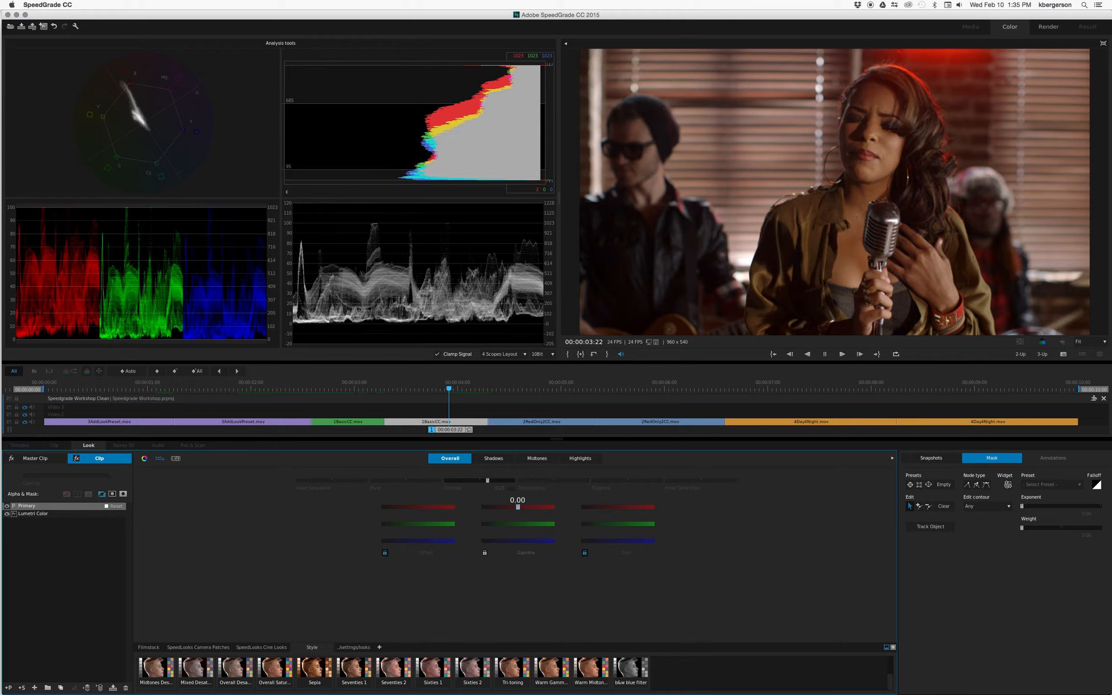
click(518, 506)
drag(516, 507, 513, 506)
click(6, 507)
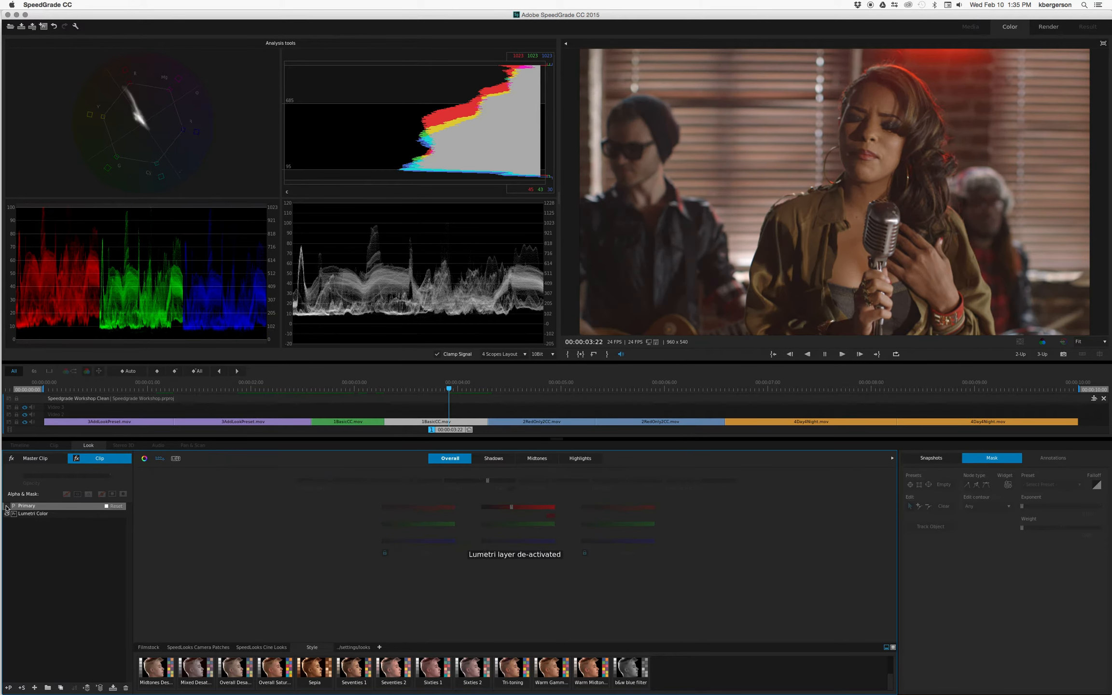
click(6, 507)
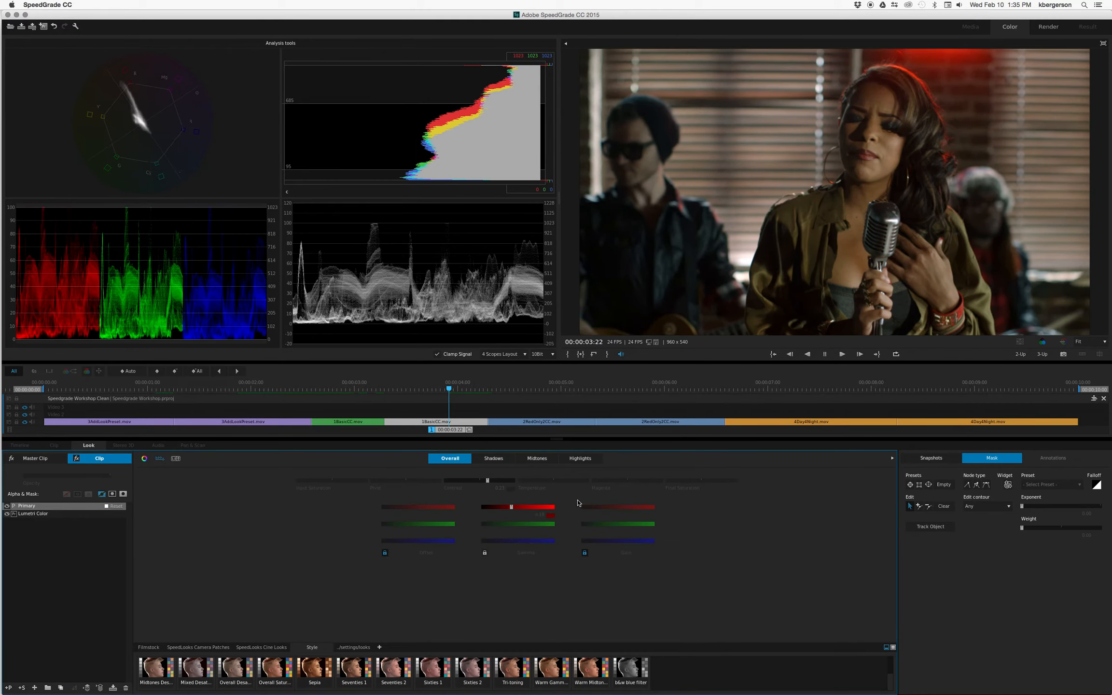
click(549, 515)
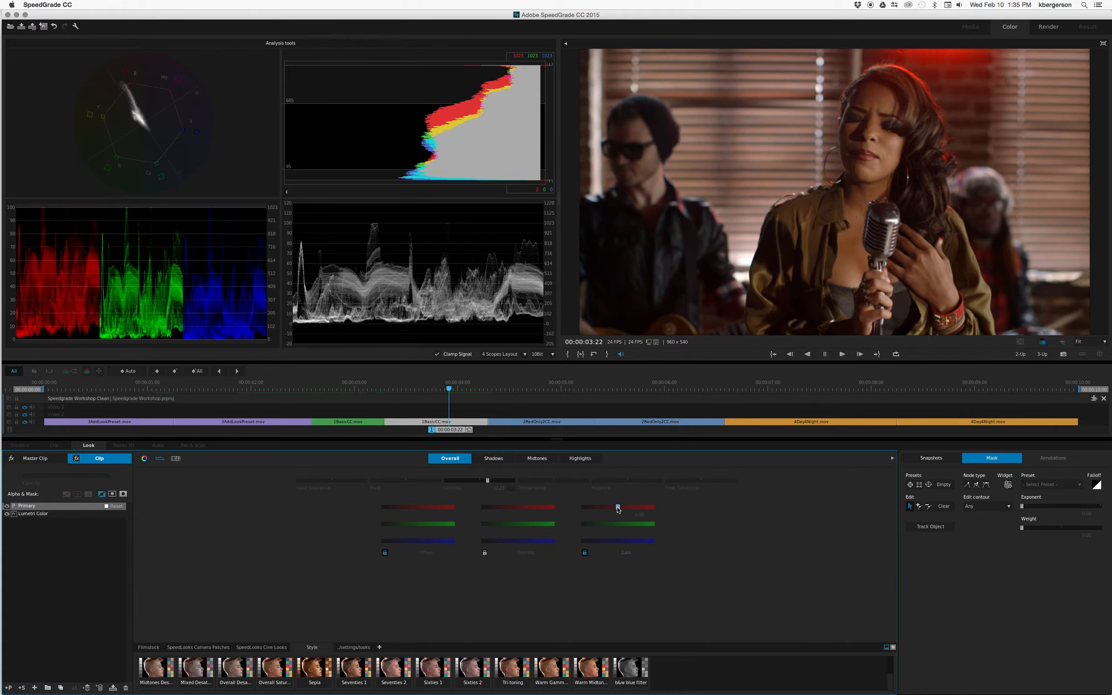
Step: Unlink the overall gain channels, lower the red gain slightly, and compare the clip with its Primary layer off and on
drag(617, 508, 615, 507)
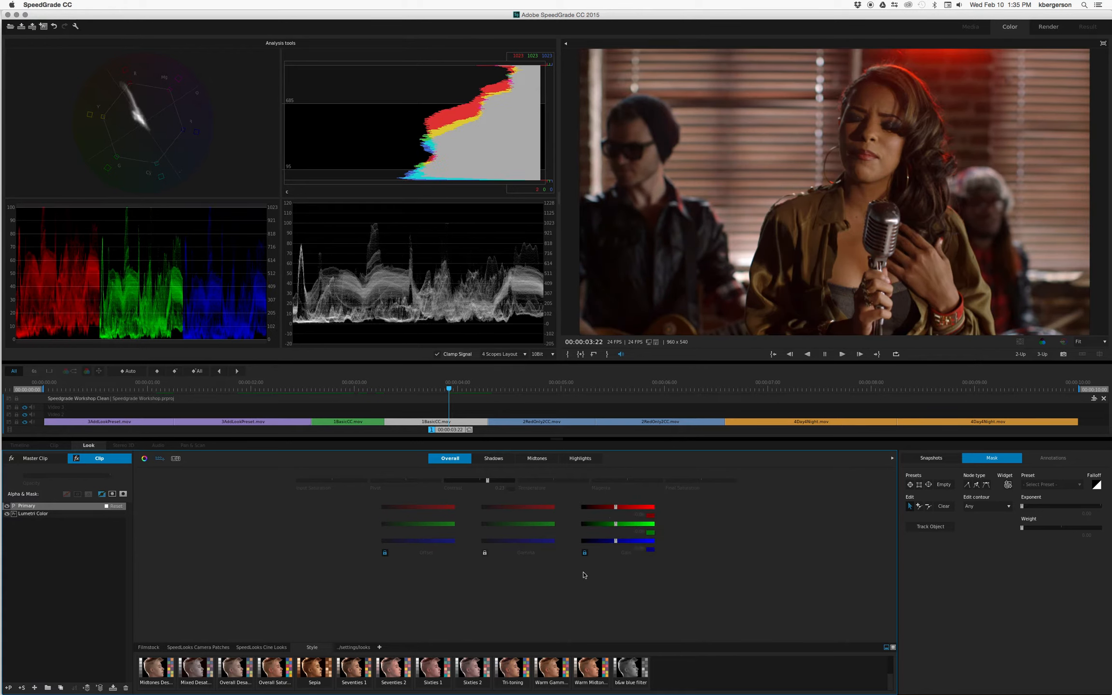
click(650, 550)
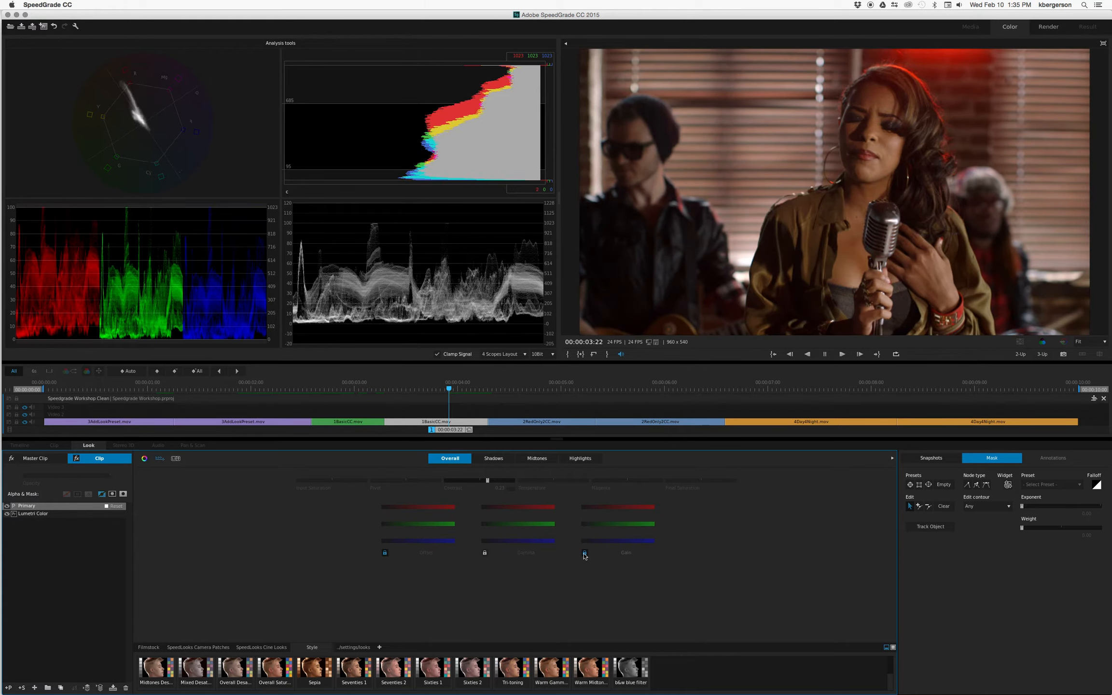
click(584, 554)
click(618, 507)
drag(617, 507, 612, 506)
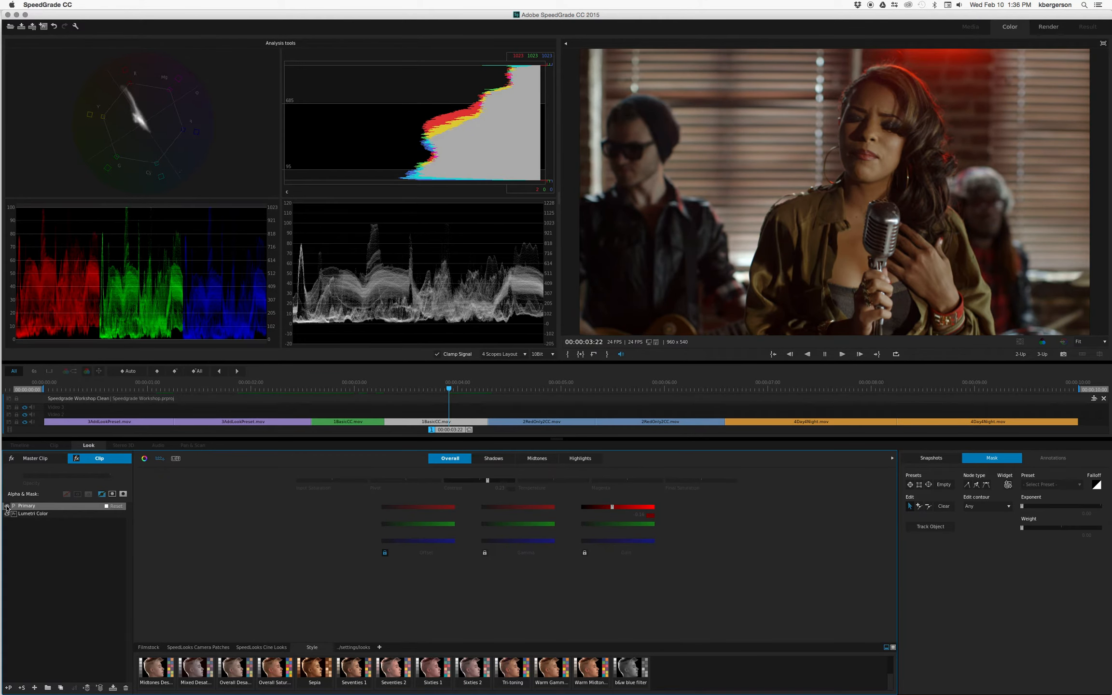
click(6, 506)
click(7, 506)
click(6, 506)
click(7, 505)
Step: Raise the overall blue gain slightly and compare the clip with its Primary layer and then the whole grade off and on
click(619, 541)
drag(619, 541, 620, 540)
click(7, 506)
click(7, 506)
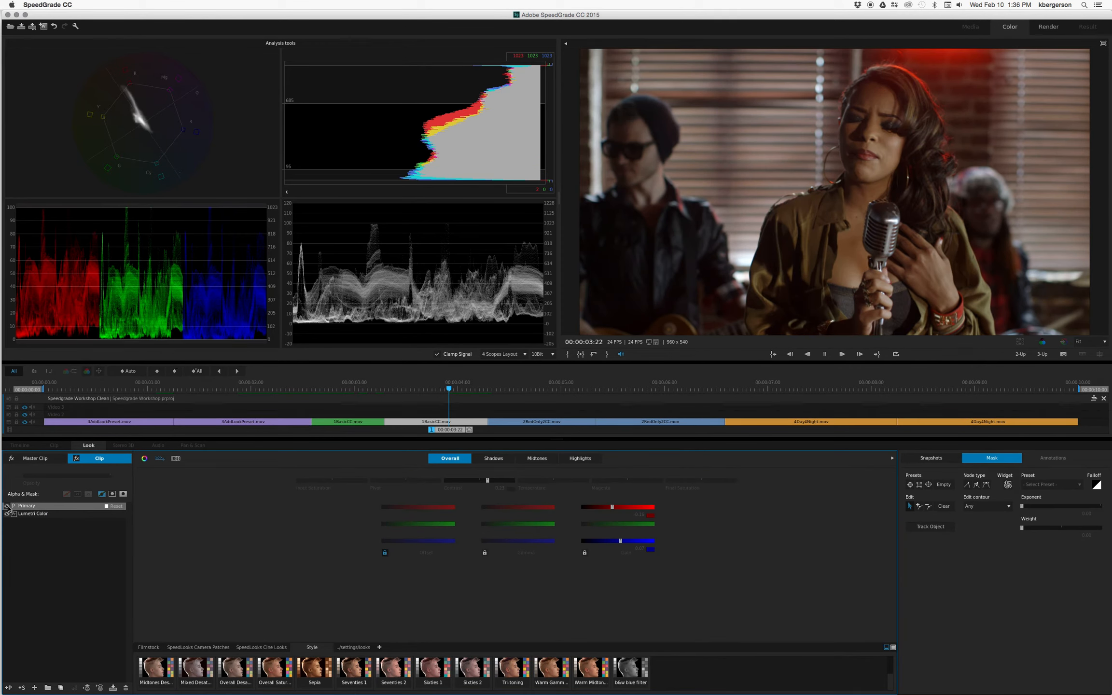
click(7, 506)
click(8, 506)
click(1043, 345)
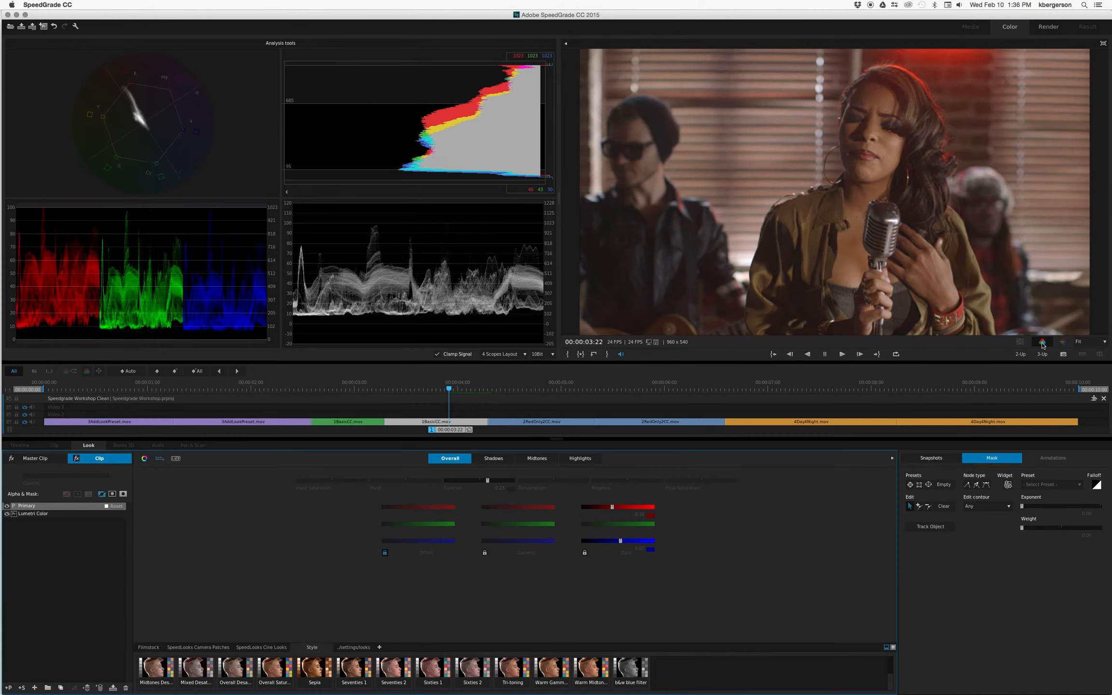
click(1043, 345)
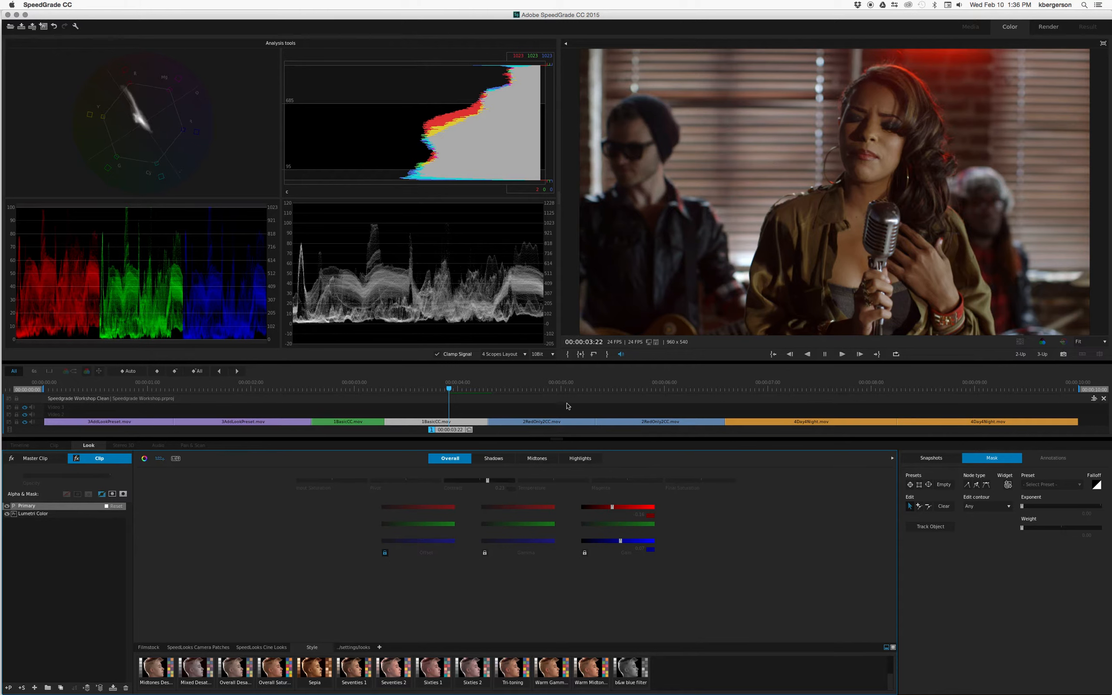
Step: Shift the clip's overall temperature slightly cooler and compare the result with the Primary layer off and on
click(553, 481)
drag(553, 480, 554, 481)
drag(554, 480, 555, 483)
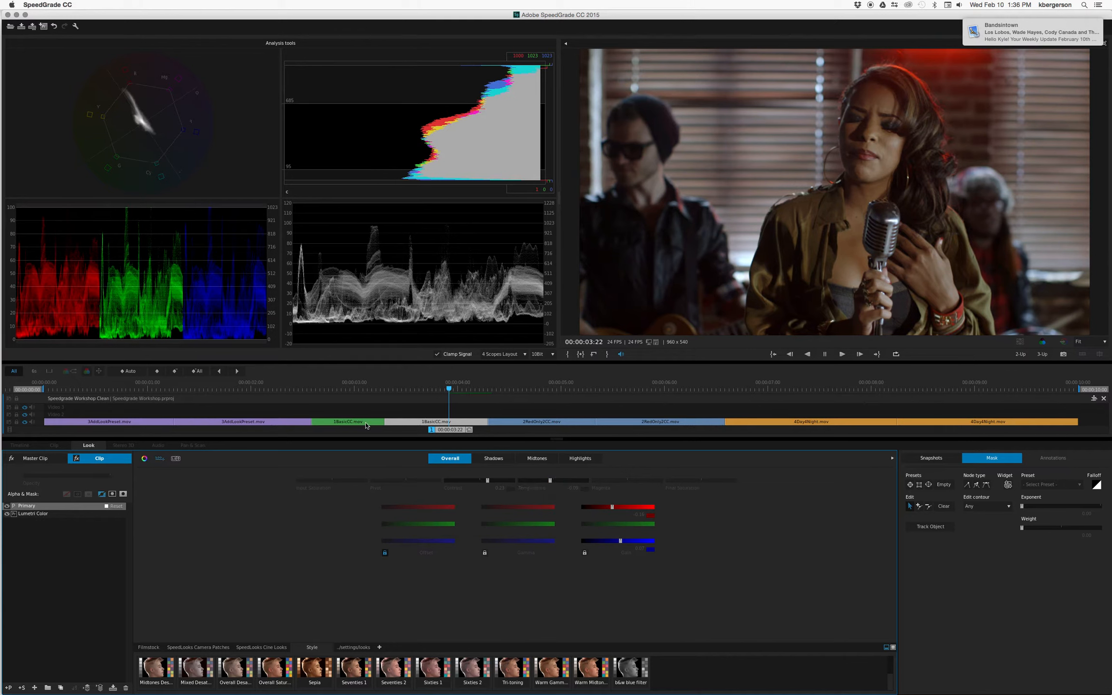
click(7, 506)
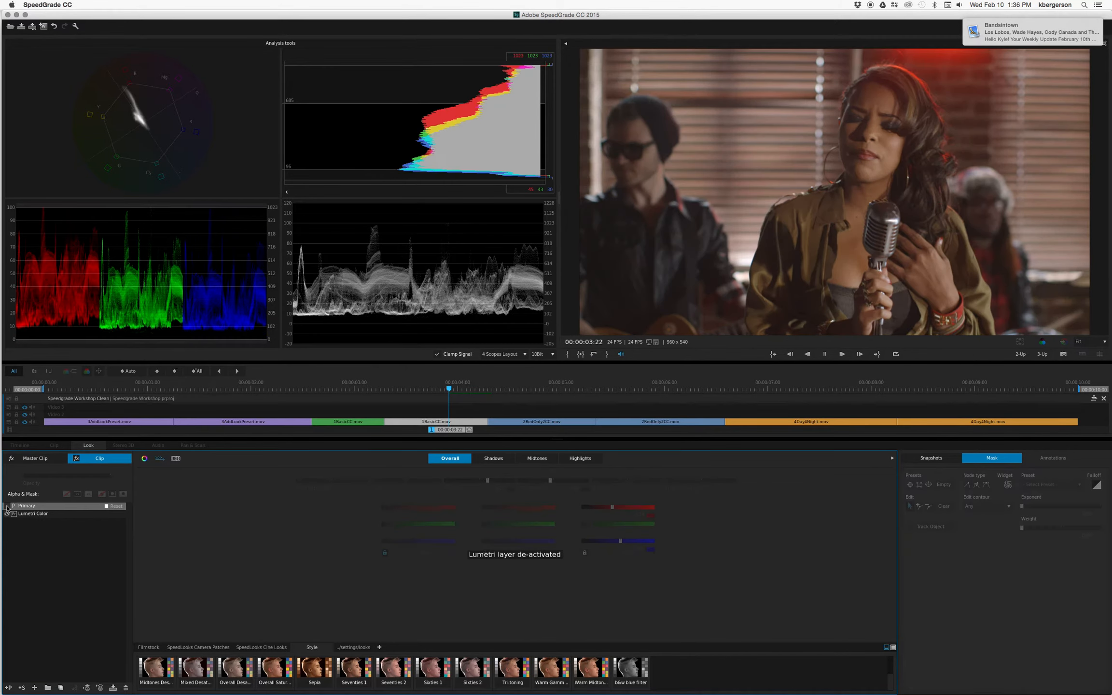
click(7, 506)
click(7, 506)
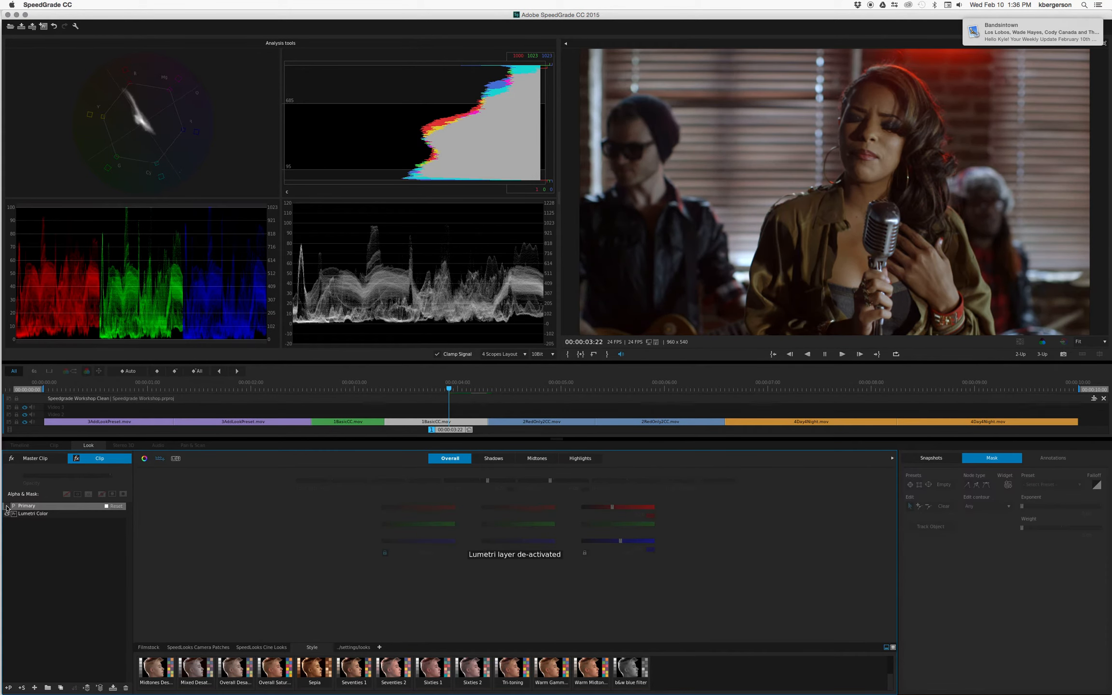
click(7, 506)
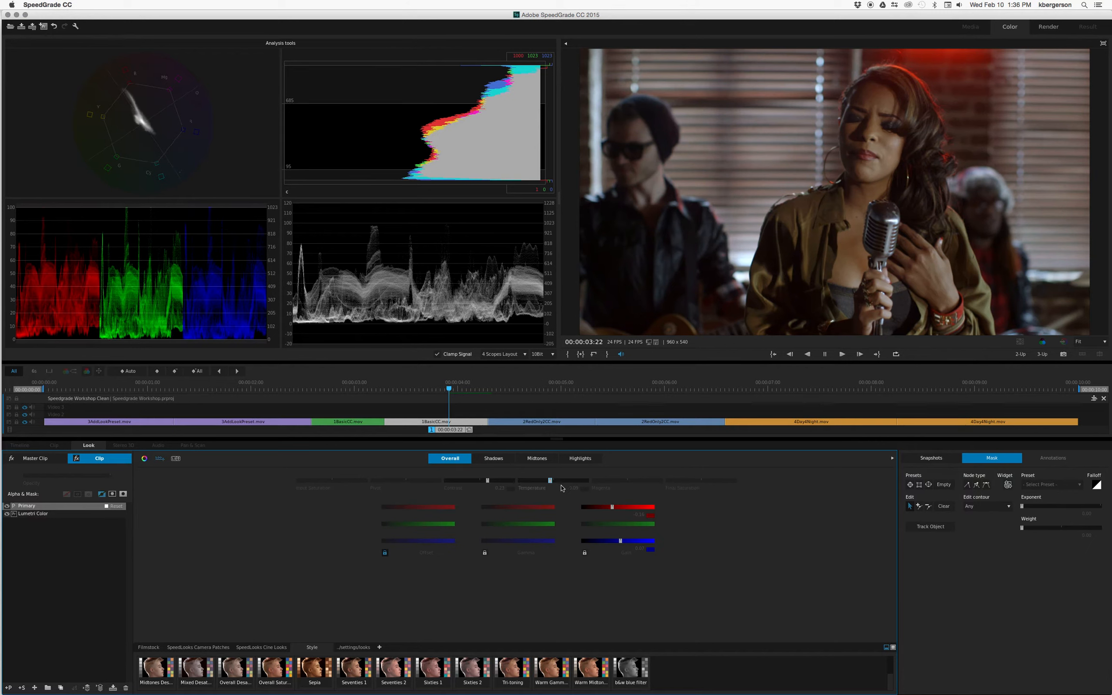
Step: Ease the overall temperature back slightly toward neutral and check the clip with its Primary layer off and on
drag(550, 481, 2, 497)
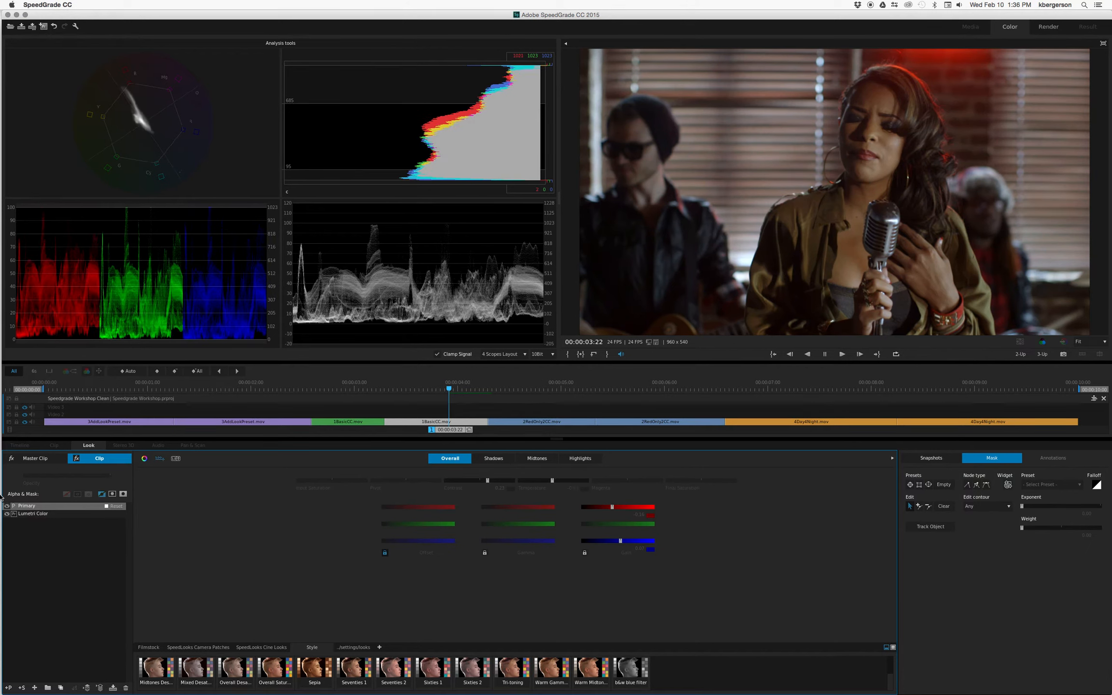
click(7, 506)
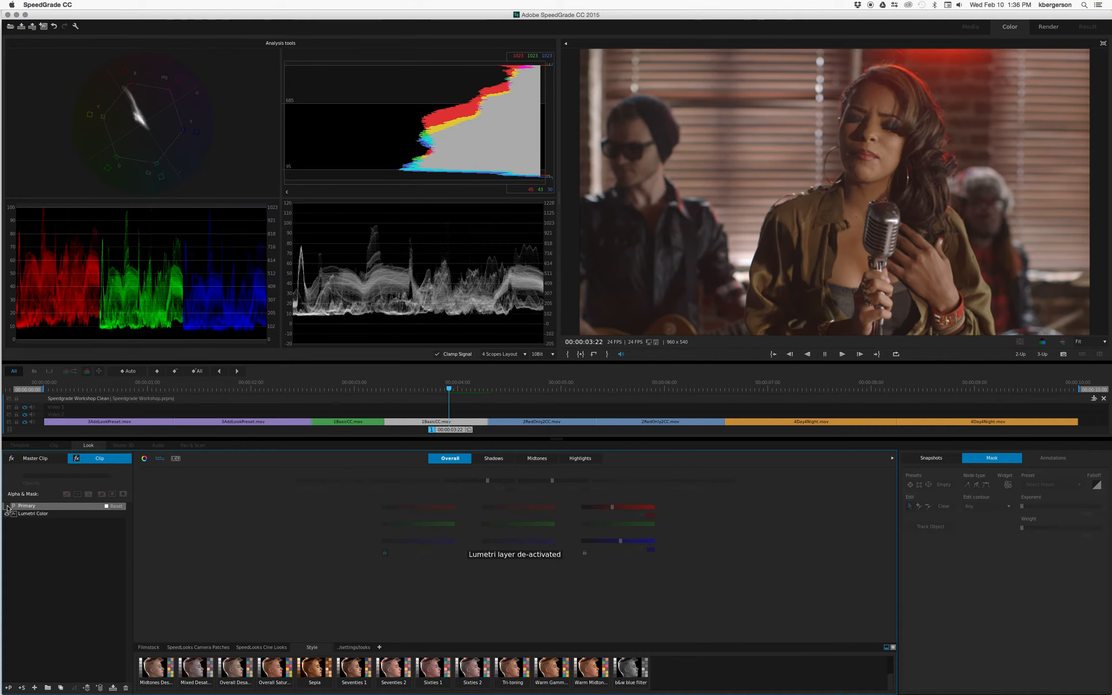
click(7, 506)
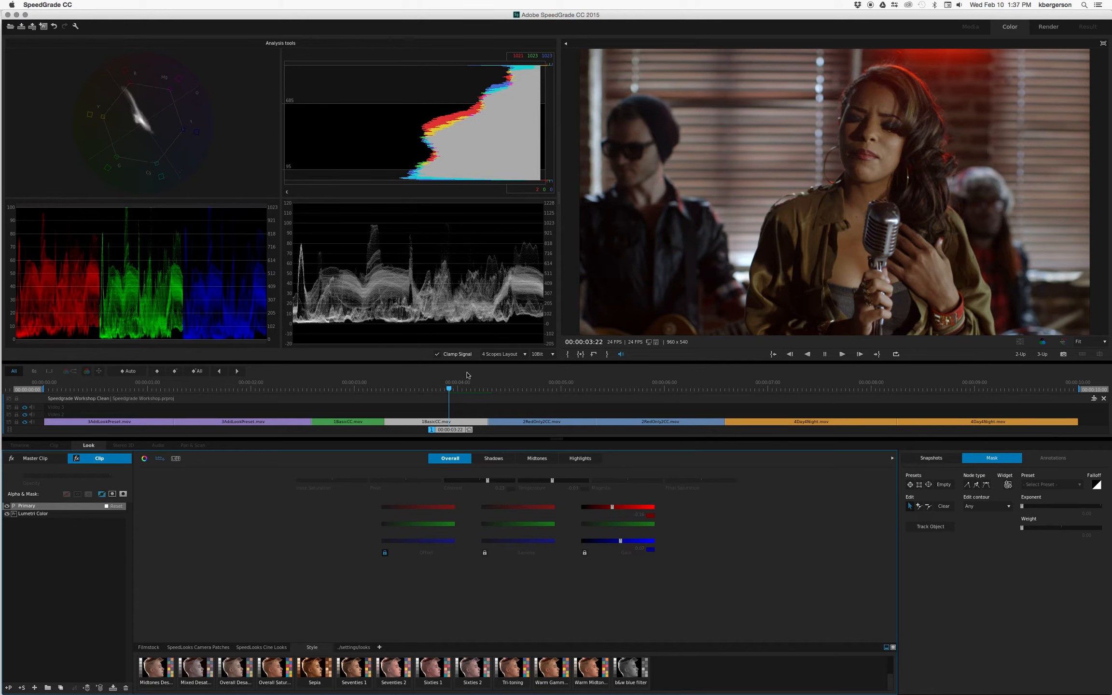
Step: Add a second Primary layer with an elliptical mask and fit its inner contour around the singer's head and upper body
click(8, 687)
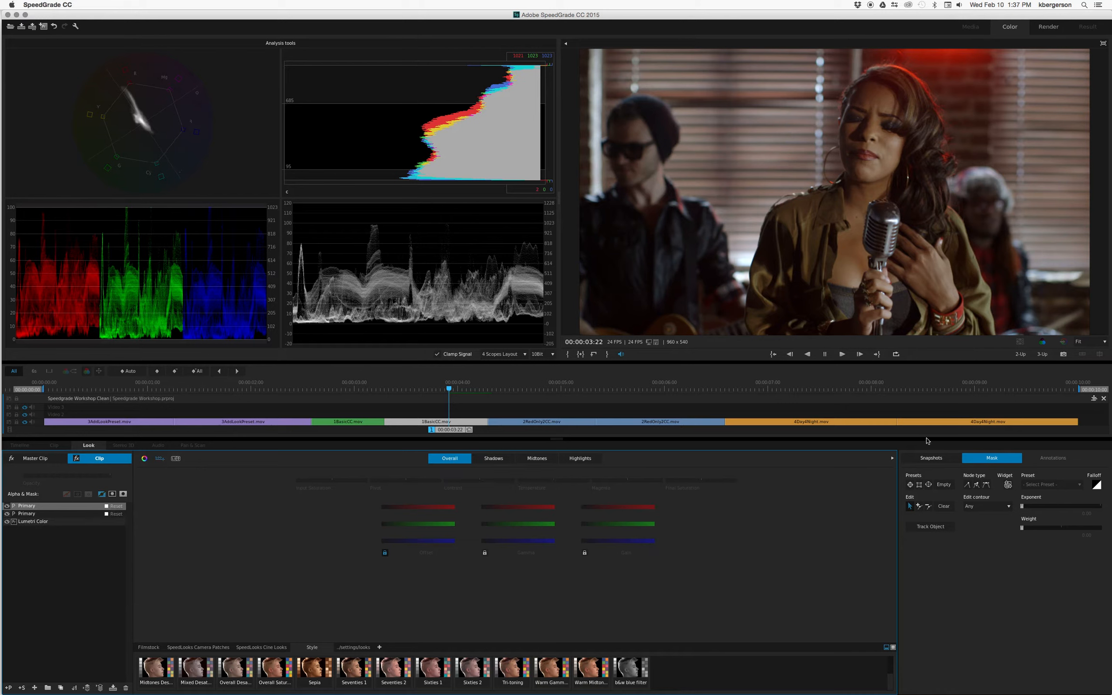
click(929, 484)
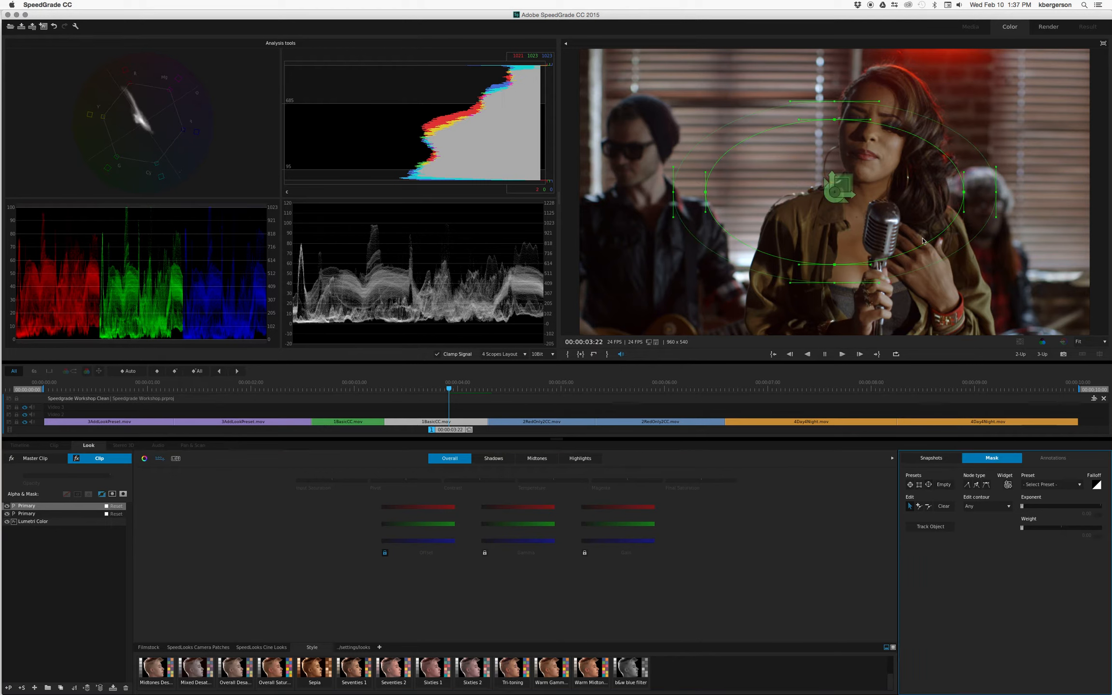
drag(834, 102, 854, 77)
drag(834, 120, 875, 93)
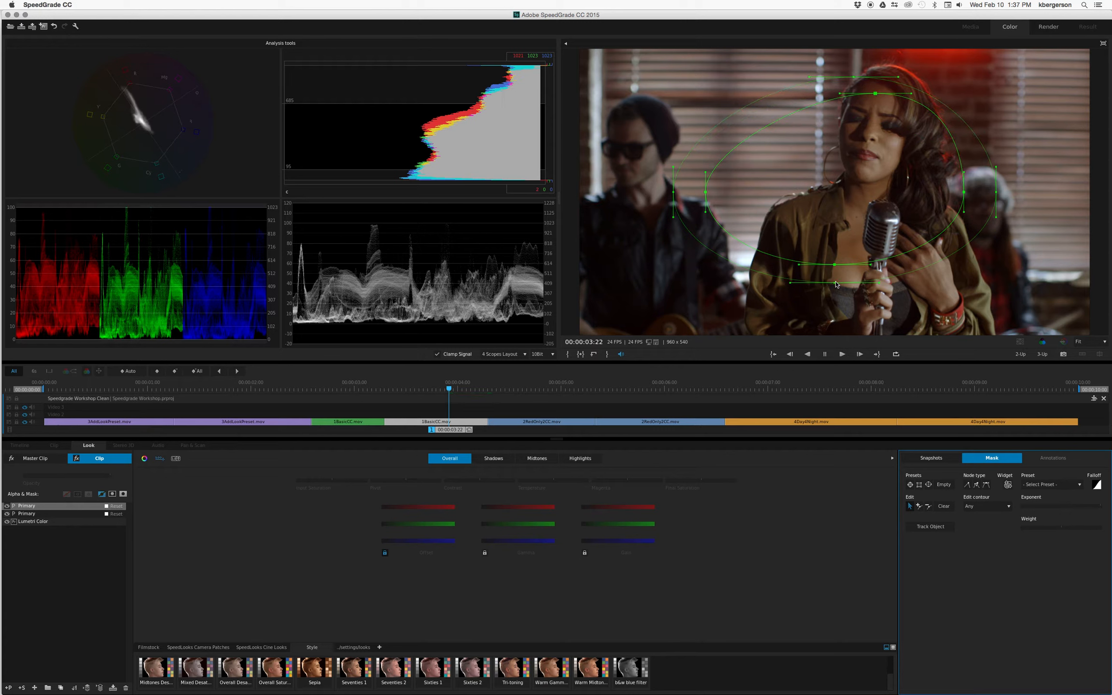
drag(836, 284, 880, 316)
drag(1002, 194, 1037, 193)
drag(964, 193, 981, 200)
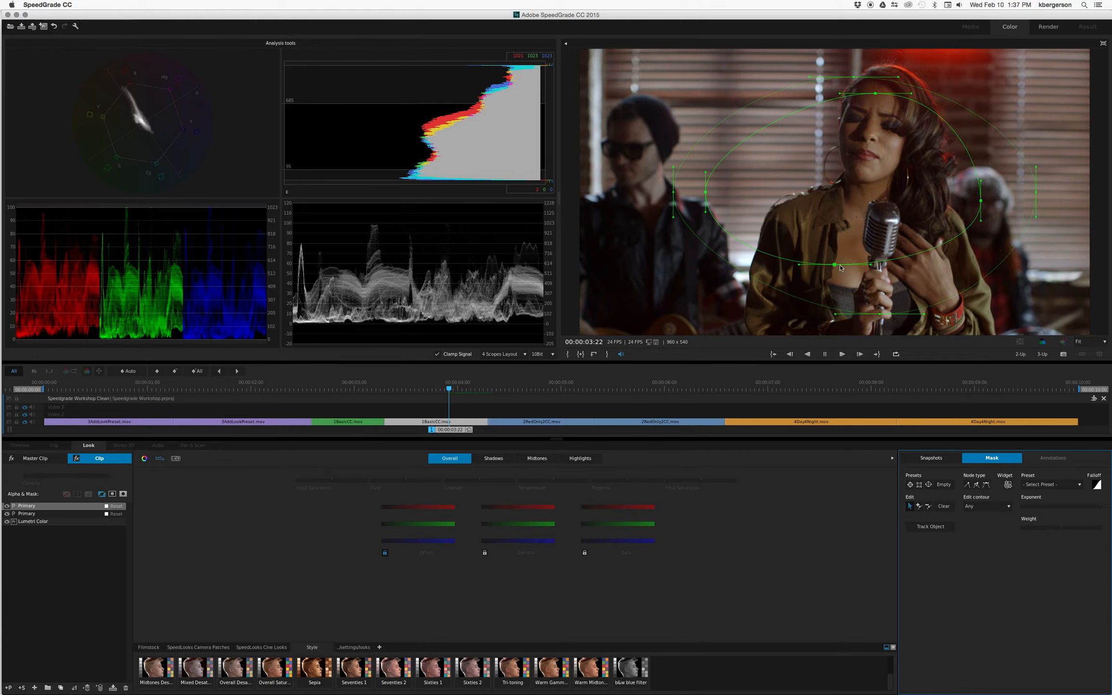
drag(840, 267, 890, 291)
drag(706, 192, 773, 193)
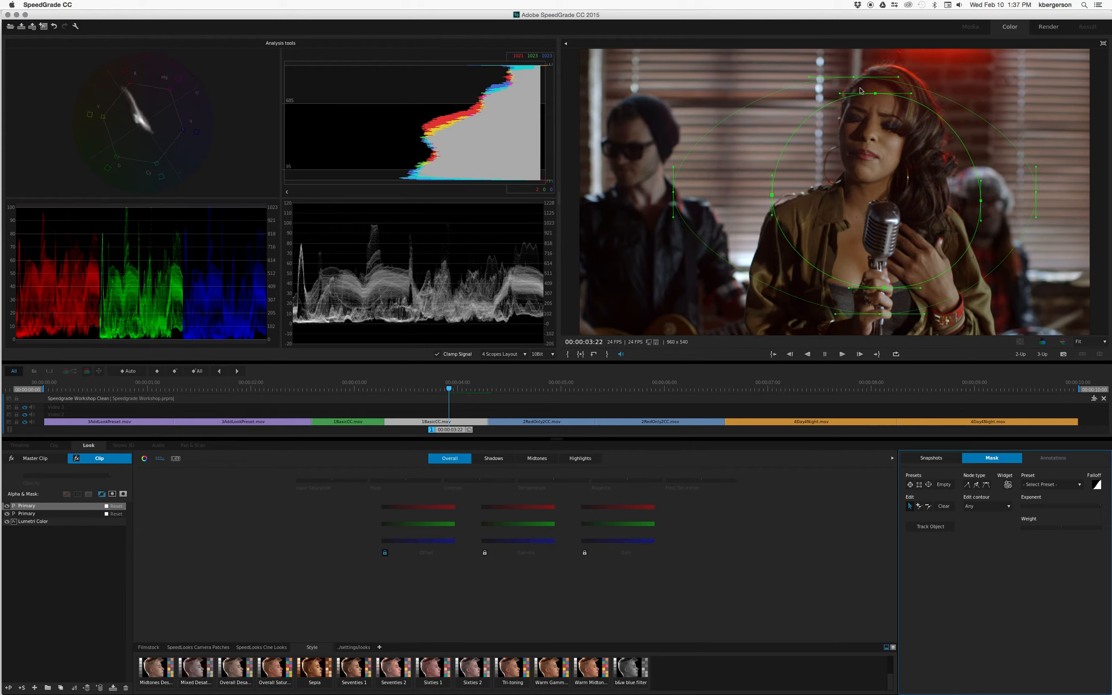
Step: Expand the mask's outer contour on all four sides to widen the soft falloff around the singer
drag(853, 77, 851, 59)
drag(671, 194, 637, 198)
drag(880, 315, 864, 328)
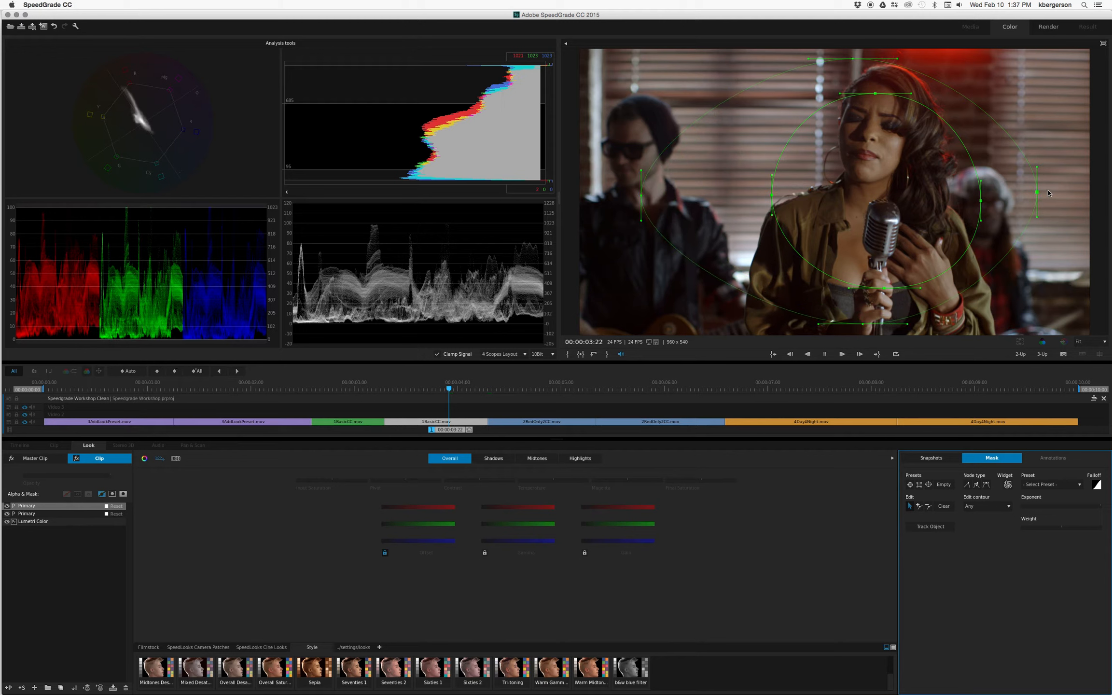
drag(1048, 193, 1068, 189)
Step: Lower the masked layer's overall gamma strongly with all channels linked, and apply the correction outside the mask
click(60, 508)
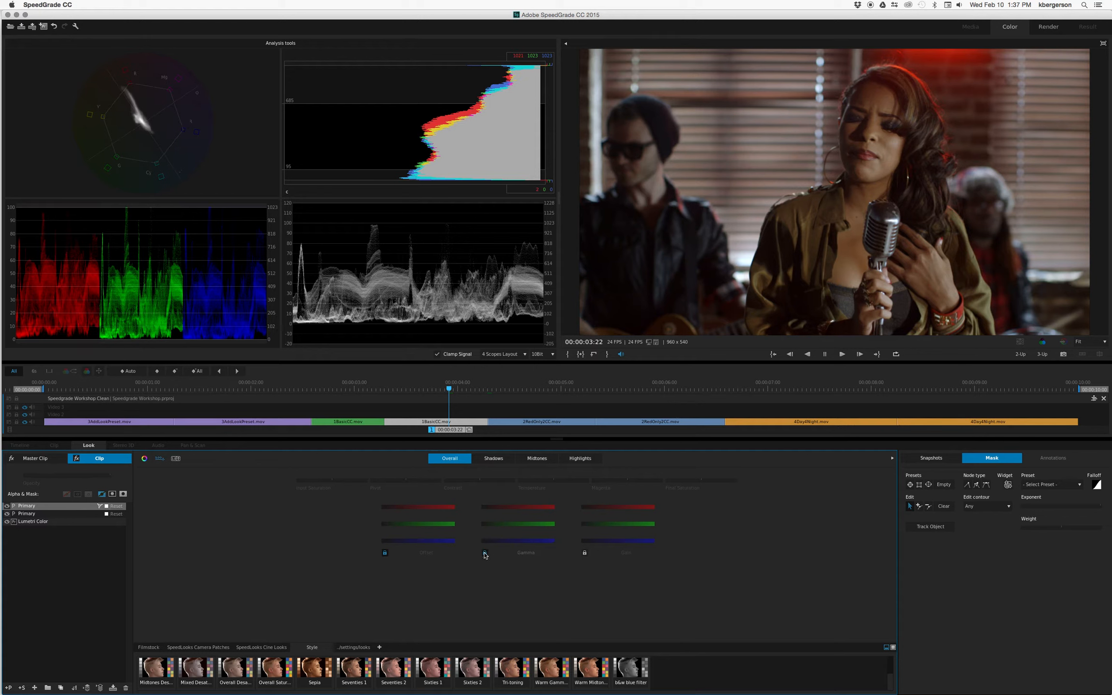
click(518, 540)
drag(518, 541, 494, 541)
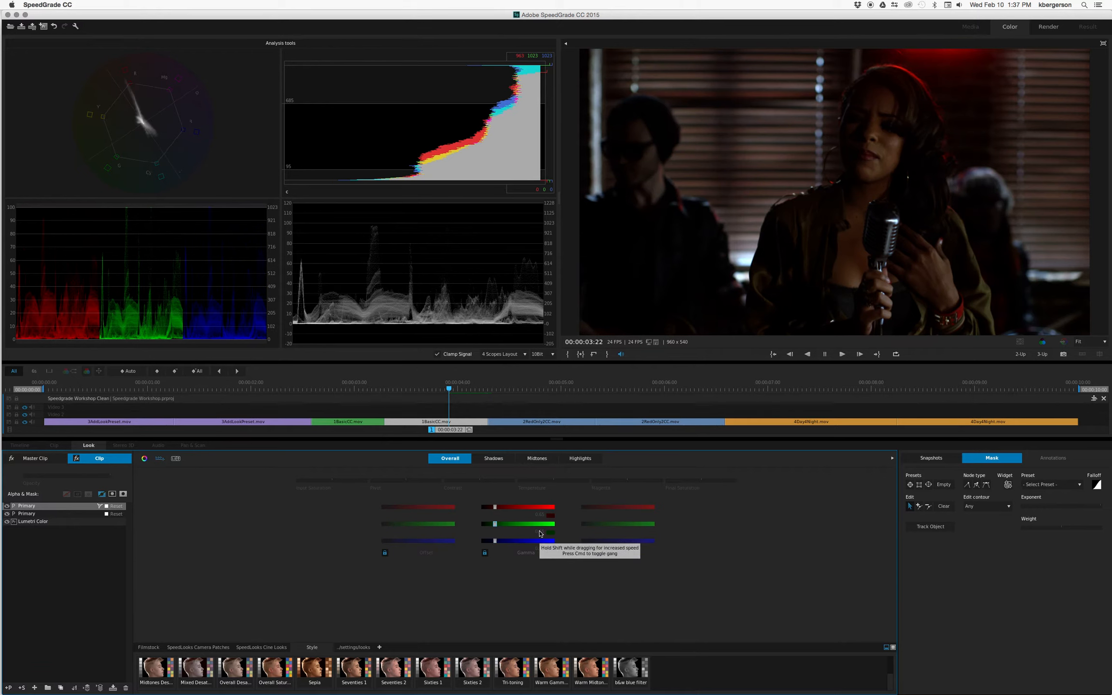
drag(495, 542, 495, 542)
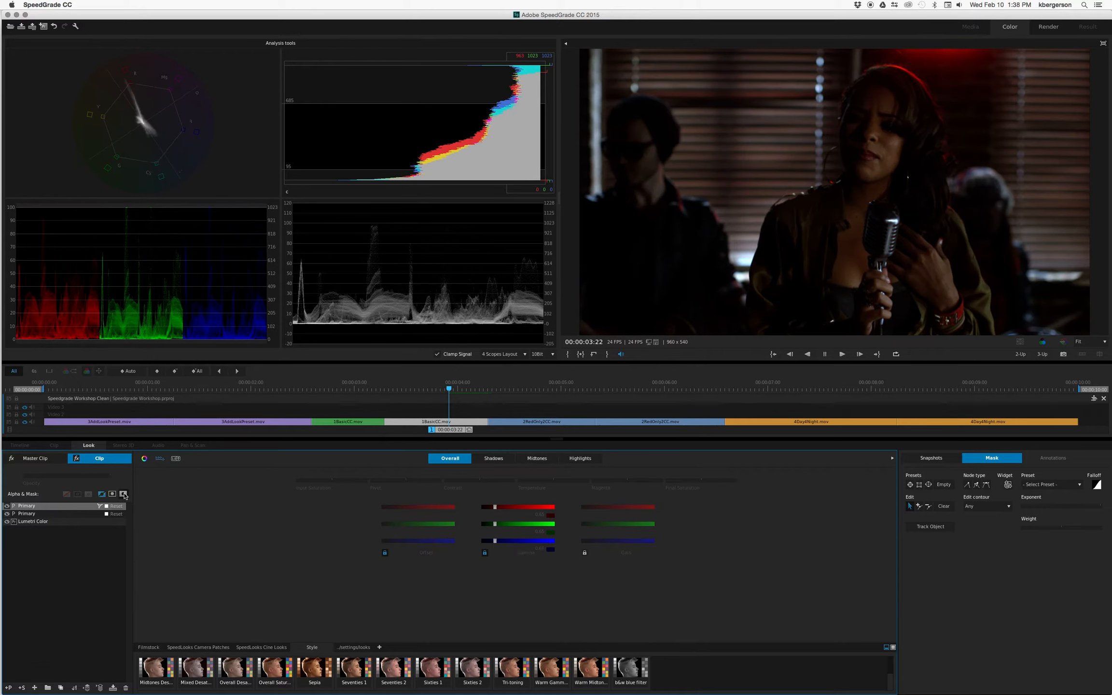
click(124, 494)
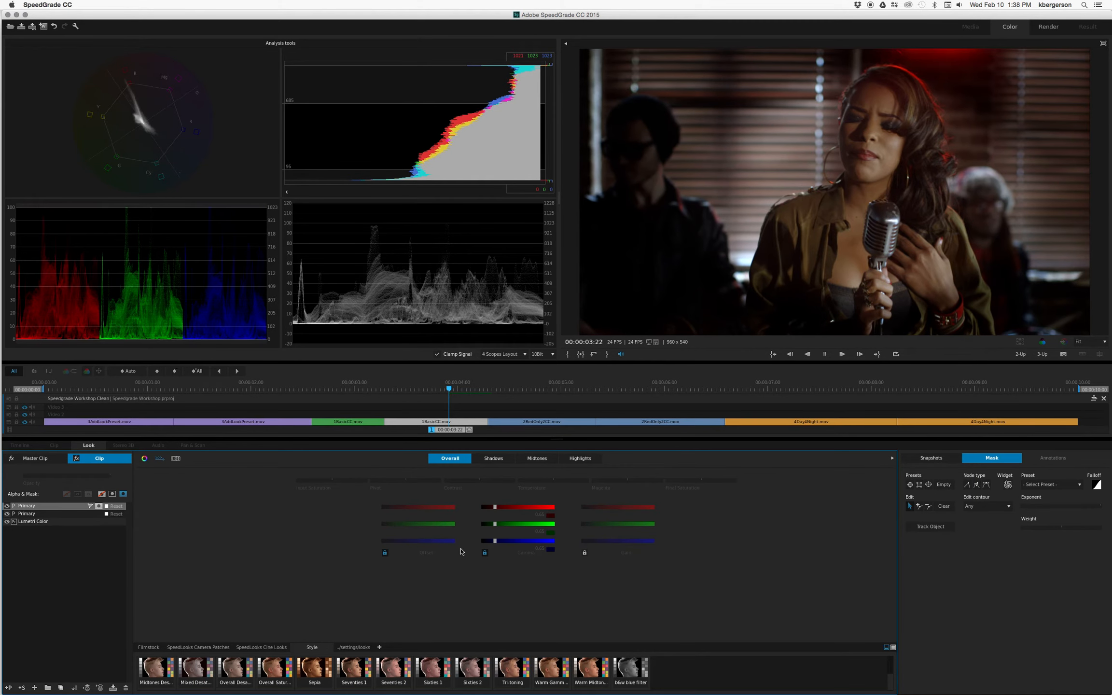
Step: Raise the masked layer's overall gamma to about 0.47 in all channels and compare with the layer hidden and shown
drag(495, 542, 501, 540)
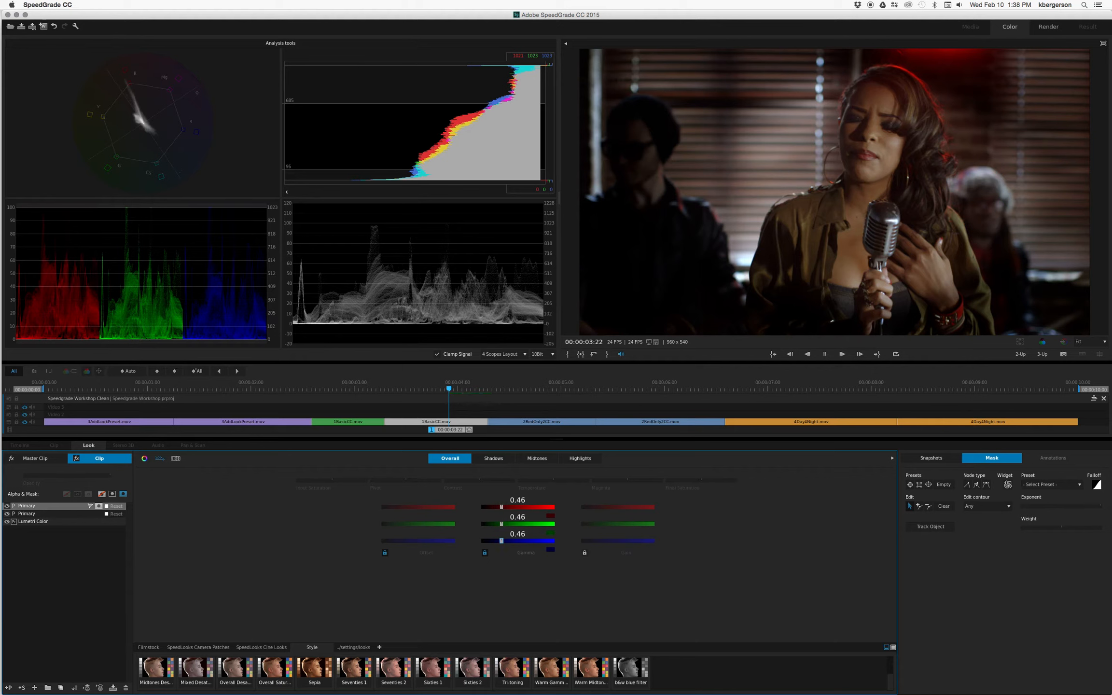
click(7, 505)
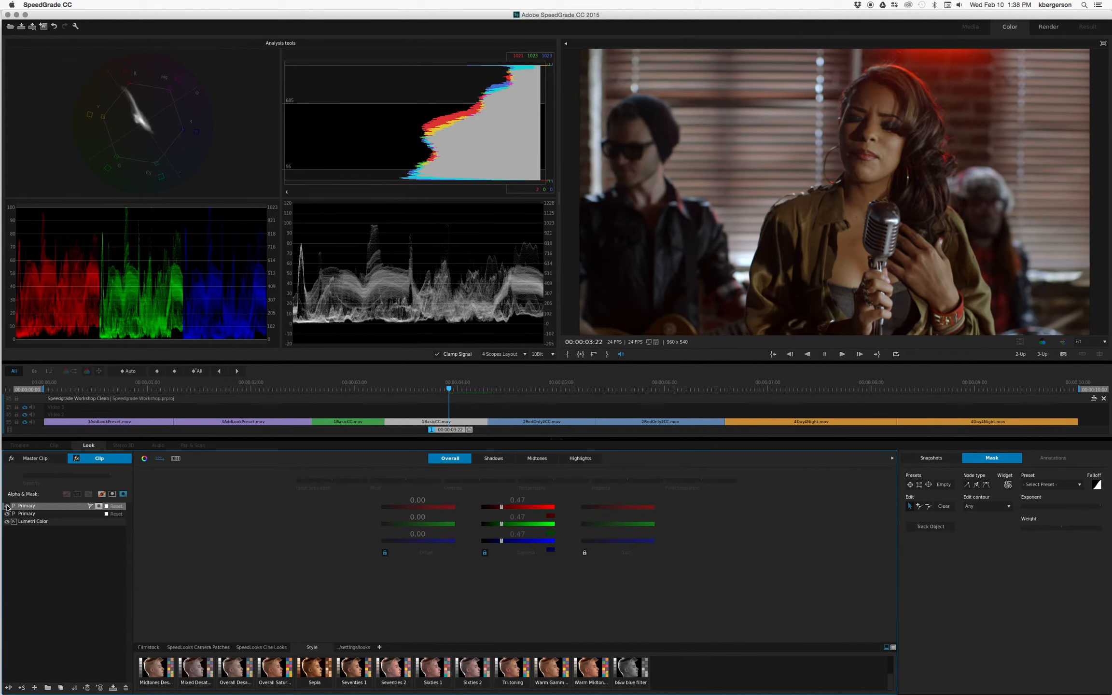
click(7, 506)
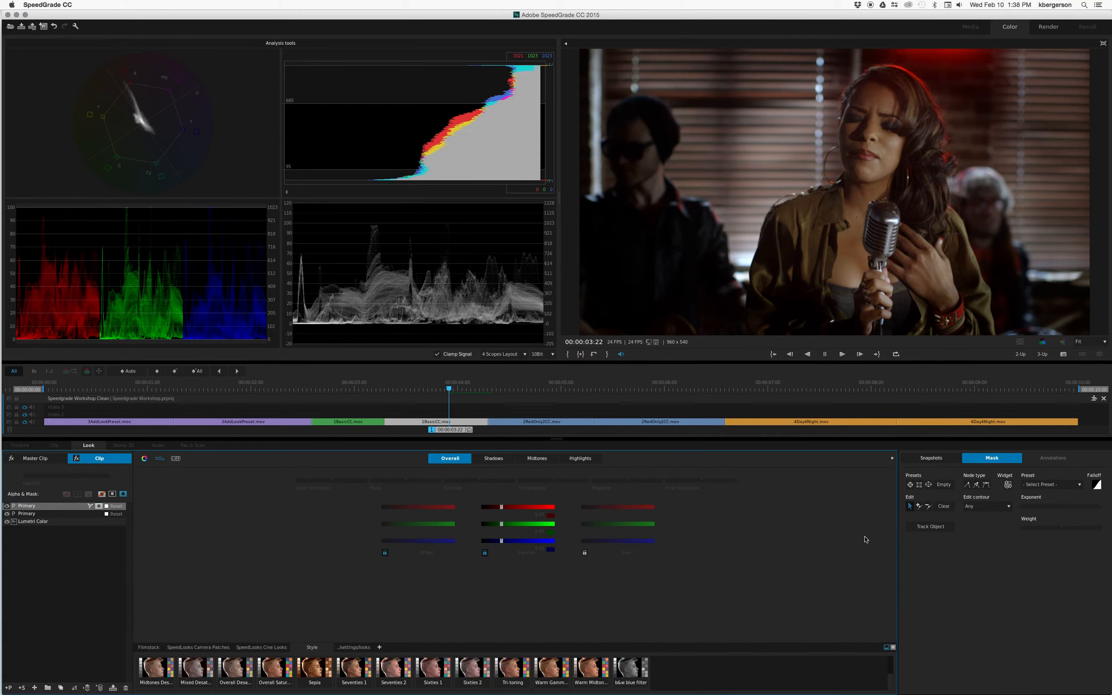
Step: Show the mask widget and pull both sides of the mask's outer contour inward around the singer, nudging its top edge up slightly
click(1008, 486)
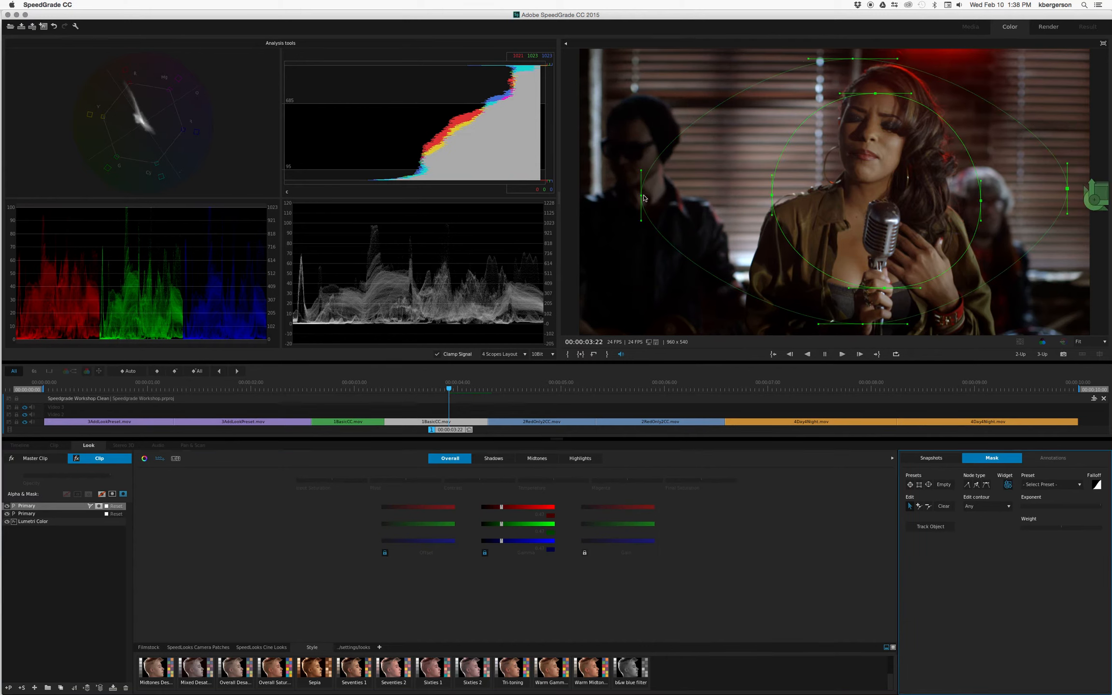
drag(645, 198, 701, 200)
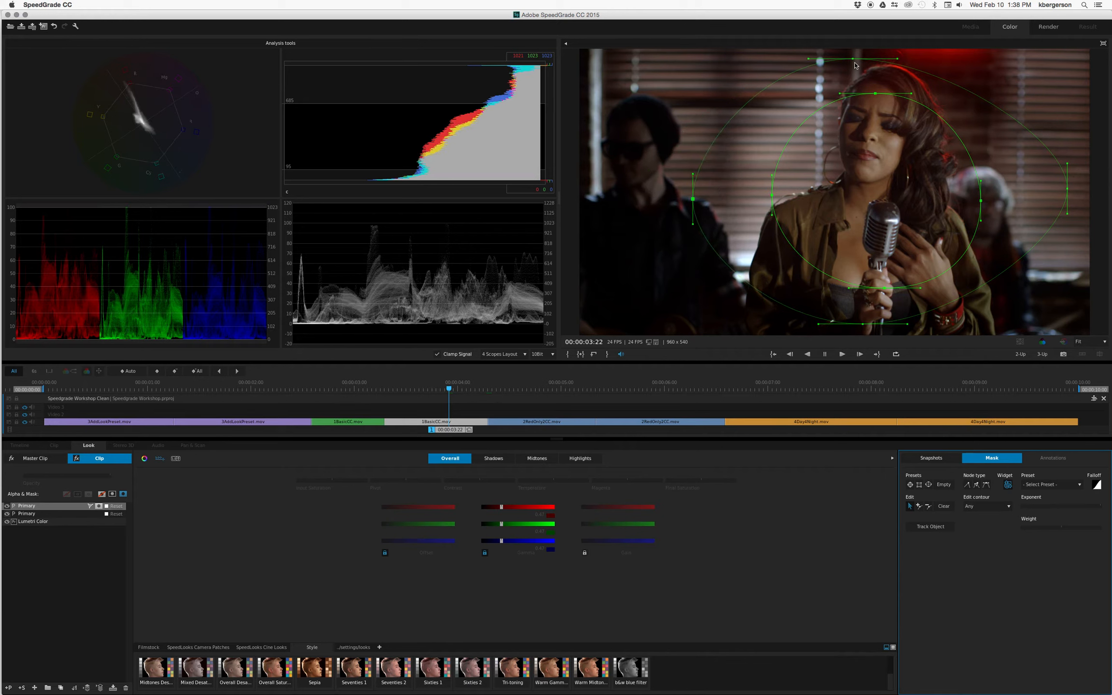
drag(853, 58, 852, 57)
drag(1066, 181, 1029, 202)
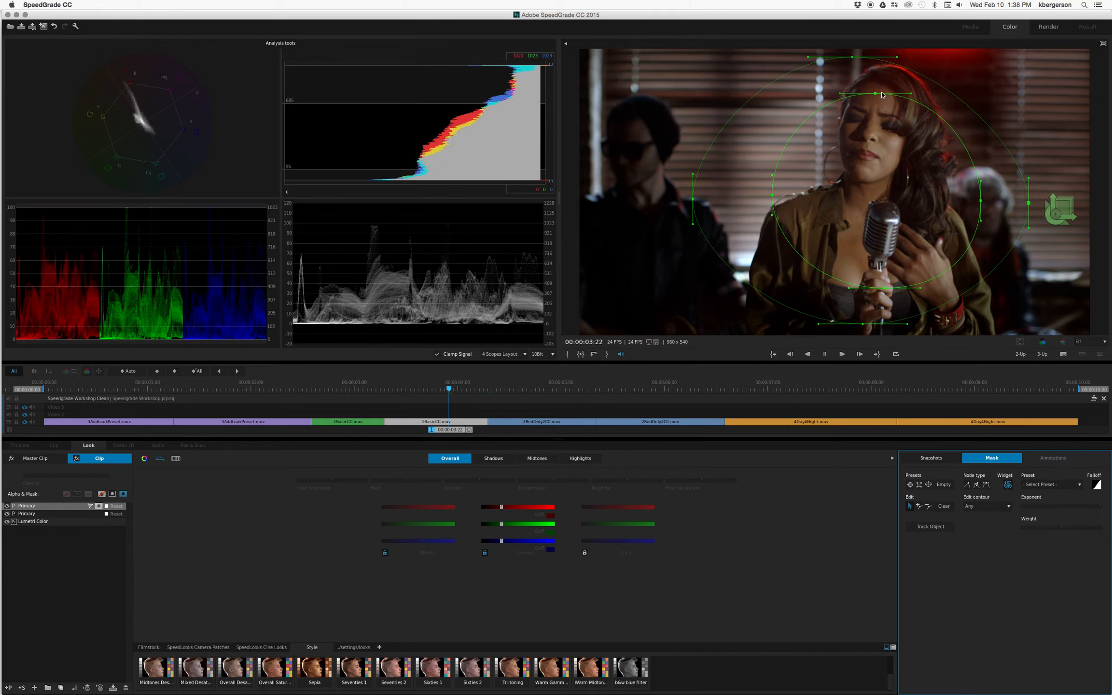
Step: Extend the mask's inner contour above the singer's head and further down, trim its sides, and compare with the masked layer hidden and shown
drag(882, 95, 881, 74)
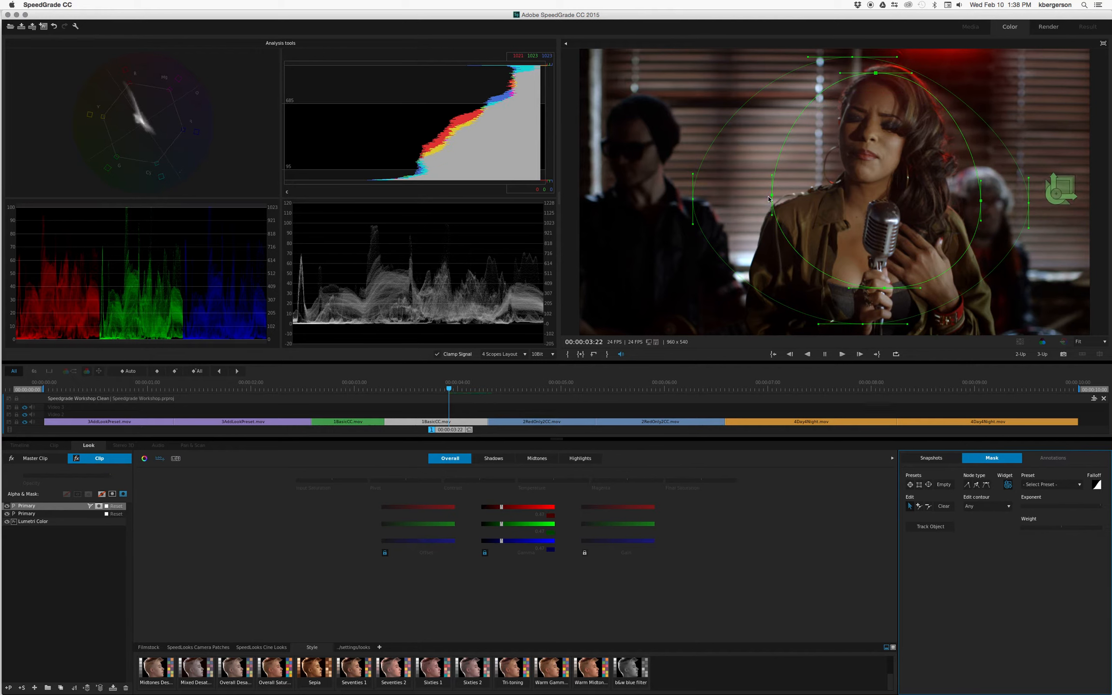
drag(769, 198, 778, 198)
drag(884, 292, 871, 302)
drag(981, 203, 976, 202)
drag(782, 197, 775, 197)
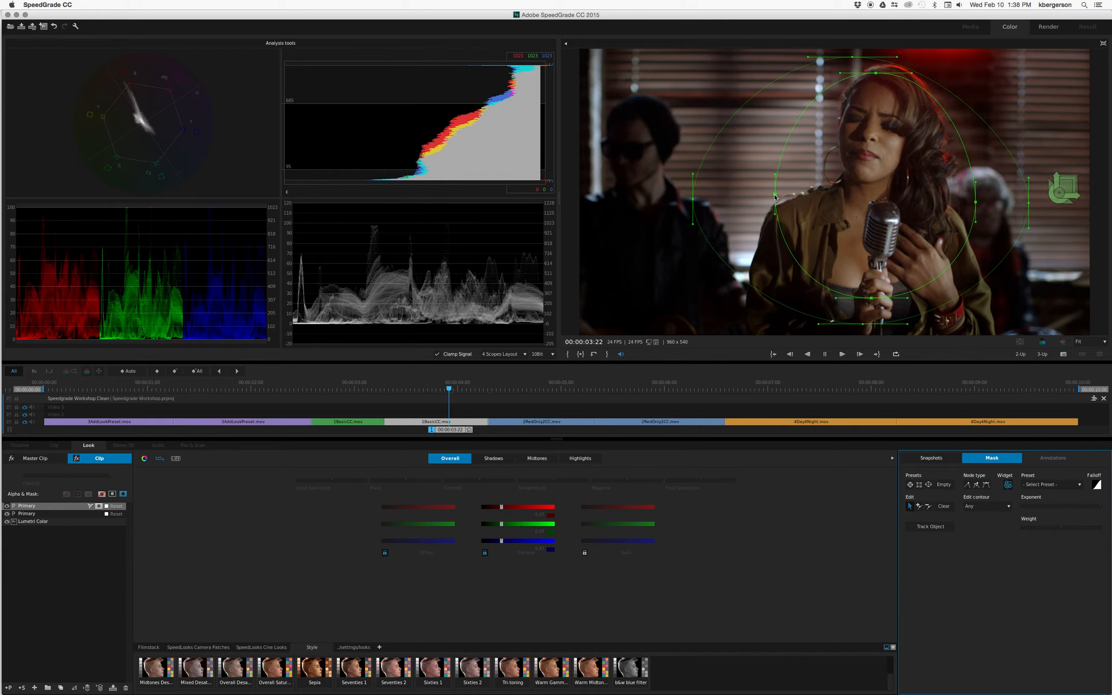
click(197, 524)
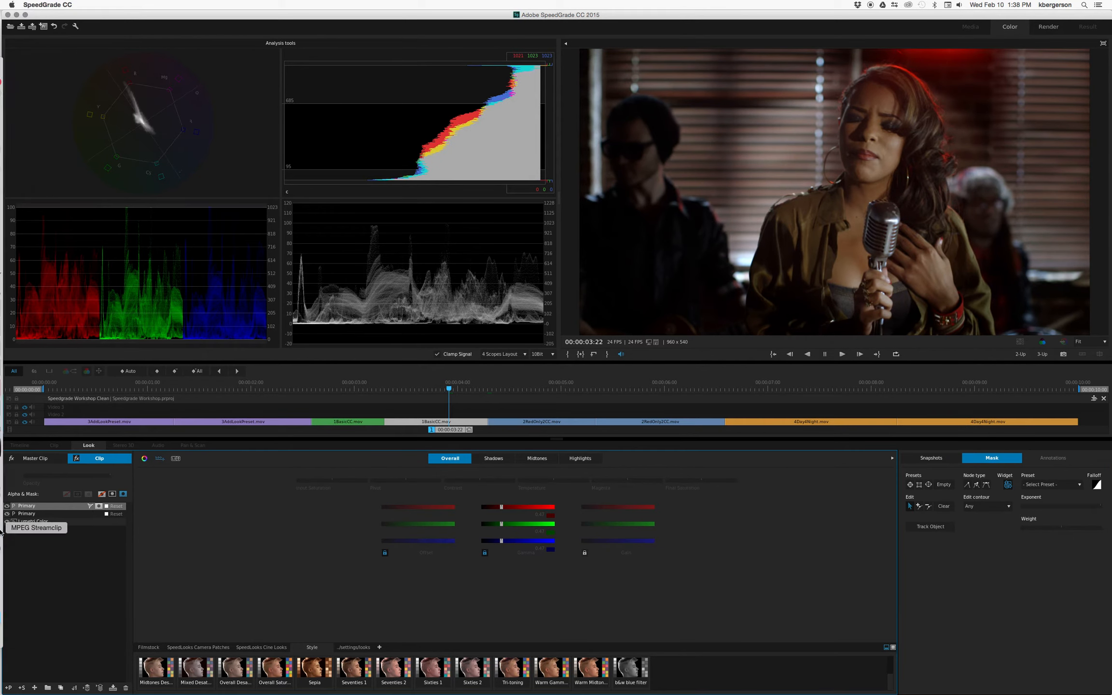
click(7, 507)
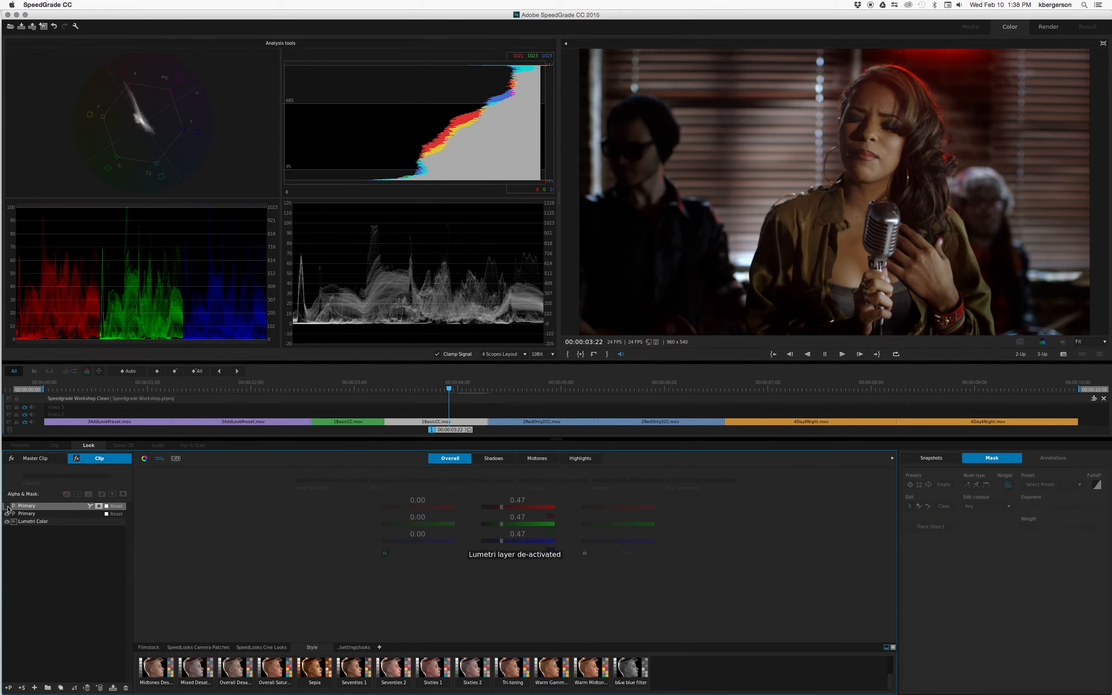
click(7, 507)
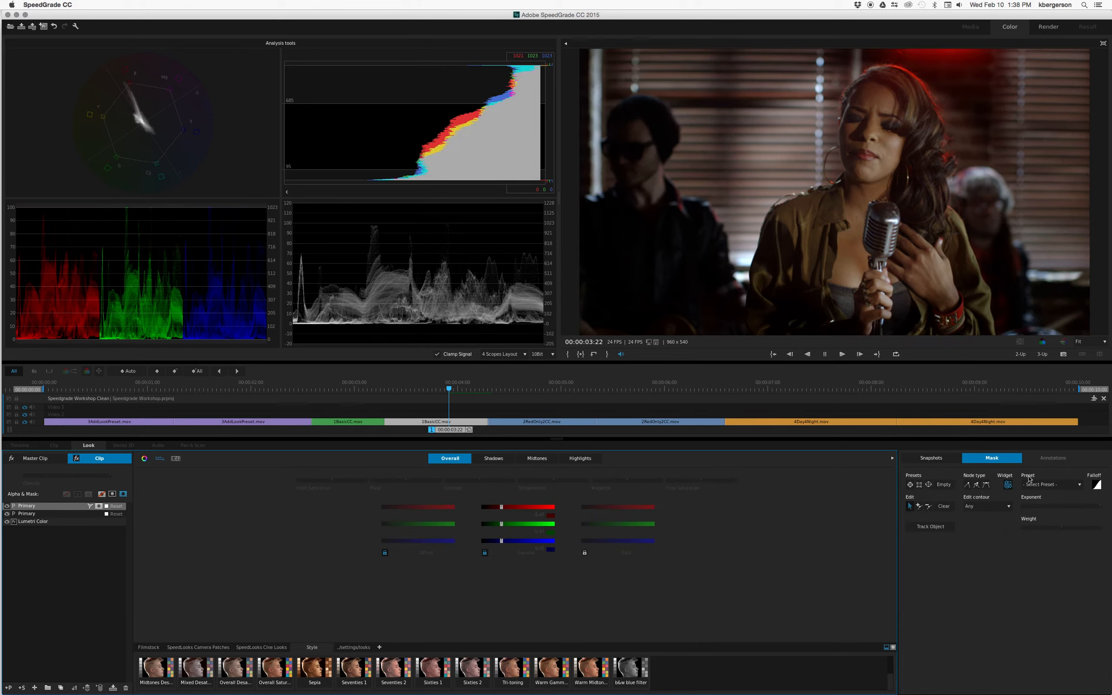
Step: Tighten the mask's inner contour around the singer by raising its lower edge and pulling both sides inward
click(1008, 485)
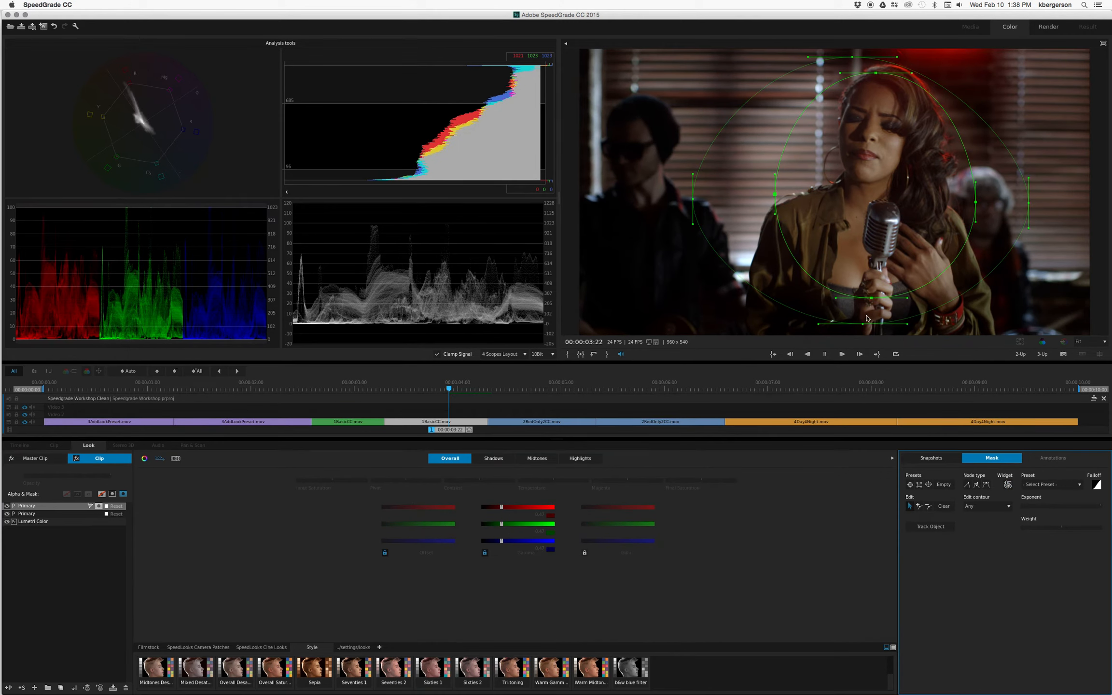
drag(872, 302, 871, 283)
drag(782, 194, 806, 197)
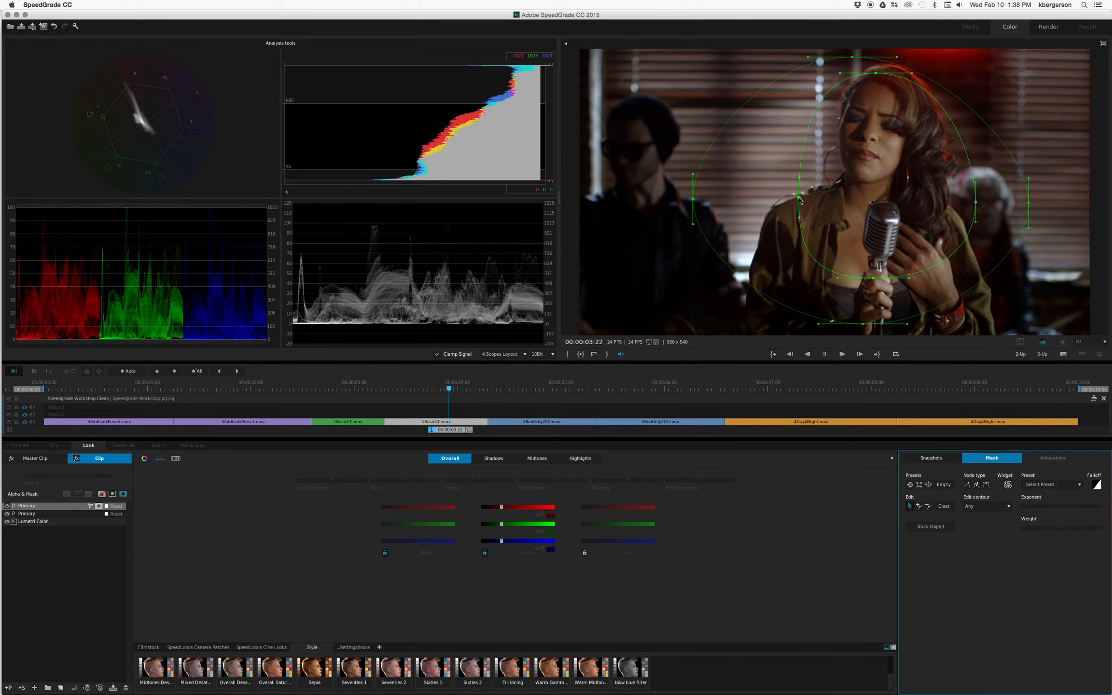
drag(975, 202, 966, 203)
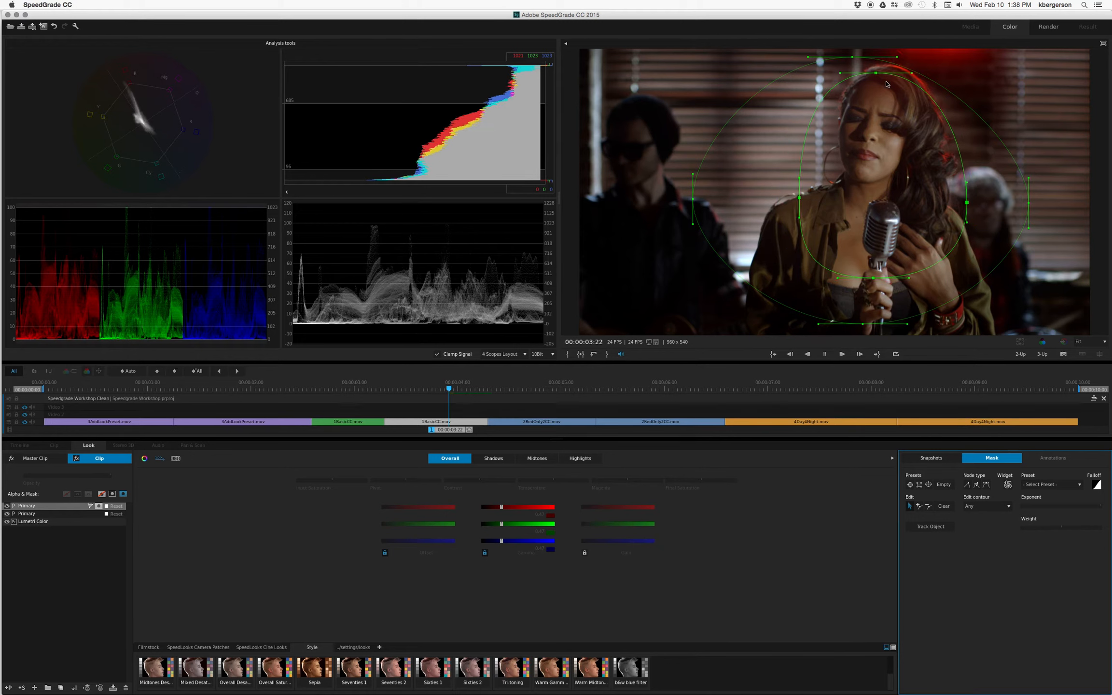
Step: Lower the inner contour's top edge and lengthen the outer contour's upper and lower curve handles to give a broader shape
drag(876, 74, 958, 57)
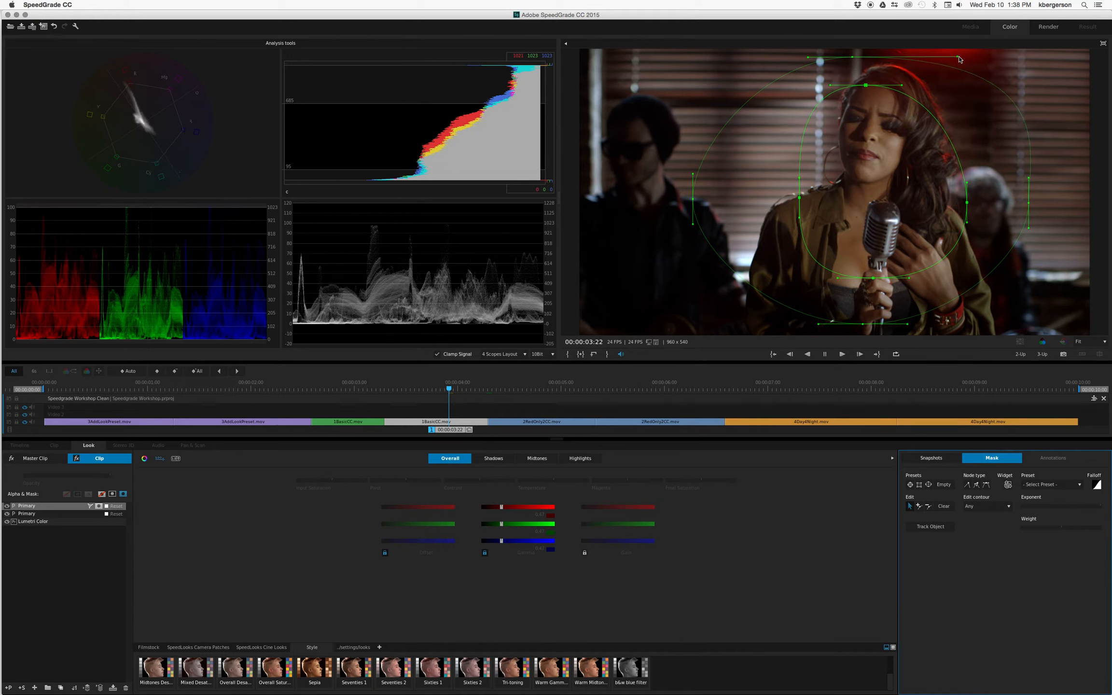
drag(810, 61, 766, 60)
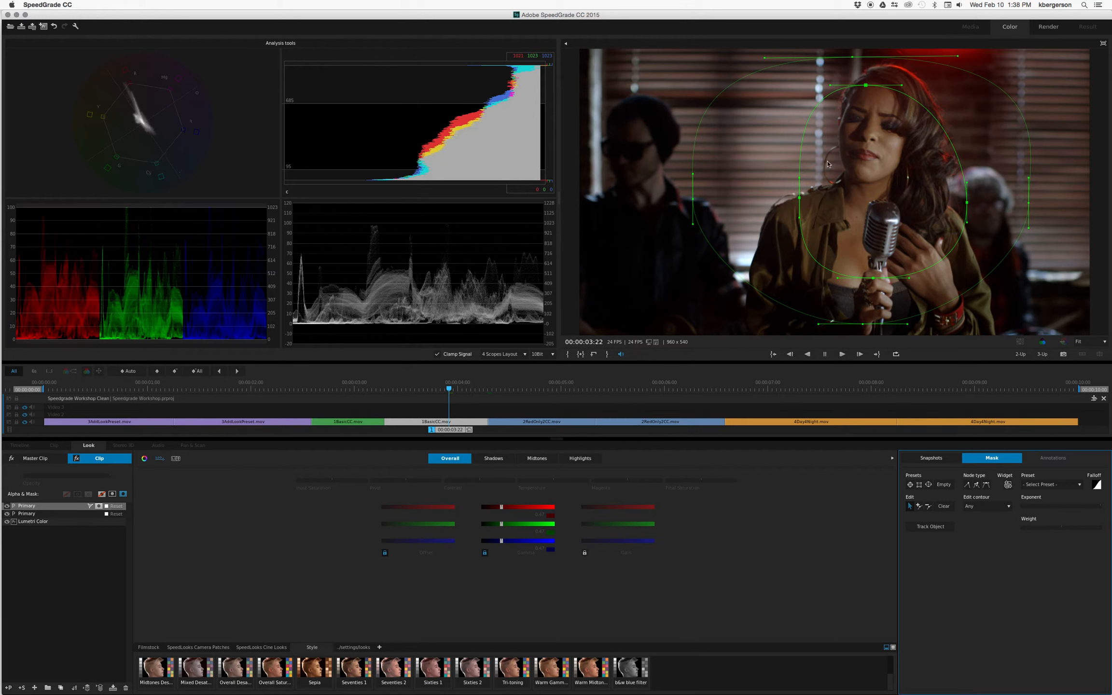
drag(908, 324, 958, 327)
click(272, 596)
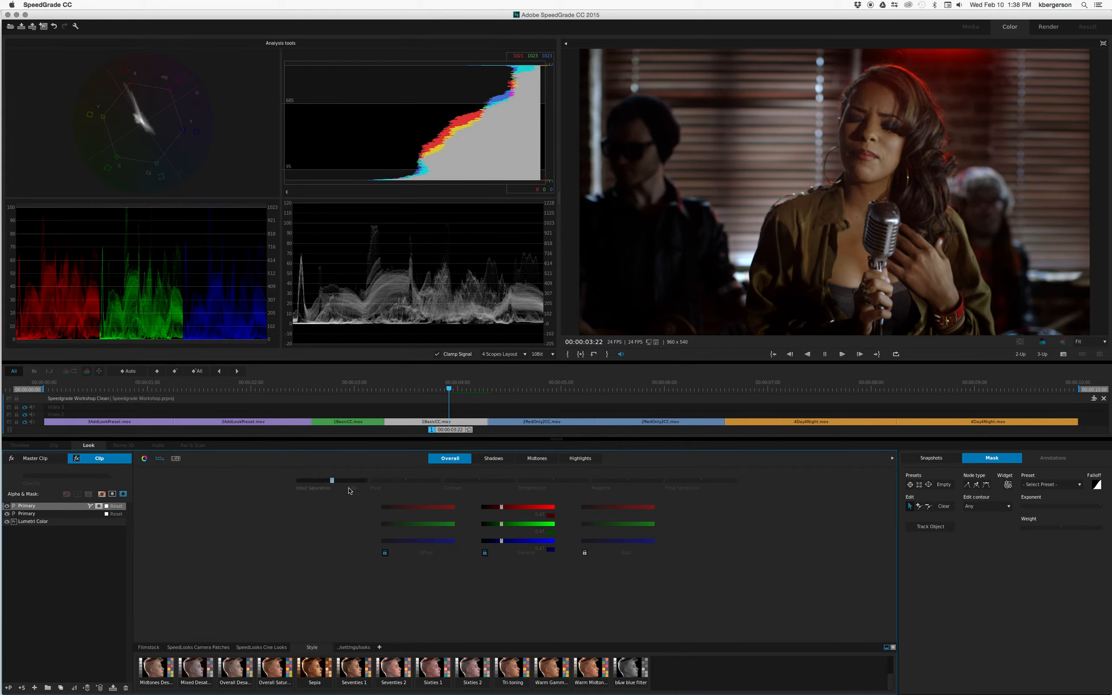
Step: Compare the graded shot with the masked Primary layer and the base Primary layer hidden and shown
click(7, 507)
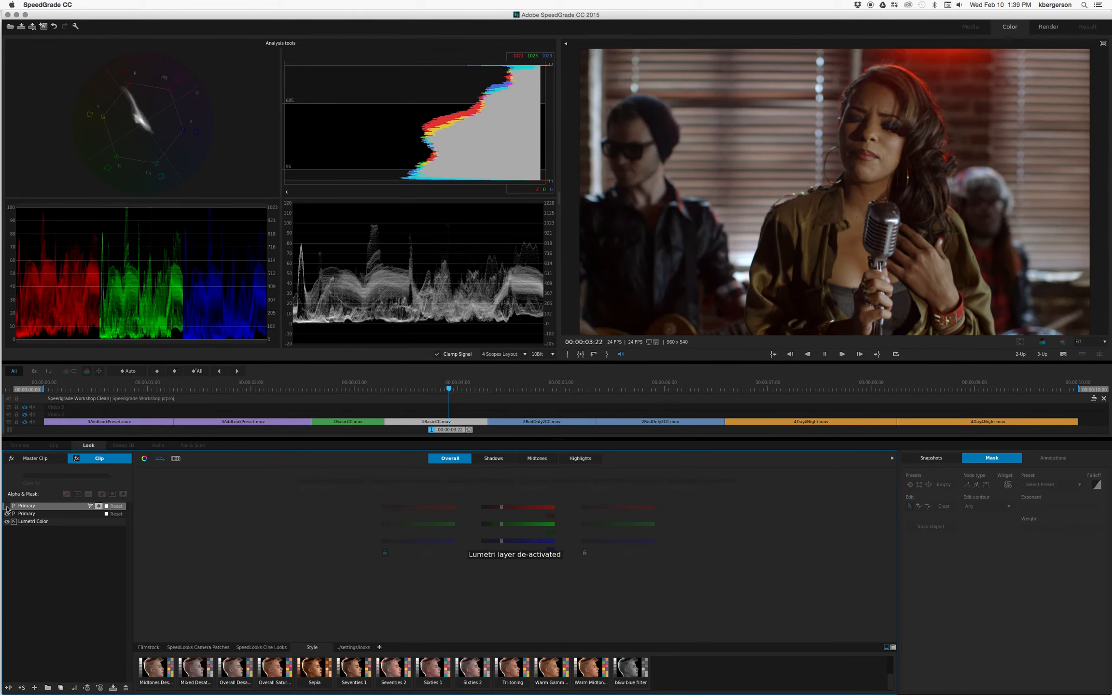
click(7, 515)
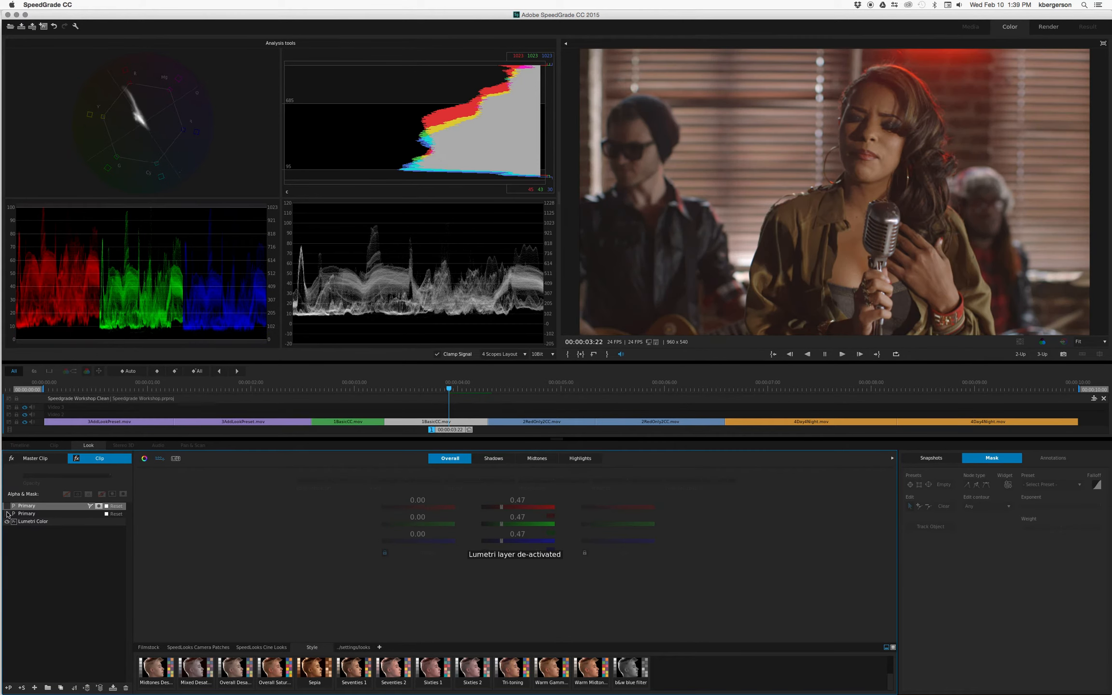
click(8, 515)
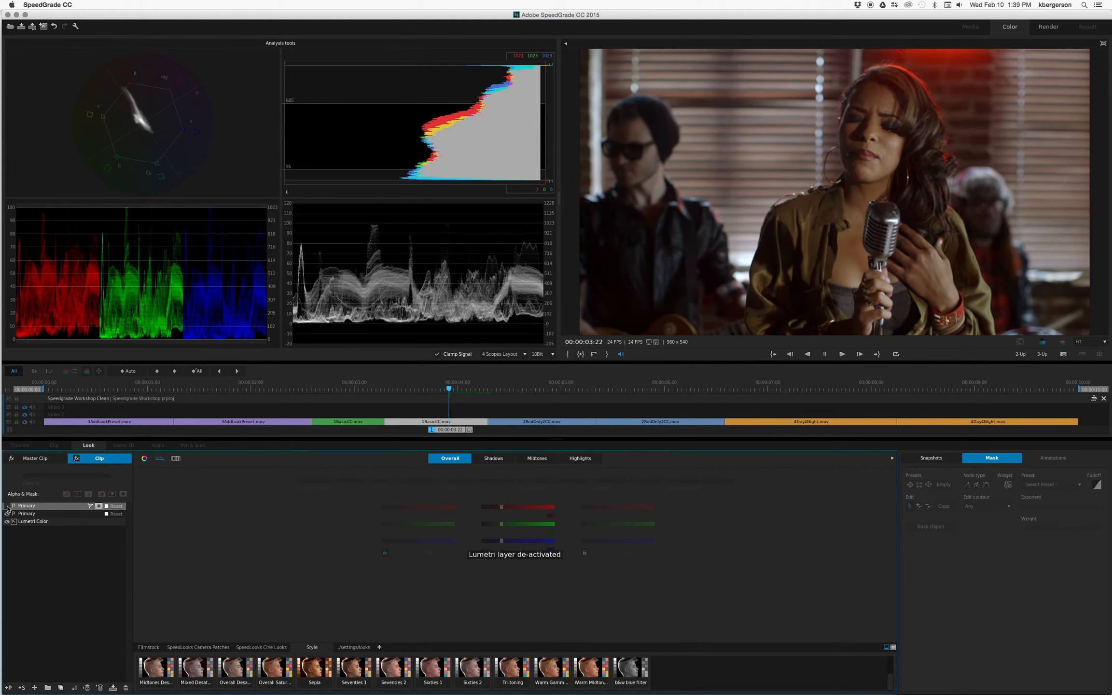
click(7, 507)
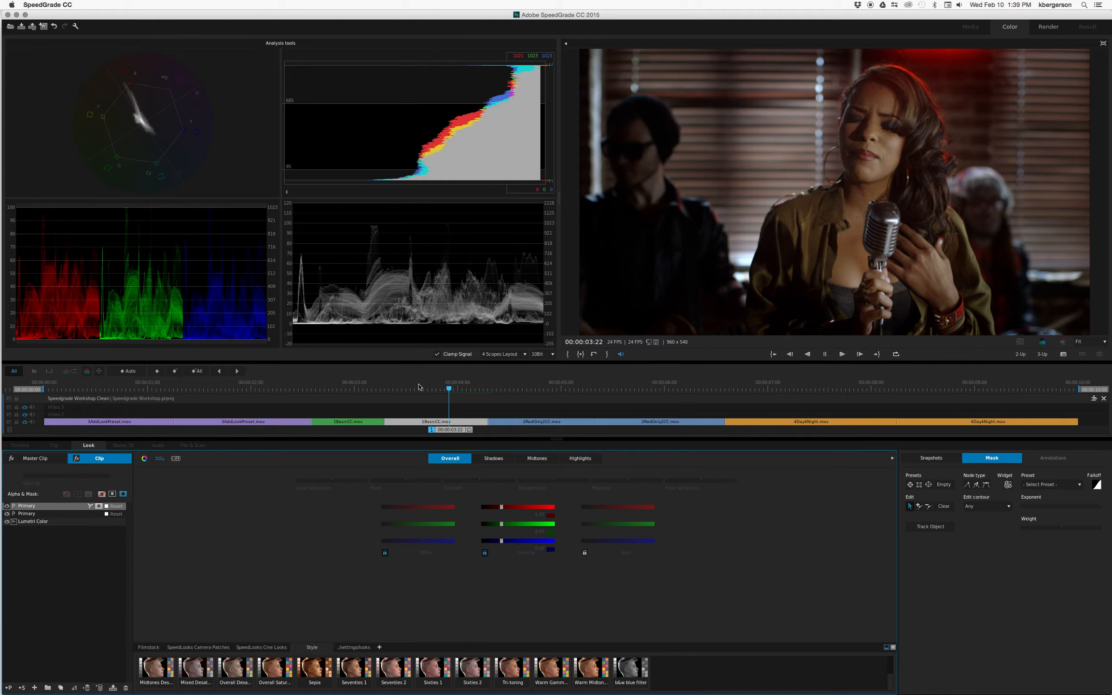
click(1043, 342)
click(1043, 342)
Step: Add a Secondary layer to the singer clip at 00:00:03:16 and sample the red light above her head for the color key
drag(449, 389, 656, 399)
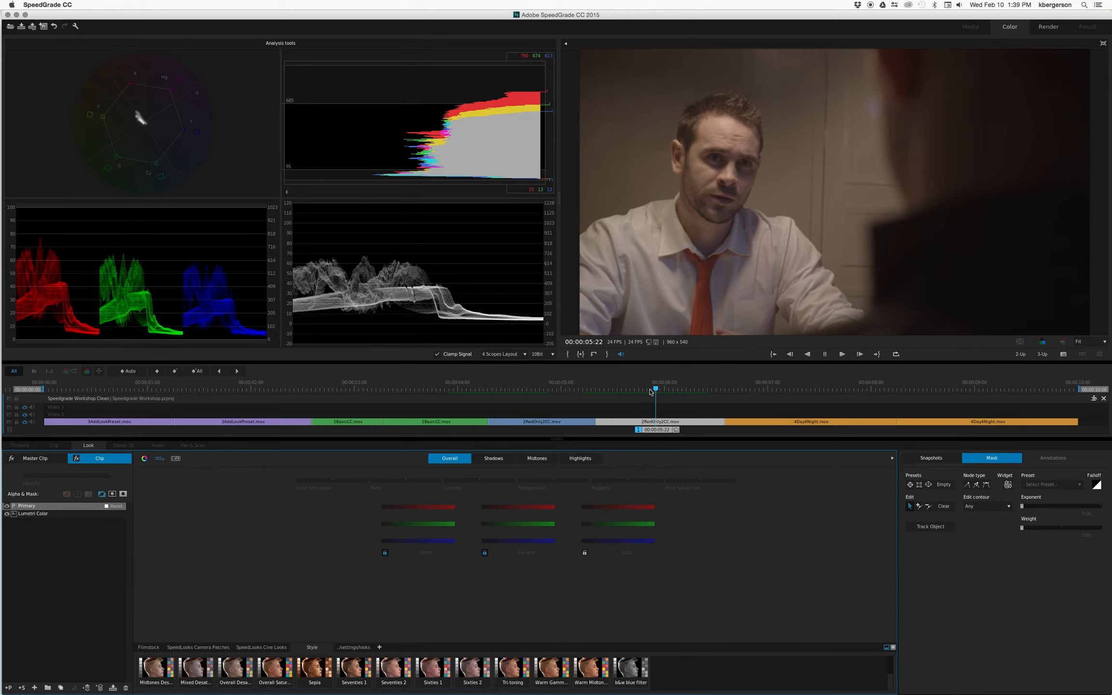
drag(653, 394, 423, 397)
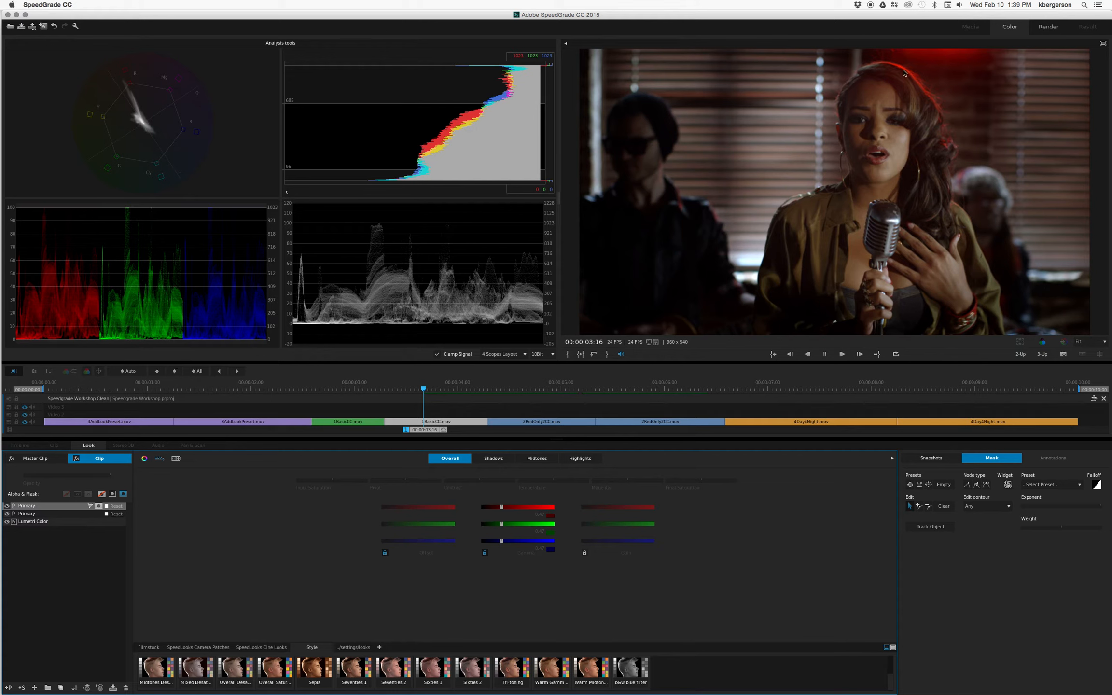
mouse_move(604, 538)
click(22, 687)
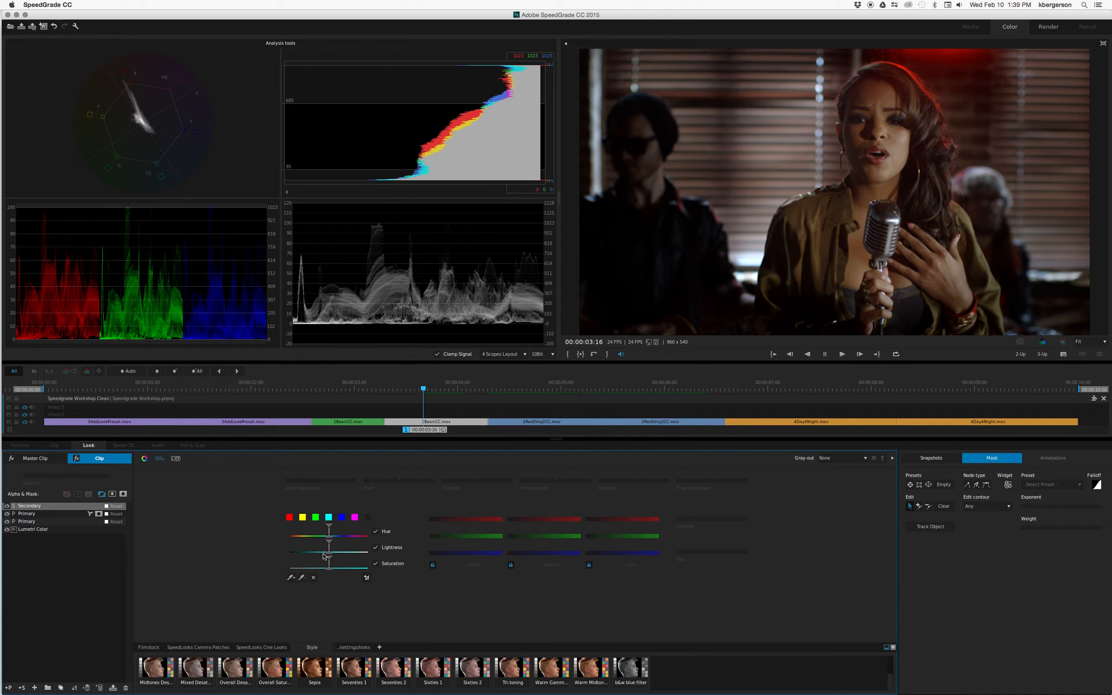
click(291, 577)
mouse_move(963, 53)
mouse_down()
mouse_move(911, 54)
mouse_move(974, 59)
mouse_move(913, 58)
mouse_up()
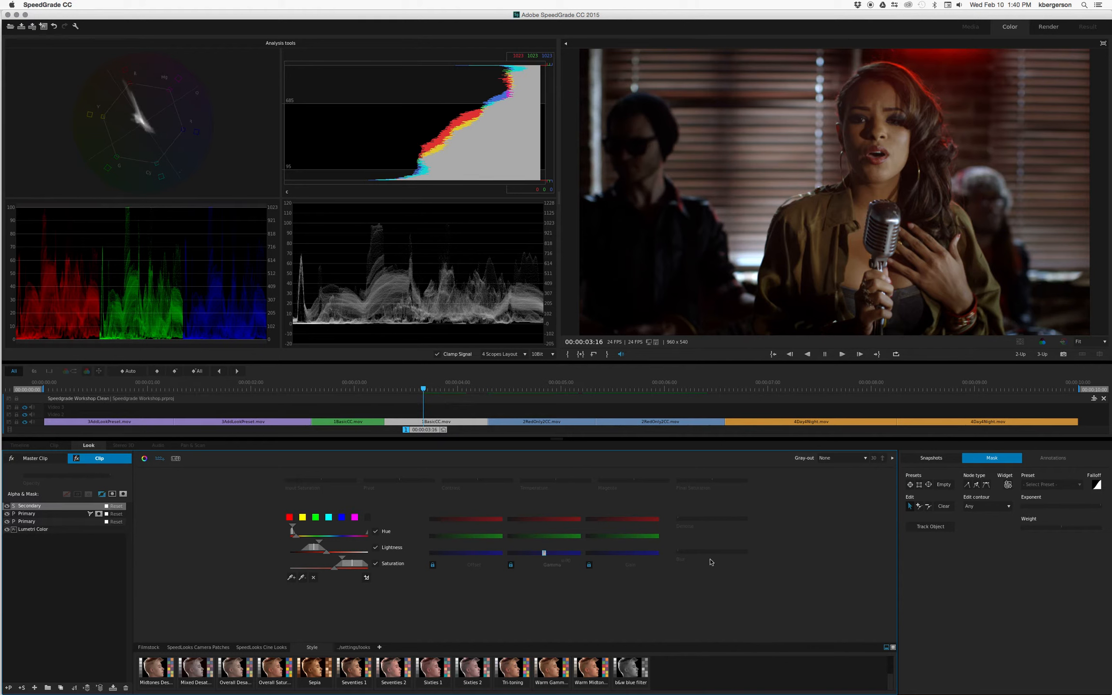
Step: Set Gray-out to White/Black and narrow the key's saturation range and falloff to isolate the strongest reds
click(864, 458)
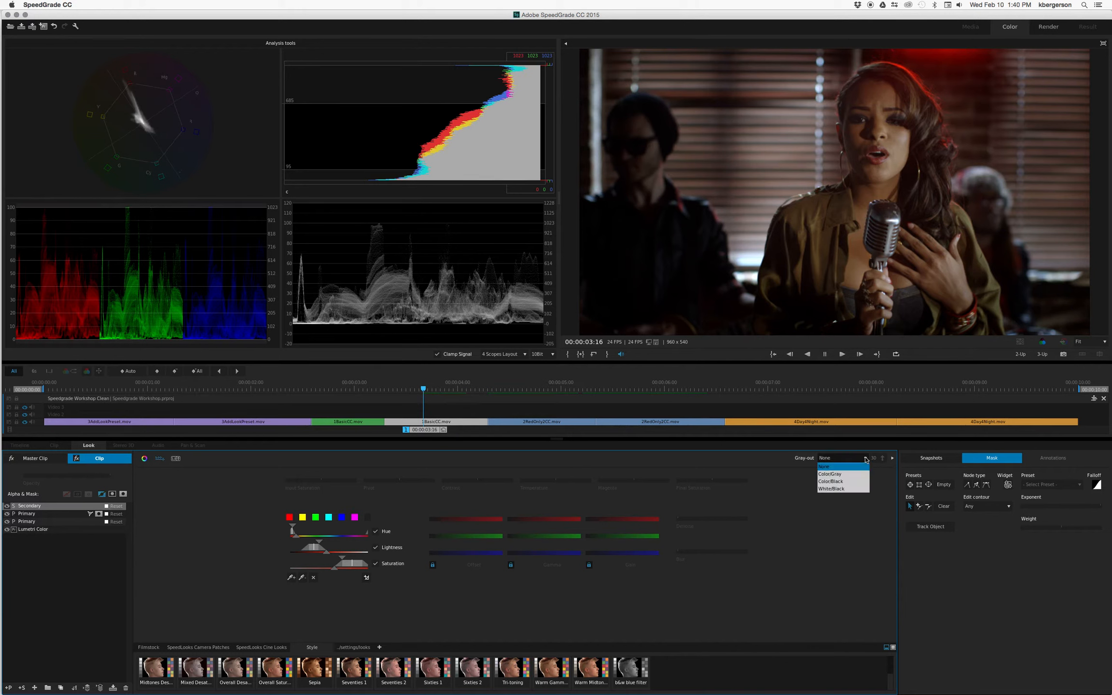
click(844, 488)
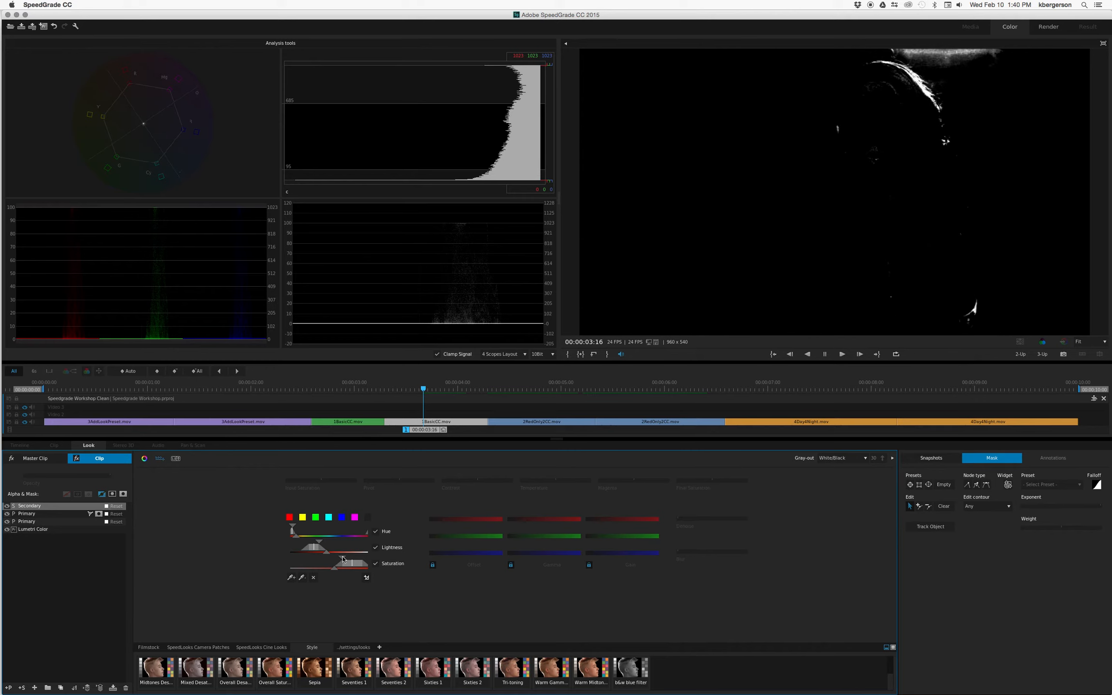
drag(342, 559, 346, 559)
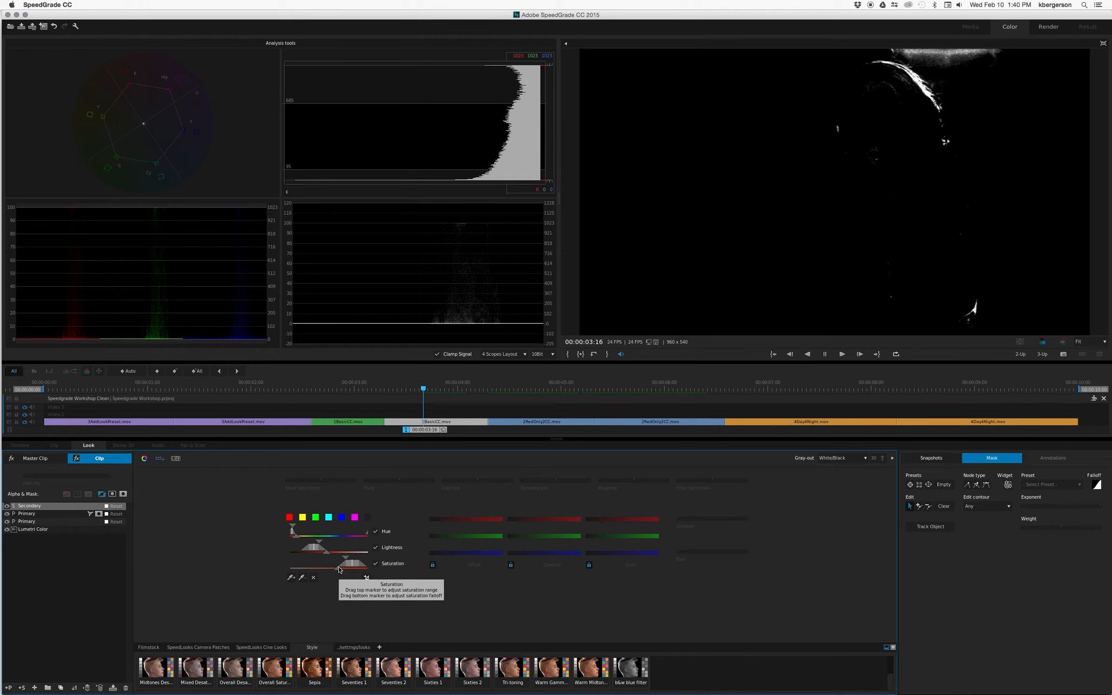
drag(351, 566, 355, 565)
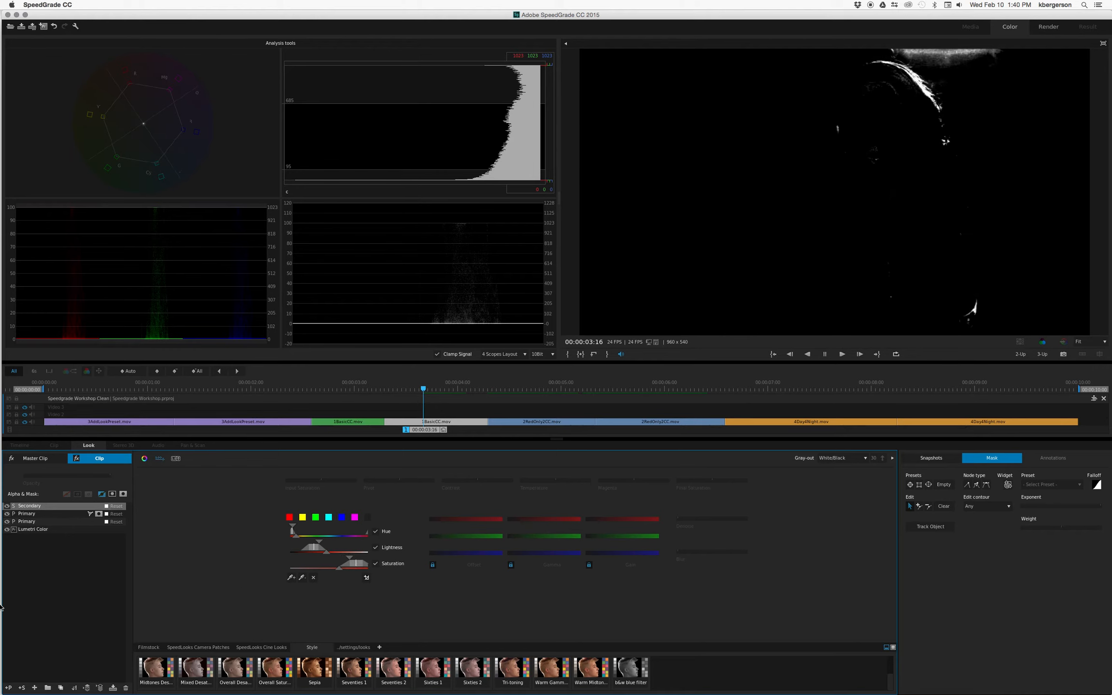
Step: Compare the key with the Secondary layer hidden and shown, and set Gray-out back to None
click(7, 506)
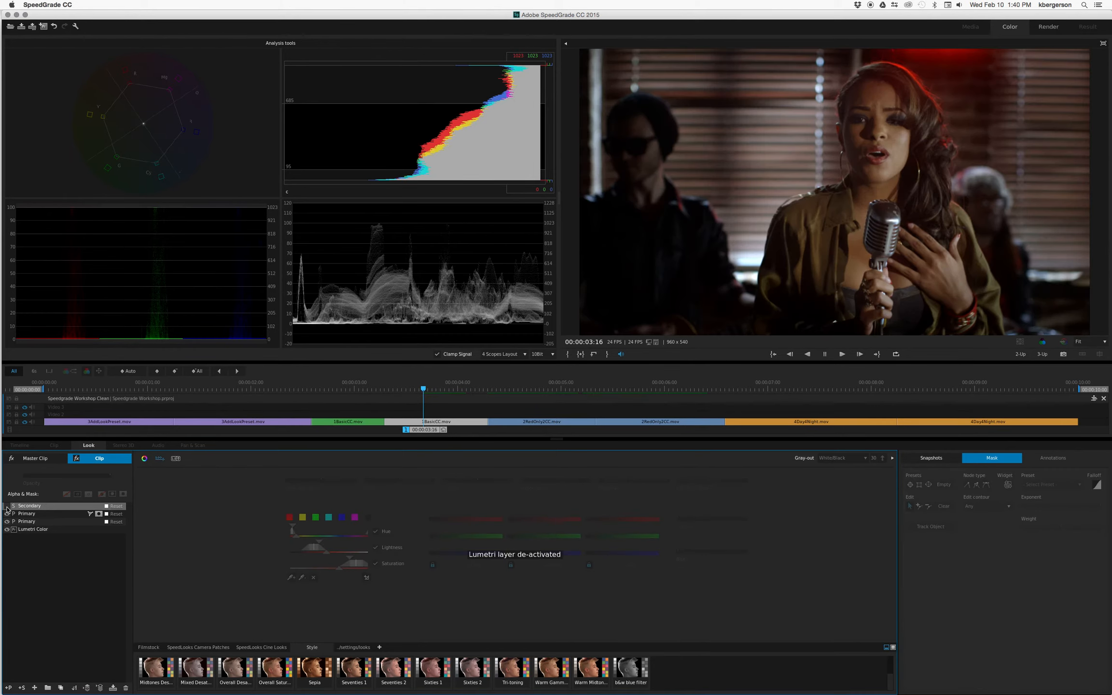
click(7, 506)
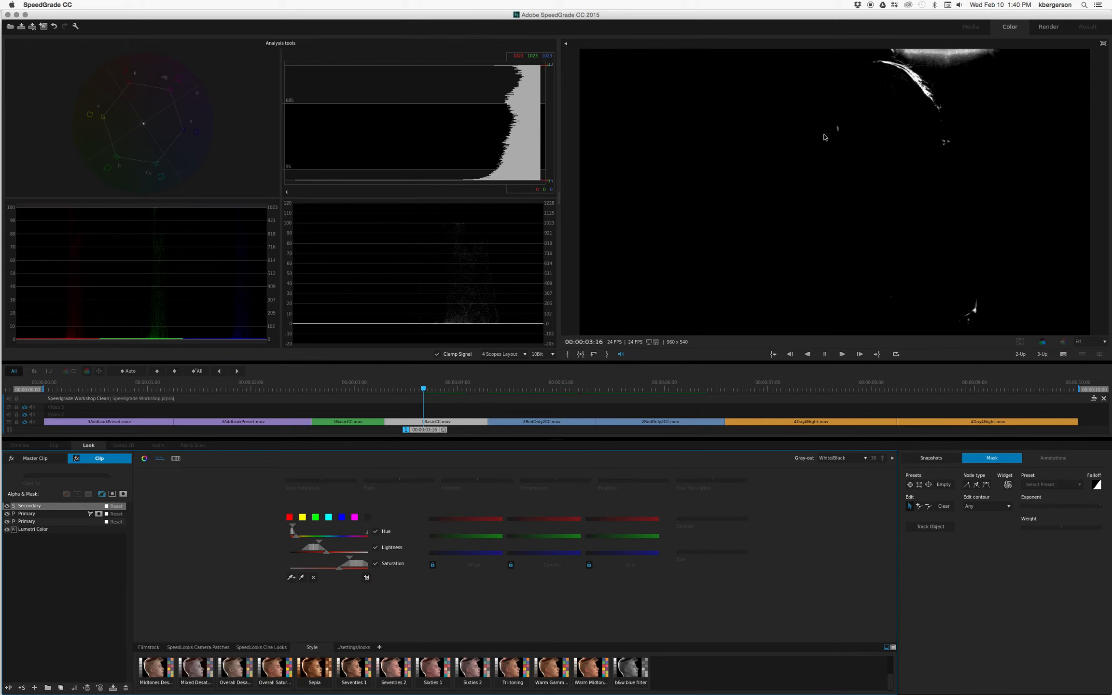
click(7, 506)
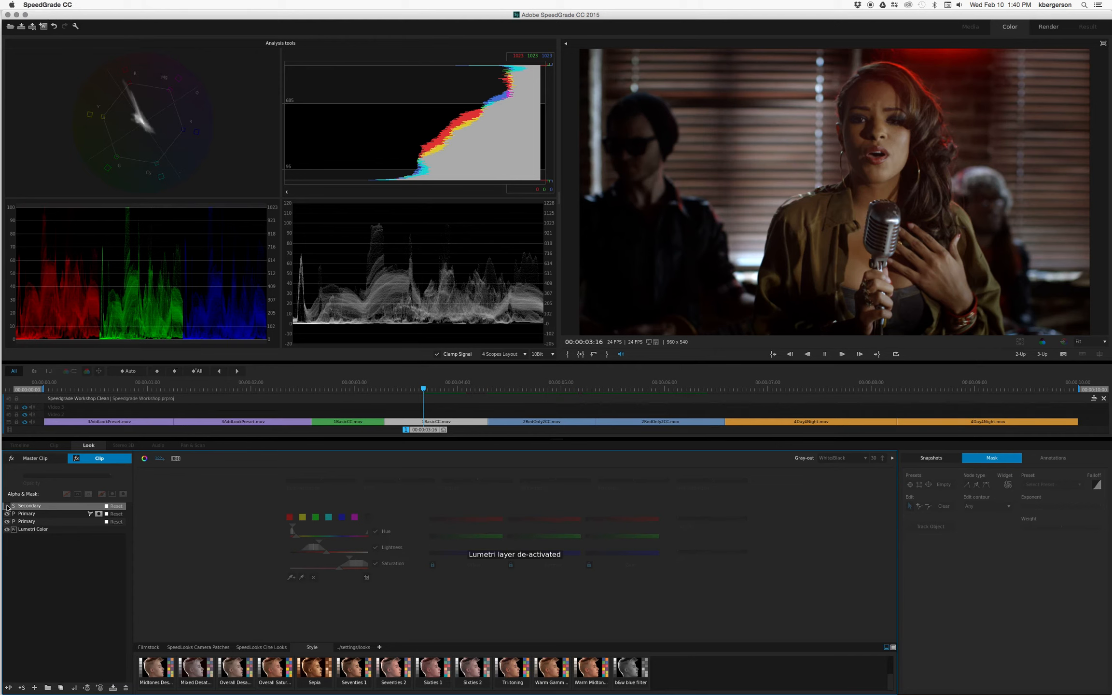
click(6, 506)
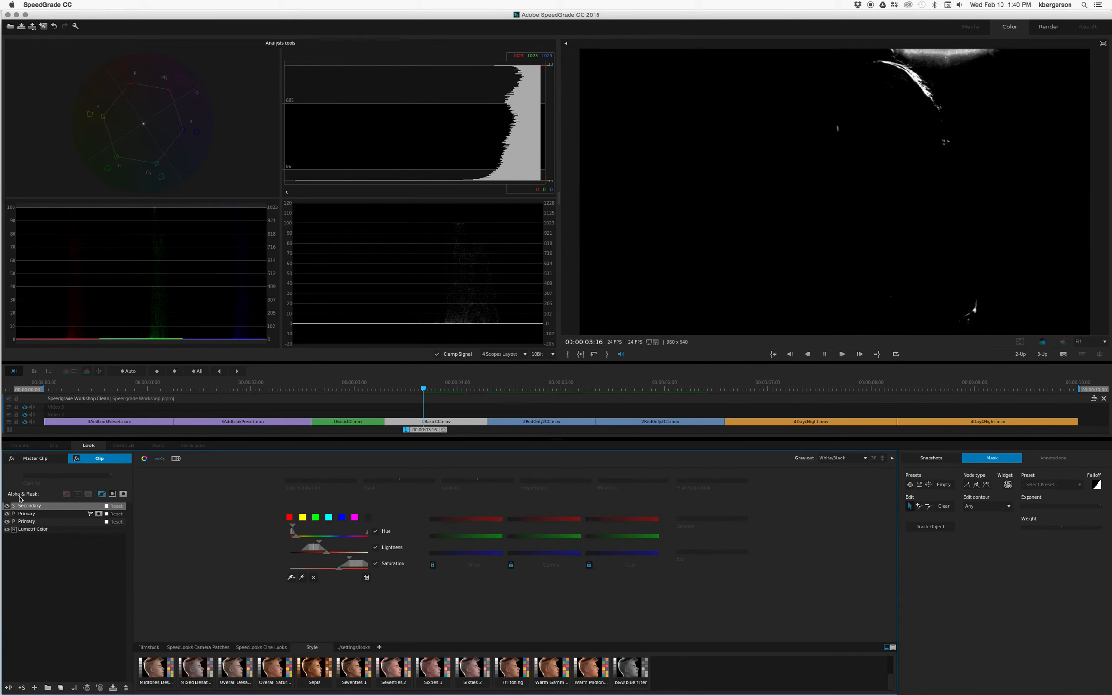
click(840, 459)
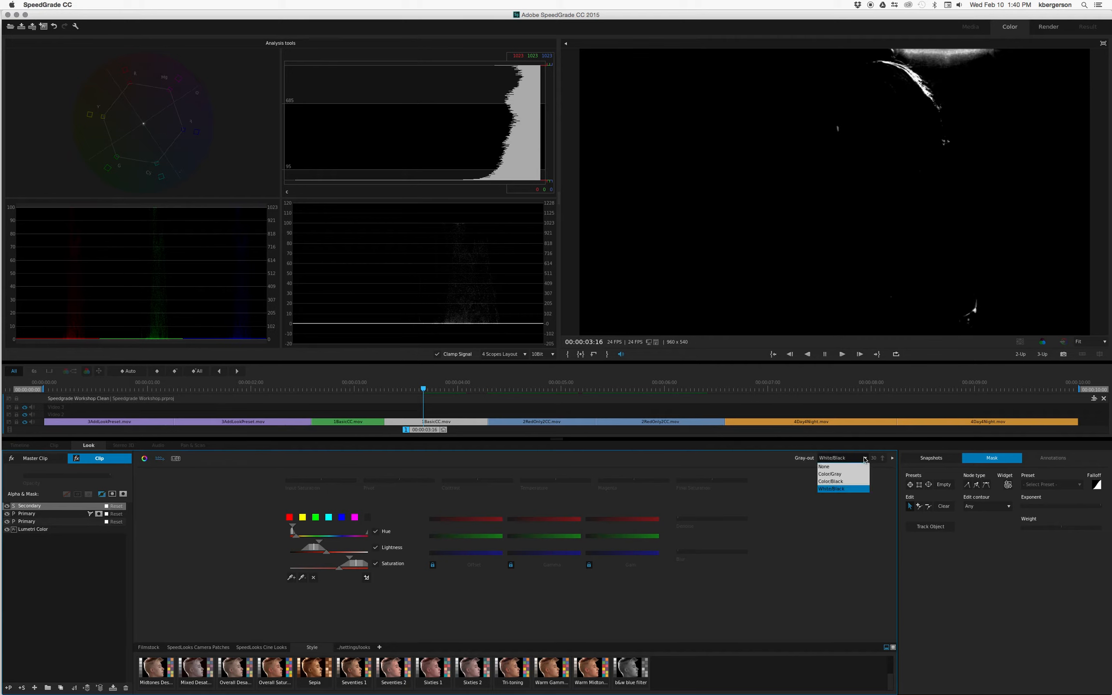
click(840, 467)
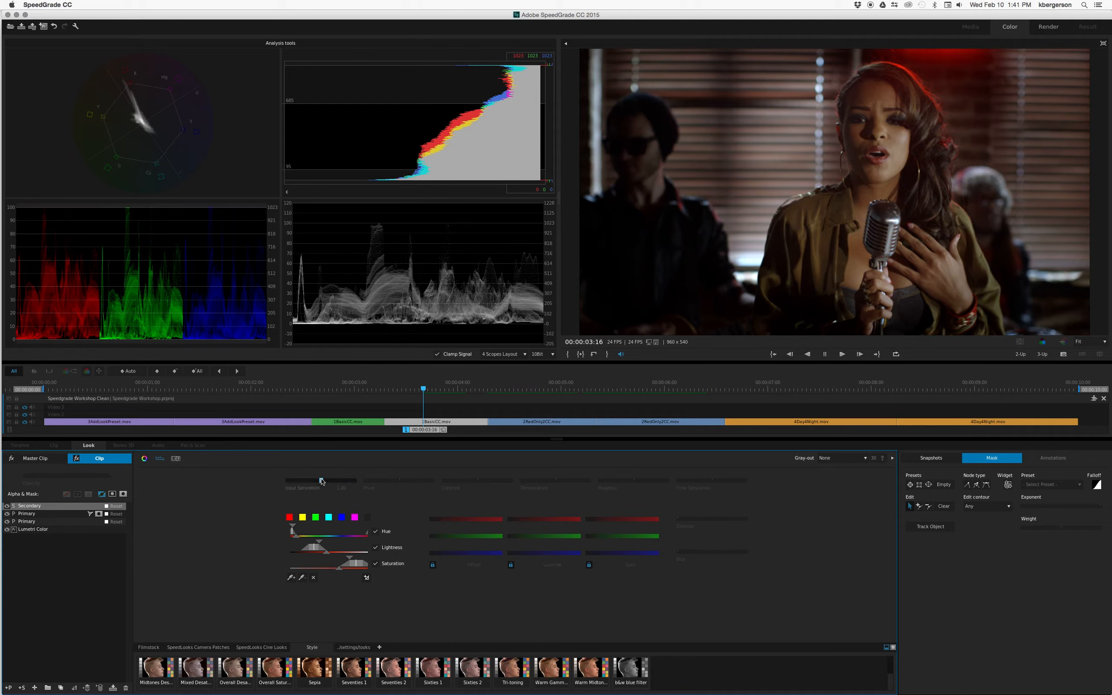
Step: Try lowering the Secondary layer's Input Saturation to mute the keyed reds, and compare with the layer hidden and shown
drag(322, 480, 321, 480)
drag(316, 480, 302, 480)
click(6, 505)
click(7, 505)
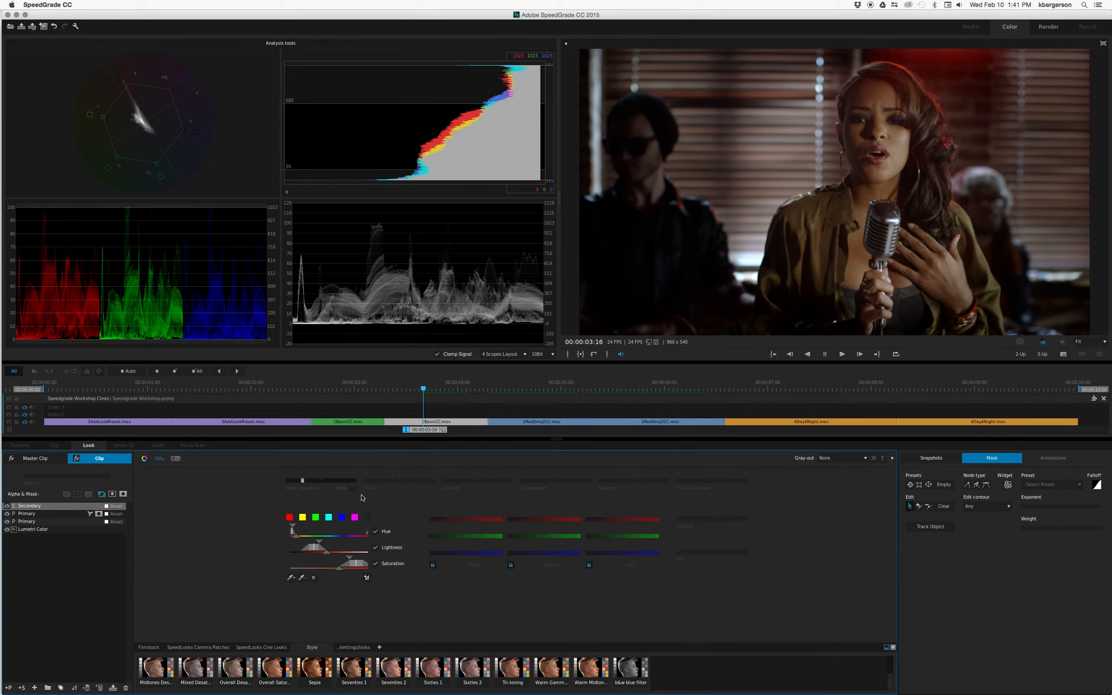
Step: Lower the Secondary layer's Final Saturation well below 0.75 to mute the keyed red light
click(711, 481)
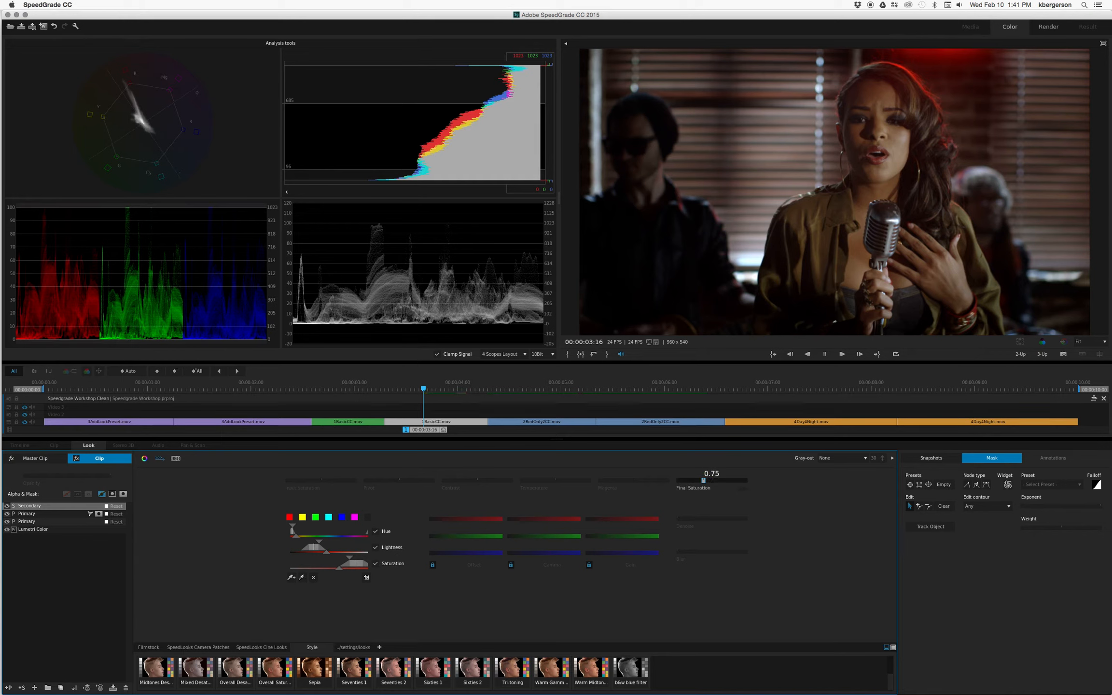
drag(703, 481, 694, 480)
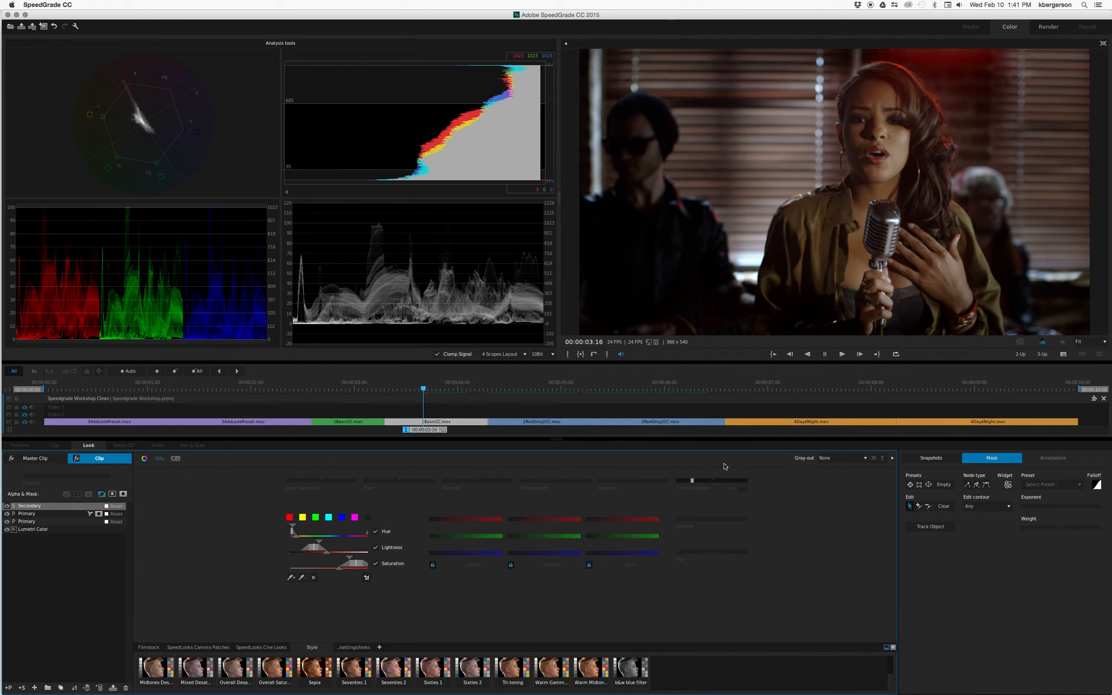
Step: Compare the singer shot with the Secondary layer hidden and shown
click(7, 506)
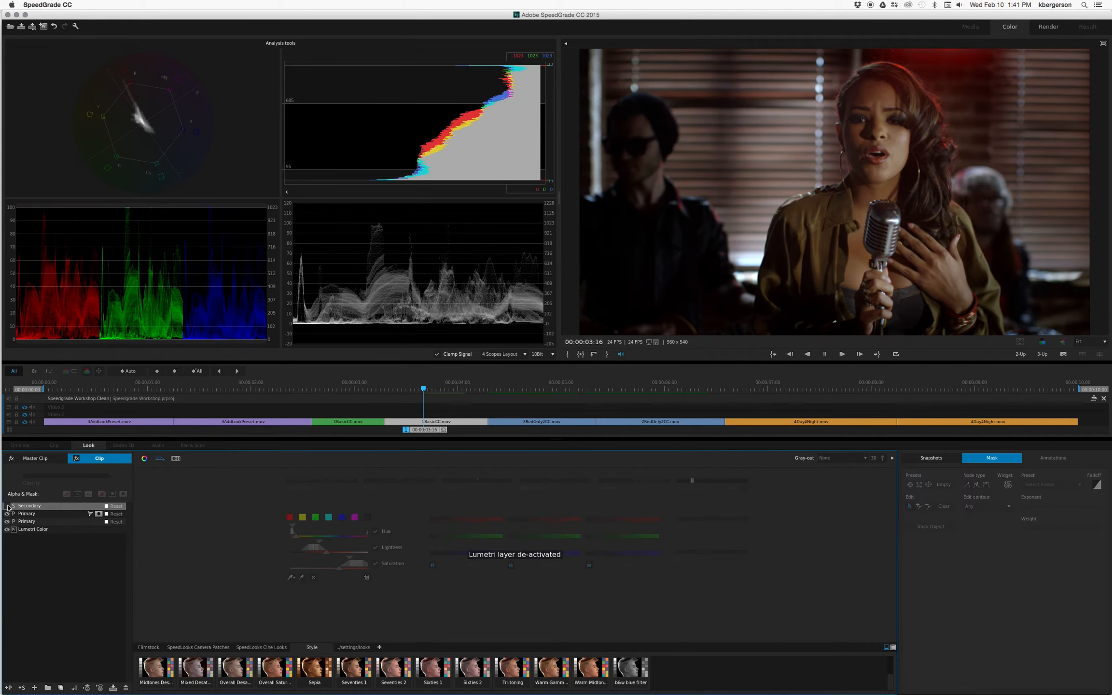
click(7, 506)
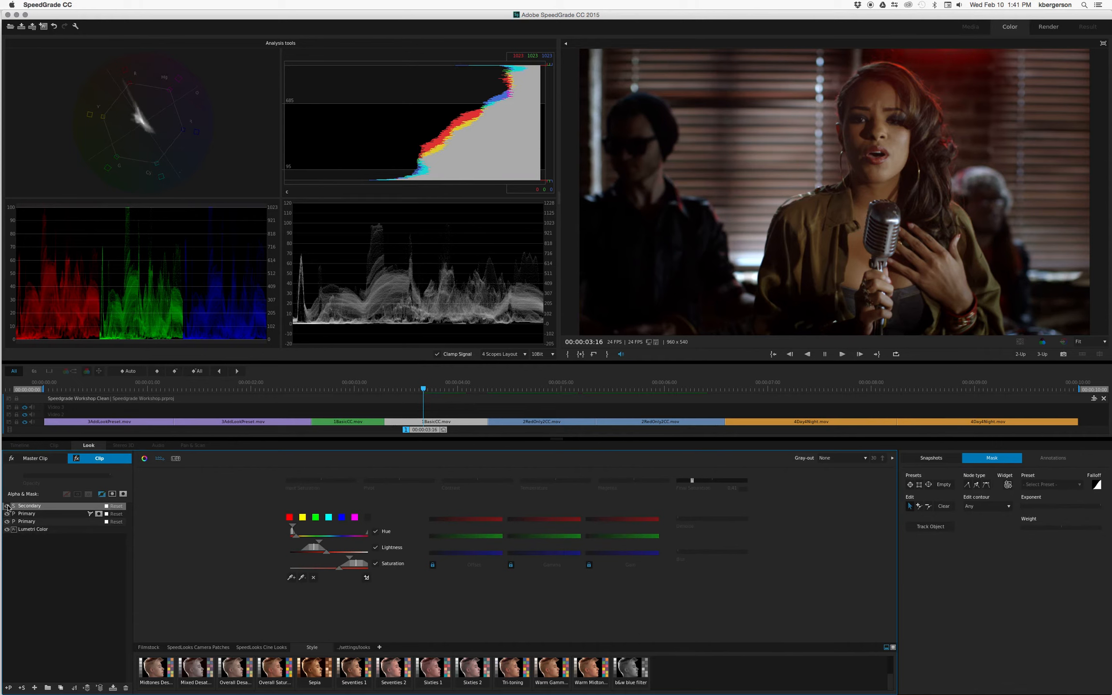
click(7, 505)
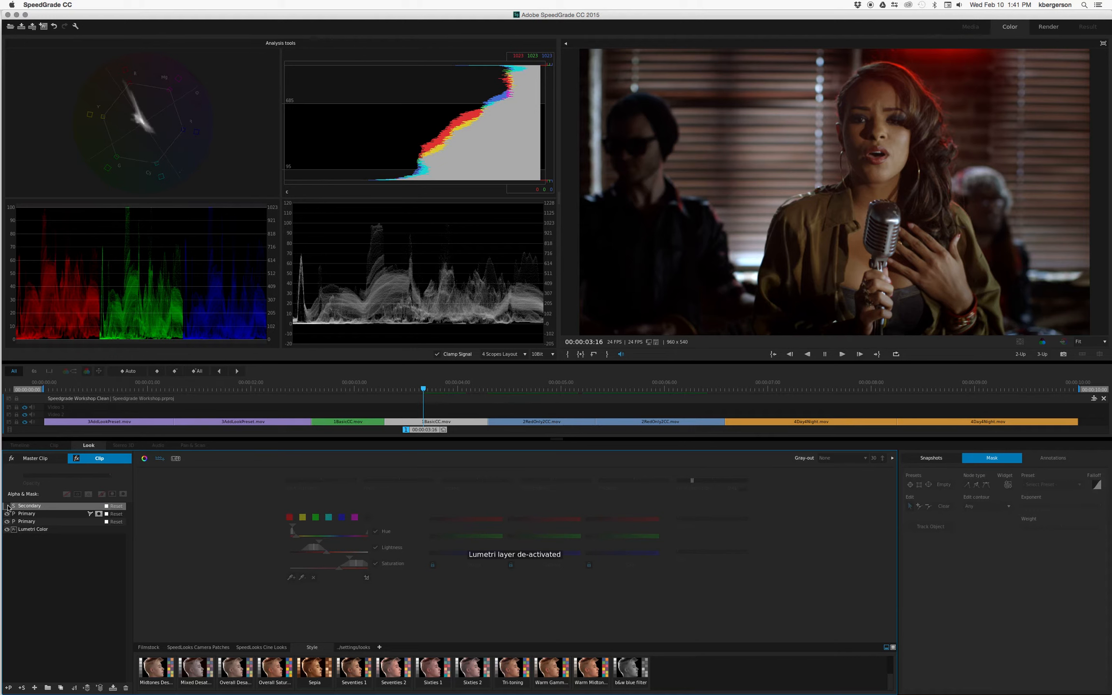
click(7, 506)
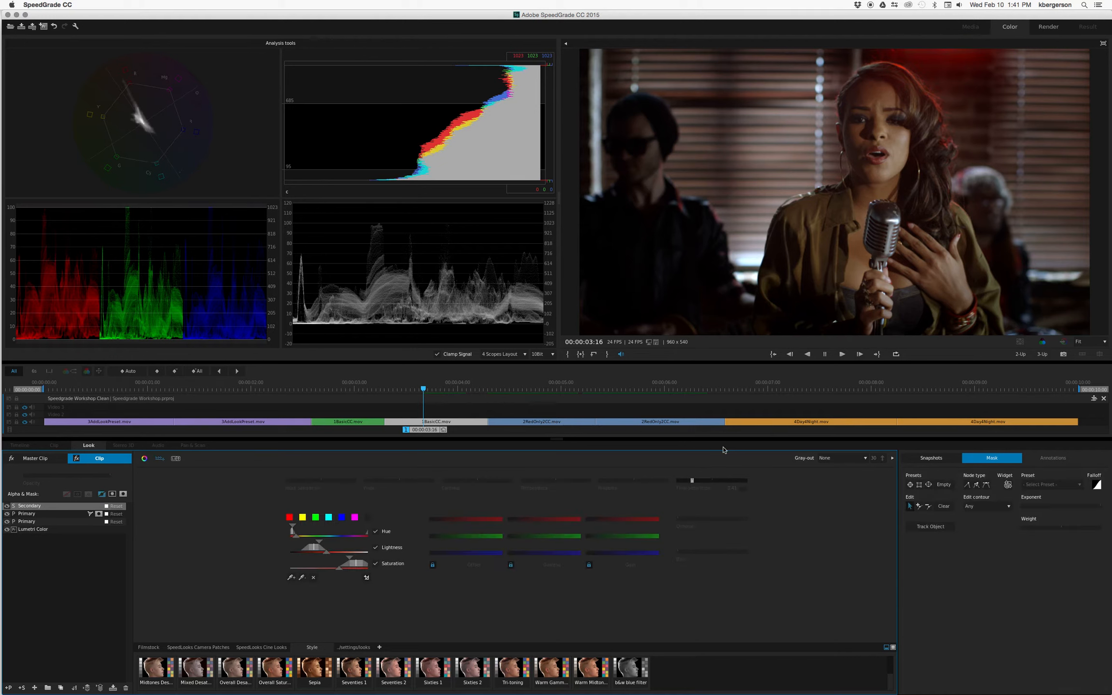
Step: Raise the Secondary layer's Final Saturation slightly and compare the singer shot with the layer hidden and shown
drag(692, 481, 692, 481)
click(8, 506)
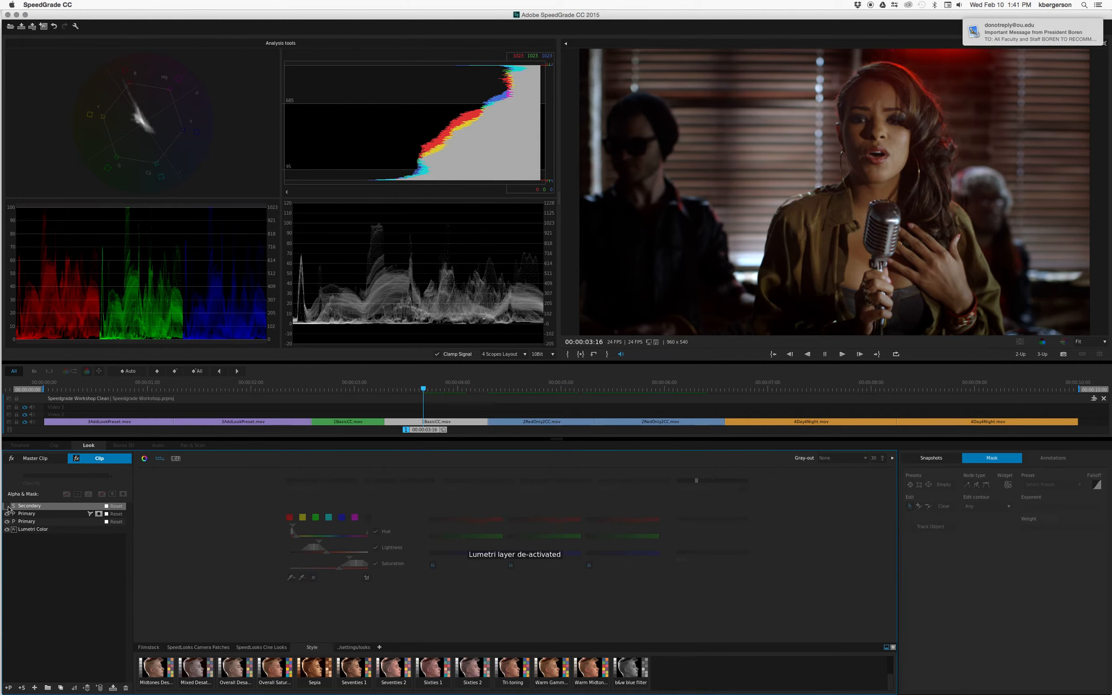
click(7, 506)
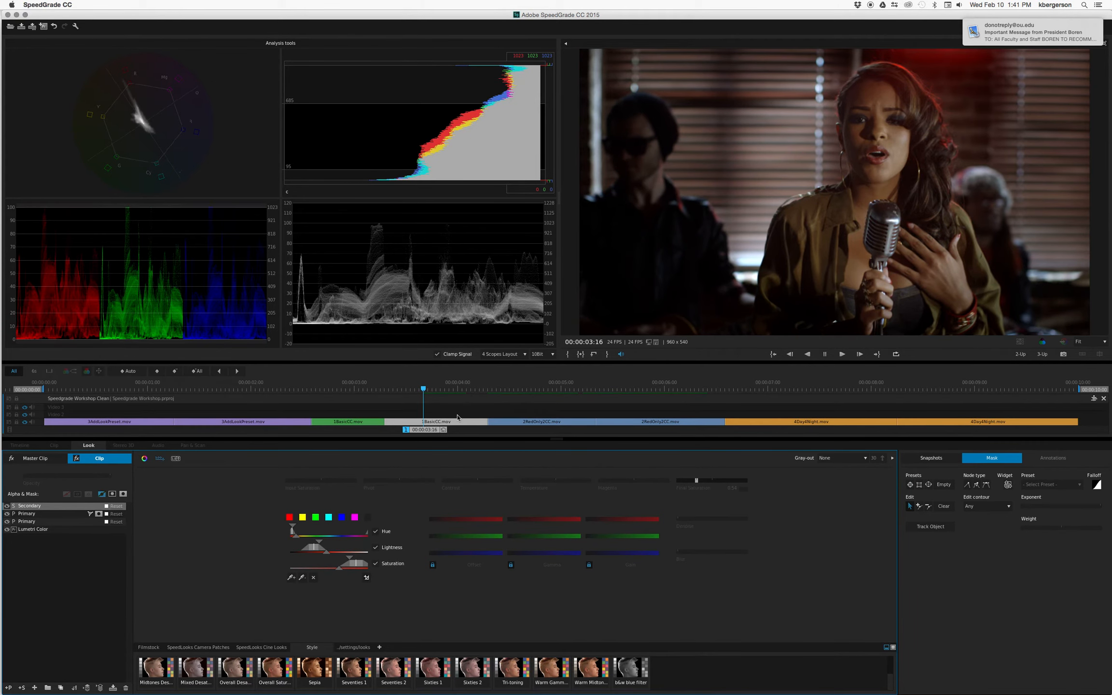
Step: Go to the shot of the man in the red tie, raise its Primary layer's overall Contrast, and compare with the layer hidden and shown
drag(424, 392, 656, 393)
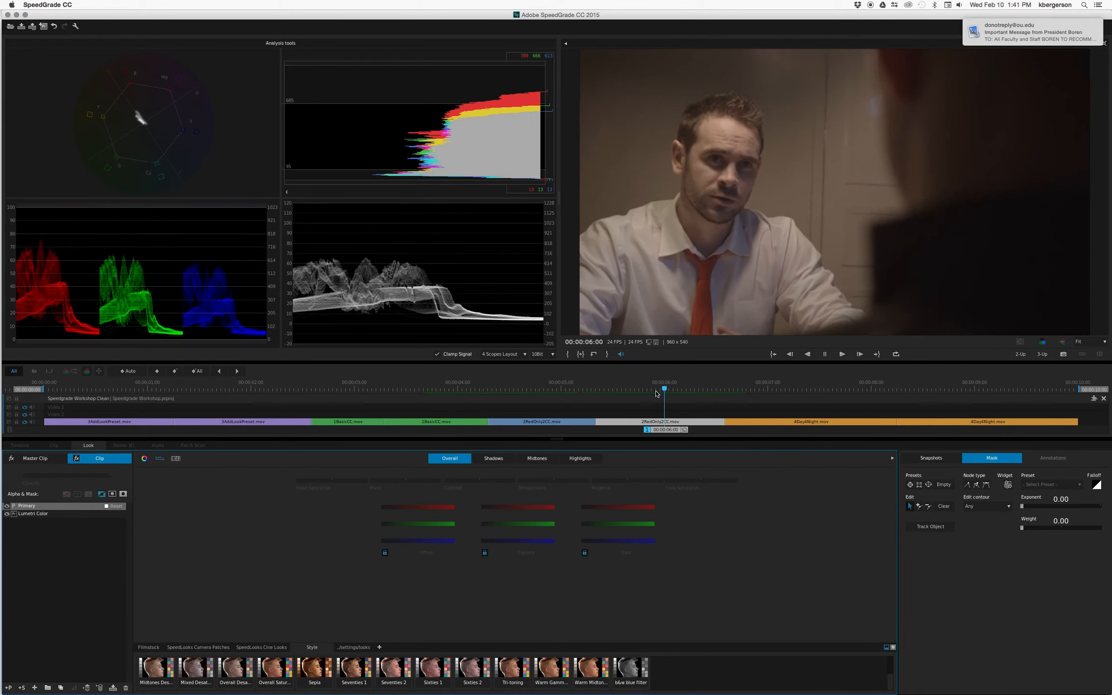
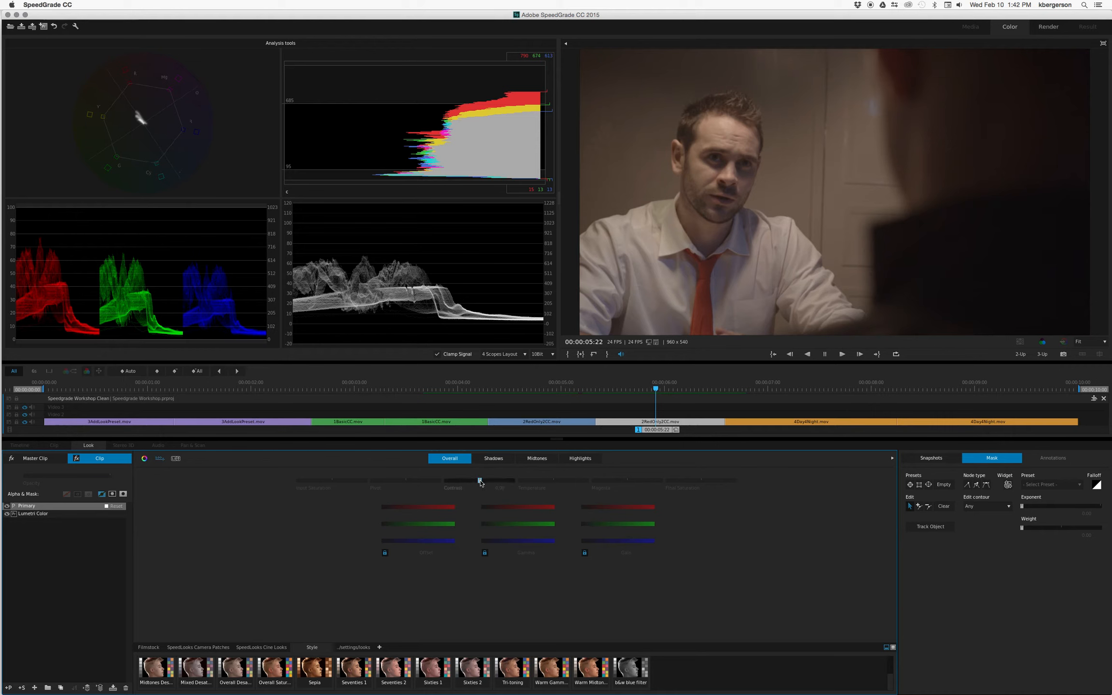
mouse_move(479, 480)
click(7, 505)
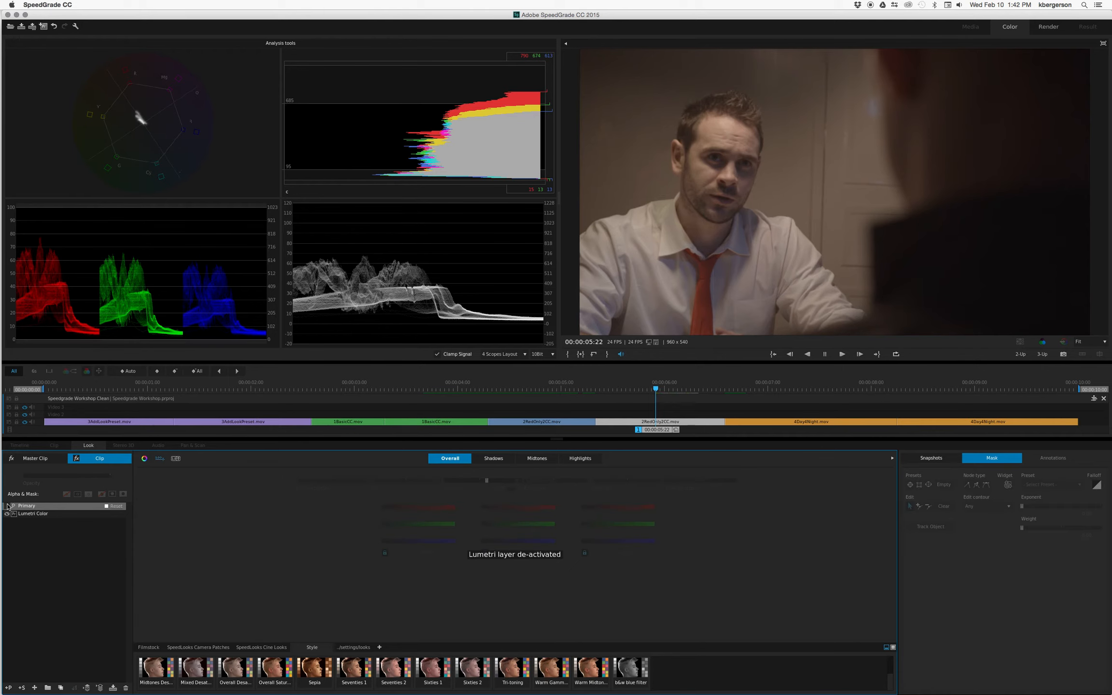
click(6, 506)
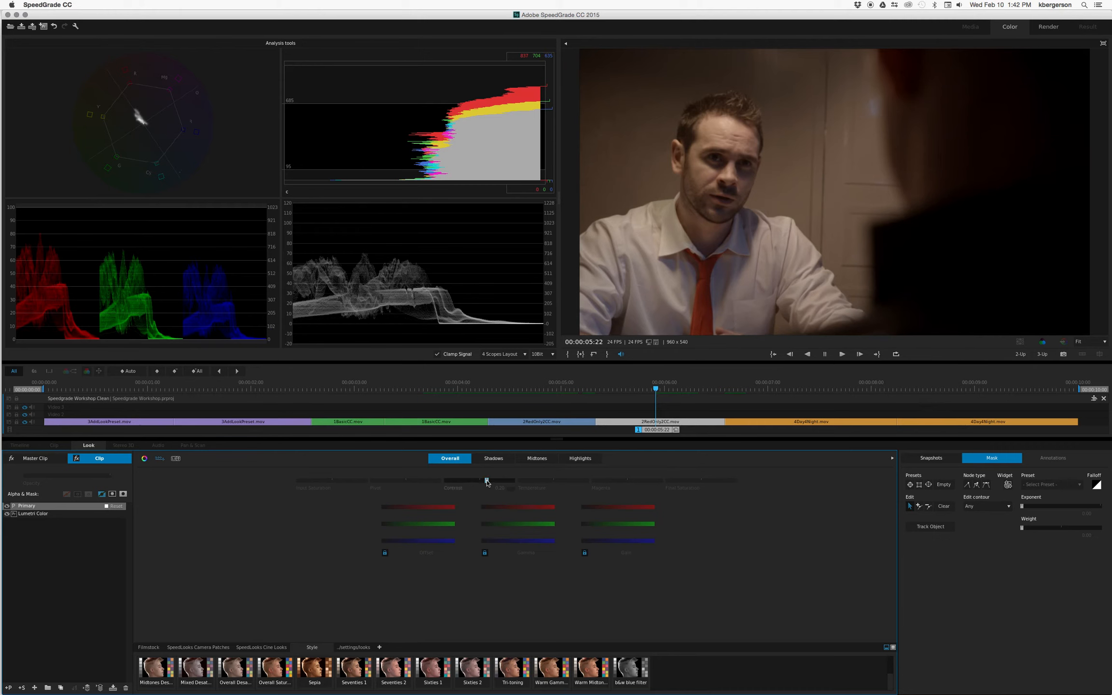
drag(486, 480, 486, 481)
drag(486, 480, 485, 480)
click(7, 506)
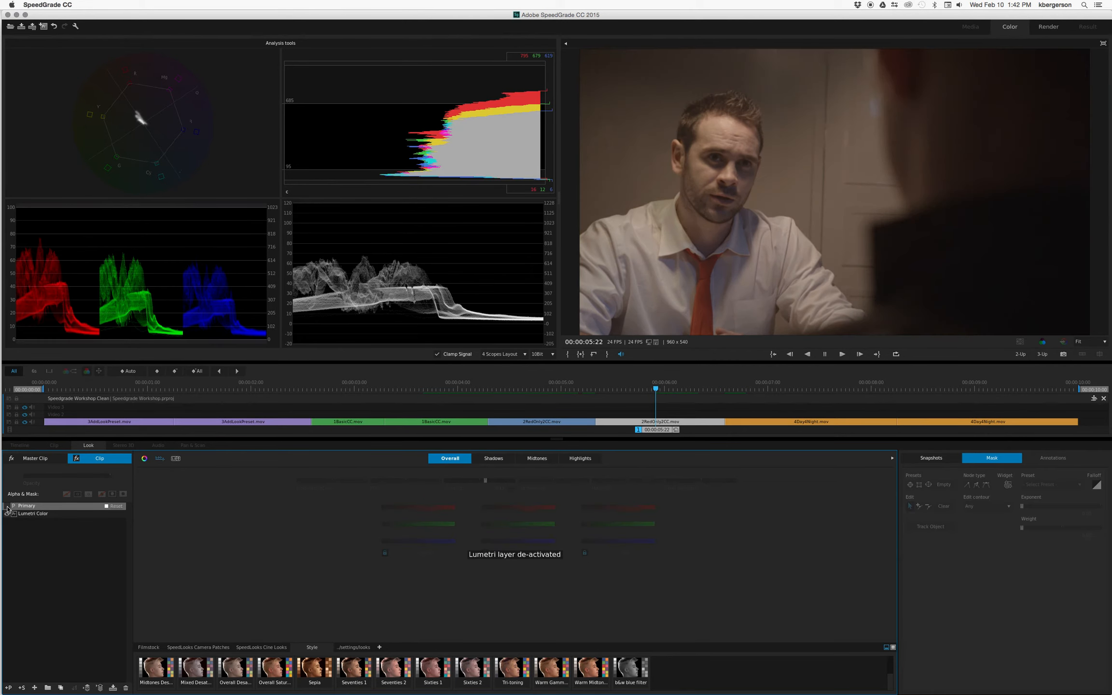
click(7, 507)
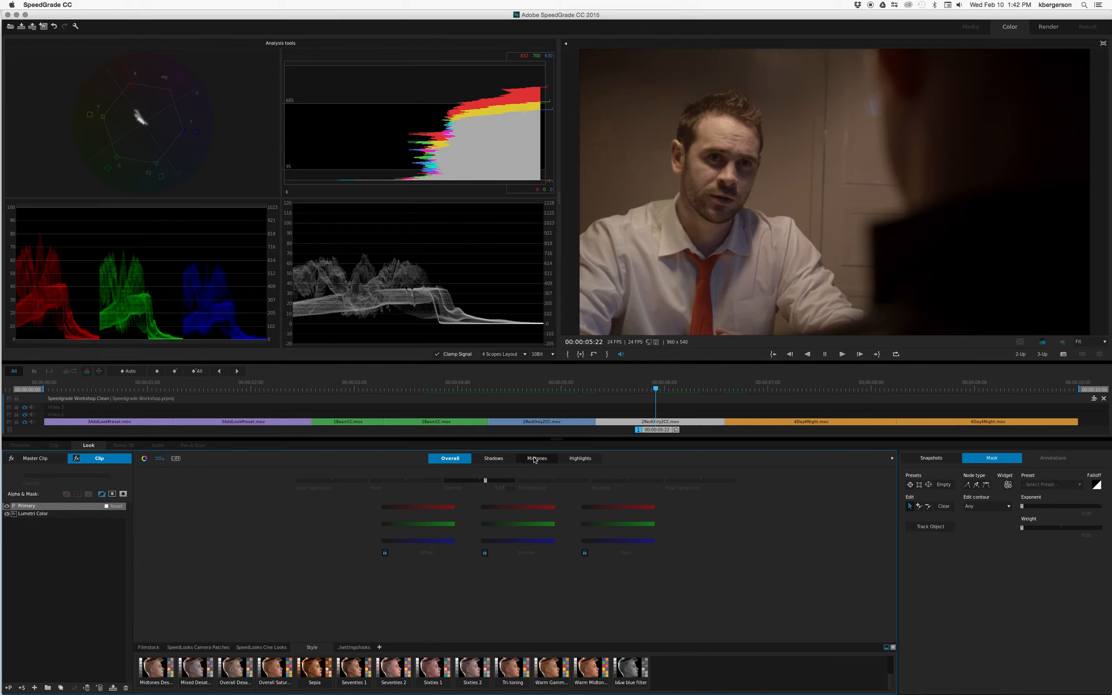
Step: Raise the Highlights Gain of the Primary layer to about 0.65 on all channels, and compare with the layer hidden and shown
click(580, 459)
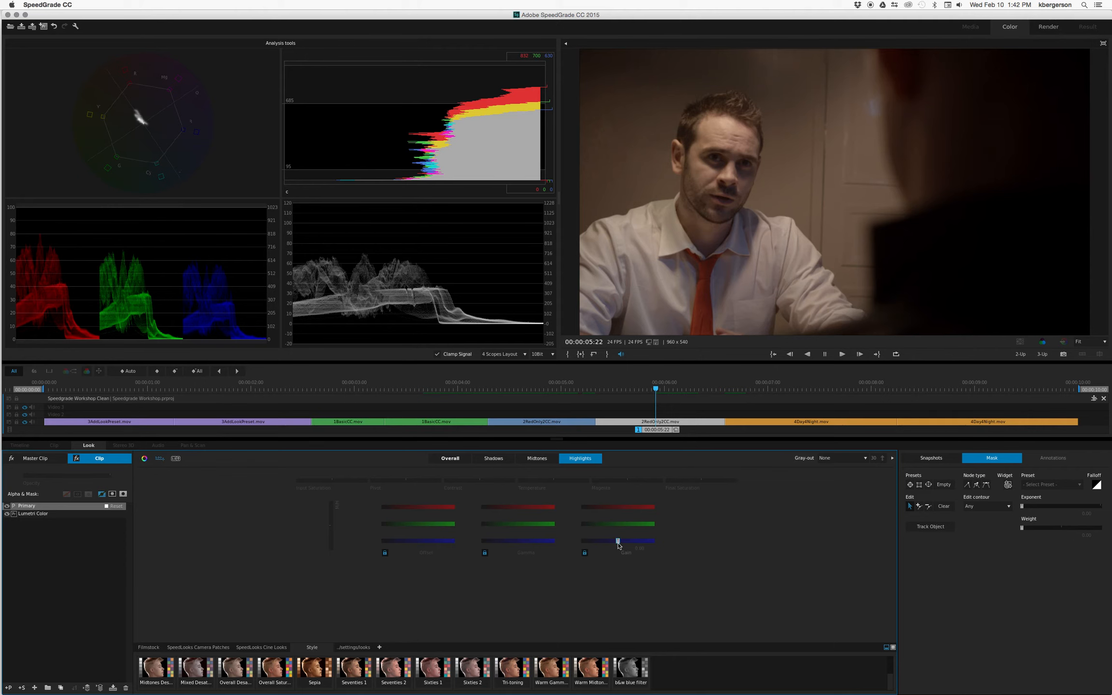
drag(618, 541, 640, 541)
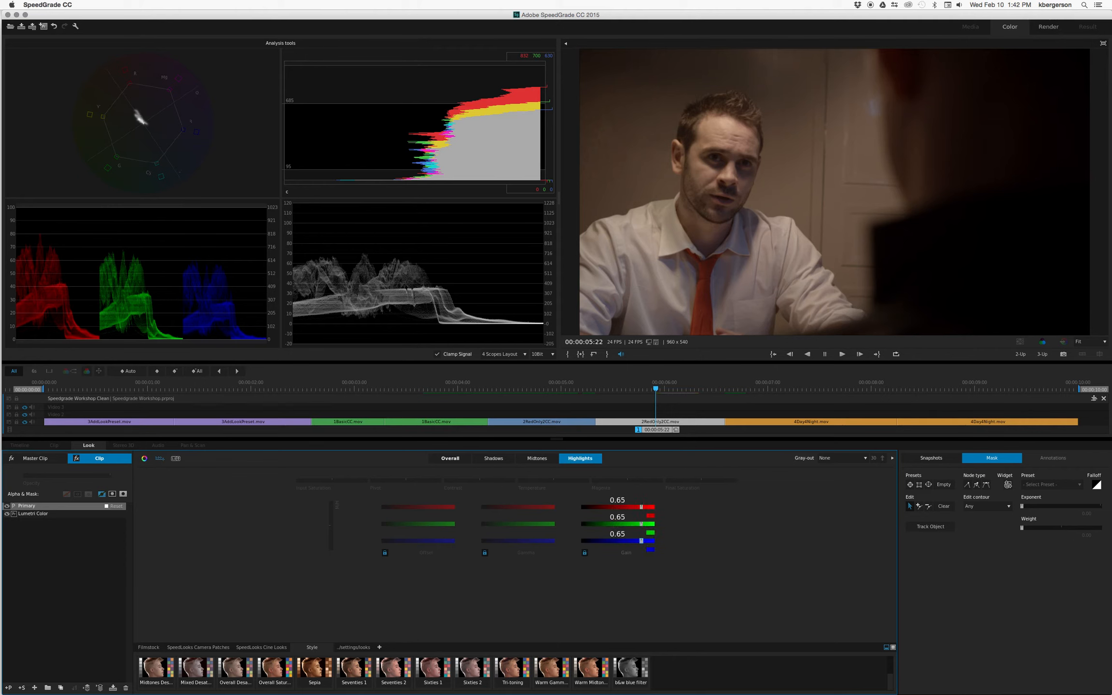
click(7, 505)
click(6, 506)
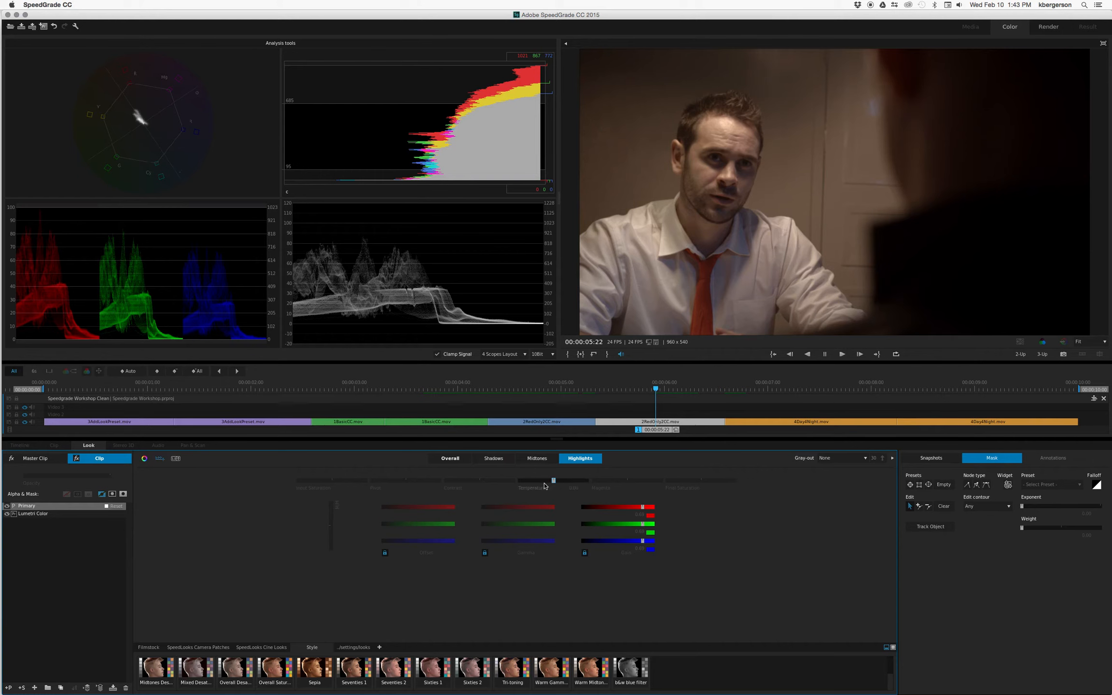
Step: Add a second Primary layer, lower its overall Temperature strongly to tint the shot blue, and compare with the layer hidden and shown
drag(553, 480, 554, 481)
click(8, 687)
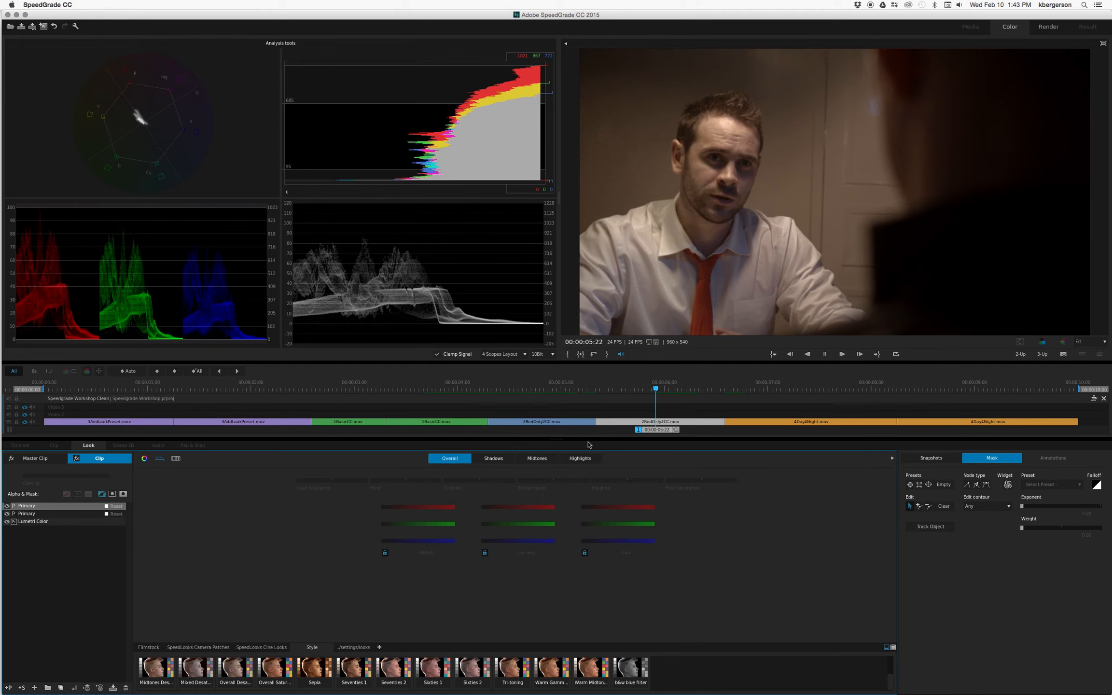
drag(553, 481, 529, 481)
click(7, 506)
click(7, 506)
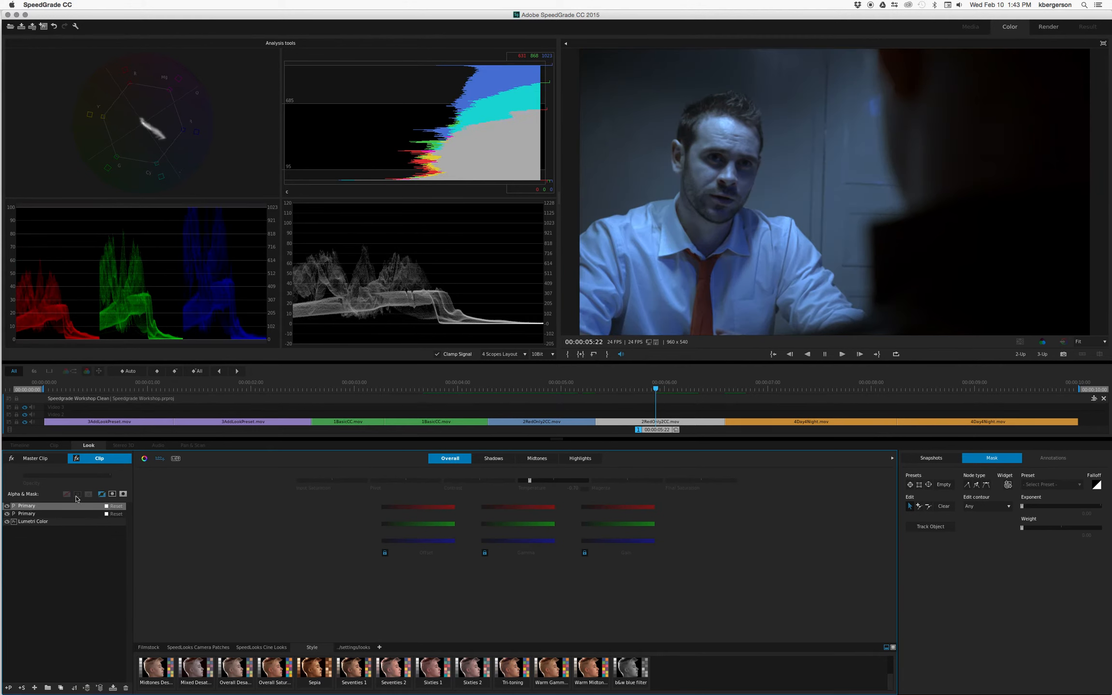
Step: Reduce the blue Primary layer's opacity to roughly half, and compare the shot with the layer hidden and shown
drag(109, 476, 72, 475)
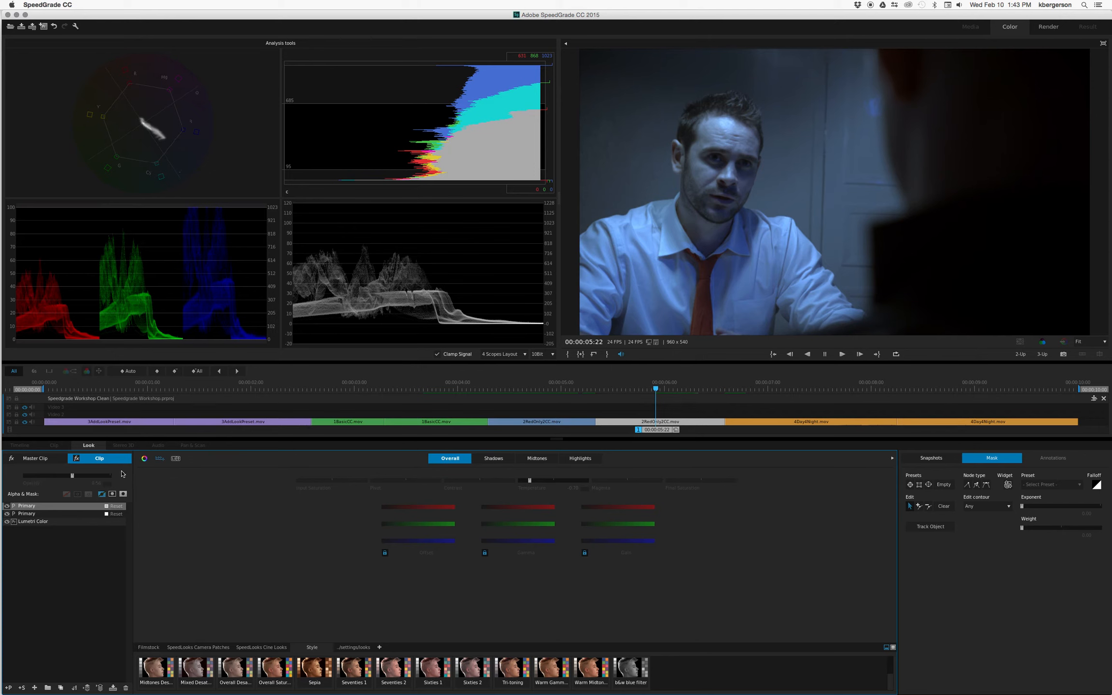
click(7, 505)
click(7, 506)
click(7, 505)
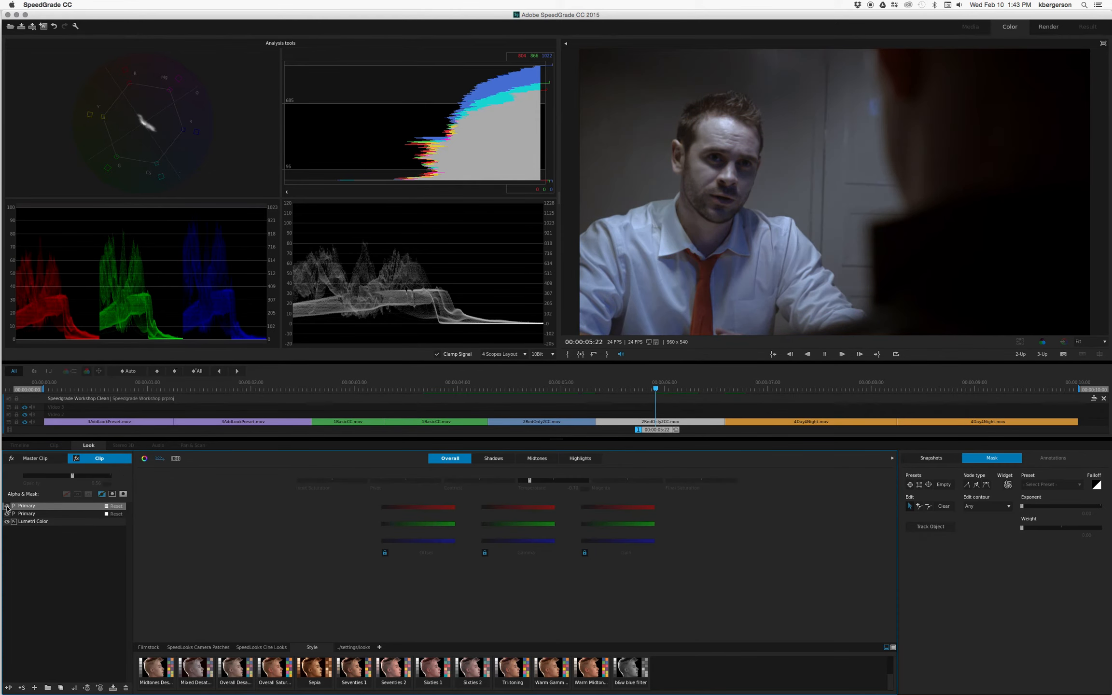
drag(72, 476, 72, 476)
drag(68, 476, 69, 476)
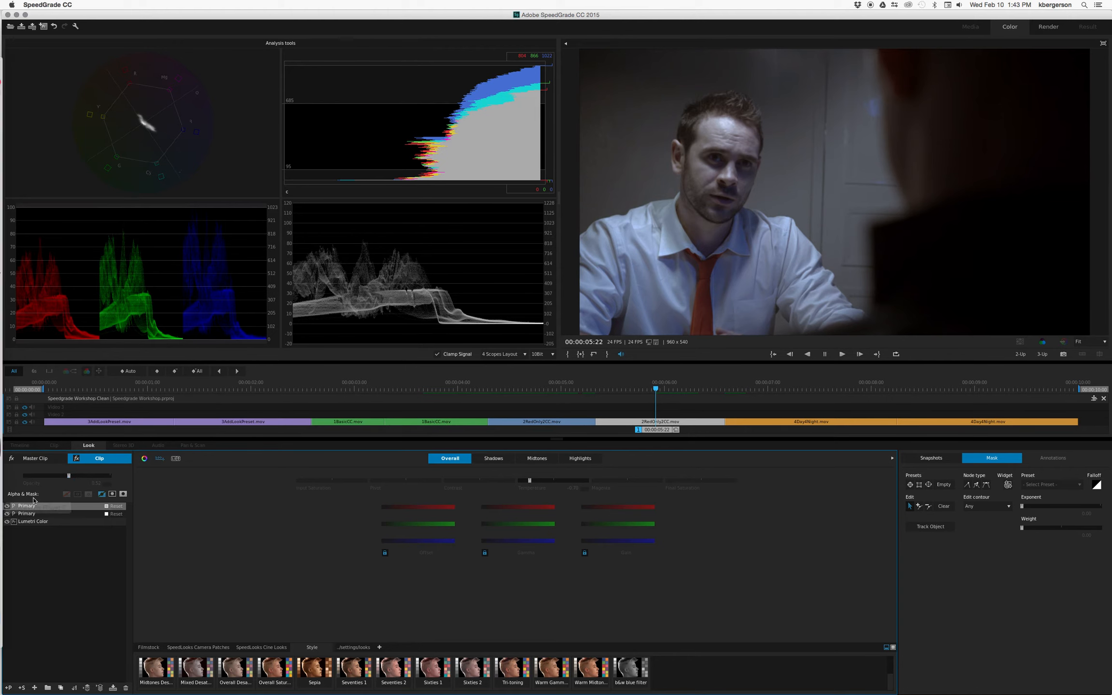
click(7, 506)
click(7, 506)
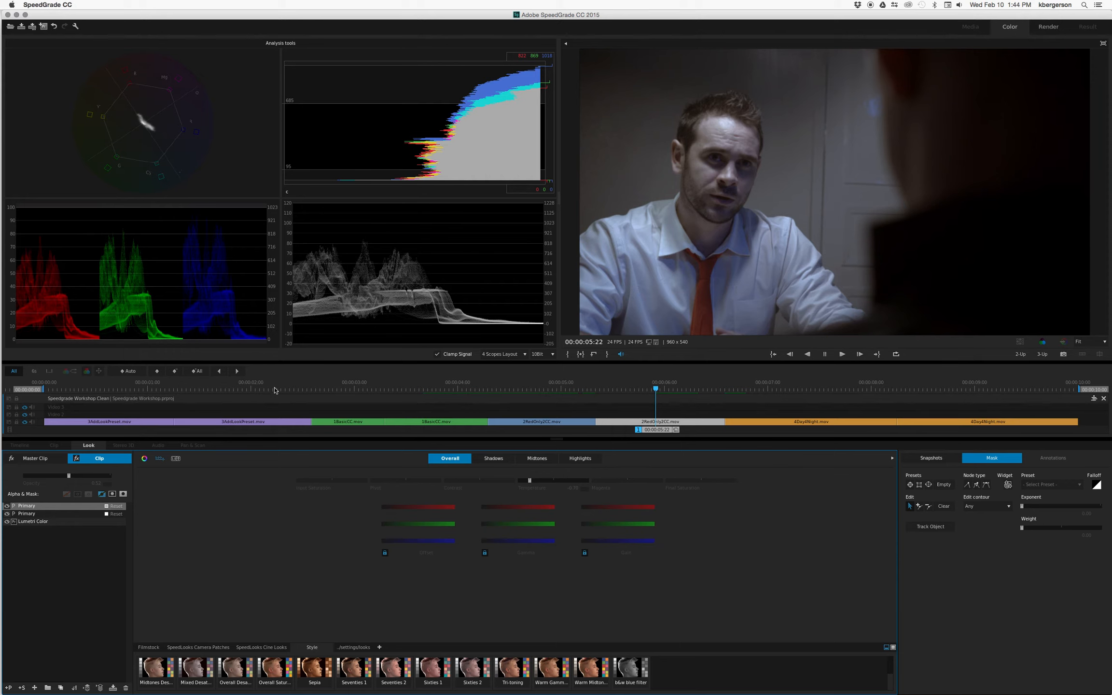
Step: Add a Secondary layer and sample the red tie from its knot downward to key its colour
click(22, 688)
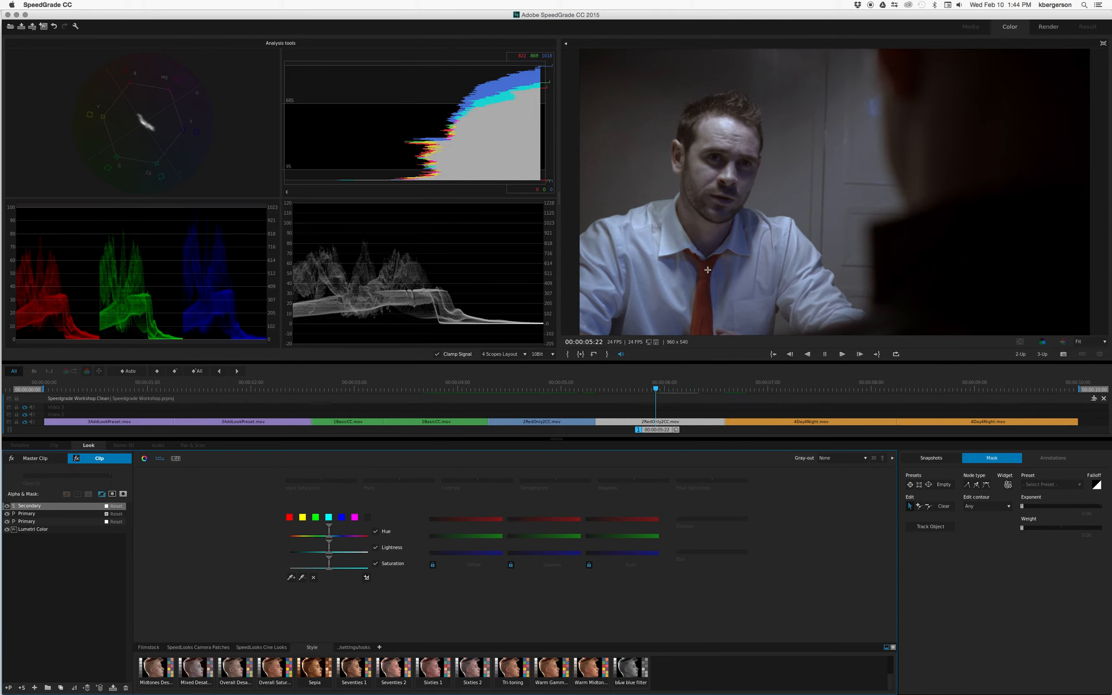
drag(709, 265, 703, 328)
drag(702, 265, 704, 328)
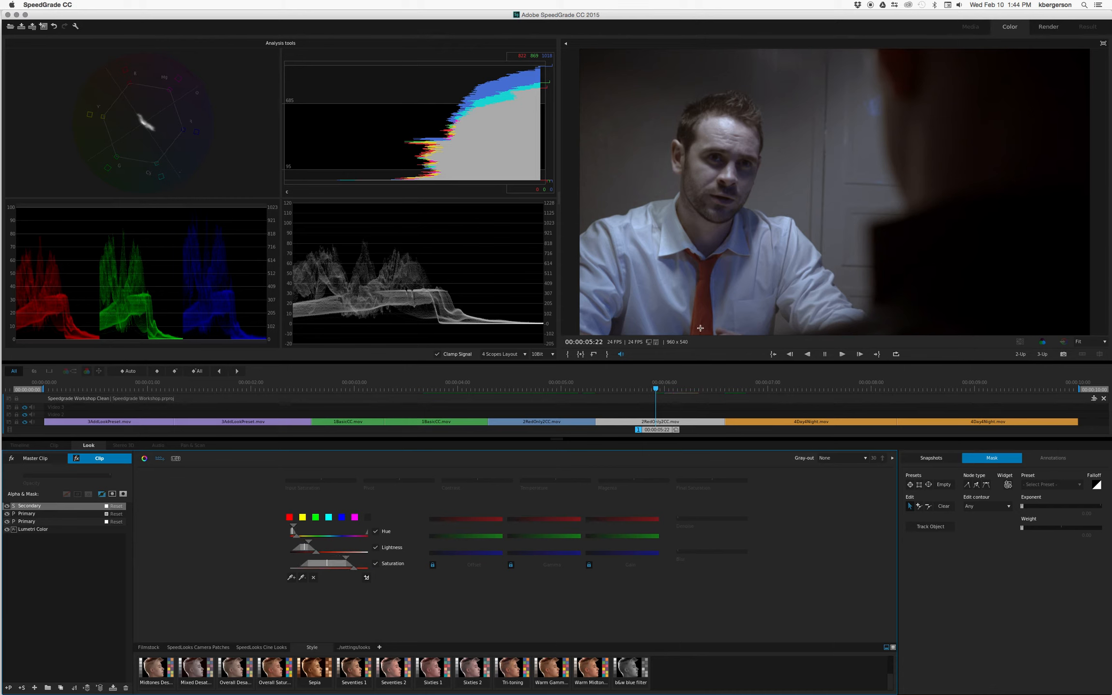
Step: Set Gray-out to White/Black, narrow the key's saturation range around the tie, and compare with the Secondary layer hidden and shown
click(864, 458)
click(852, 489)
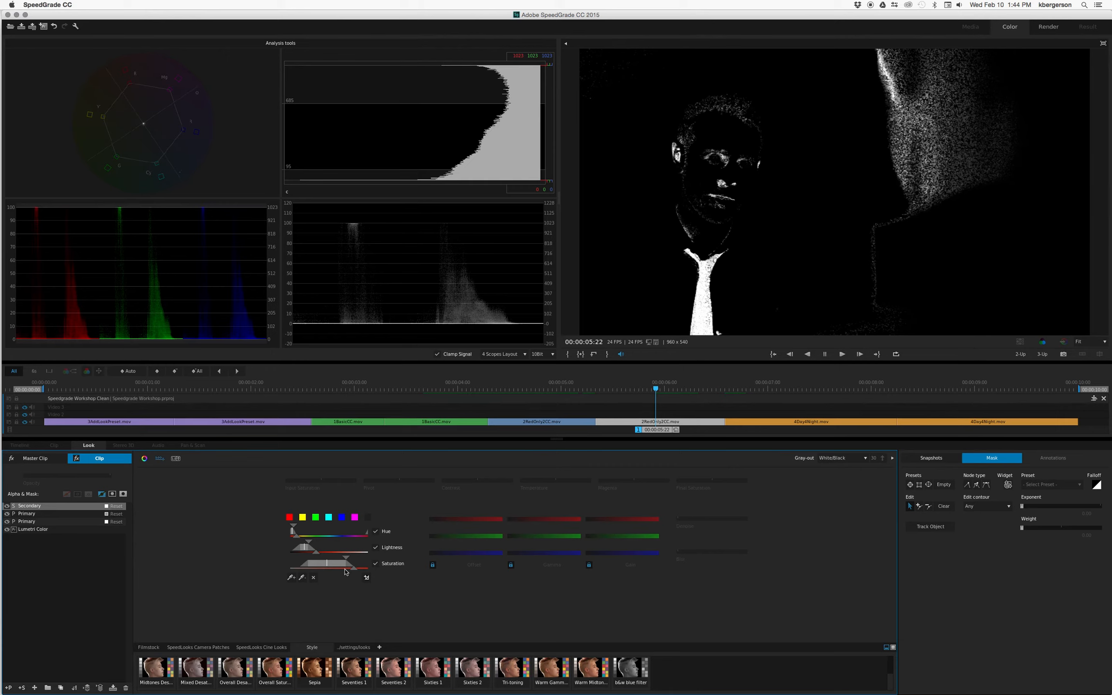
drag(353, 568, 347, 562)
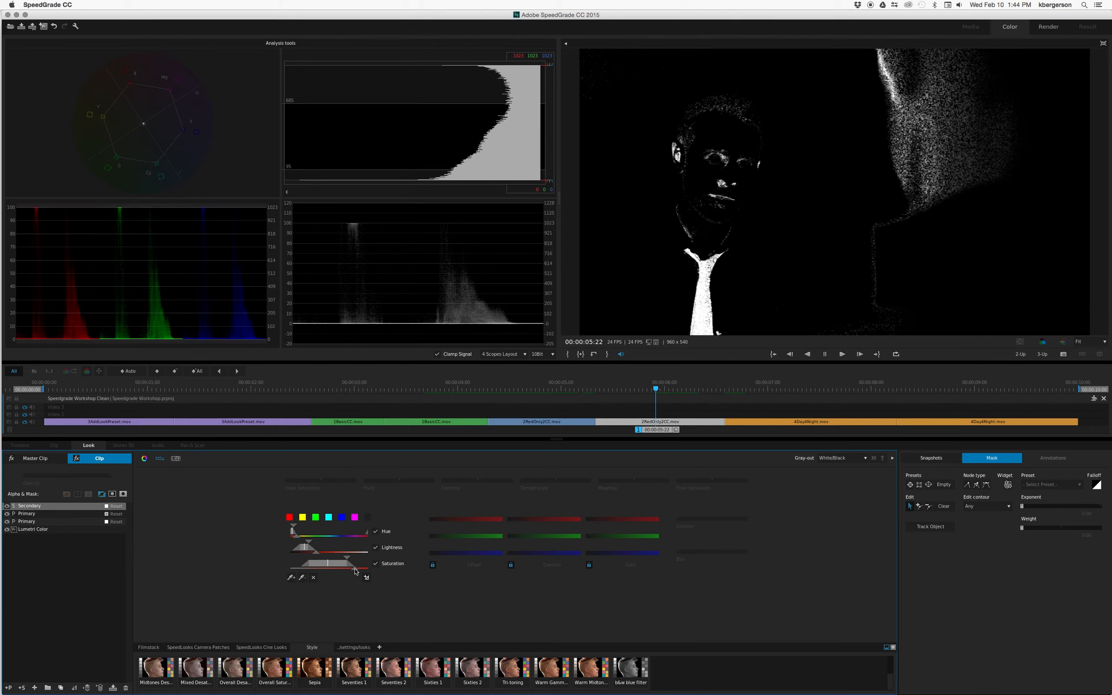
drag(355, 569, 330, 560)
click(7, 506)
click(7, 505)
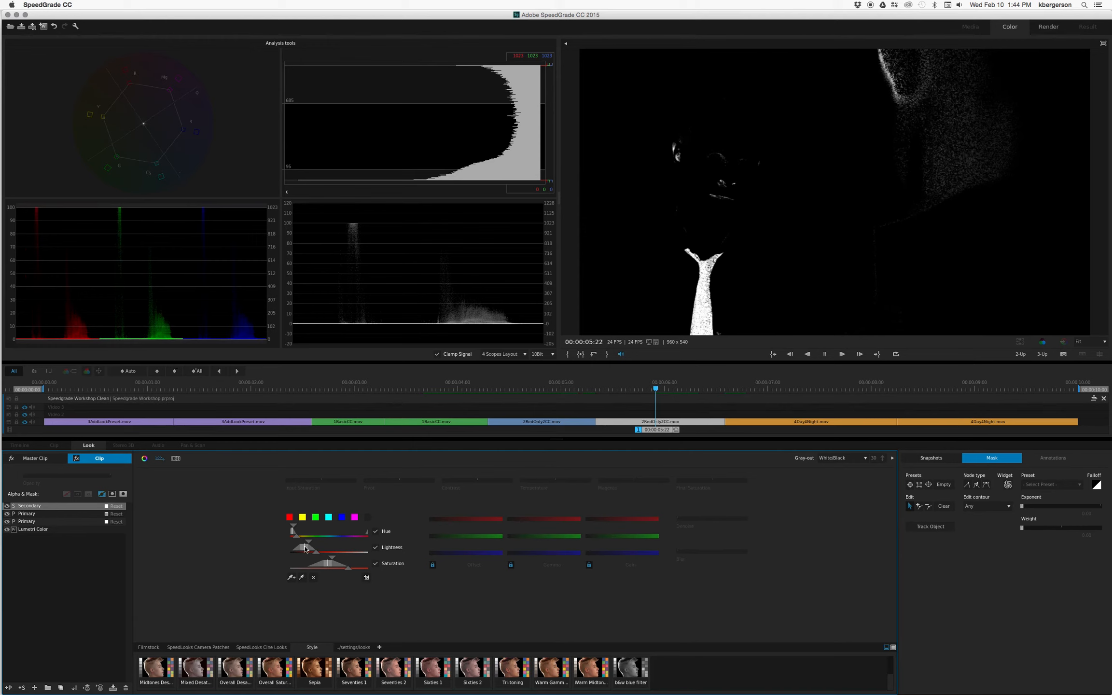
Step: Shift the key's lightness range upward to drop the stray face and background areas, and compare with the Secondary layer hidden and shown
drag(305, 549, 319, 555)
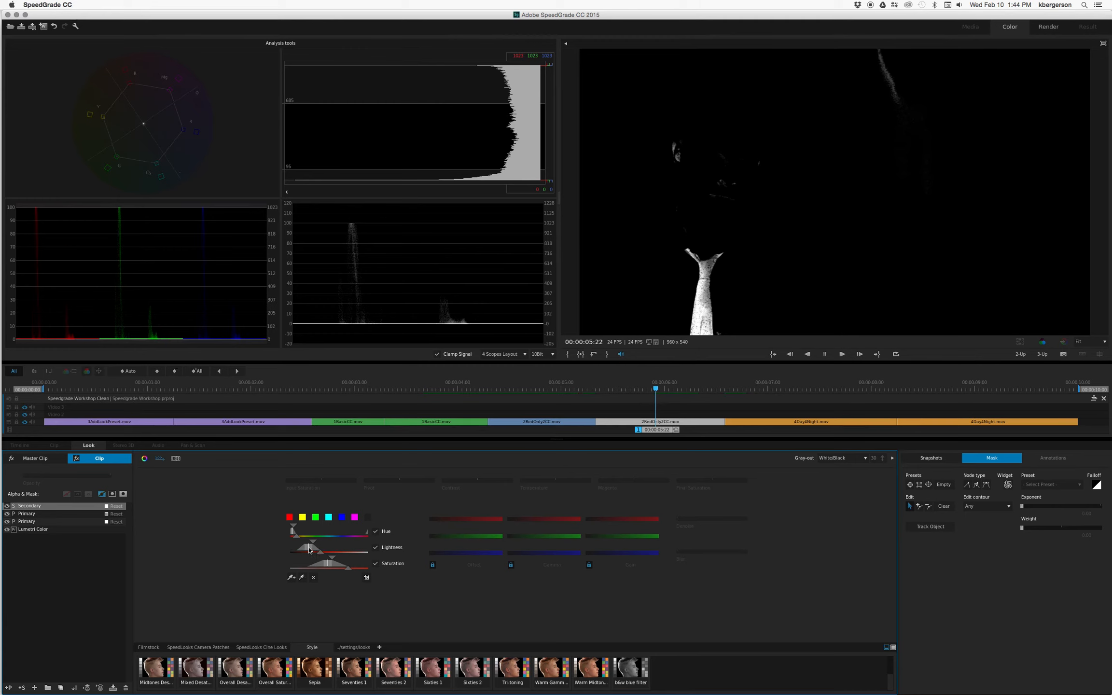
drag(309, 549, 312, 549)
click(7, 507)
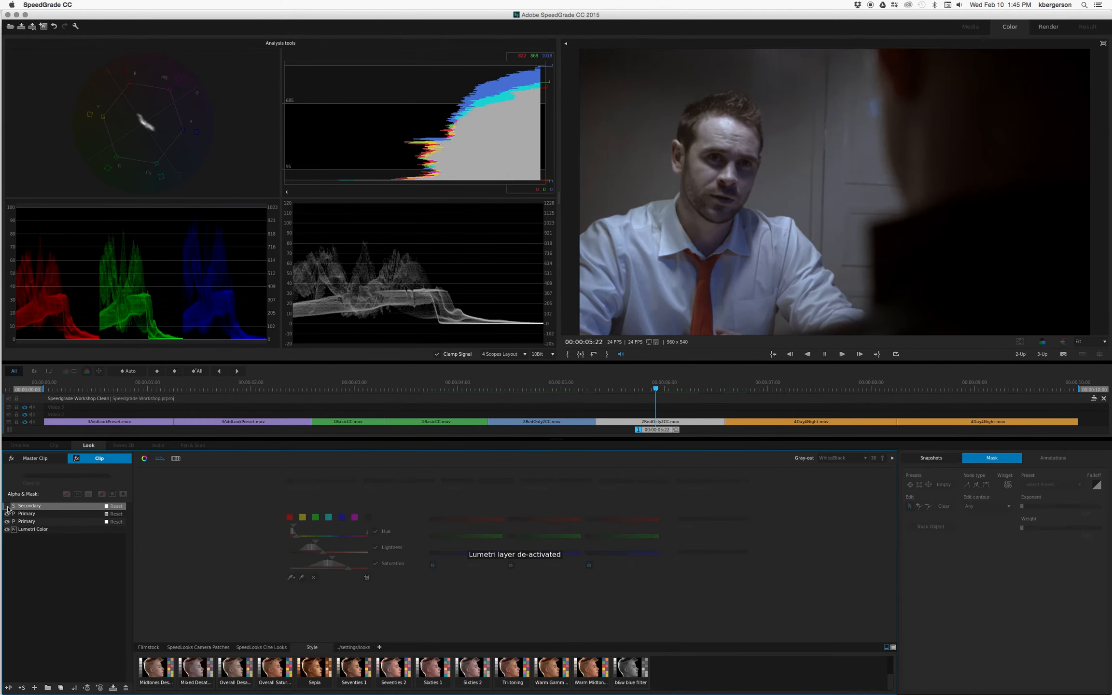
click(7, 507)
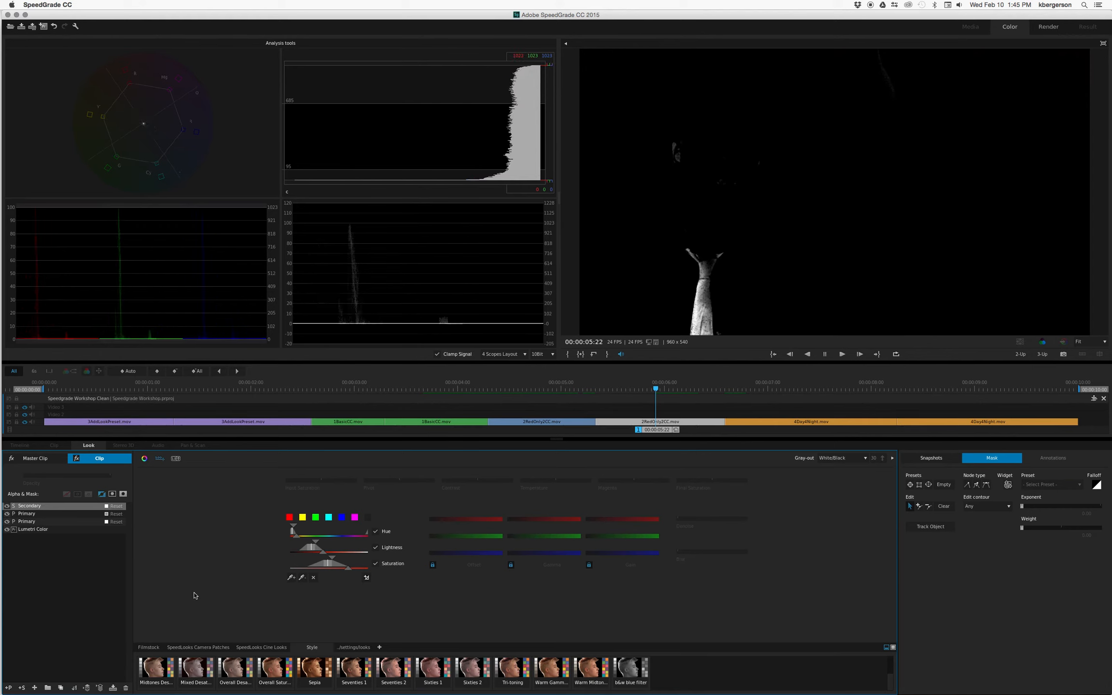
Step: Set Gray-out back to None, raise the Secondary layer's Final Saturation to intensify the red tie, and compare with the layer hidden and shown
click(866, 458)
click(827, 466)
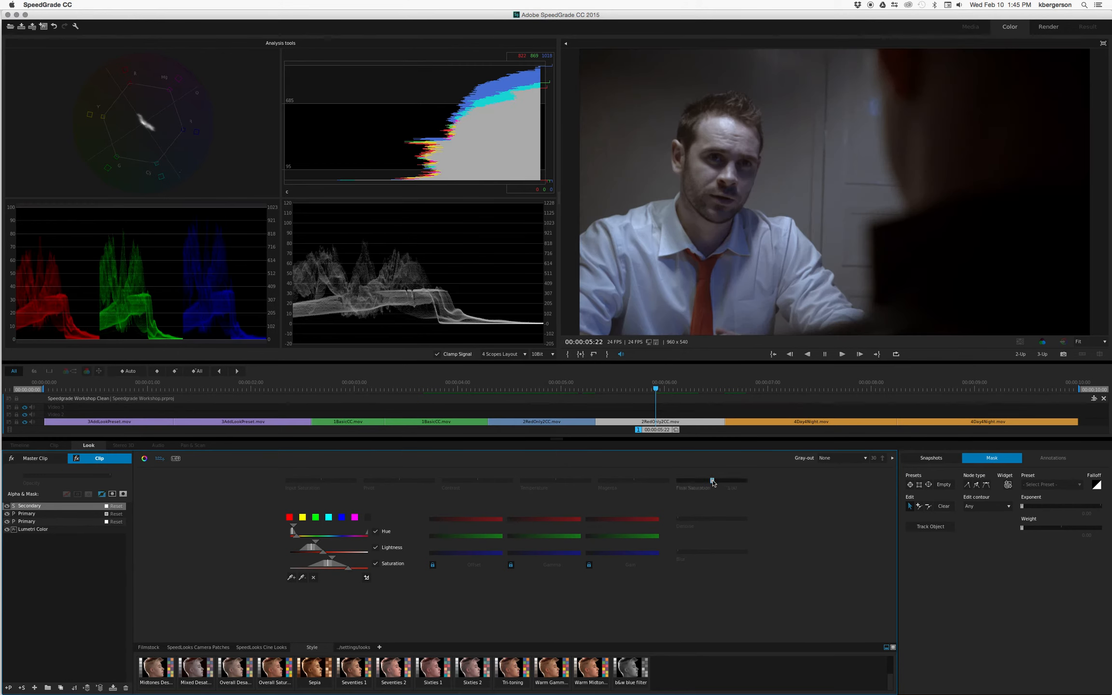
drag(712, 481, 721, 480)
click(8, 506)
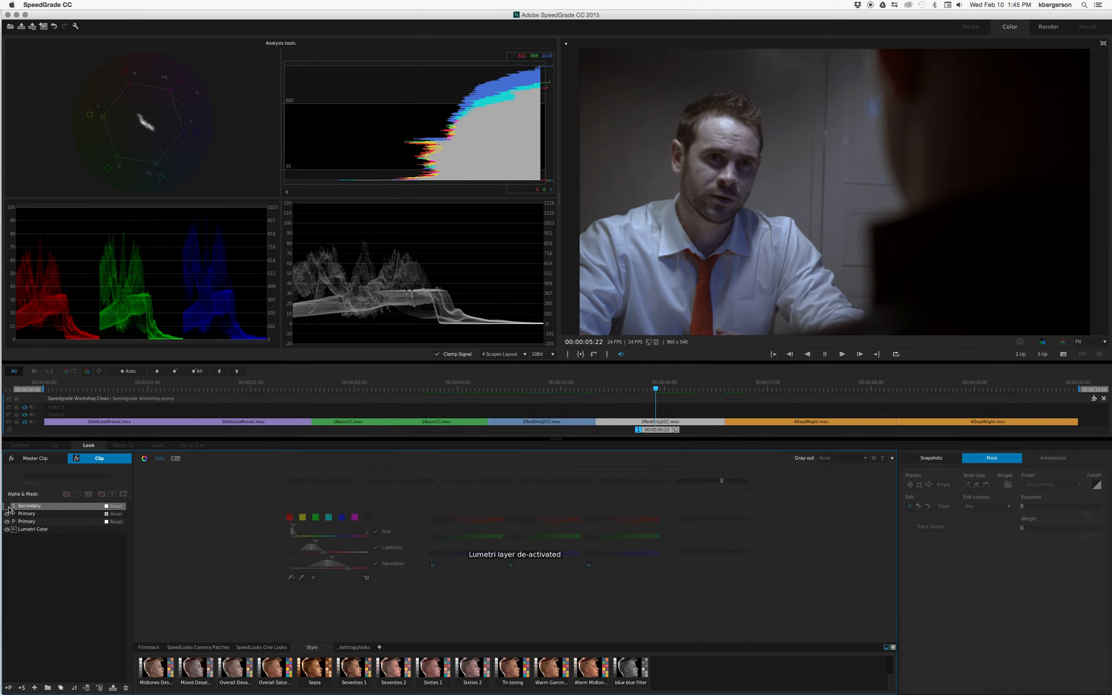
click(8, 506)
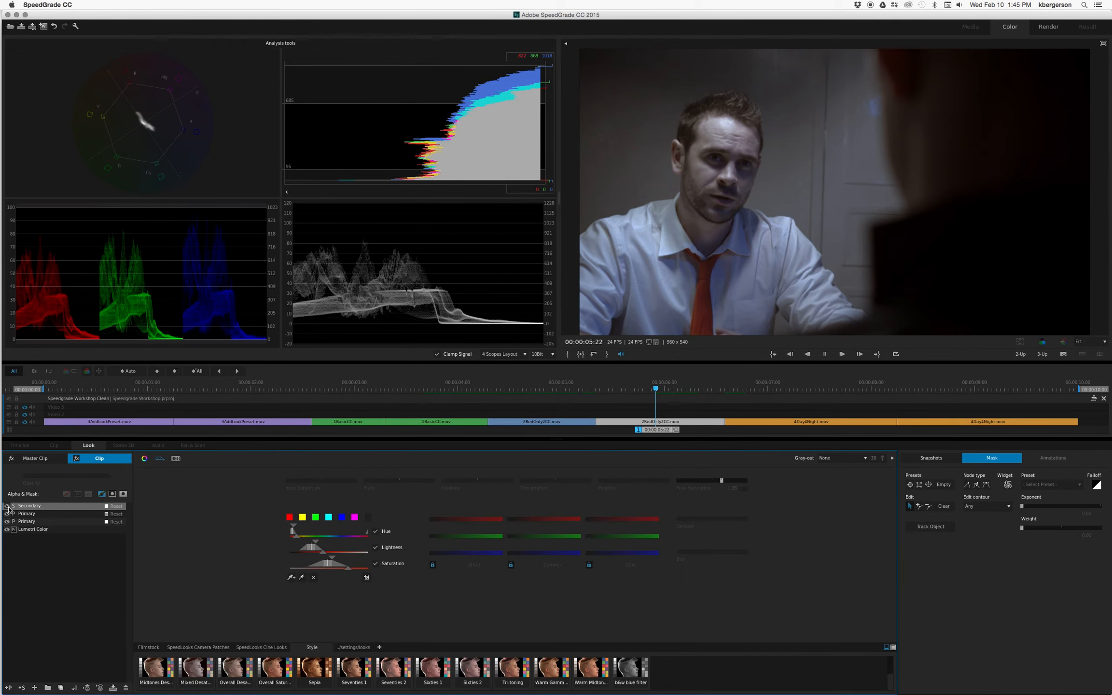
click(7, 506)
click(8, 506)
Step: Add another Primary layer with a preset oval mask, centre it on the man's face, and narrow the inner contour around his head
click(9, 687)
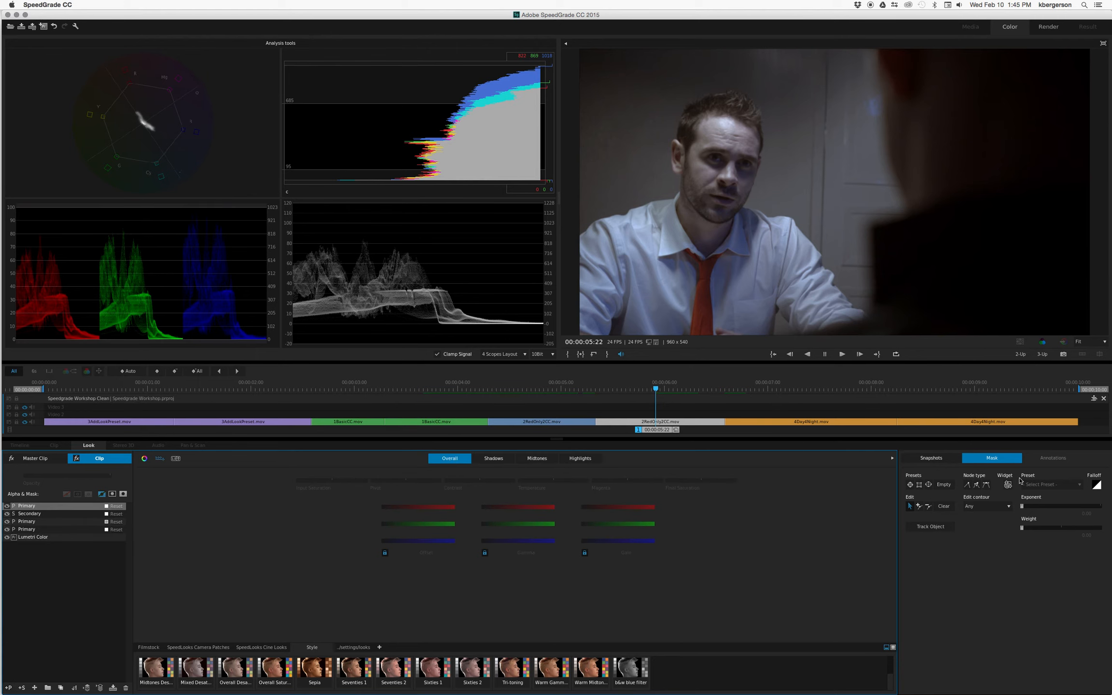
click(929, 485)
drag(823, 190, 728, 173)
drag(611, 176, 645, 176)
drag(869, 177, 802, 177)
Step: Enlarge the oval mask's outer contour around the man by pulling its lower, upper and right-hand edges outward for a softer falloff
drag(741, 269, 744, 320)
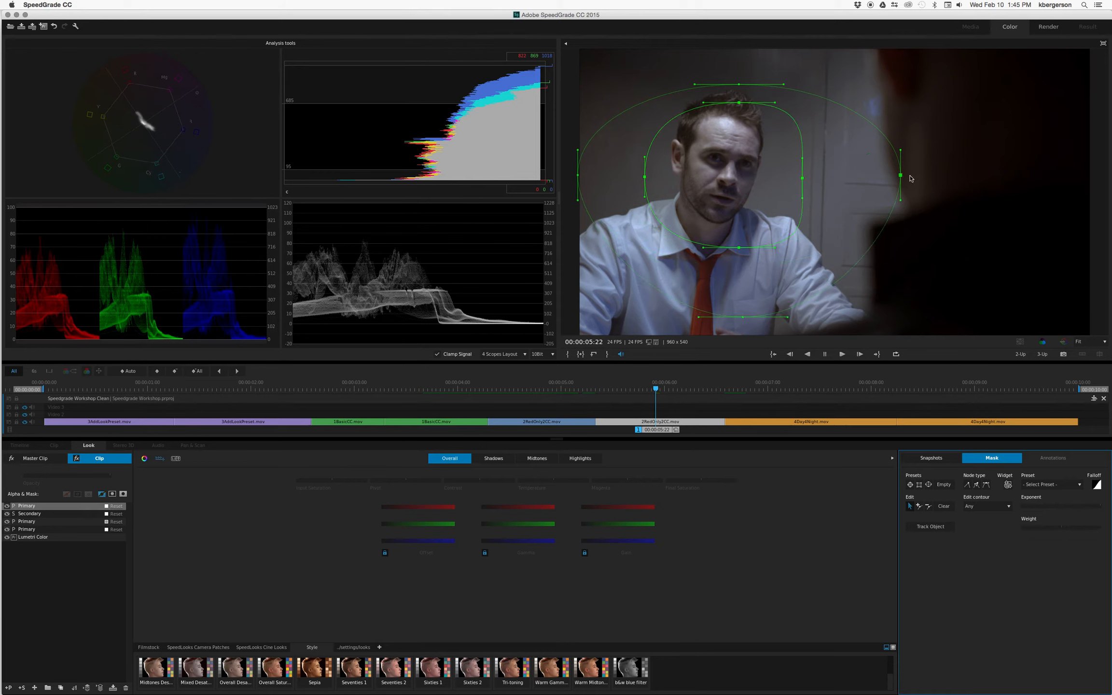
drag(900, 175, 939, 176)
drag(738, 85, 734, 45)
drag(712, 318, 666, 323)
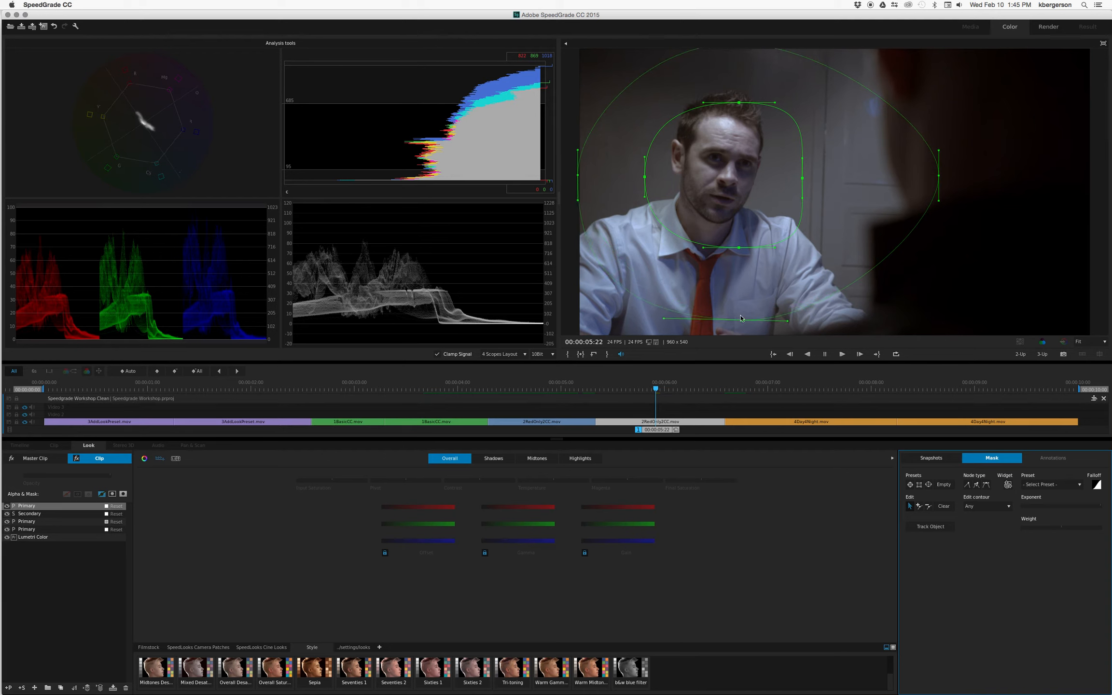
drag(743, 320, 745, 328)
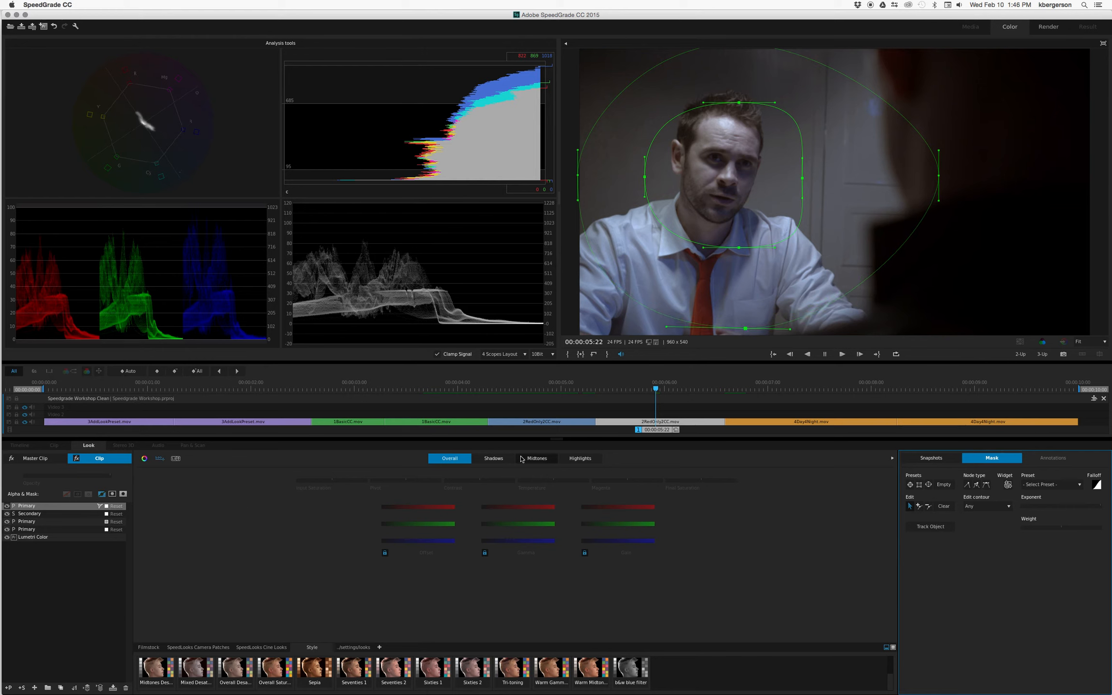
Step: Lower the masked Primary layer's overall Gamma to about 0.32 on all channels, and compare with the layer hidden and shown
click(463, 459)
click(465, 460)
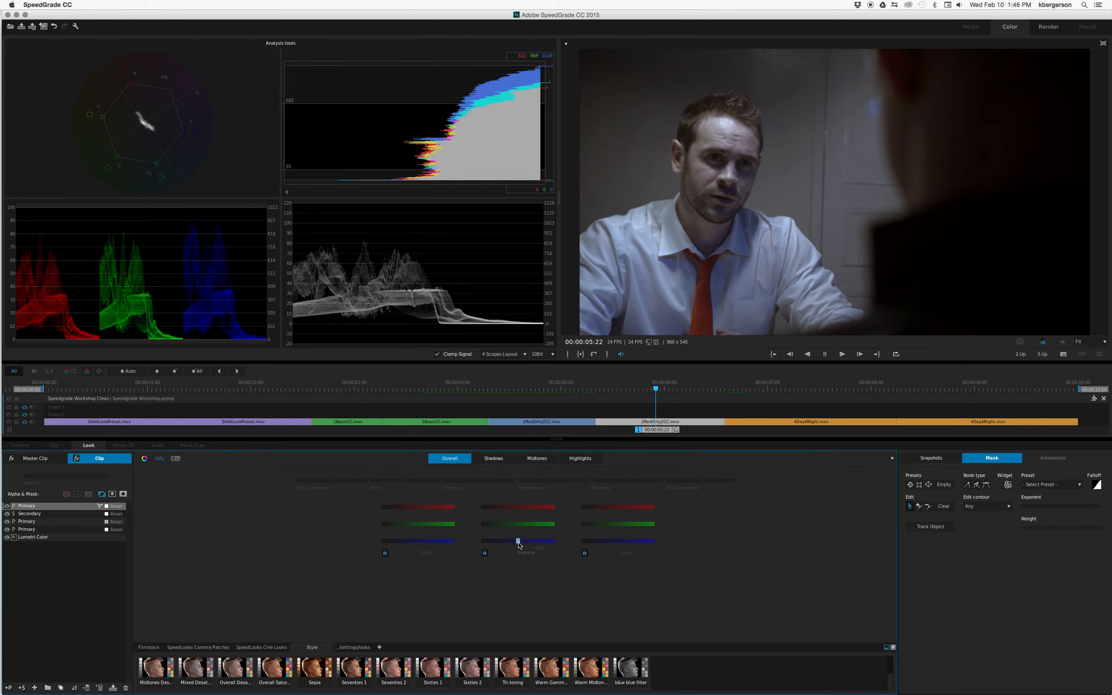
drag(517, 542, 507, 540)
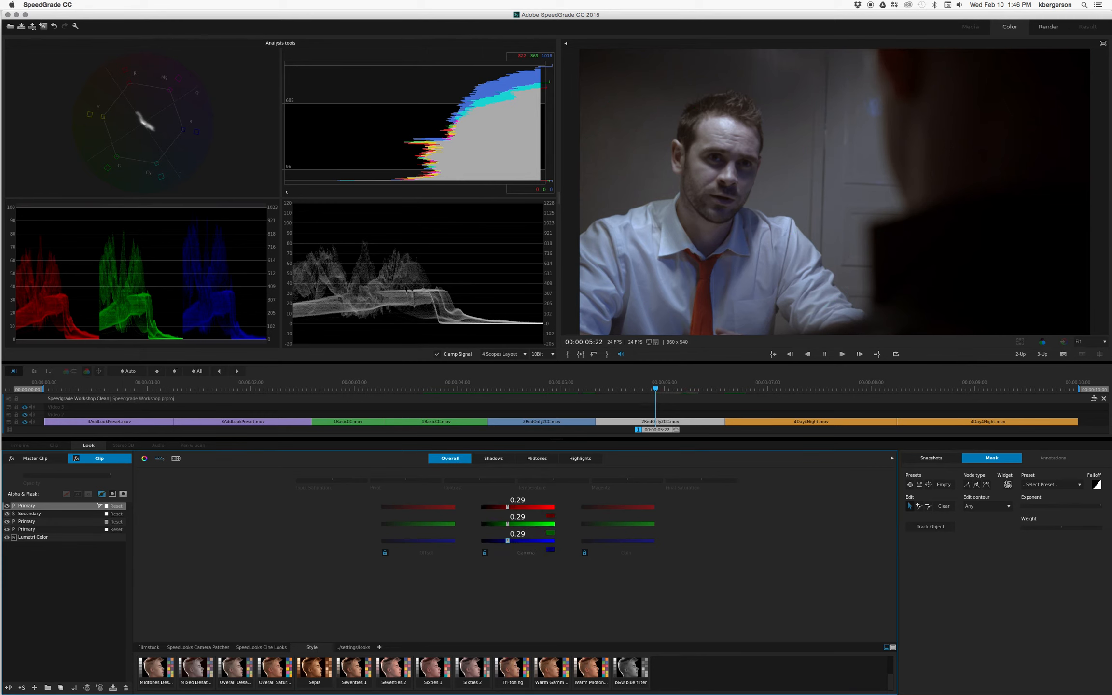
click(7, 505)
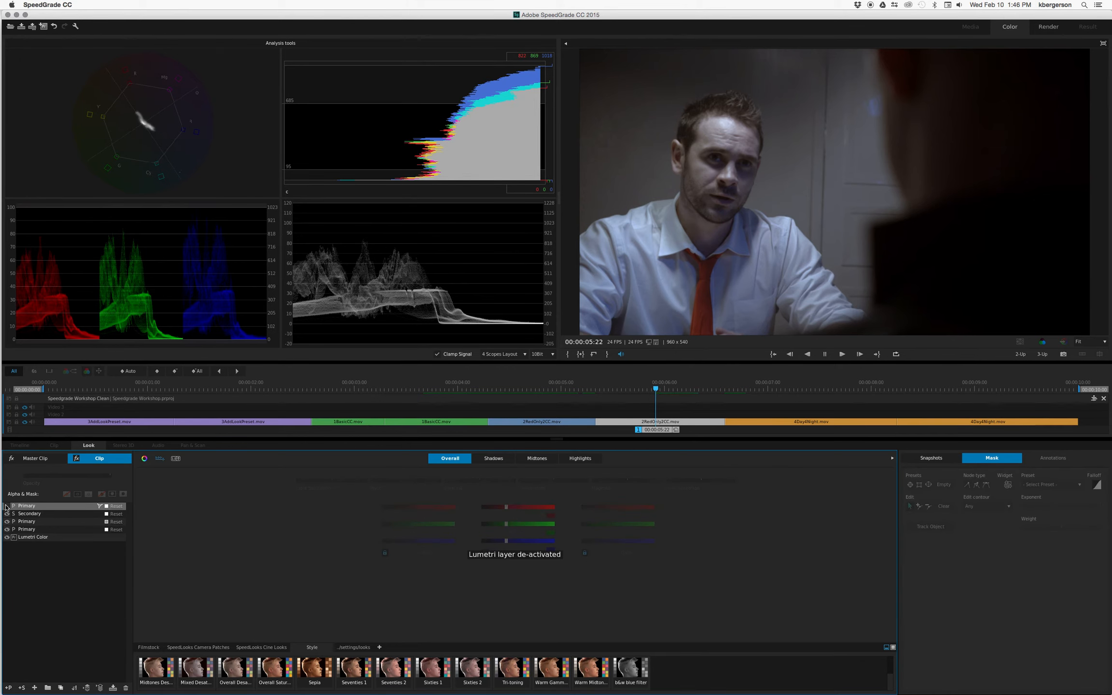
click(7, 506)
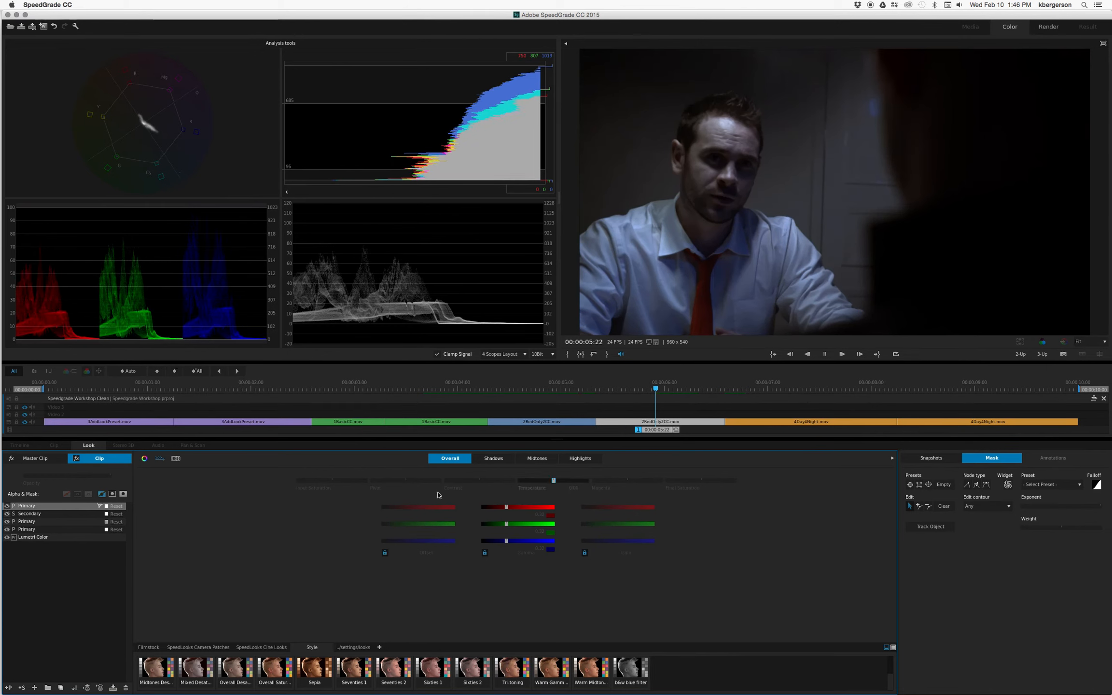
Step: Apply the masked Primary grade to the outside of the mask, and compare with the layer hidden and shown
click(123, 494)
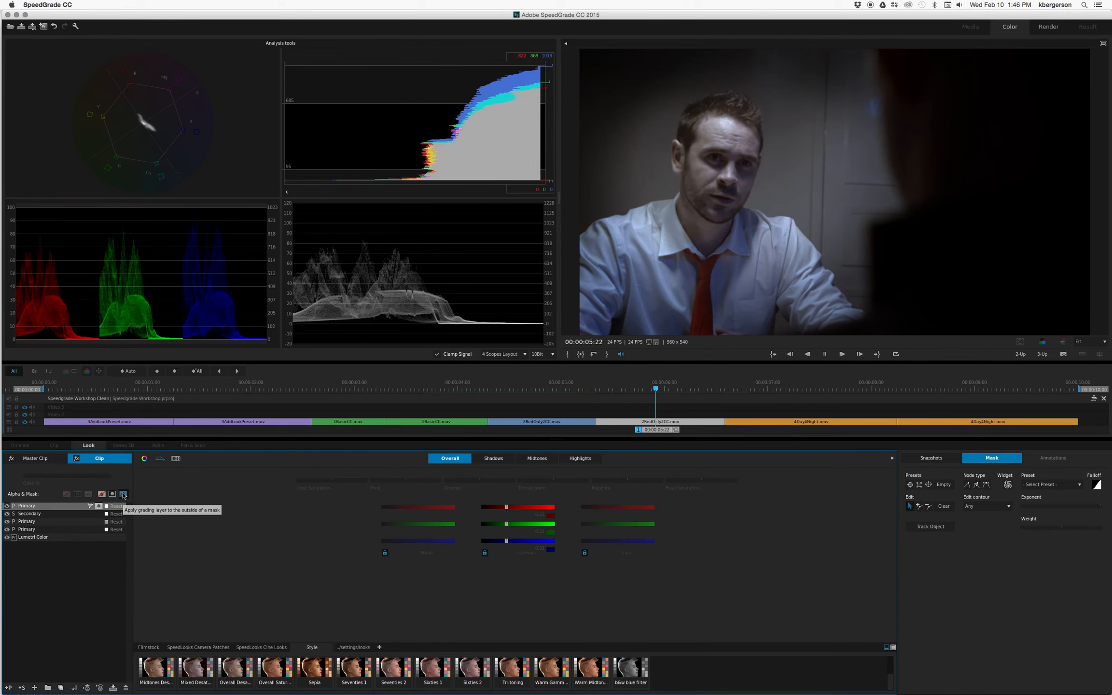
click(7, 507)
click(7, 507)
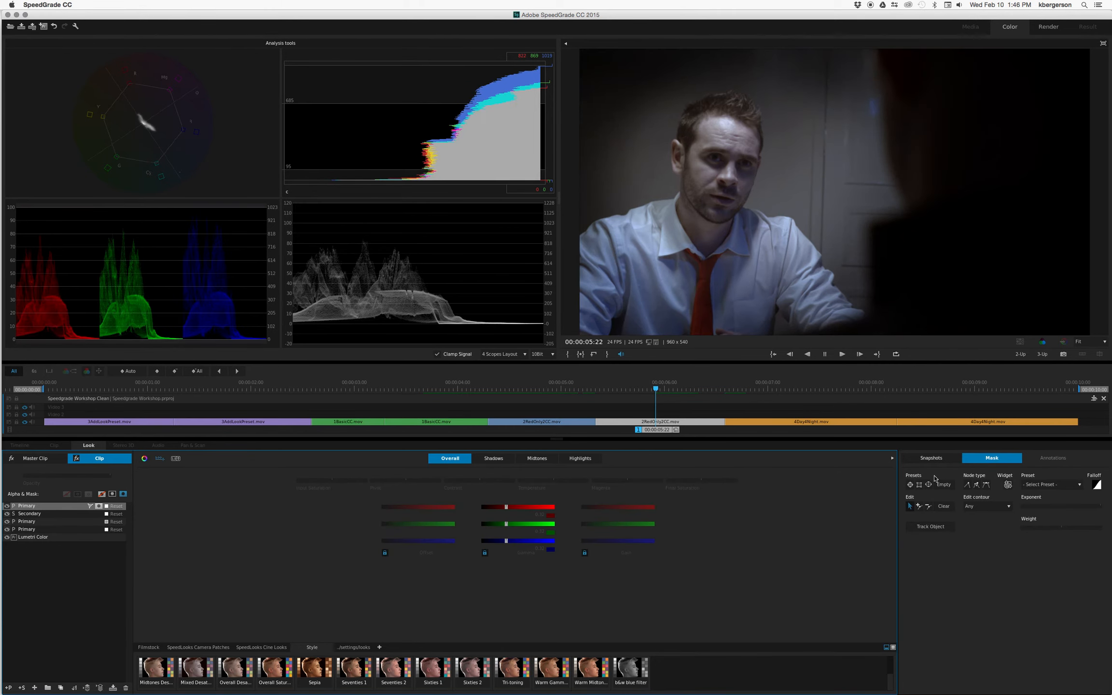
Step: Extend the mask's outer contour beyond the frame's left edge, lengthen its right-hand curve handle, and compare with the vignette hidden and shown
click(1008, 484)
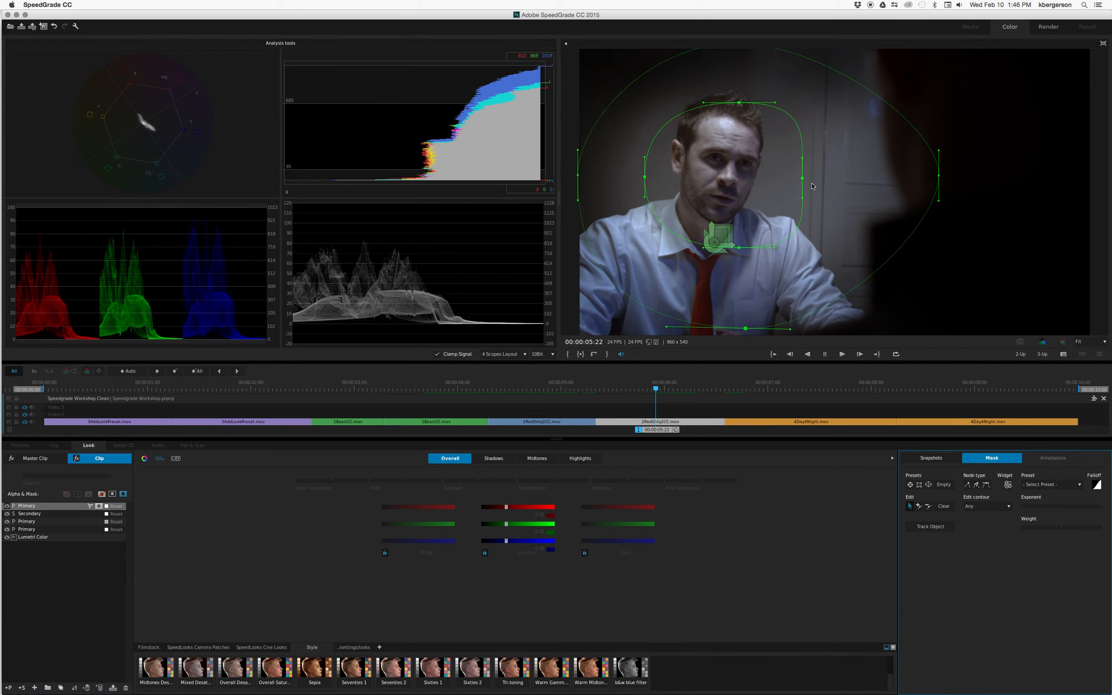
click(576, 176)
drag(574, 179, 512, 179)
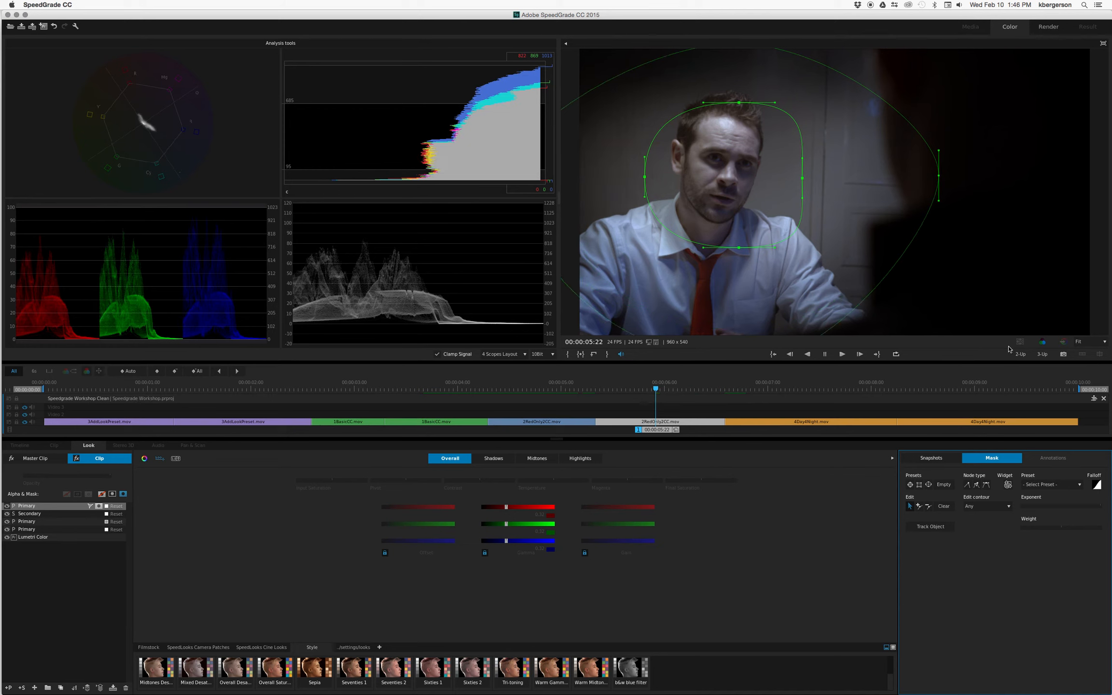
drag(939, 200, 941, 222)
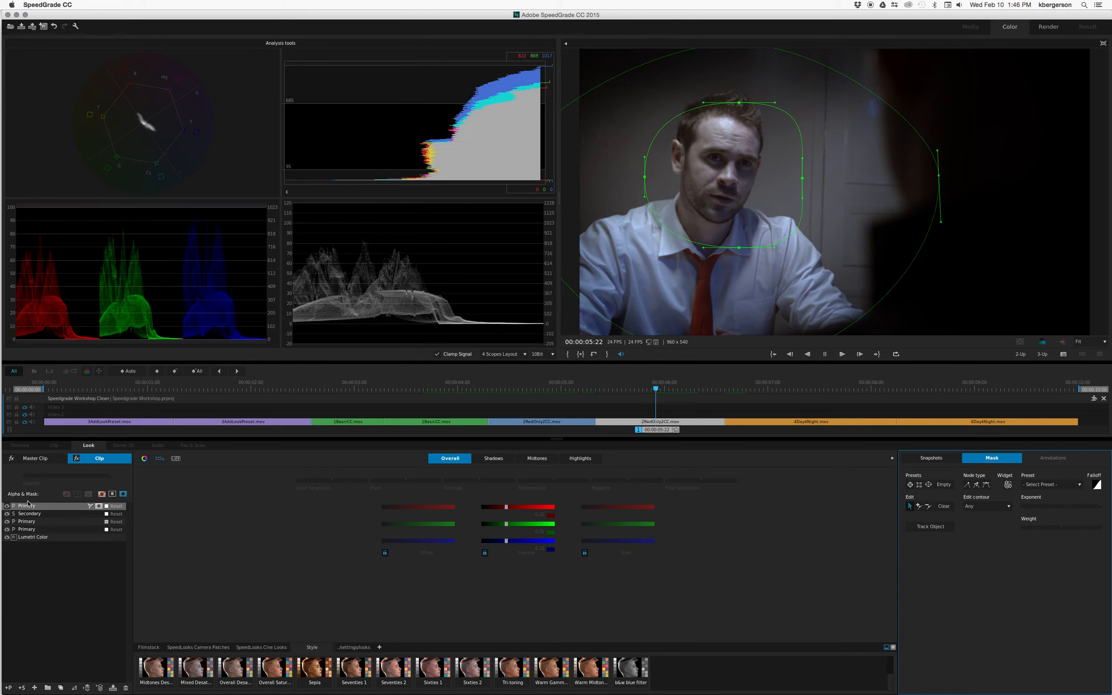
click(6, 506)
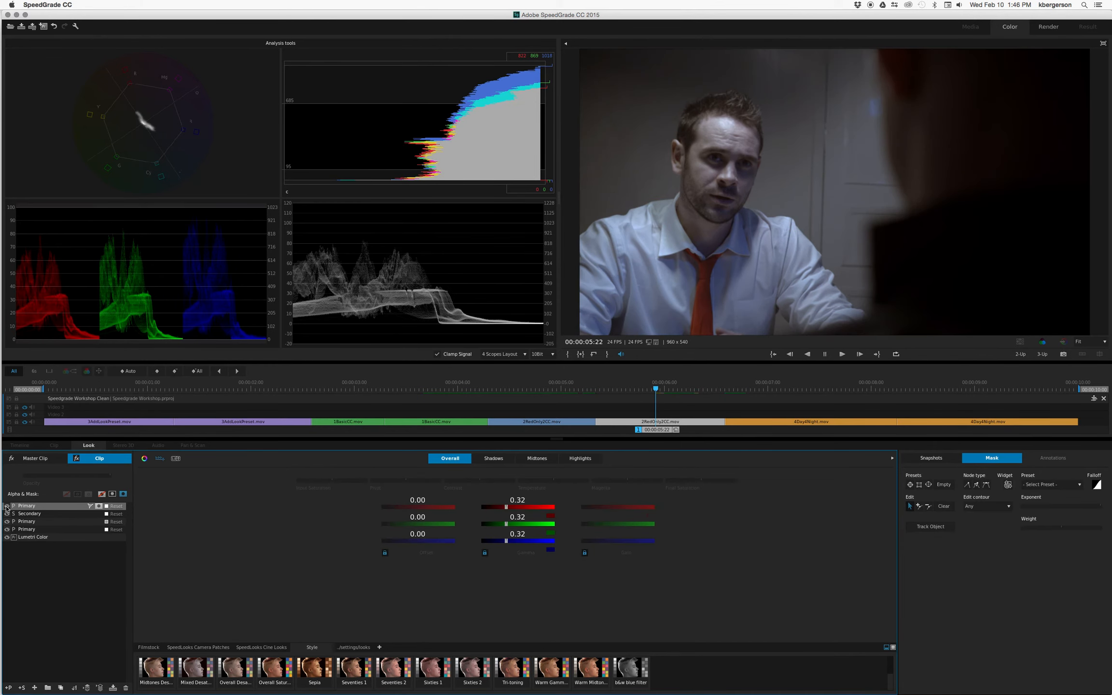
click(7, 507)
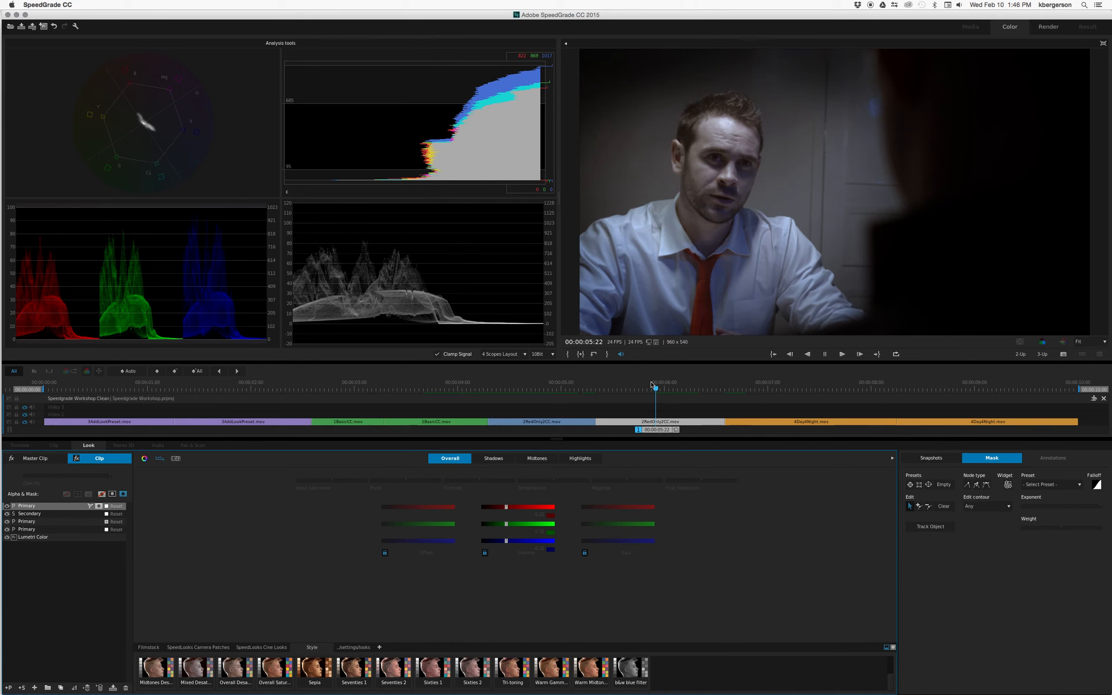
Step: Go to the lake clip at 00:00:08:19, raise its Primary layer's overall Contrast, and compare with the layer hidden and shown
click(694, 389)
drag(706, 388, 953, 395)
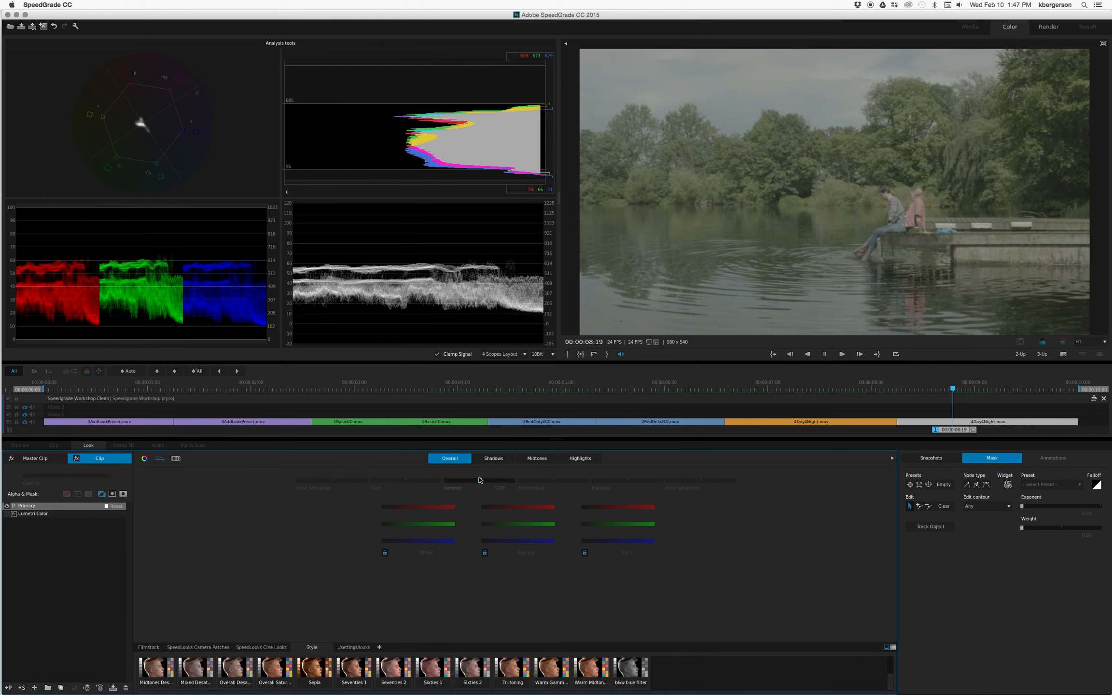
drag(479, 480, 480, 480)
click(8, 505)
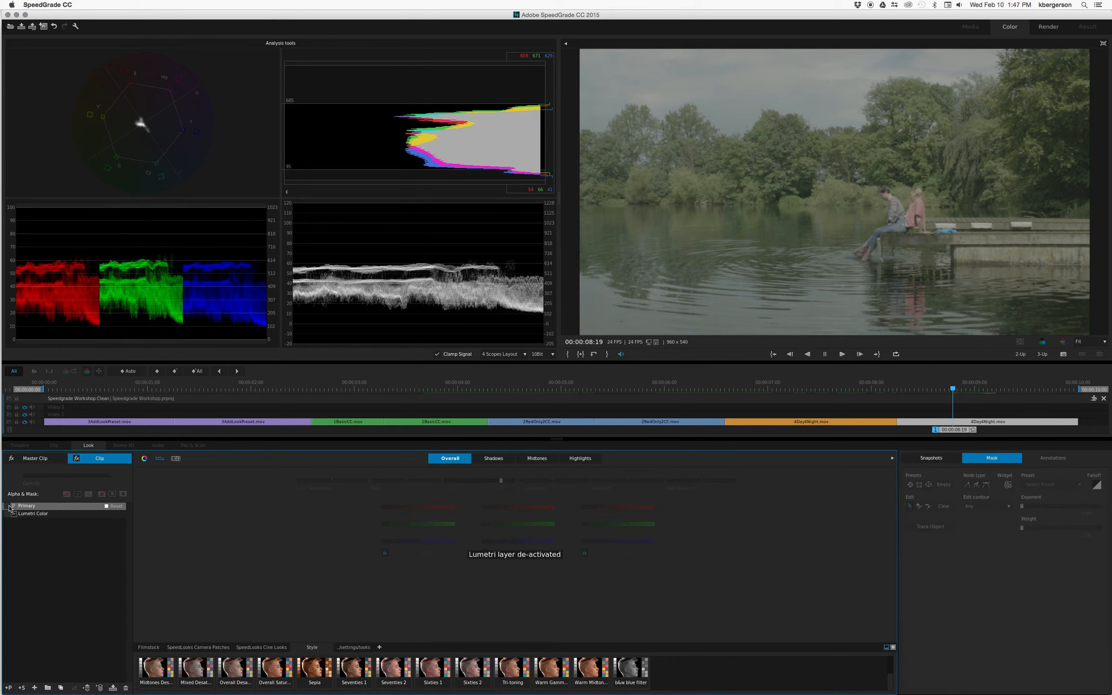
click(7, 506)
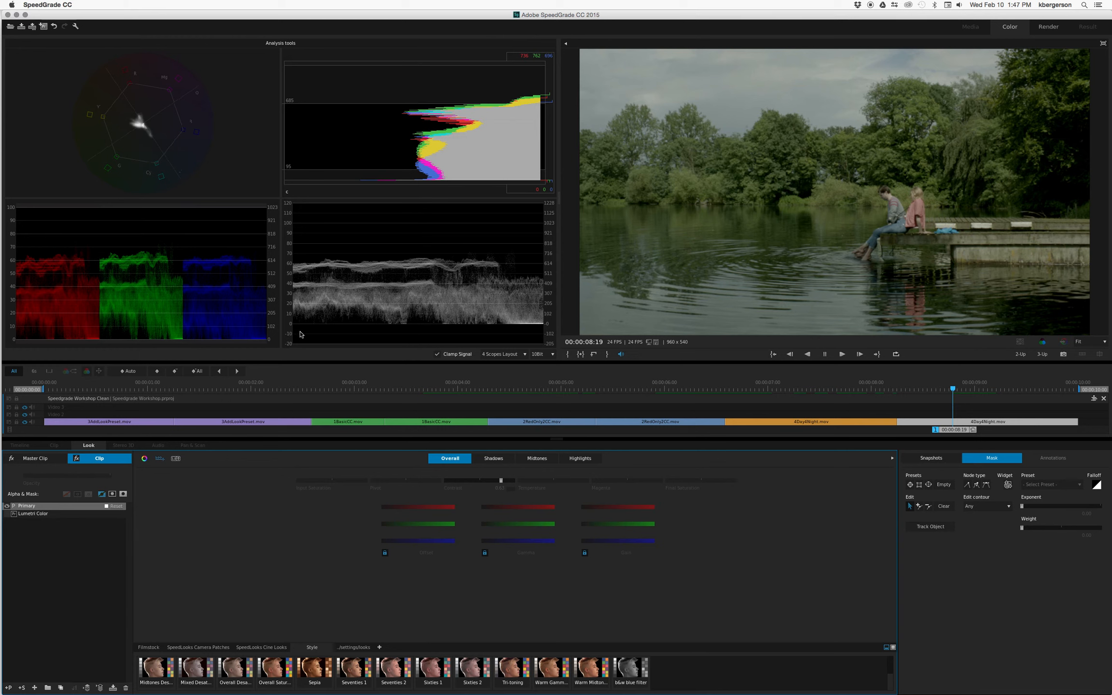
Step: Raise the lake clip's Highlights Gain to 0.53 on all channels and compare against the ungraded image
click(579, 459)
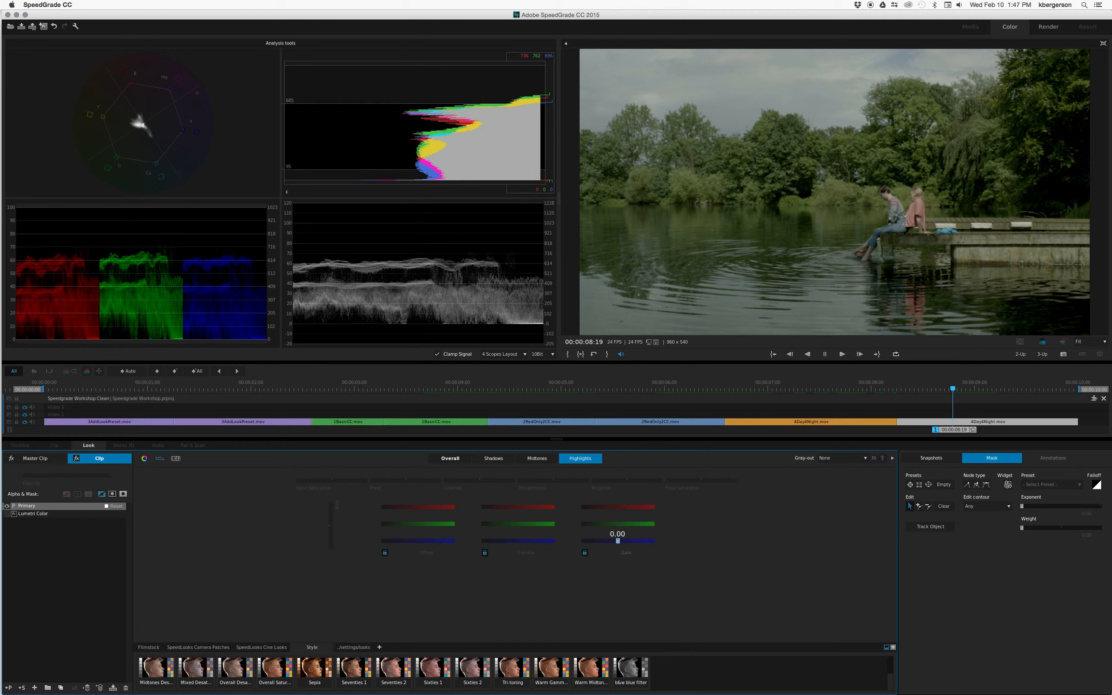
mouse_move(617, 541)
drag(620, 541, 637, 541)
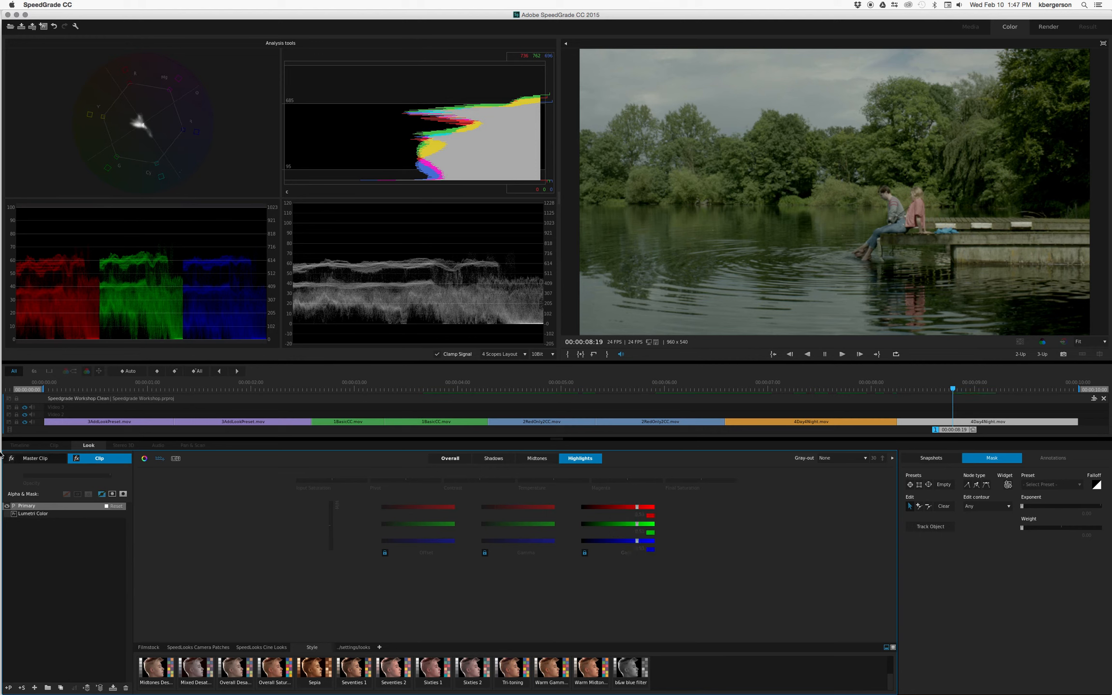
click(7, 505)
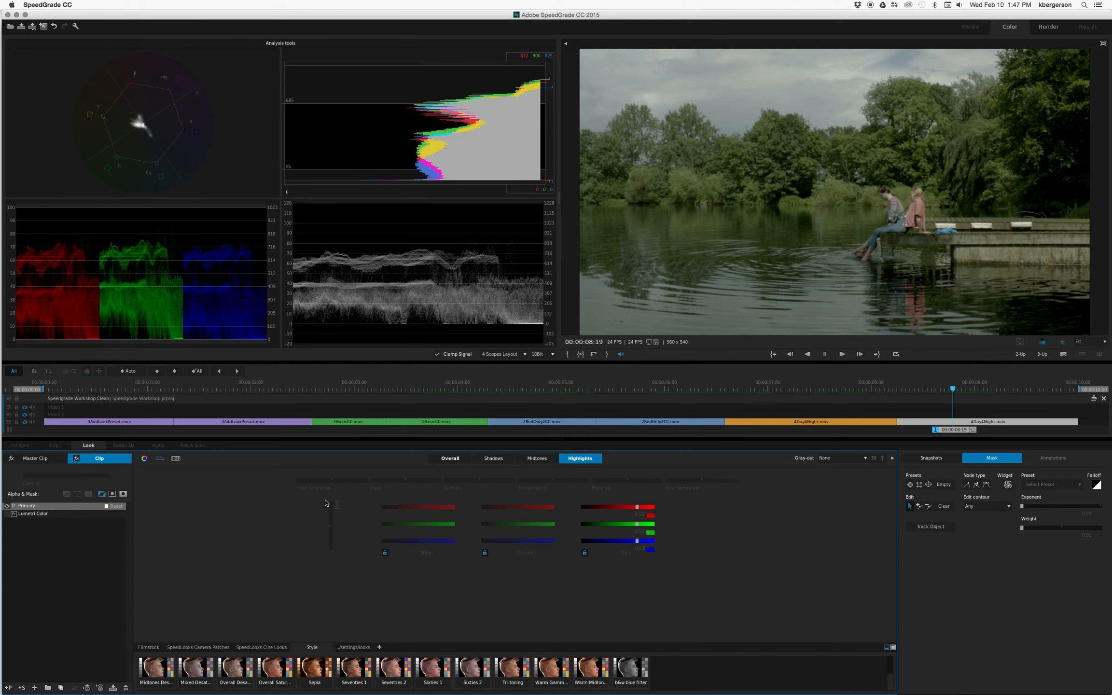
Step: Lower the Highlights Input Saturation slightly on the lake clip, and compare repeatedly with the Primary layer hidden and shown
drag(331, 481, 320, 480)
click(8, 506)
click(7, 506)
drag(321, 480, 321, 481)
click(8, 506)
click(7, 506)
click(8, 506)
click(8, 506)
Step: Lower the Highlights Final Saturation in small adjustments, and compare with the Primary layer hidden and shown
drag(701, 480, 700, 480)
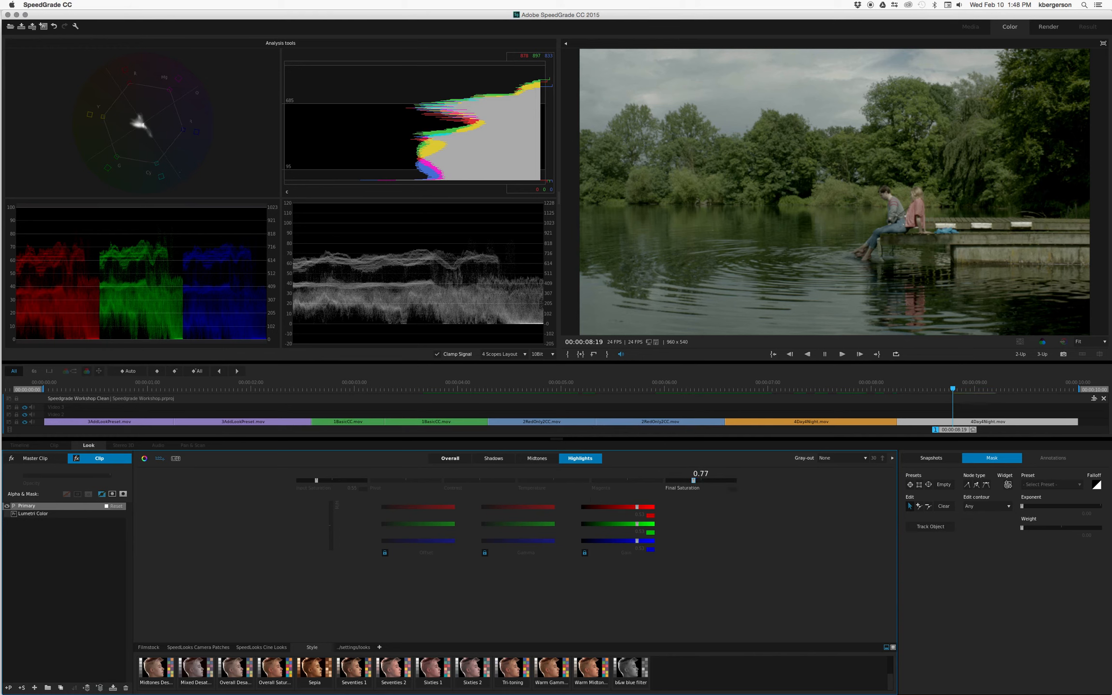
drag(690, 480, 691, 480)
click(7, 506)
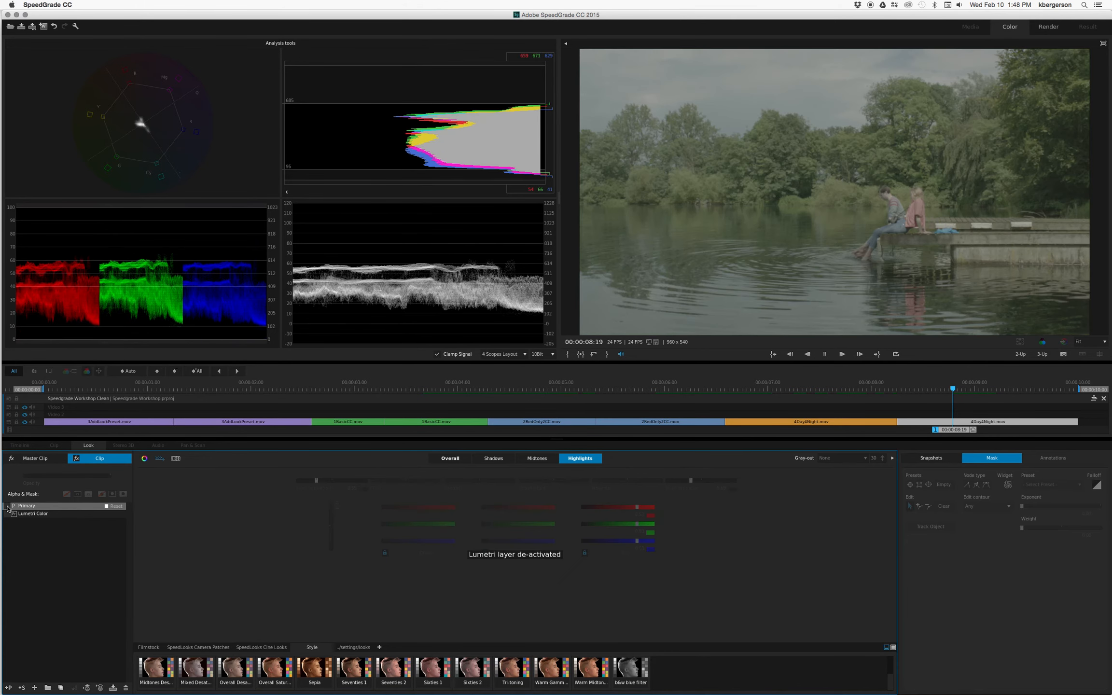
click(7, 507)
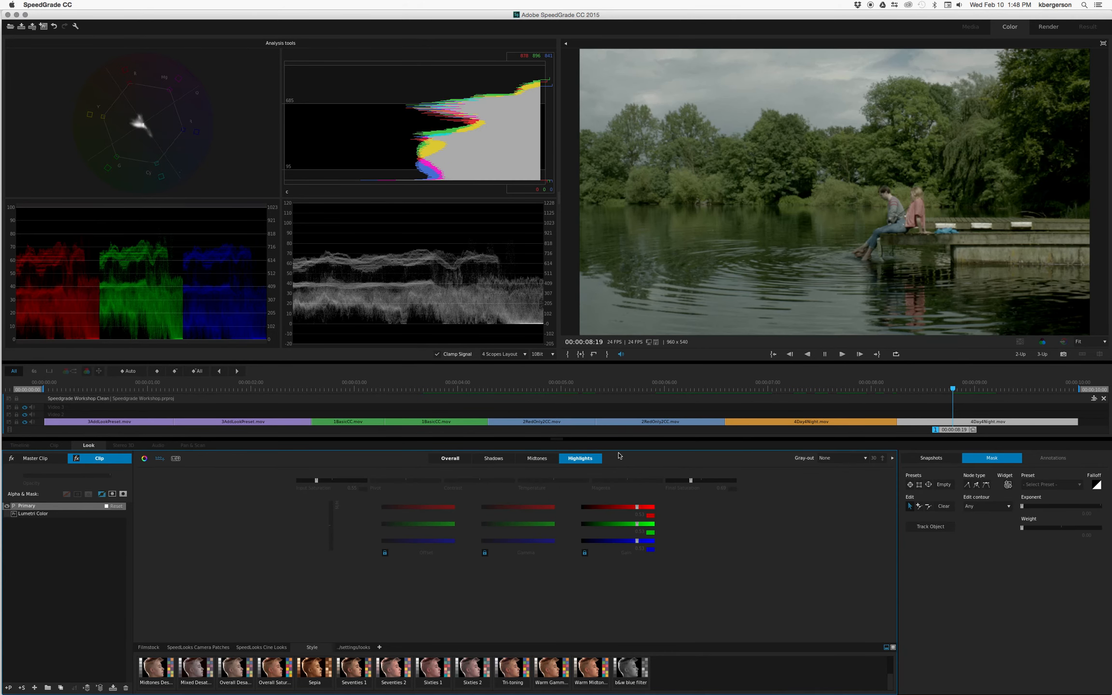
drag(691, 480, 689, 480)
click(7, 505)
click(7, 506)
Step: Add the Day4Night style look above the lake clip's Primary layer and collapse its layer group
drag(890, 680, 890, 660)
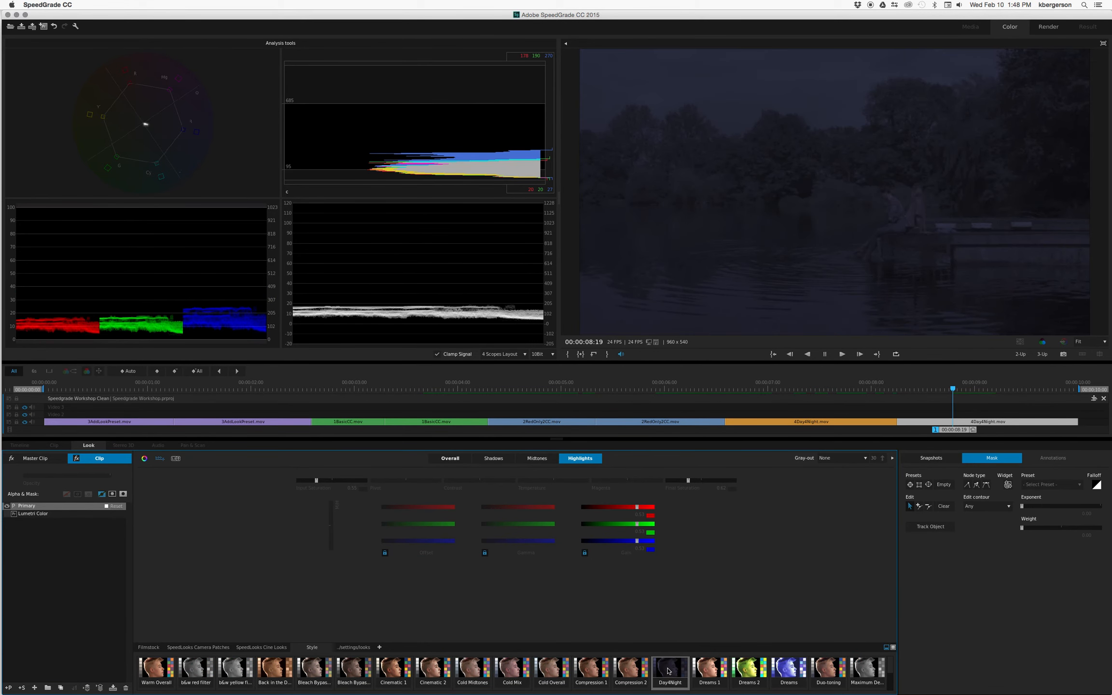
drag(668, 670, 30, 505)
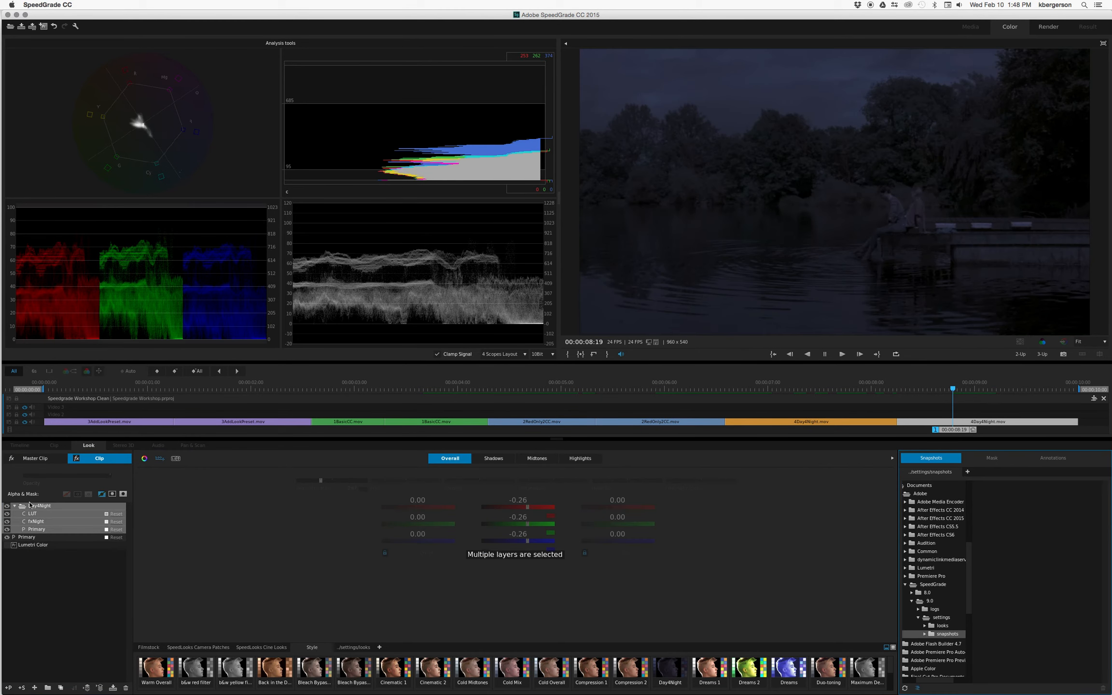
click(14, 506)
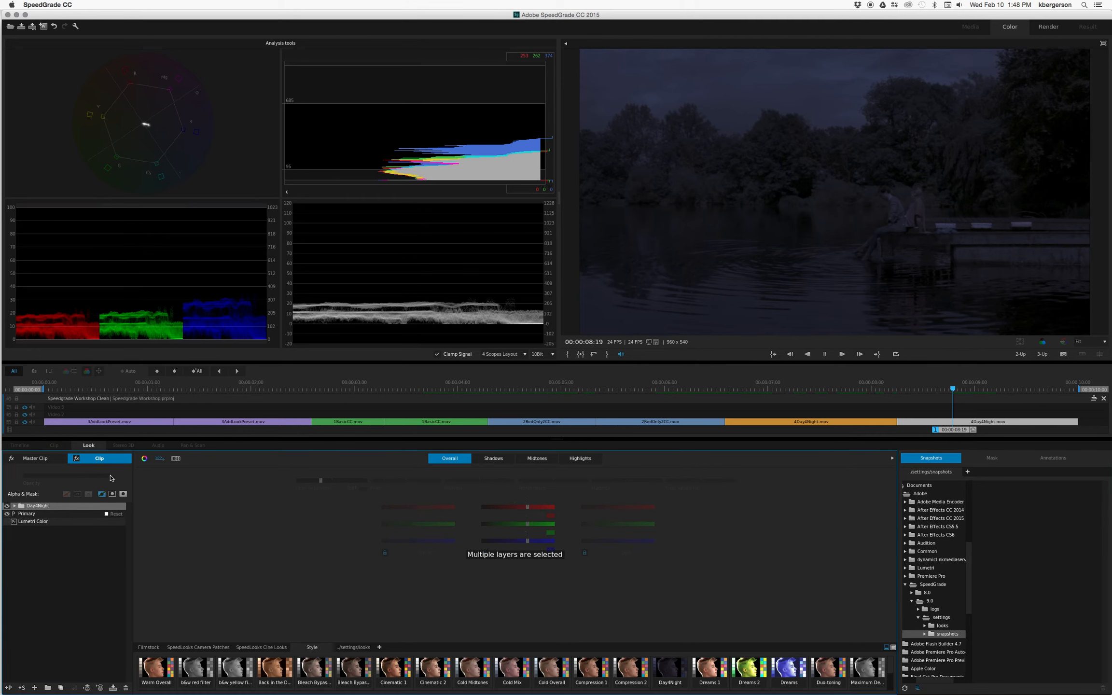
Step: Reduce the Day4Night group's opacity to about half, and compare with the group hidden and shown
click(43, 515)
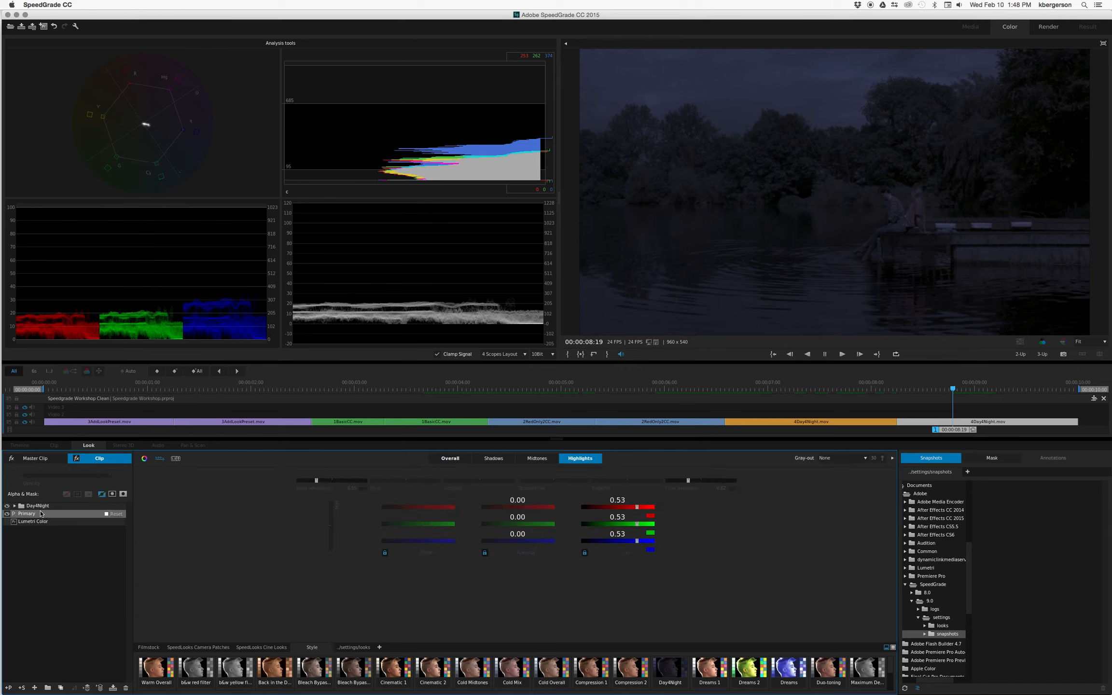
click(43, 506)
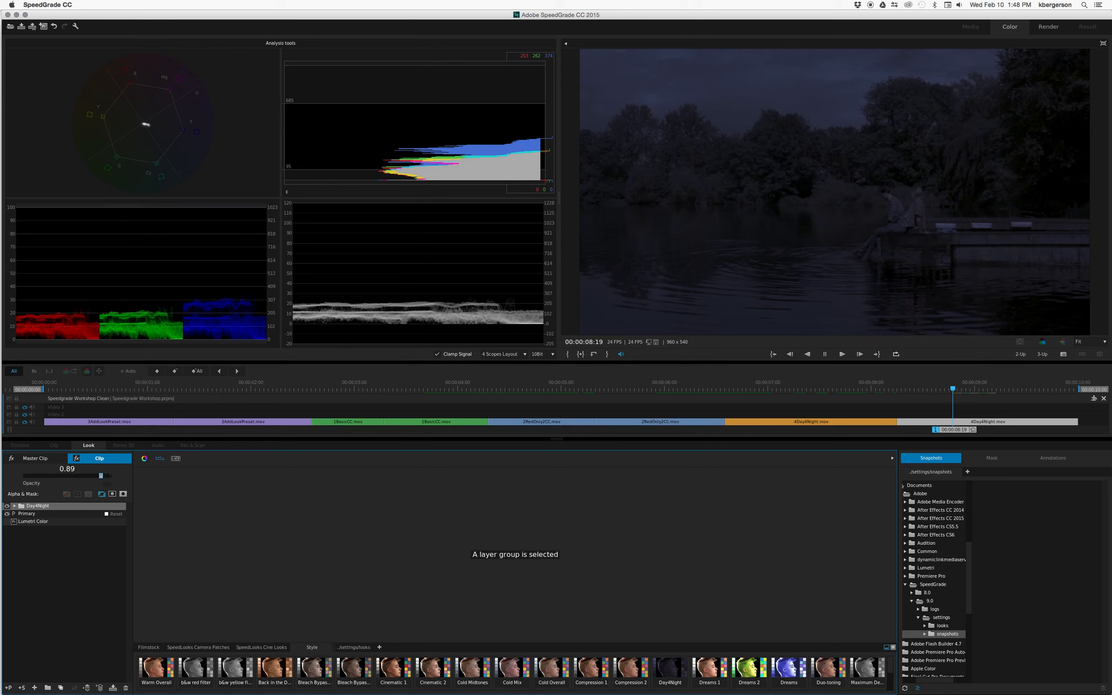
drag(98, 475, 70, 476)
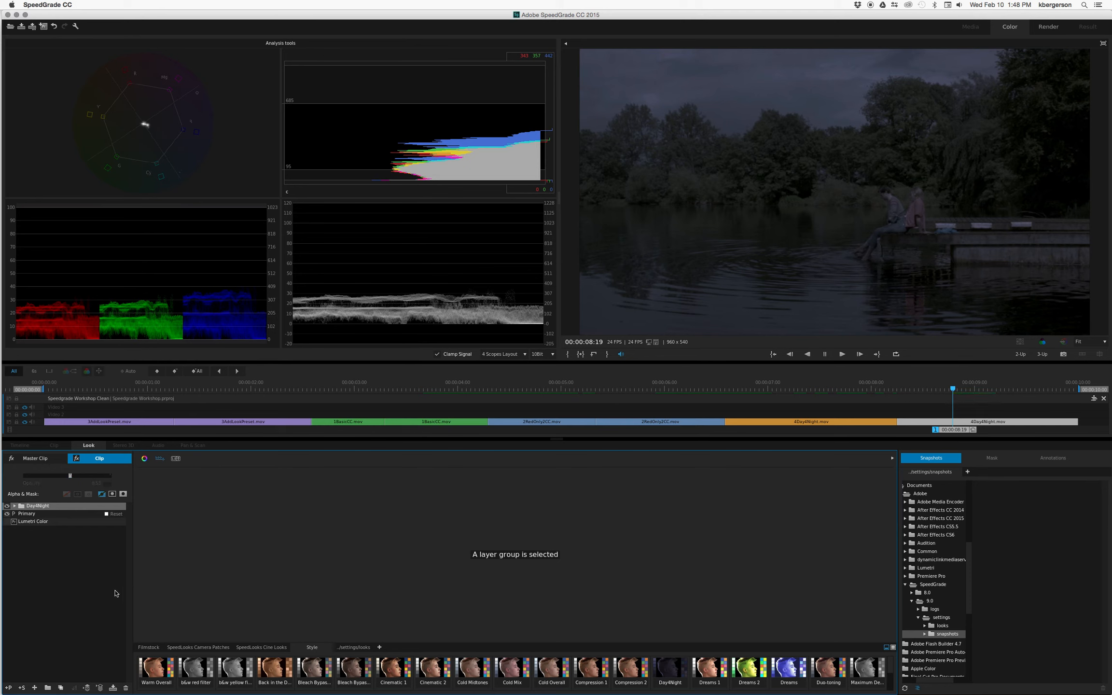
click(6, 506)
click(7, 507)
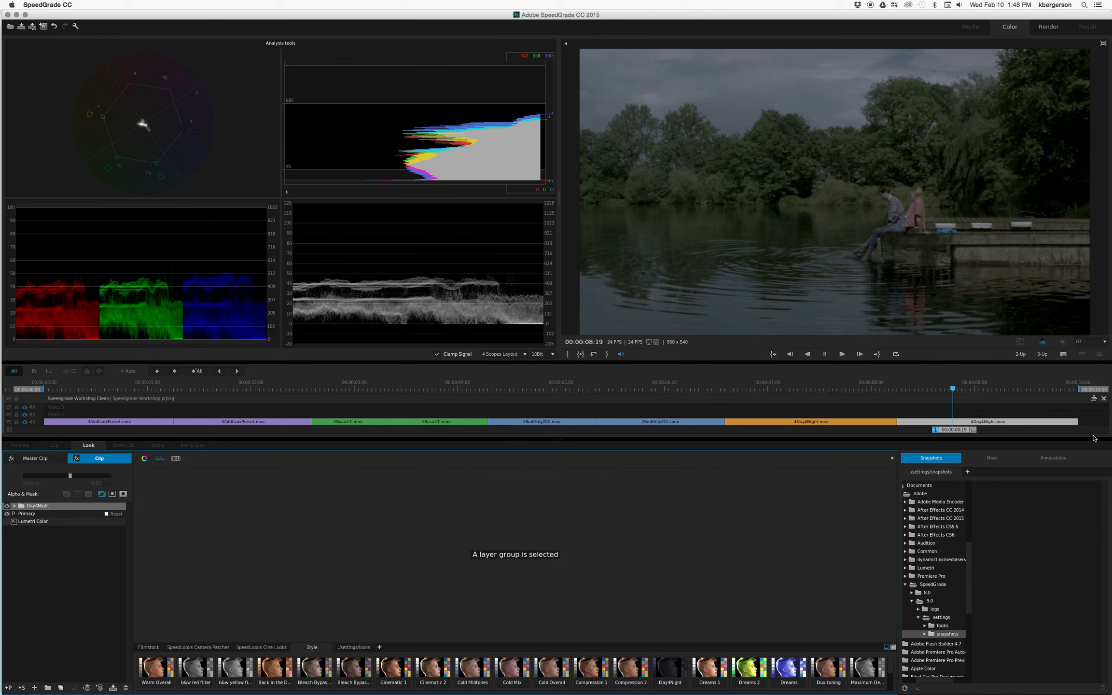
Step: Add another Primary layer with a preset oval mask, and stretch its outer contour downward and toward the frame's upper right
click(8, 688)
click(992, 458)
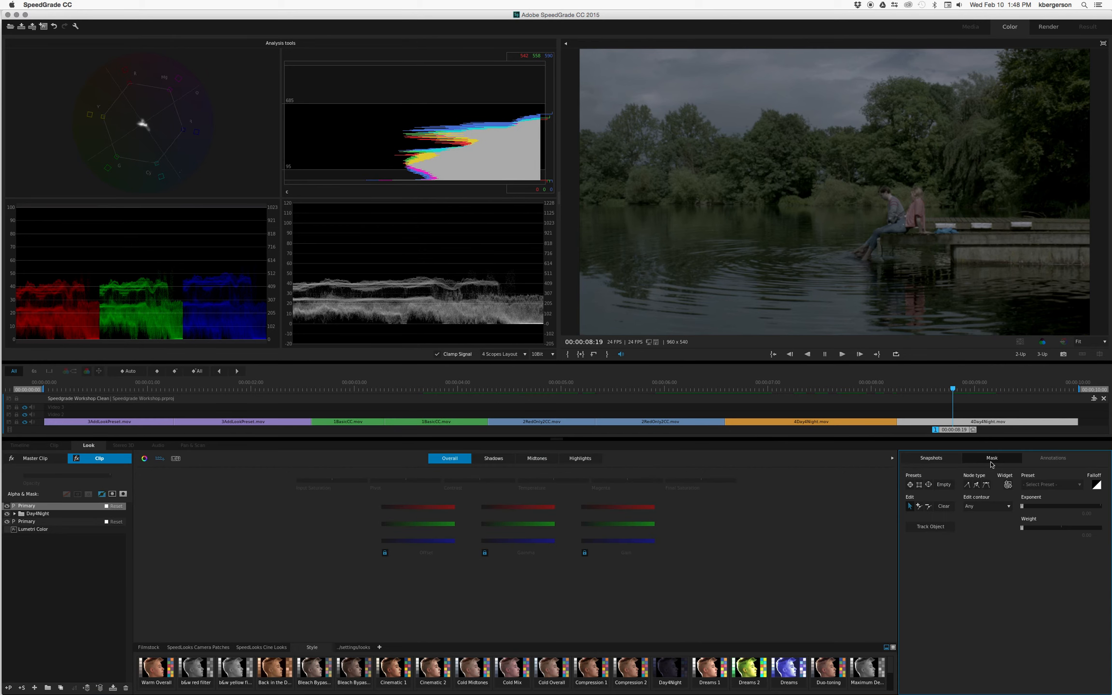
click(929, 485)
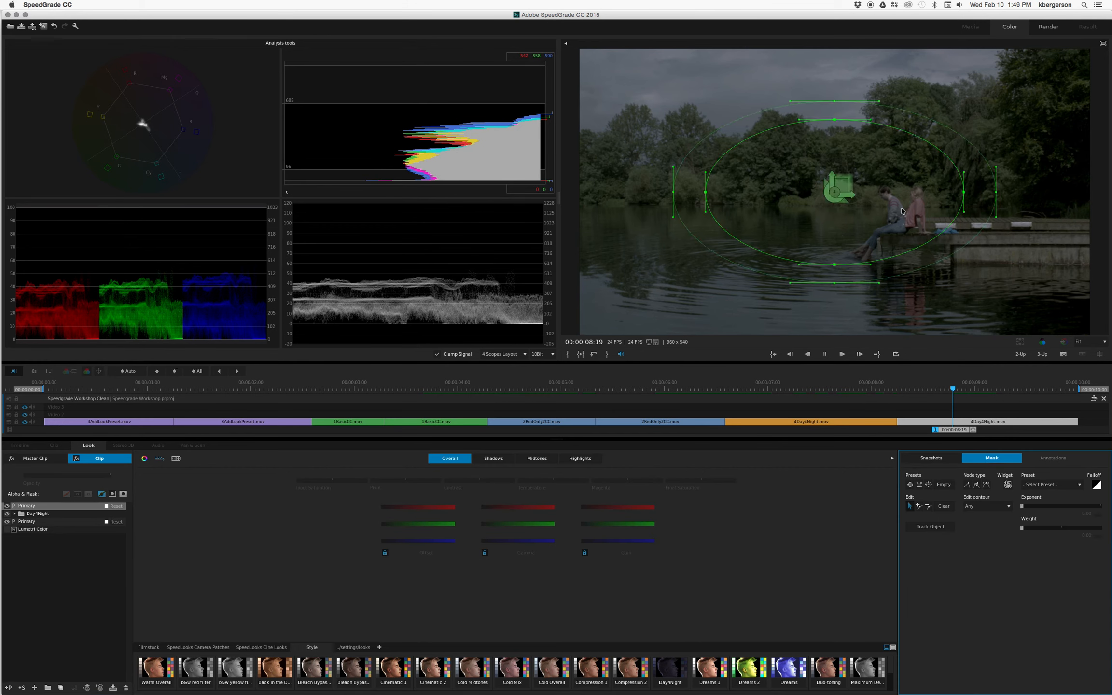
drag(836, 284, 862, 319)
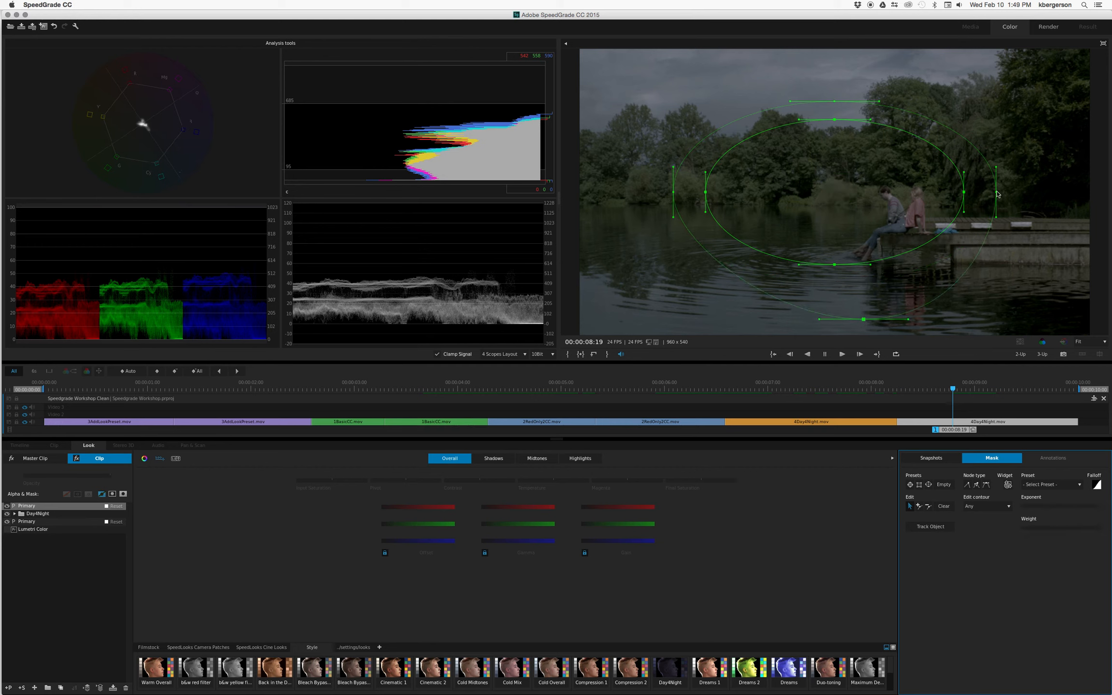
drag(999, 192, 1066, 91)
Step: Shrink the mask's inner contour from all sides so it fits closely around the couple seated on the dock
drag(706, 191, 820, 226)
drag(836, 266, 901, 271)
drag(848, 126, 905, 181)
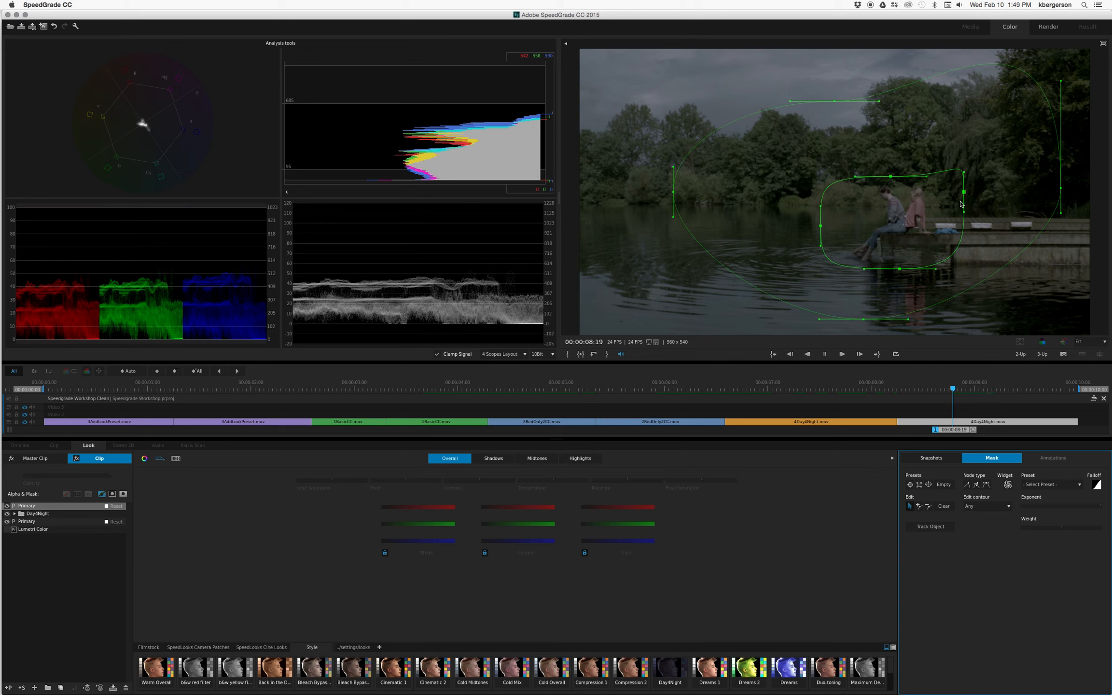
drag(963, 192, 945, 213)
drag(824, 228, 844, 231)
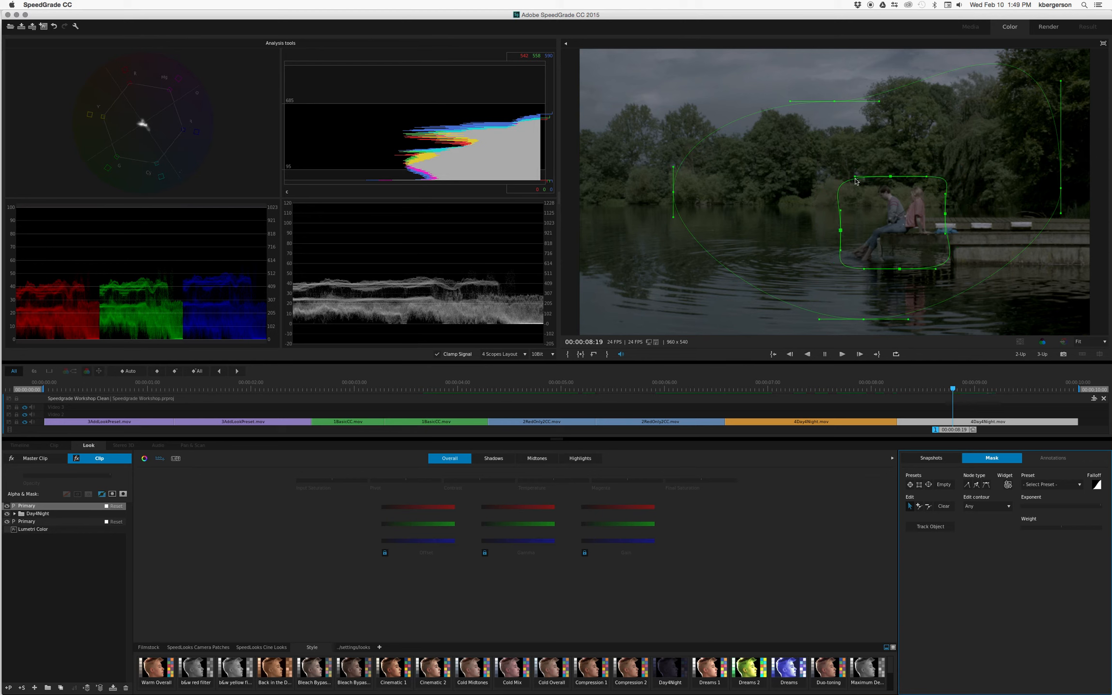
Step: Round the mask's inner contour by bending its upper and lower curves closer around the seated couple
drag(855, 178, 860, 191)
drag(921, 163, 841, 240)
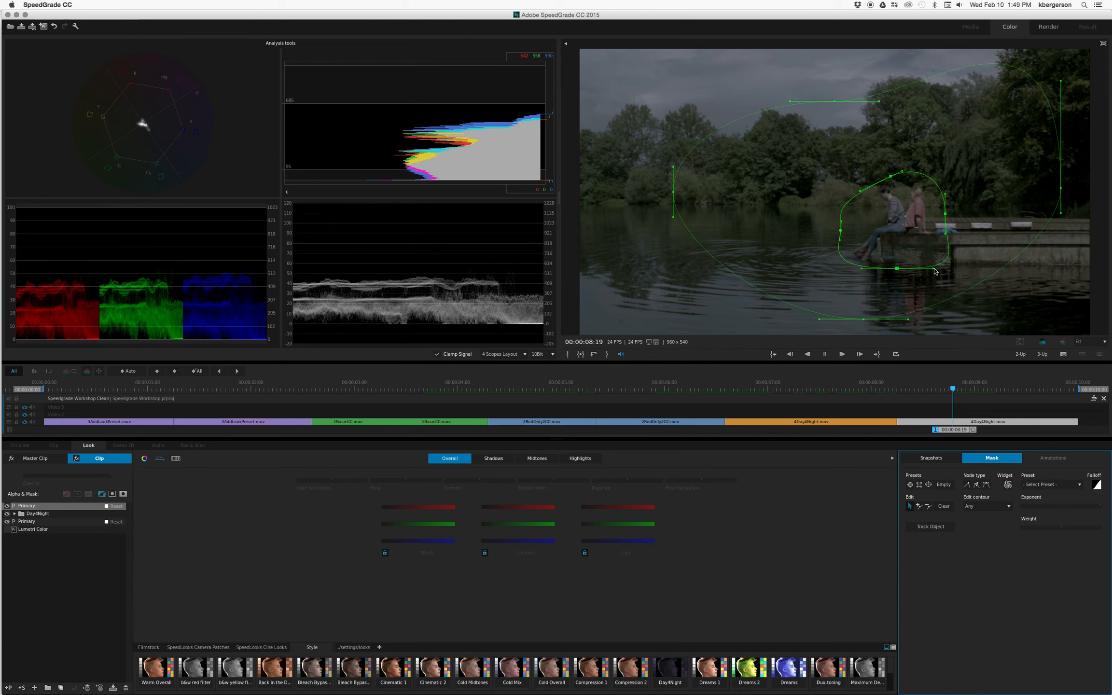
drag(935, 270, 918, 268)
Step: Lower the outer contour's upper edge, extend it toward the frame's left edge, and broaden its bottom curve
drag(835, 102, 848, 130)
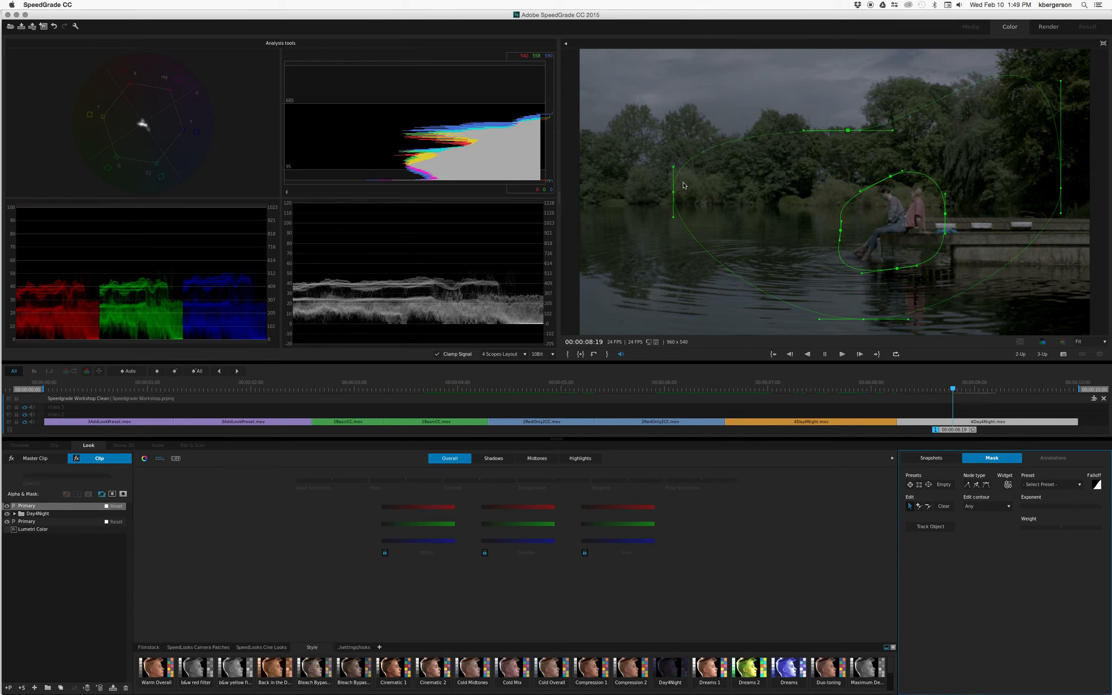
drag(674, 195, 606, 191)
drag(819, 319, 718, 315)
drag(921, 317, 923, 317)
Step: Set the masked Primary layer's overall gamma to 0.56, compare it hidden and shown, and apply the grade only outside the mask
click(26, 504)
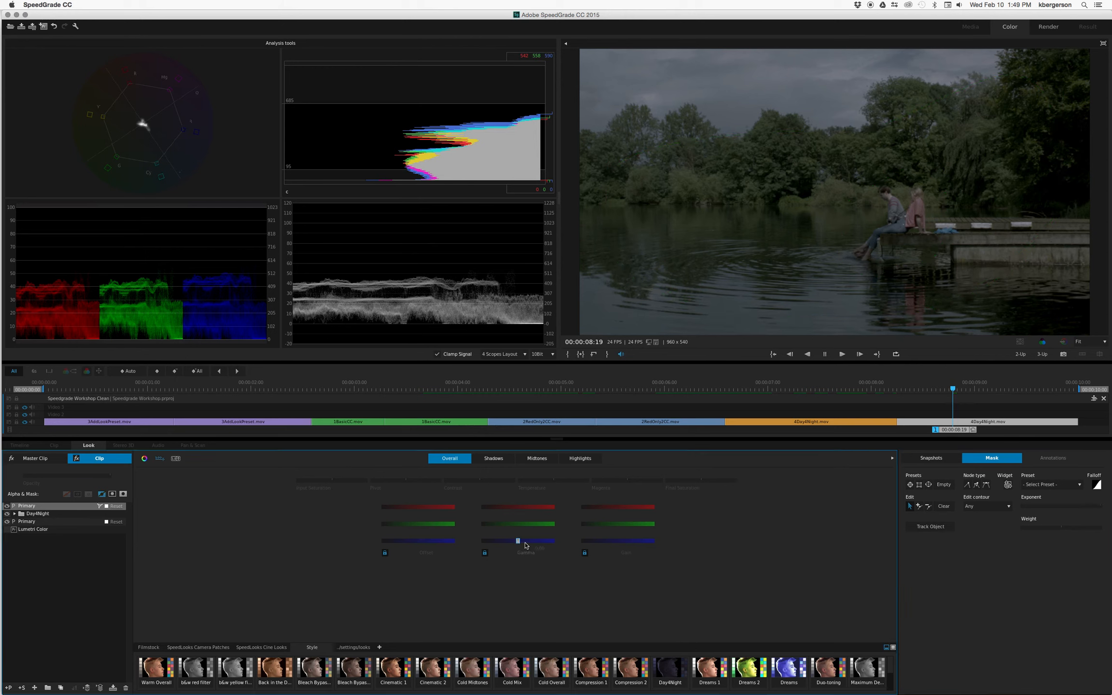
drag(518, 541, 498, 541)
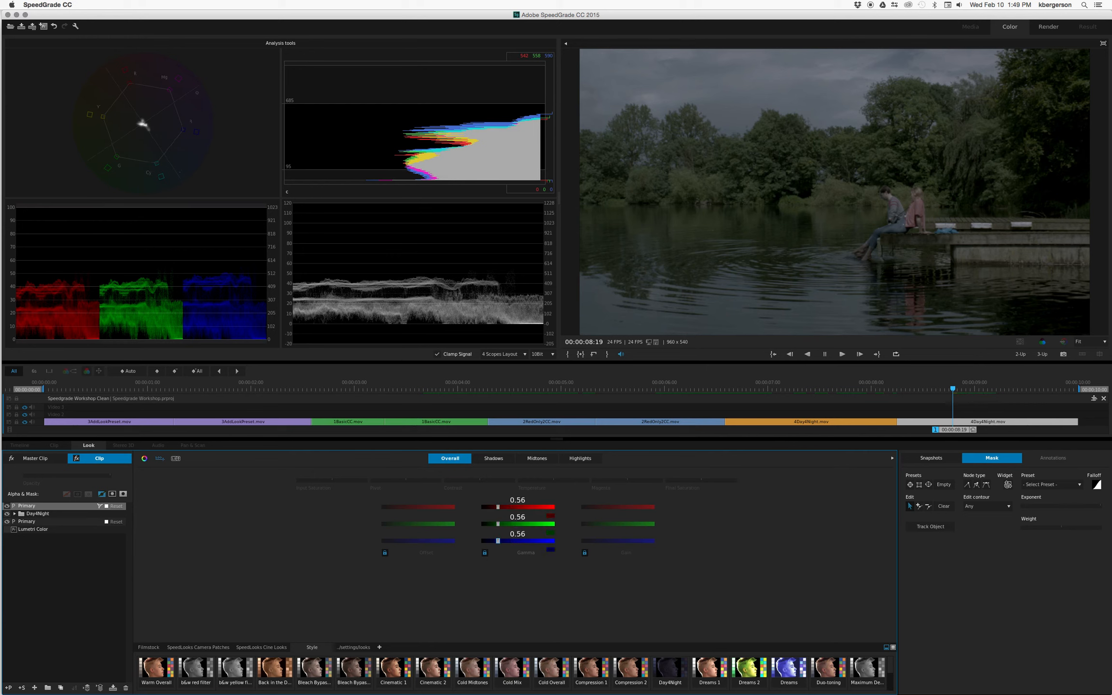
click(6, 506)
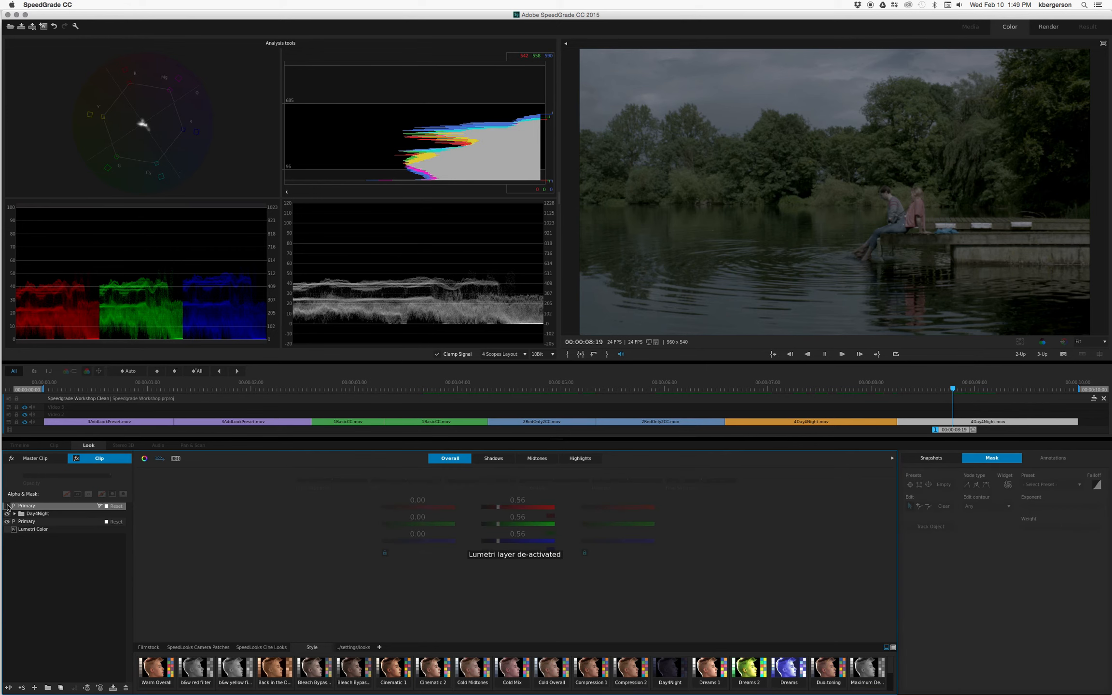
click(6, 506)
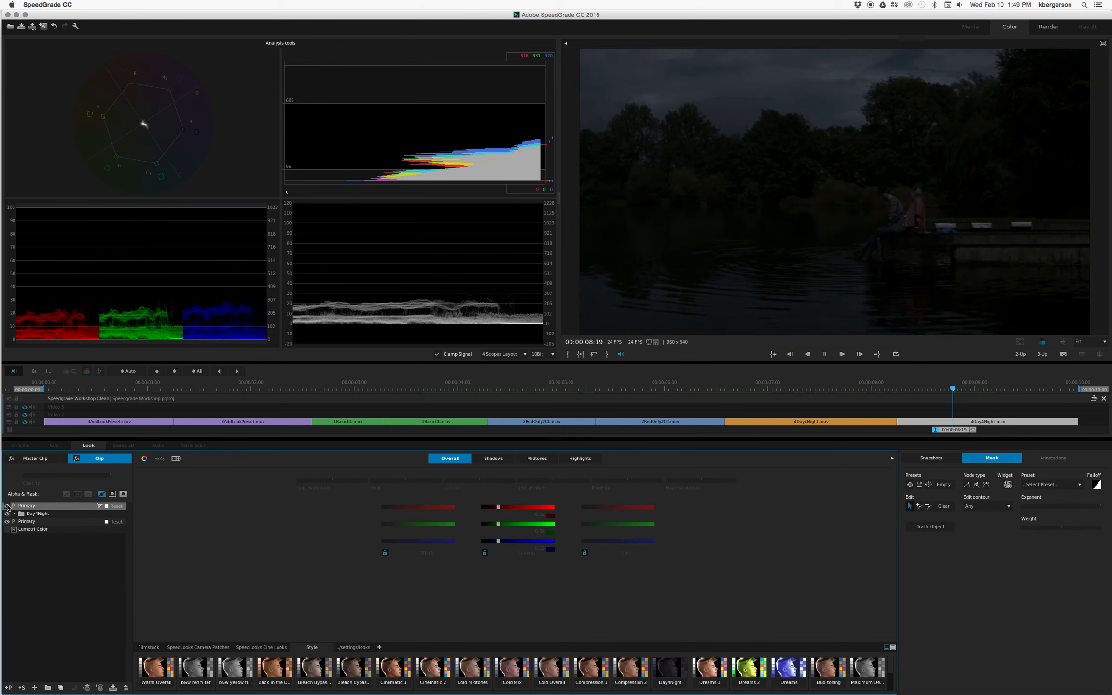
click(124, 493)
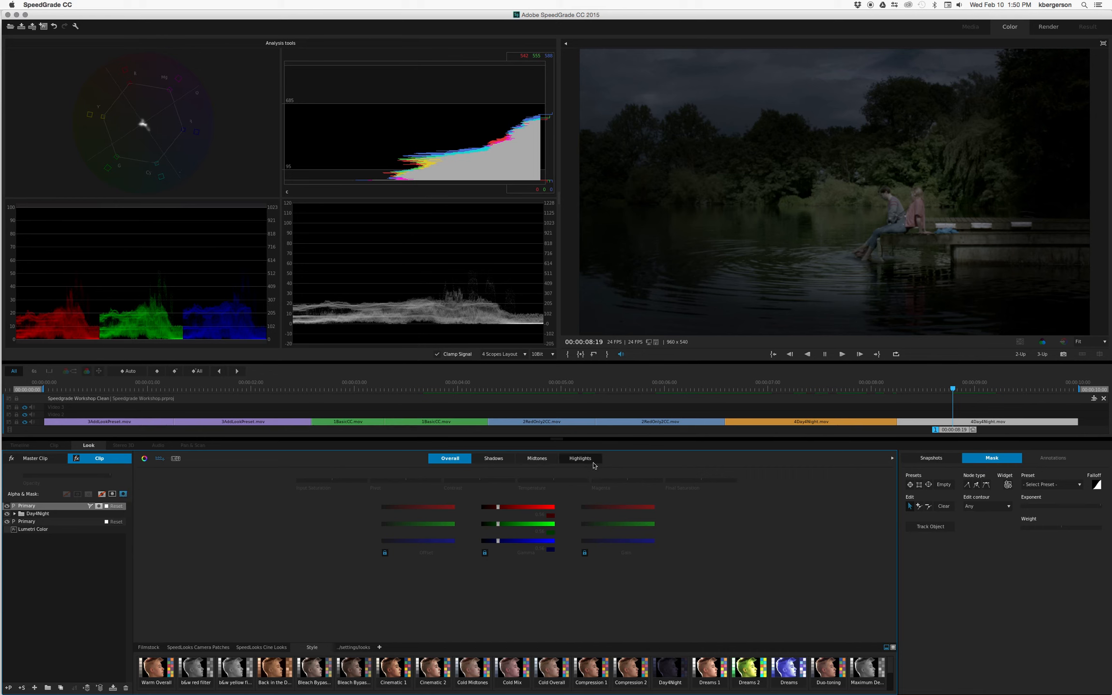
Step: Redisplay the mask and tighten its inner contour around the couple from both sides, above and below
click(1008, 484)
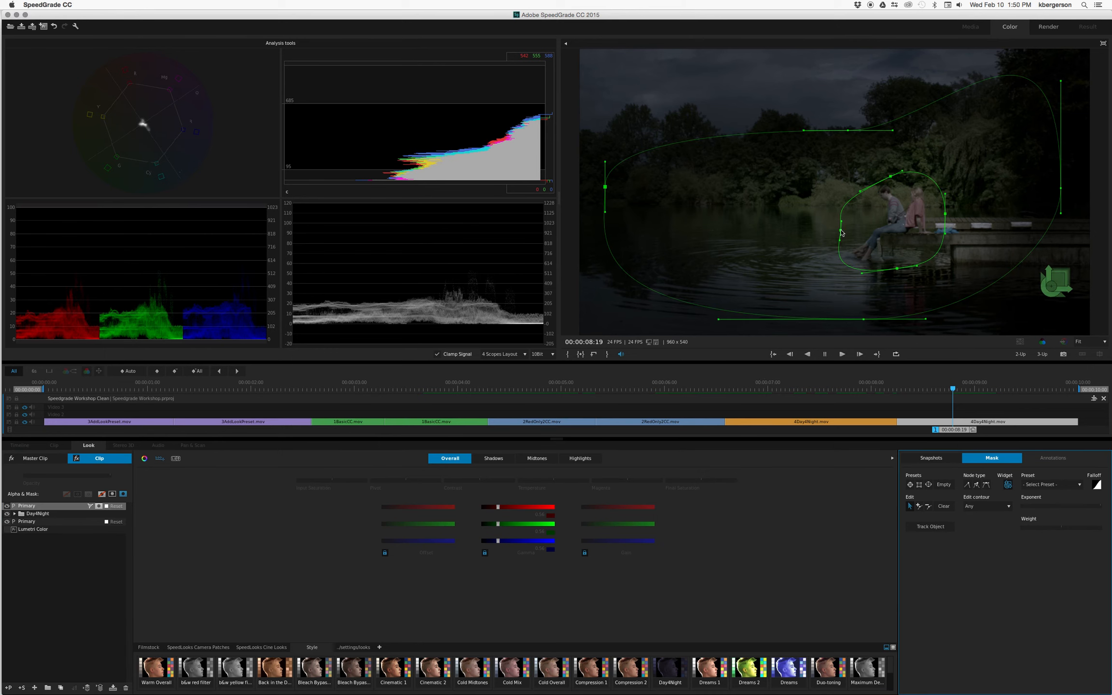
drag(841, 233, 856, 228)
drag(891, 182, 934, 215)
drag(899, 269, 893, 258)
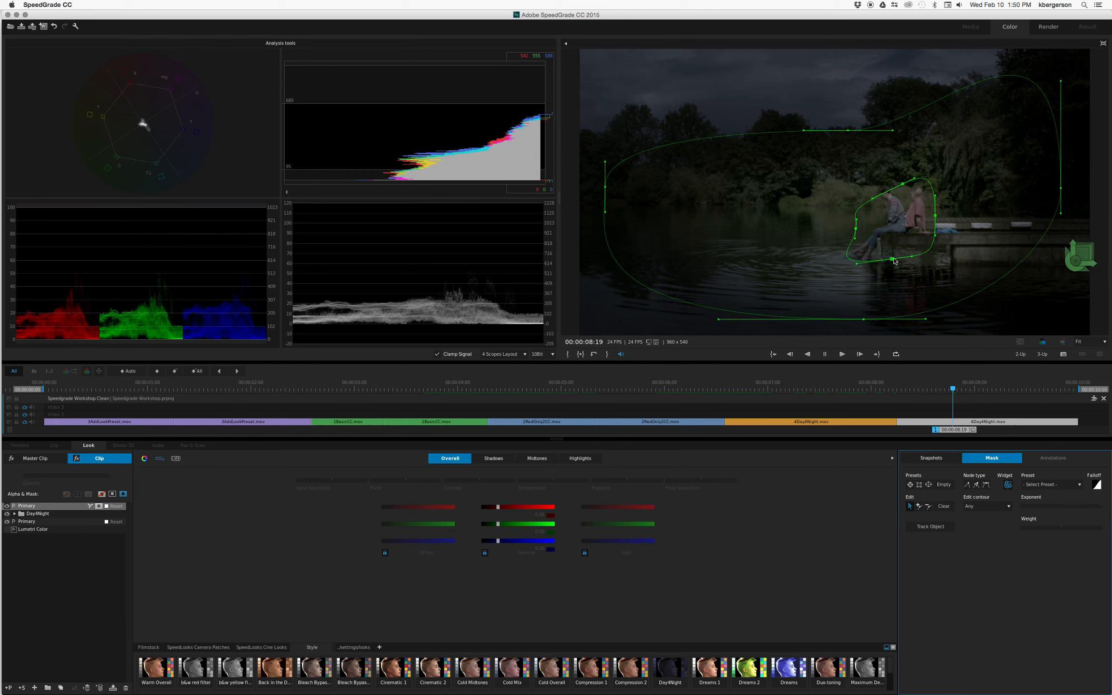
click(674, 614)
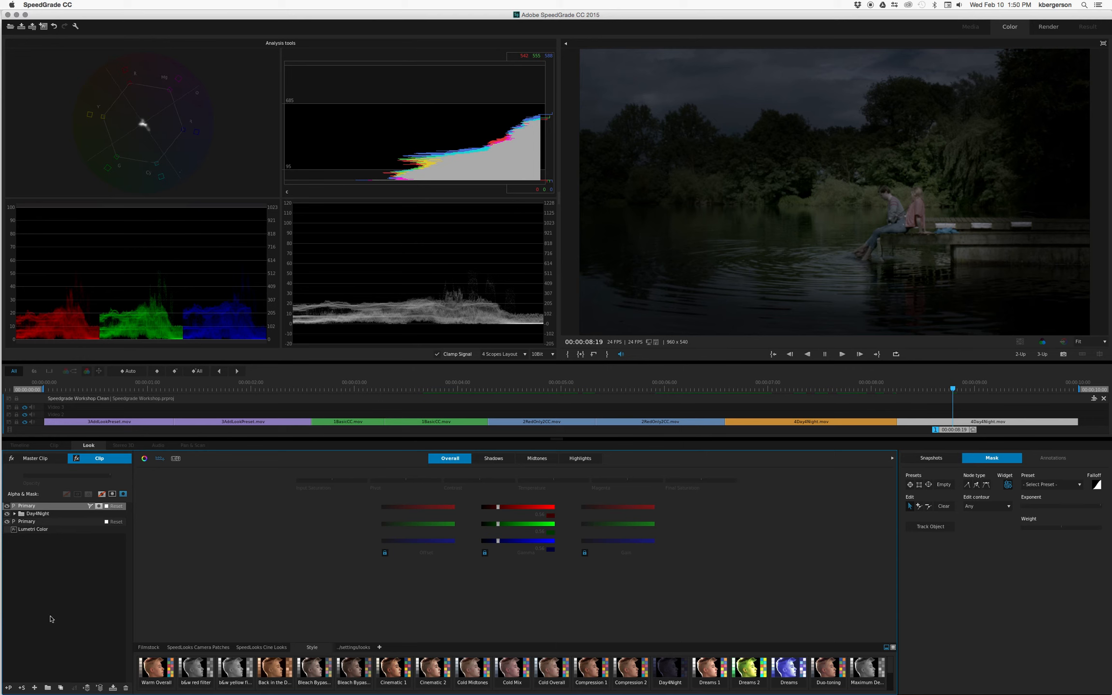
Step: Add another Primary layer with a preset oval mask and move the mask up over the sky
click(8, 688)
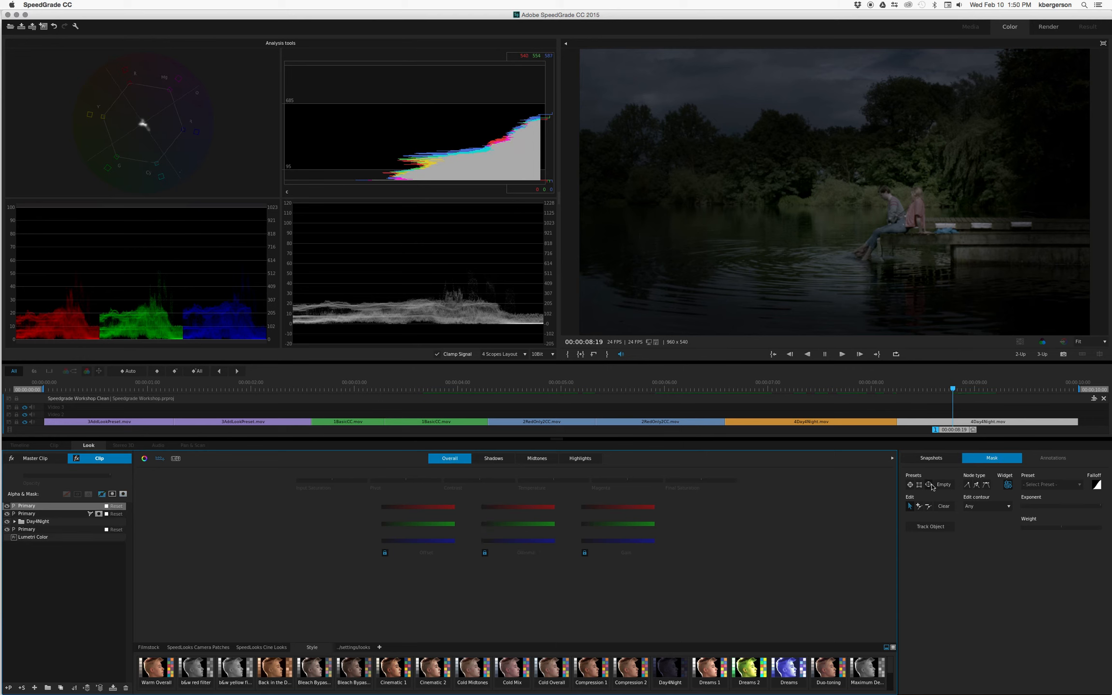
click(910, 484)
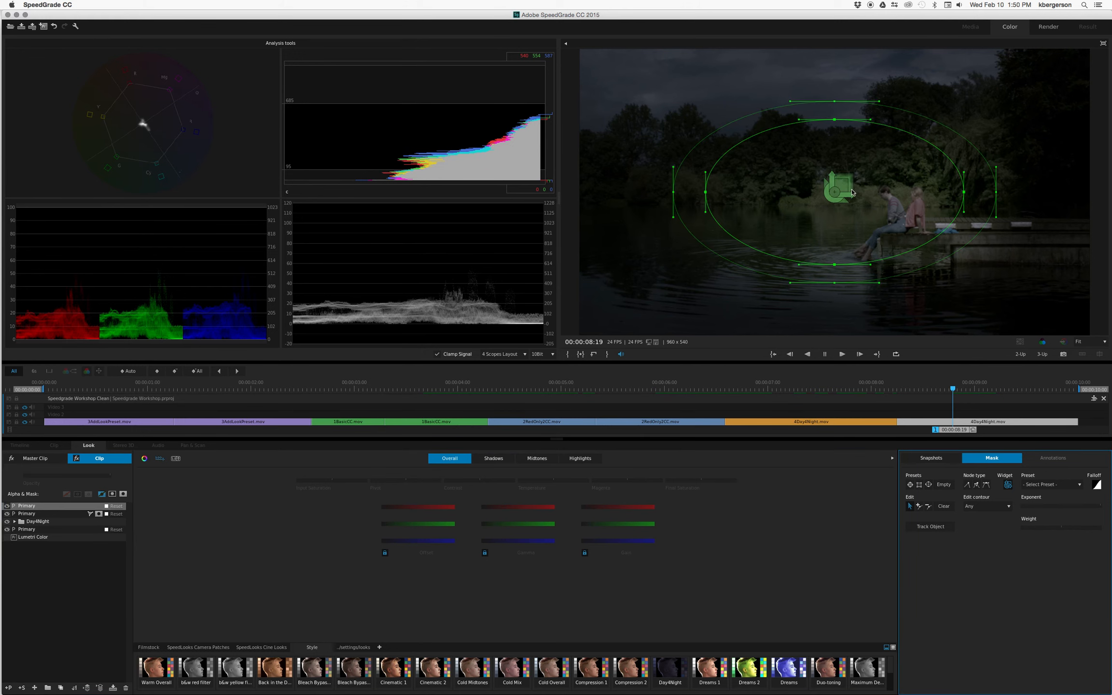
drag(829, 173, 802, 84)
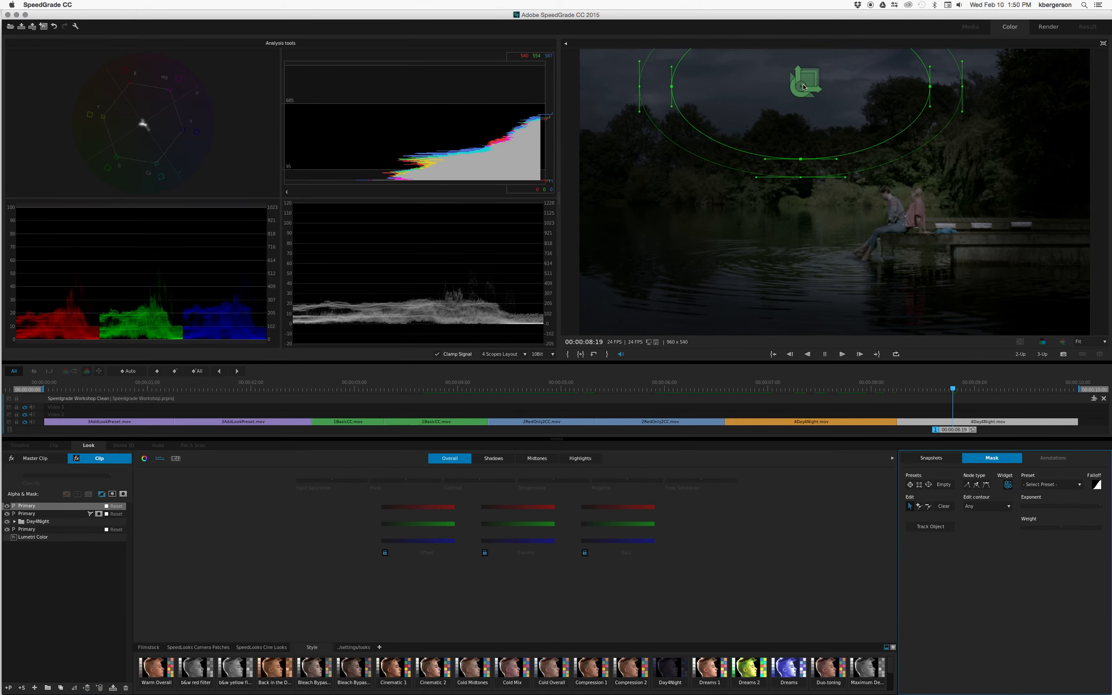
Step: Reshape the sky mask's contours, widening them toward both sides of the frame and angling the inner lower edge along the treeline
drag(639, 87, 555, 99)
drag(800, 159, 797, 118)
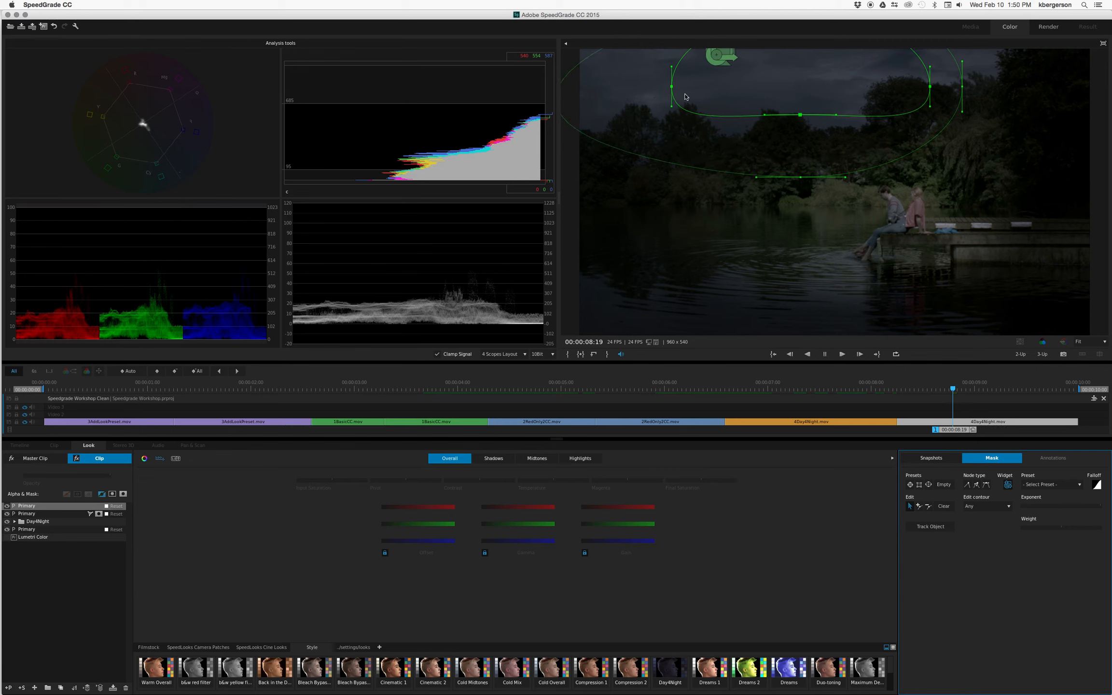
drag(672, 87, 603, 76)
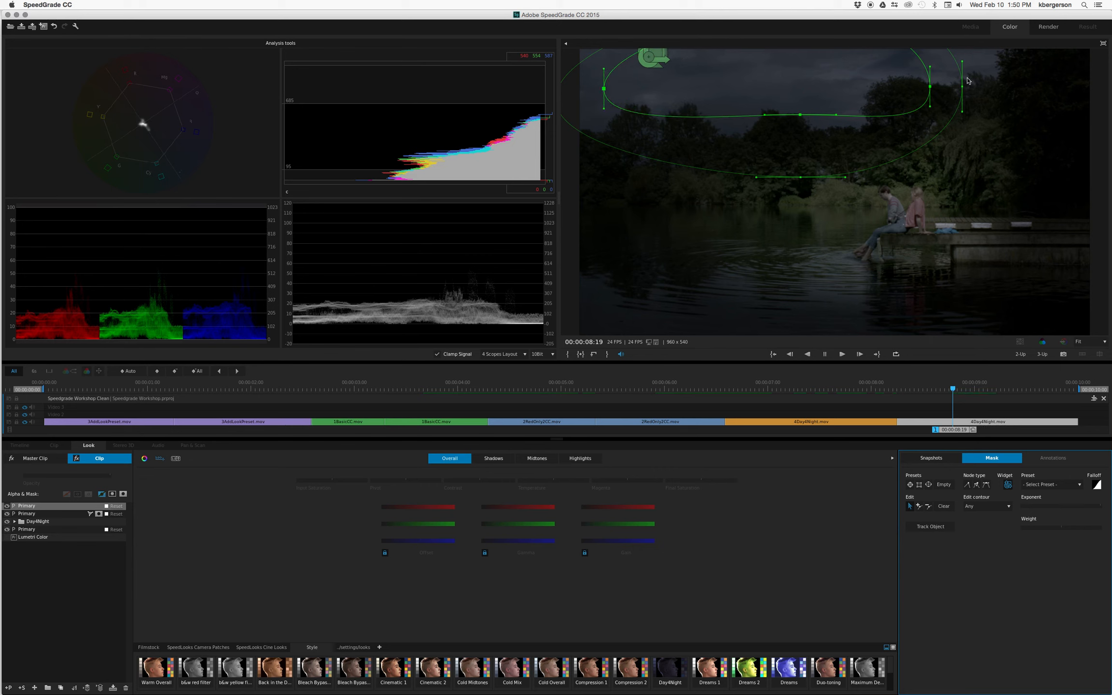
drag(964, 87, 1005, 51)
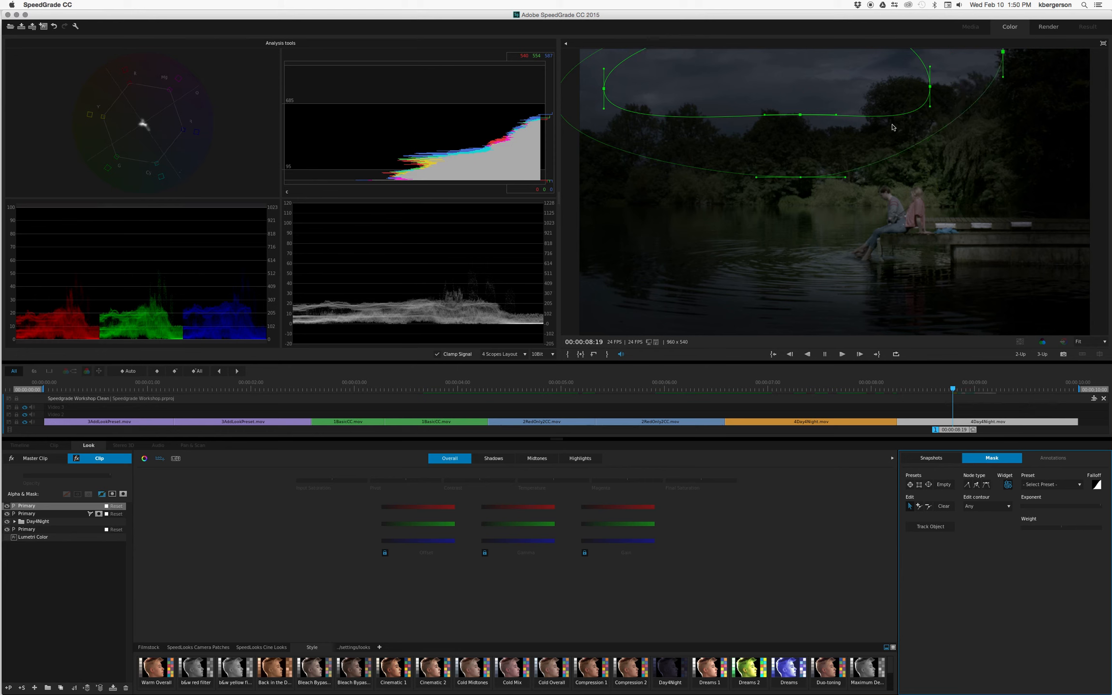
drag(930, 89, 962, 58)
drag(839, 113, 861, 91)
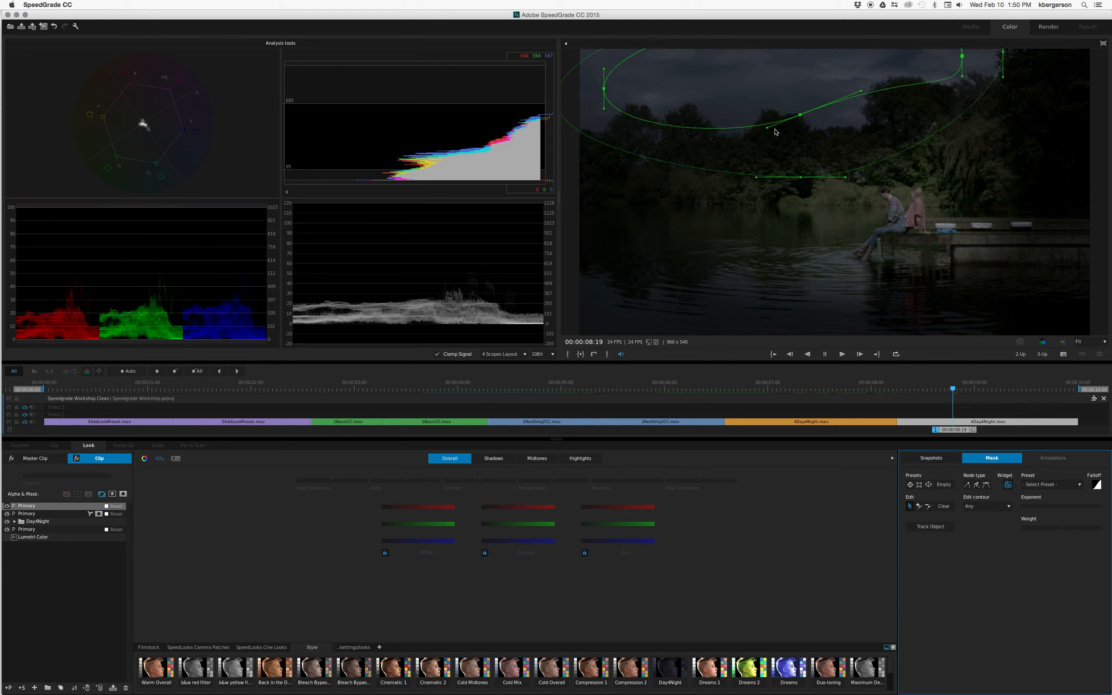
drag(799, 117, 826, 125)
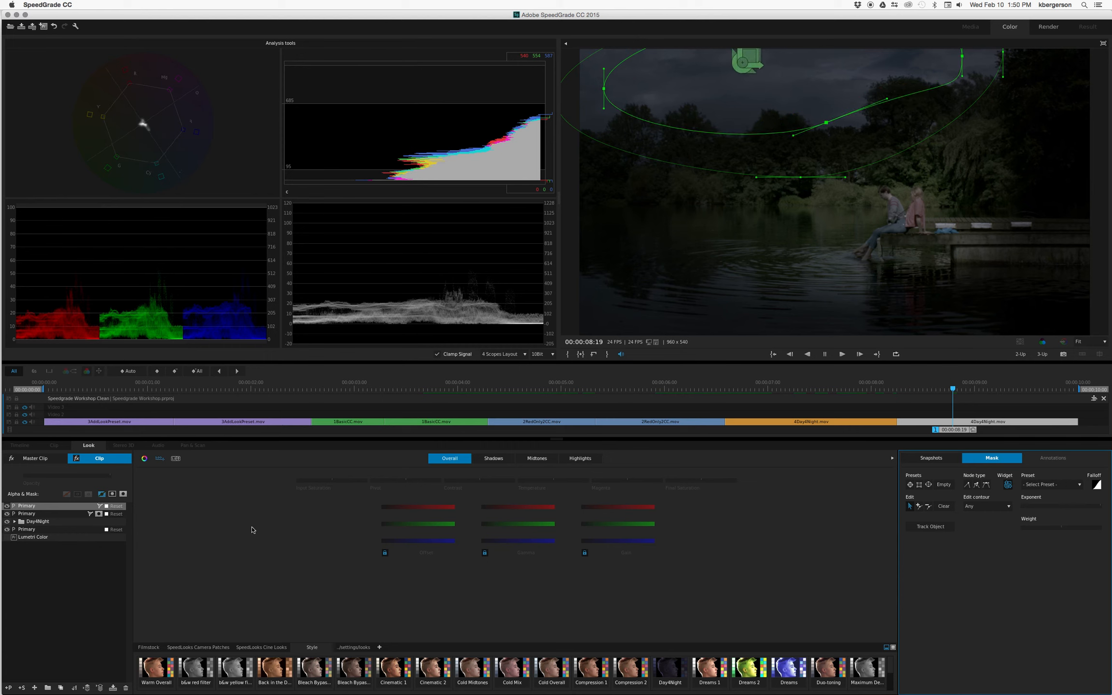
Step: Apply the new layer's grade only inside the sky mask, set its gamma to 0.32, and compare it hidden and shown
click(112, 494)
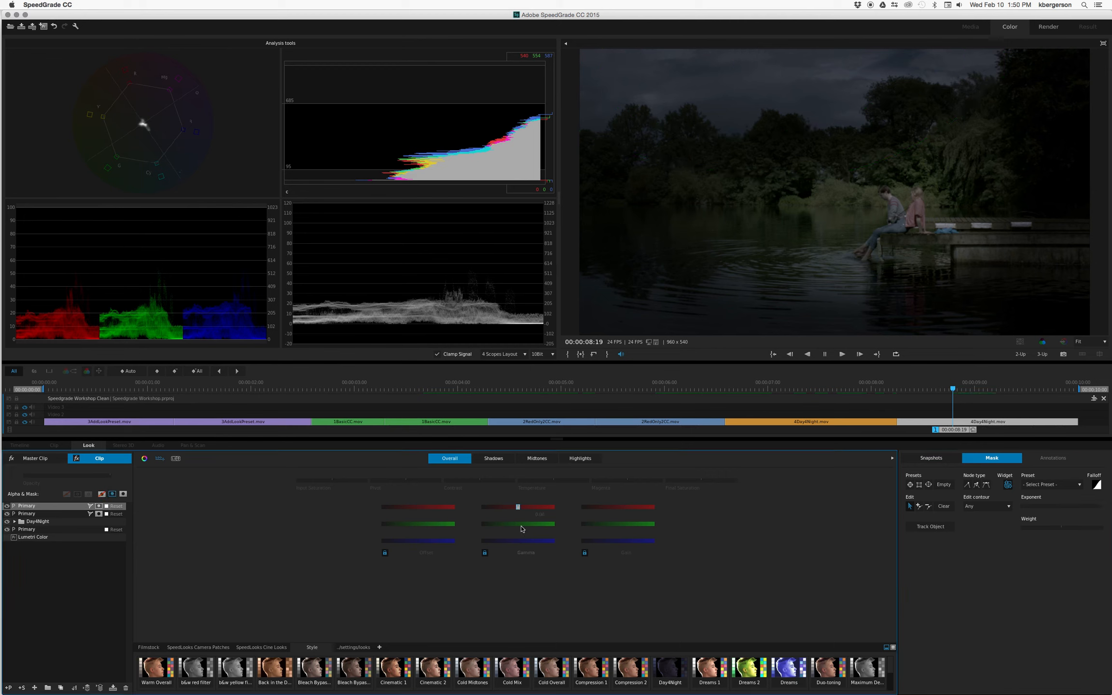
drag(517, 541, 514, 540)
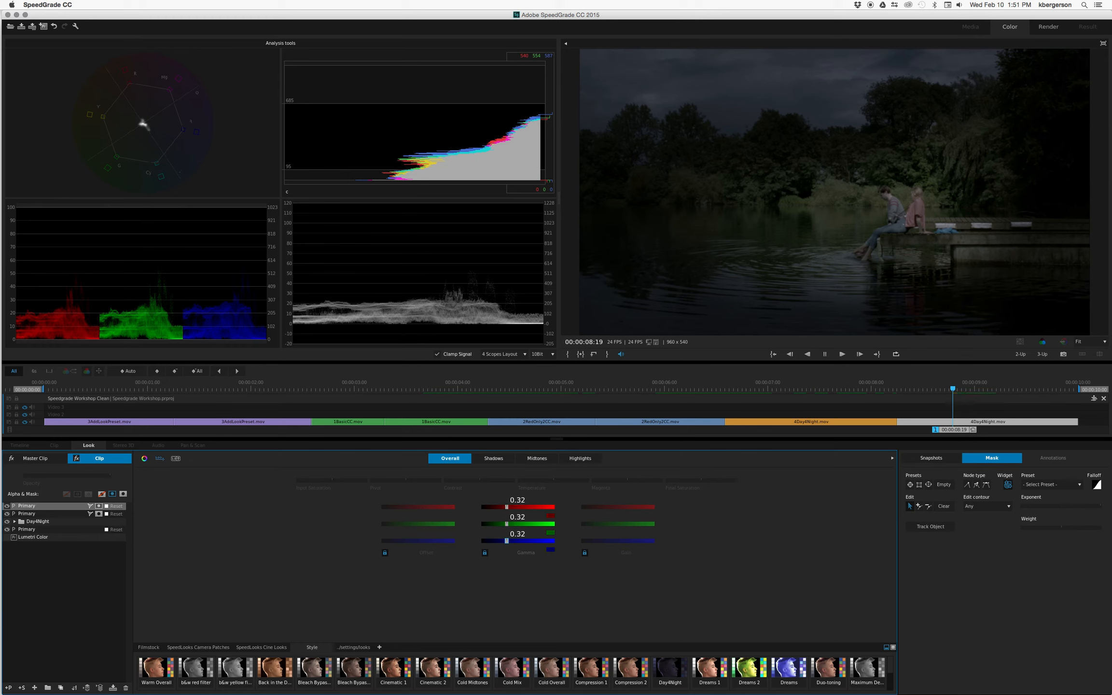
drag(507, 541, 507, 541)
click(7, 506)
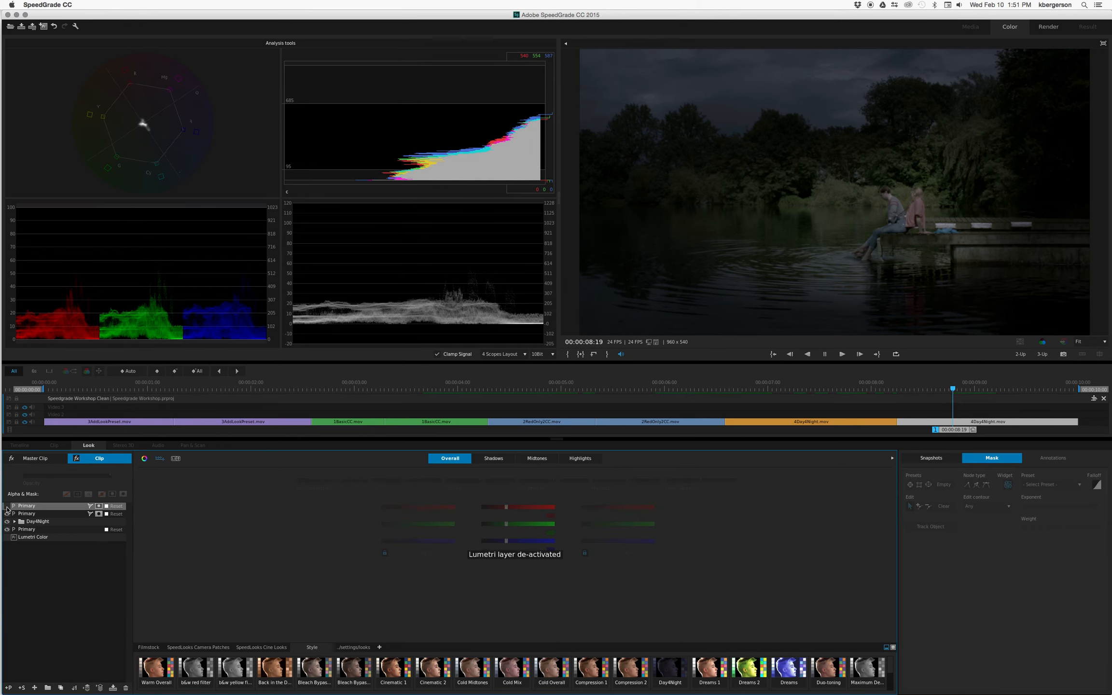
click(6, 506)
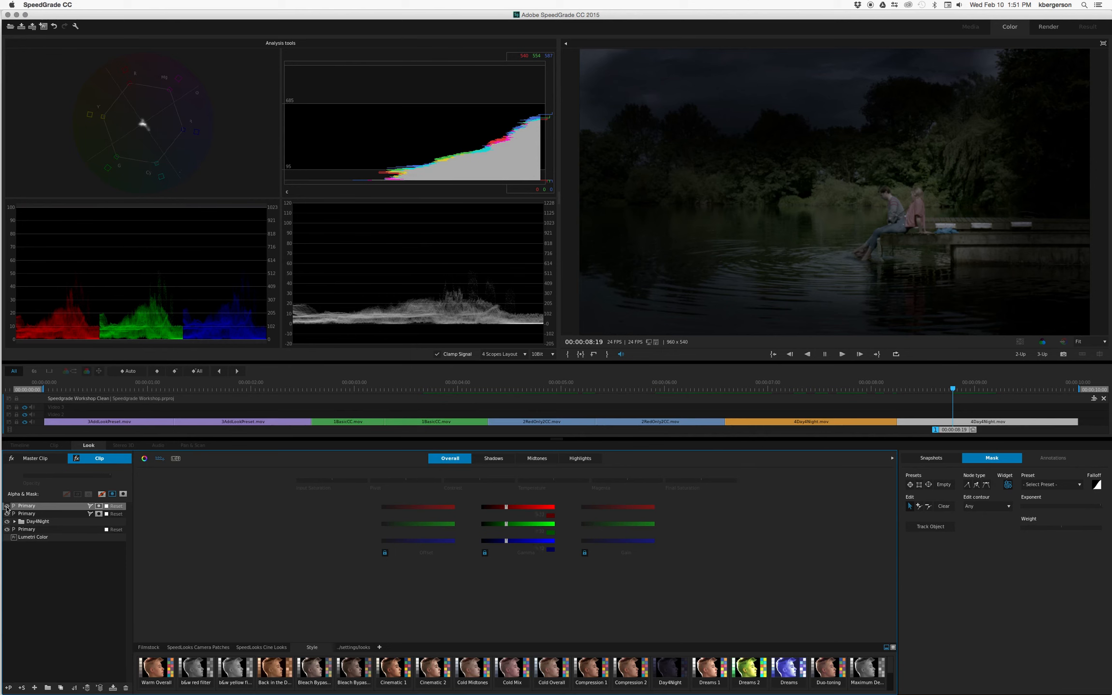
Step: At frame 00:00:09:08, extend the sky mask's outer contour to the right and downward, and raise the inner contour's lower edge
click(1009, 485)
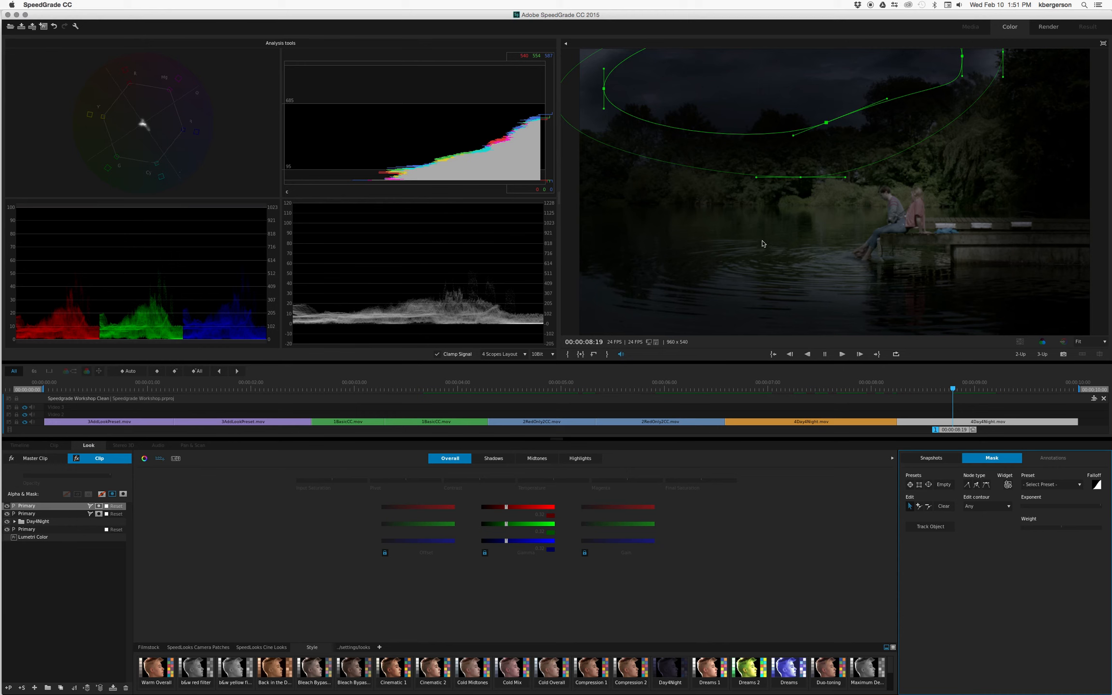
key(space)
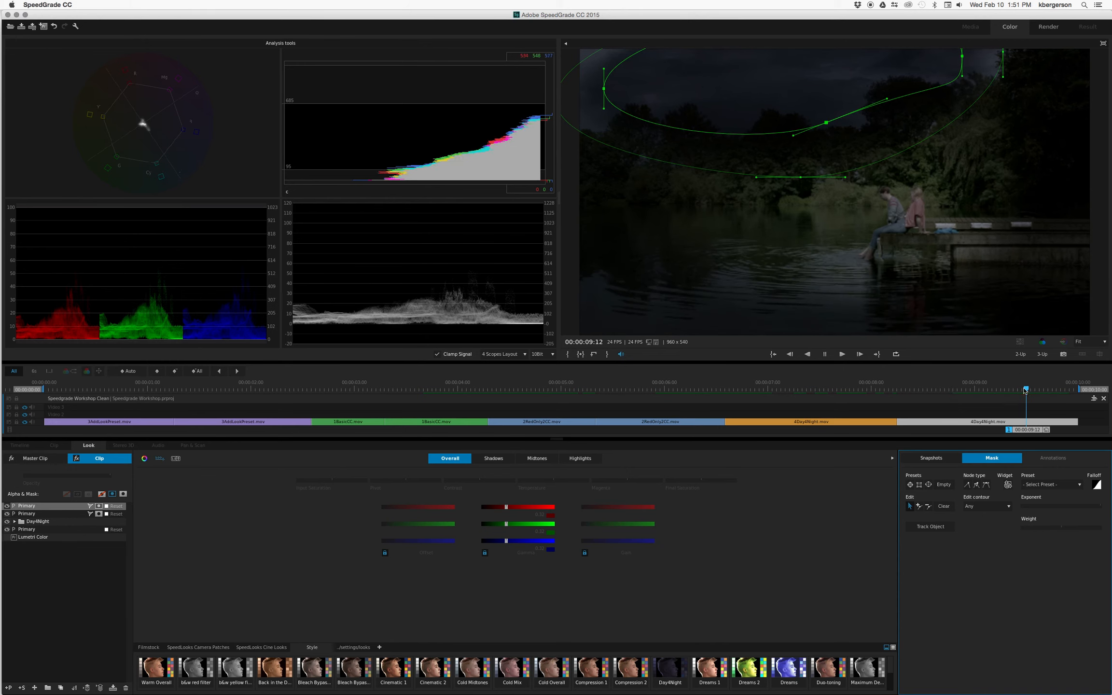
drag(1026, 386, 1009, 388)
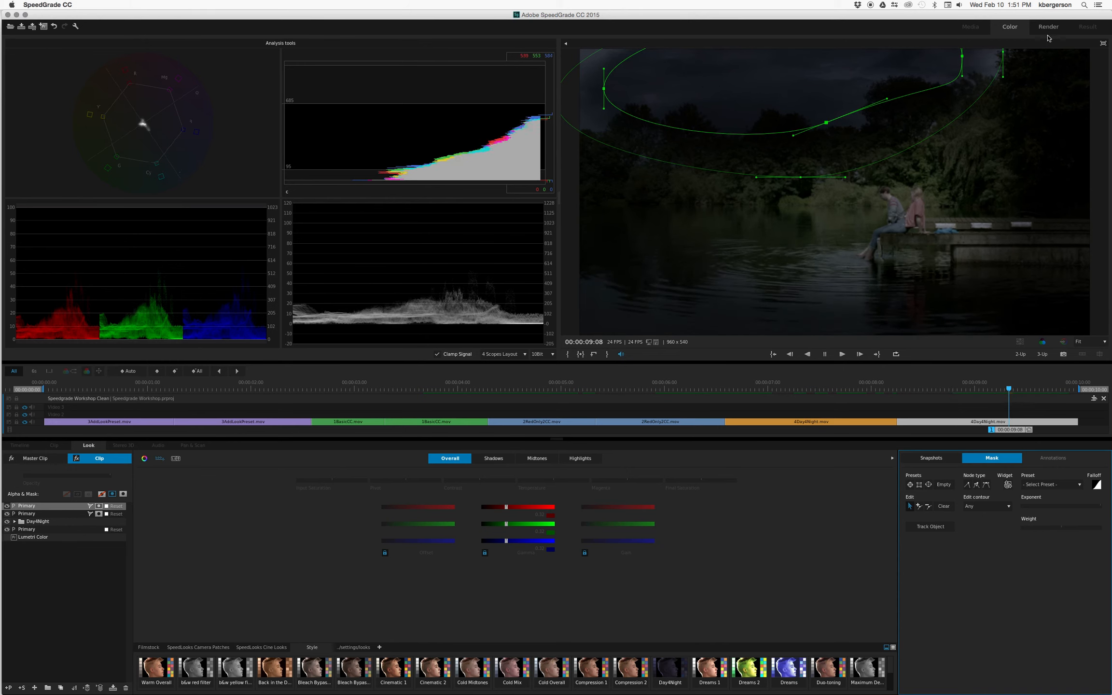
drag(1004, 52, 1055, 67)
drag(801, 180, 780, 190)
drag(828, 121, 841, 98)
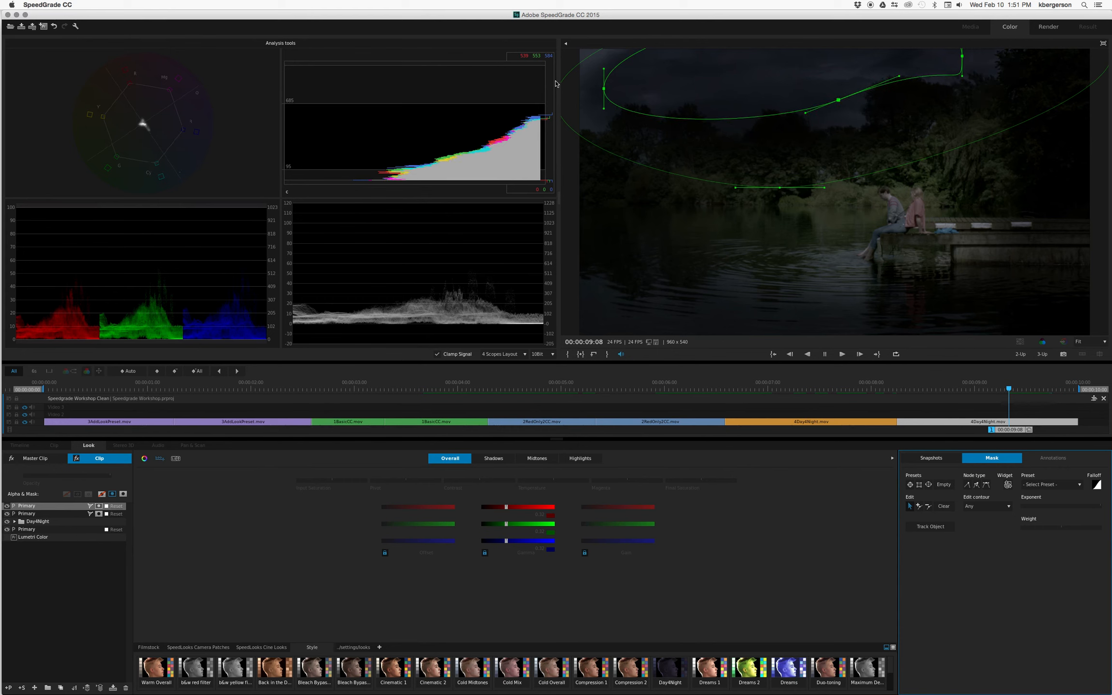
click(1008, 486)
drag(764, 56, 652, 81)
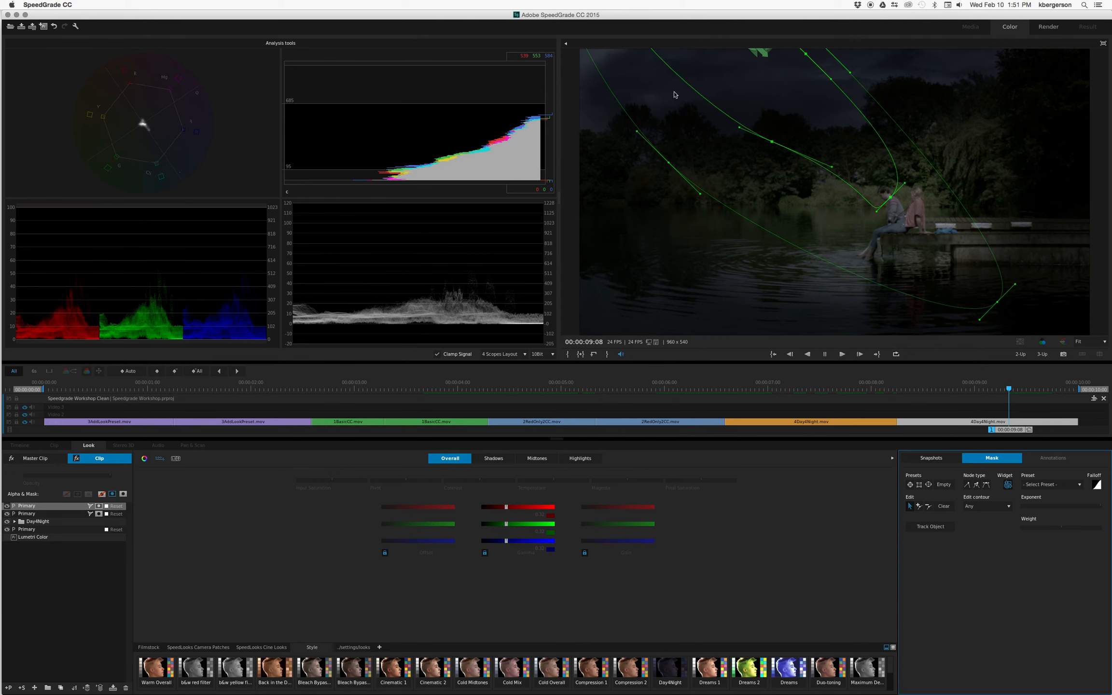
key(super+z)
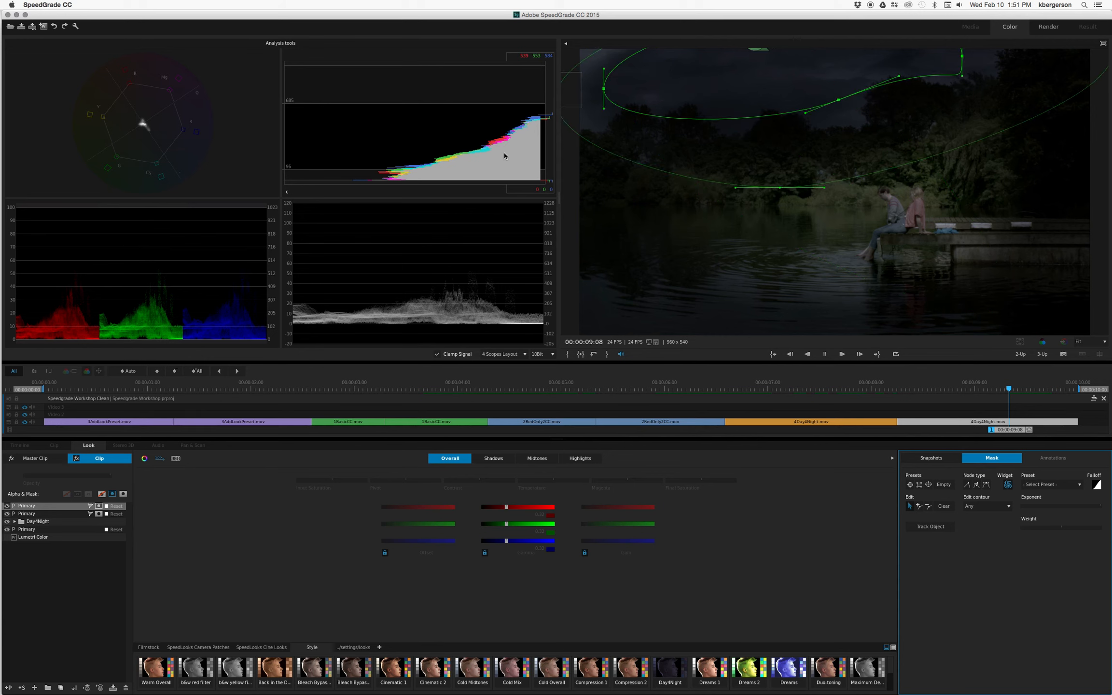
Step: Extend the sky mask to the frame's left edge, widen its inner contour rightward and down the treeline, and compare the layer hidden and shown
drag(760, 55, 752, 159)
drag(564, 103, 547, 2)
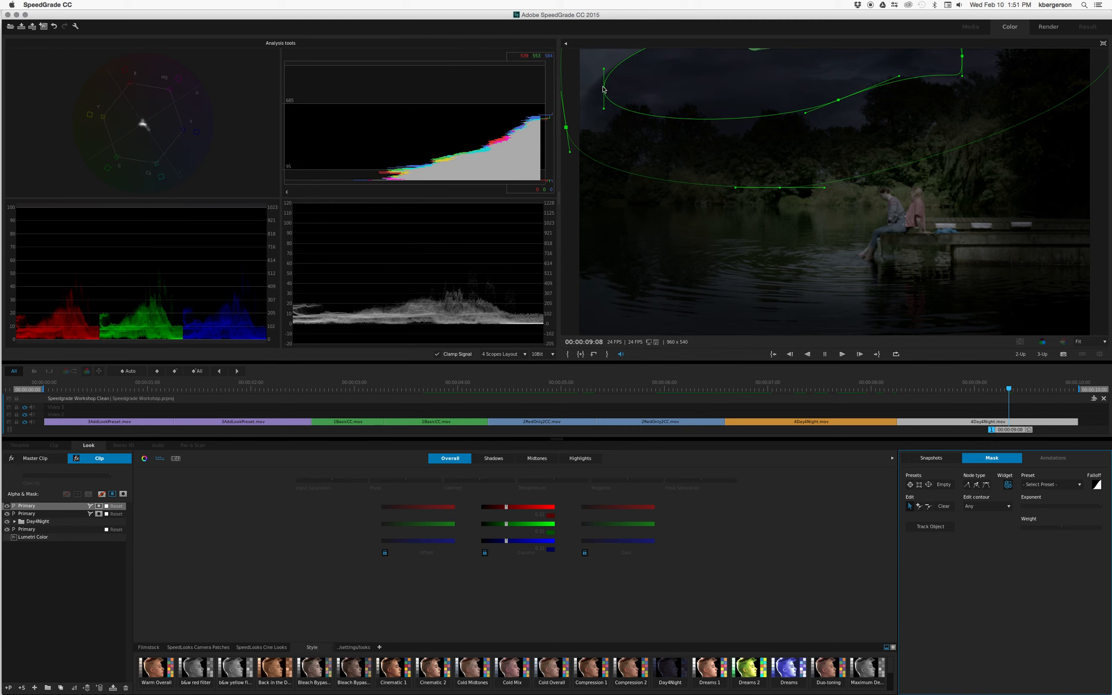
drag(603, 89, 559, 134)
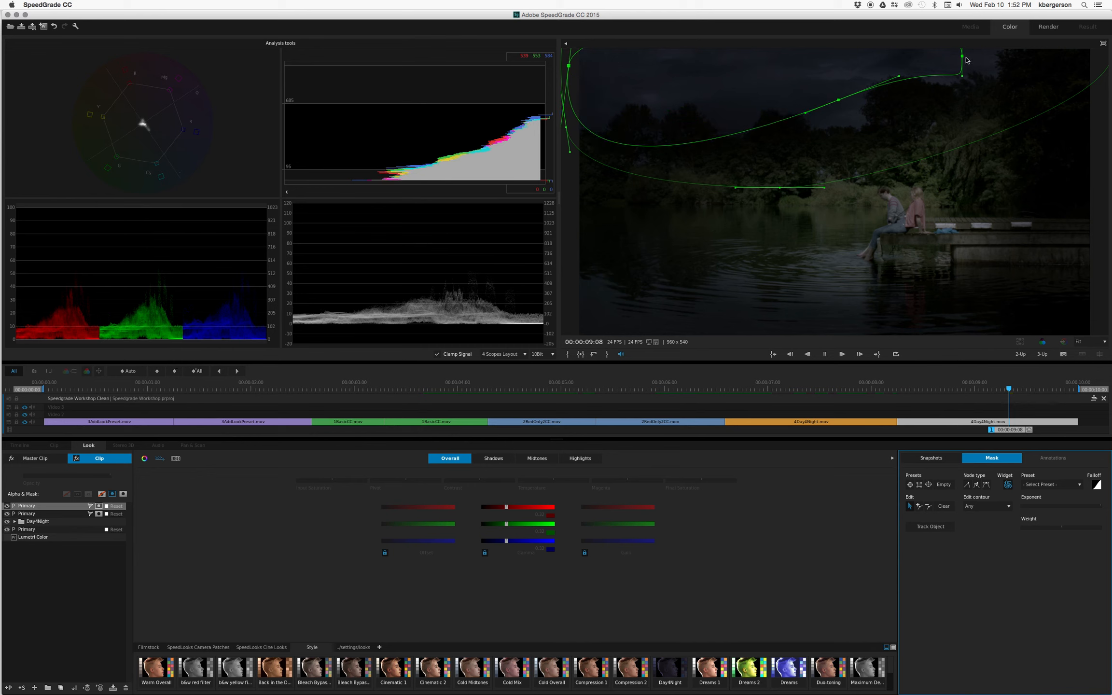
drag(966, 57, 1012, 69)
drag(839, 102, 877, 118)
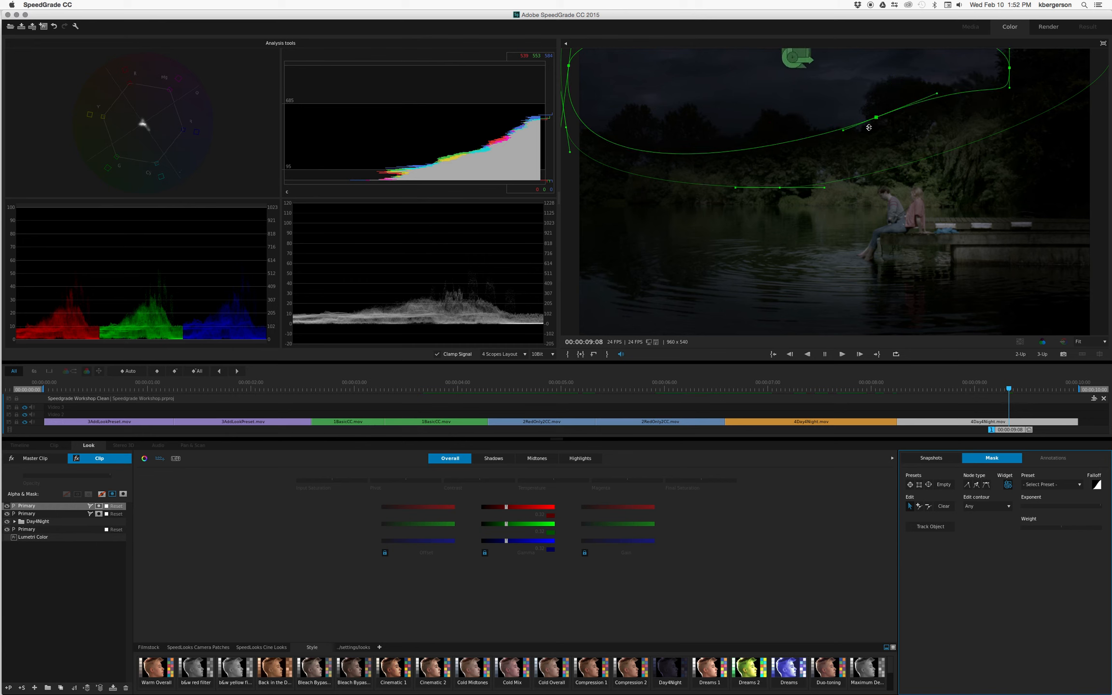
click(6, 506)
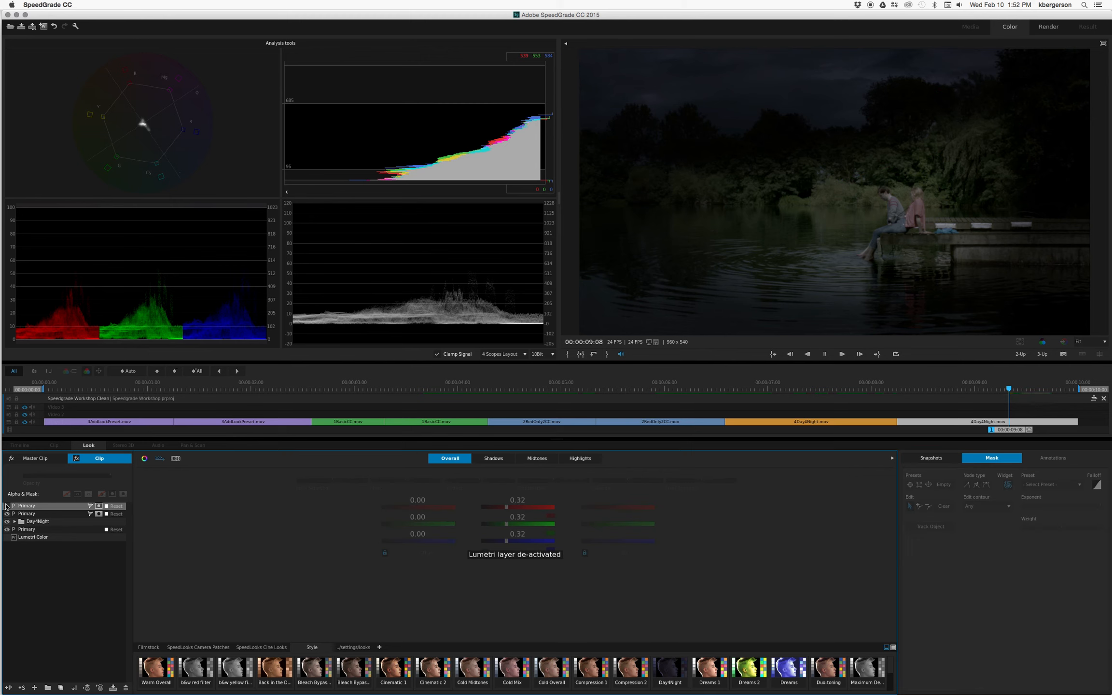
click(6, 506)
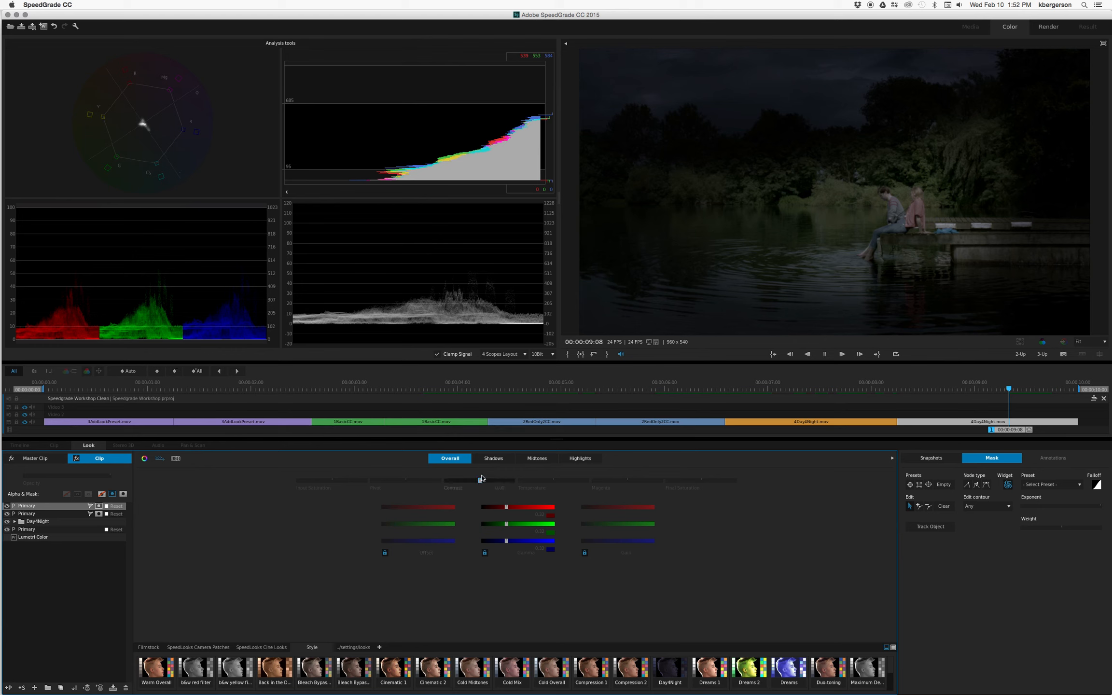
Step: Raise the sky layer's overall contrast slightly and compare the layer hidden and shown
drag(480, 482, 488, 481)
drag(488, 480, 488, 480)
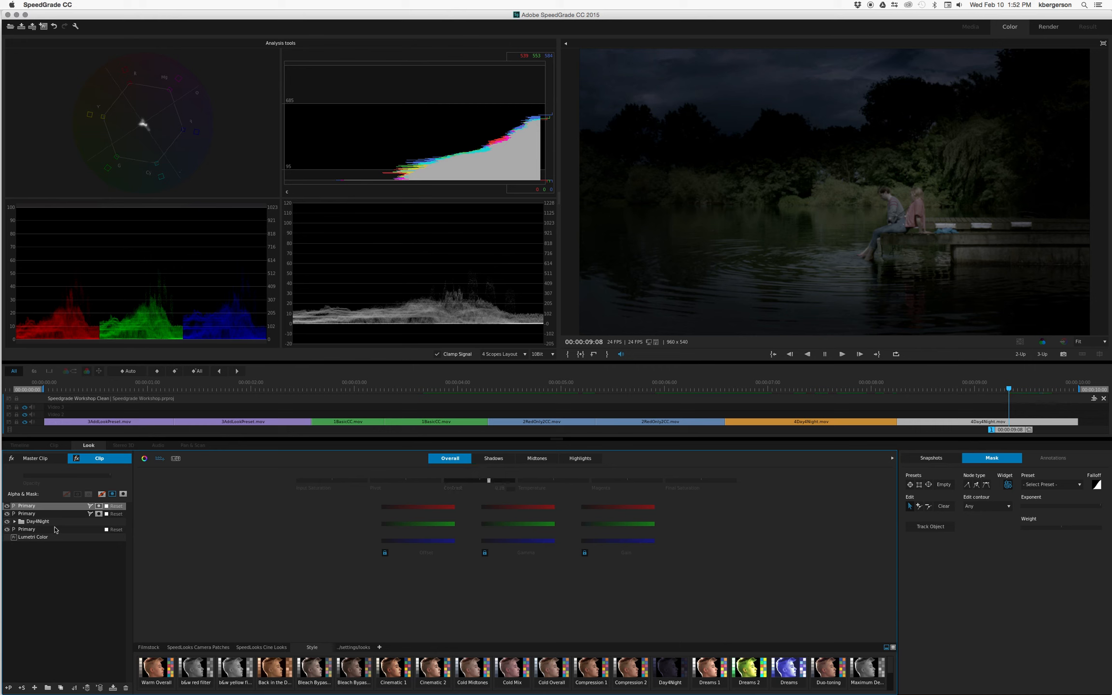
click(7, 507)
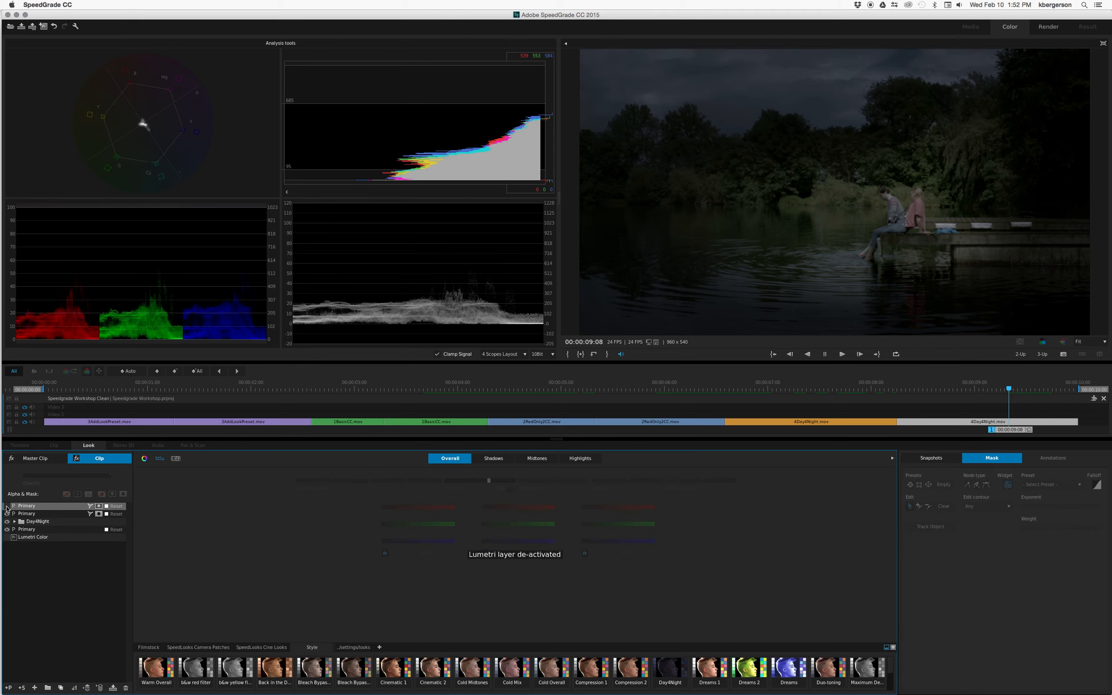
click(7, 507)
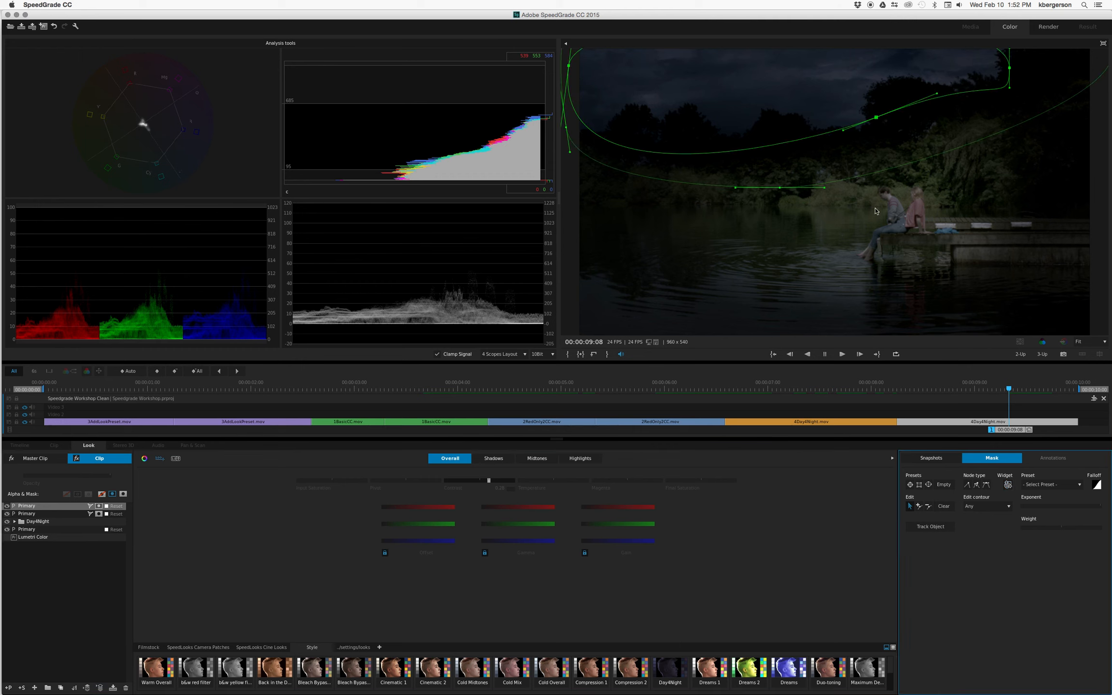
Step: Lower the sky mask's outer contour into the lake below the treeline to soften the falloff, and compare the layer hidden and shown
drag(780, 188, 854, 204)
drag(571, 156, 569, 208)
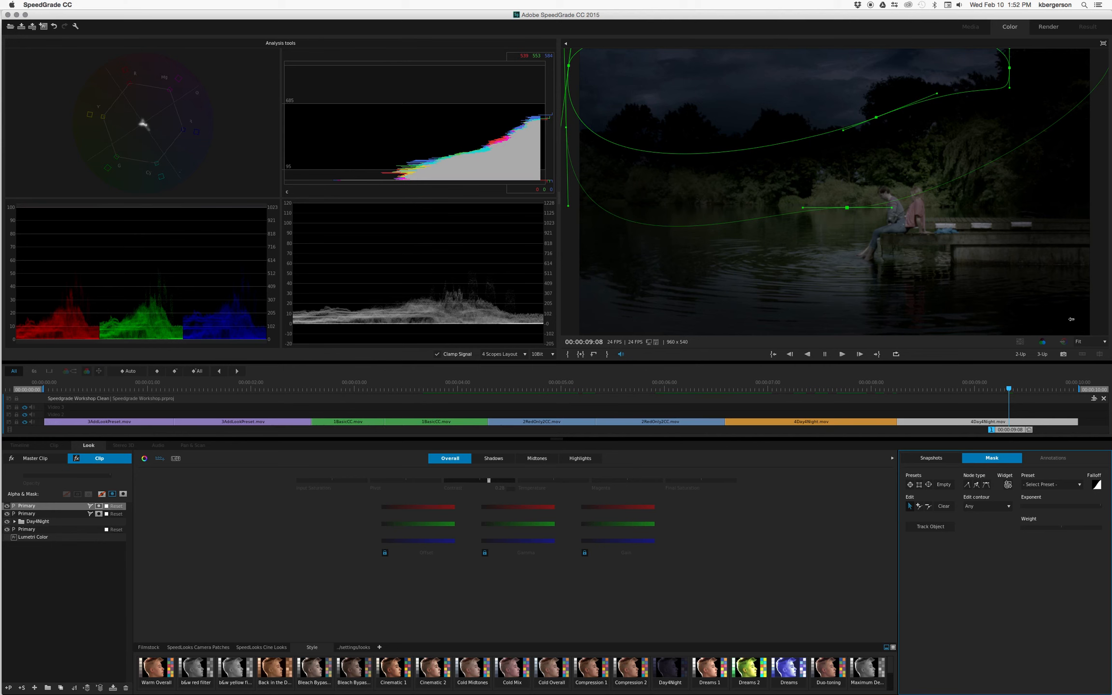
click(7, 506)
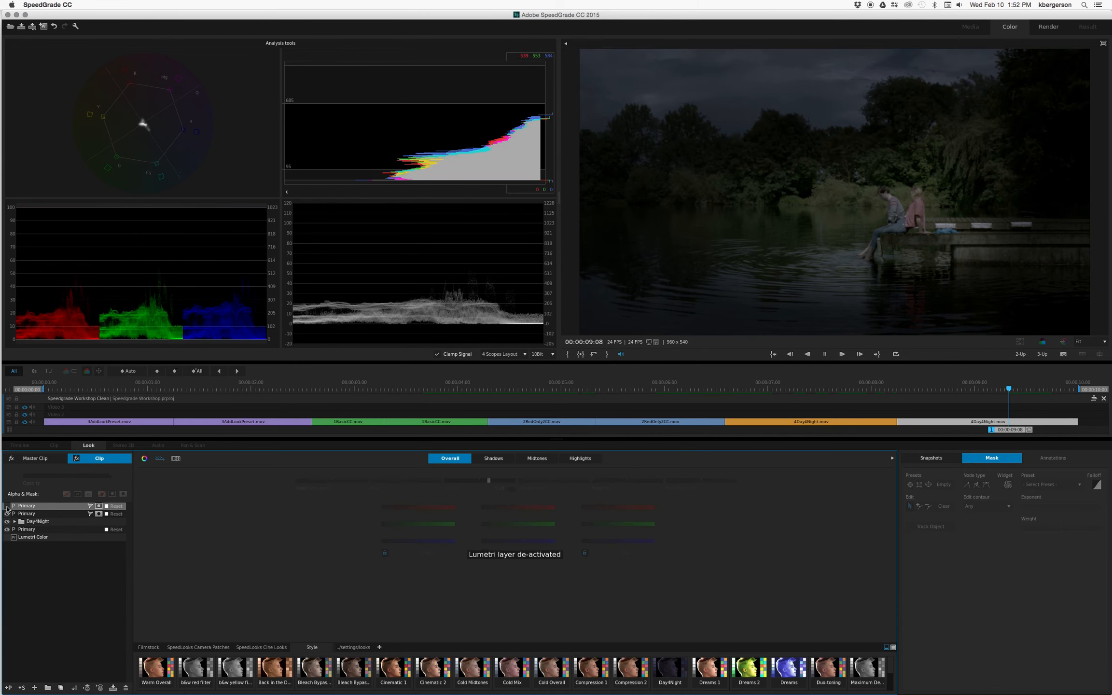
click(7, 506)
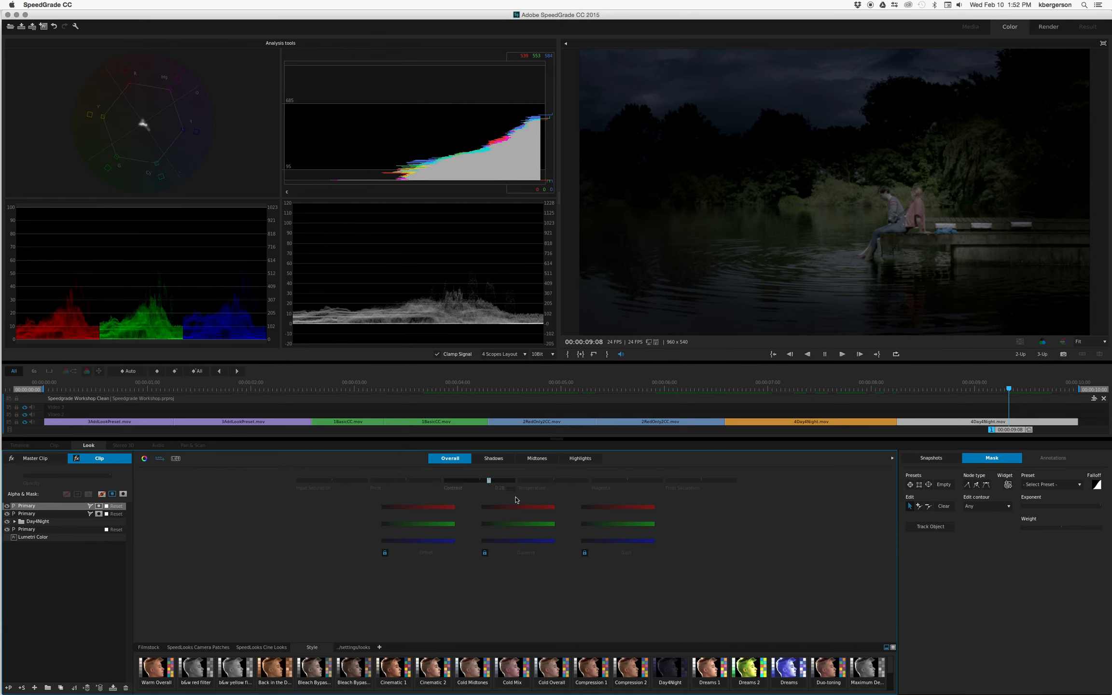
Step: On the couple's mask, raise the outer contour's upper edge and pull its dock-side edge inward and down
click(21, 514)
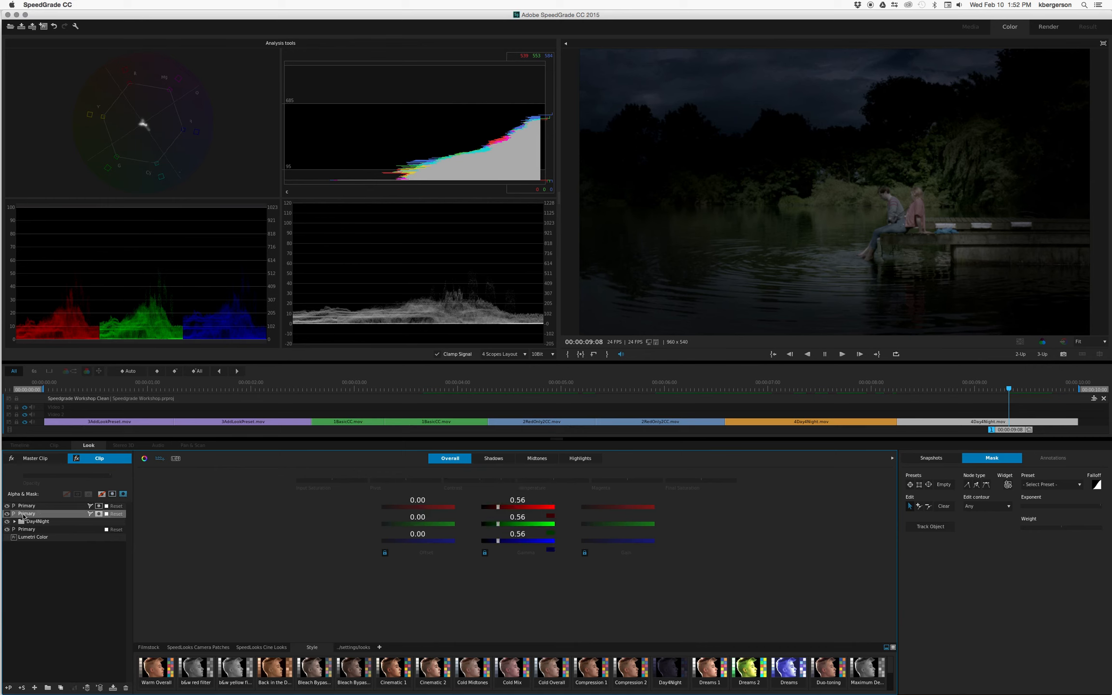
click(1007, 485)
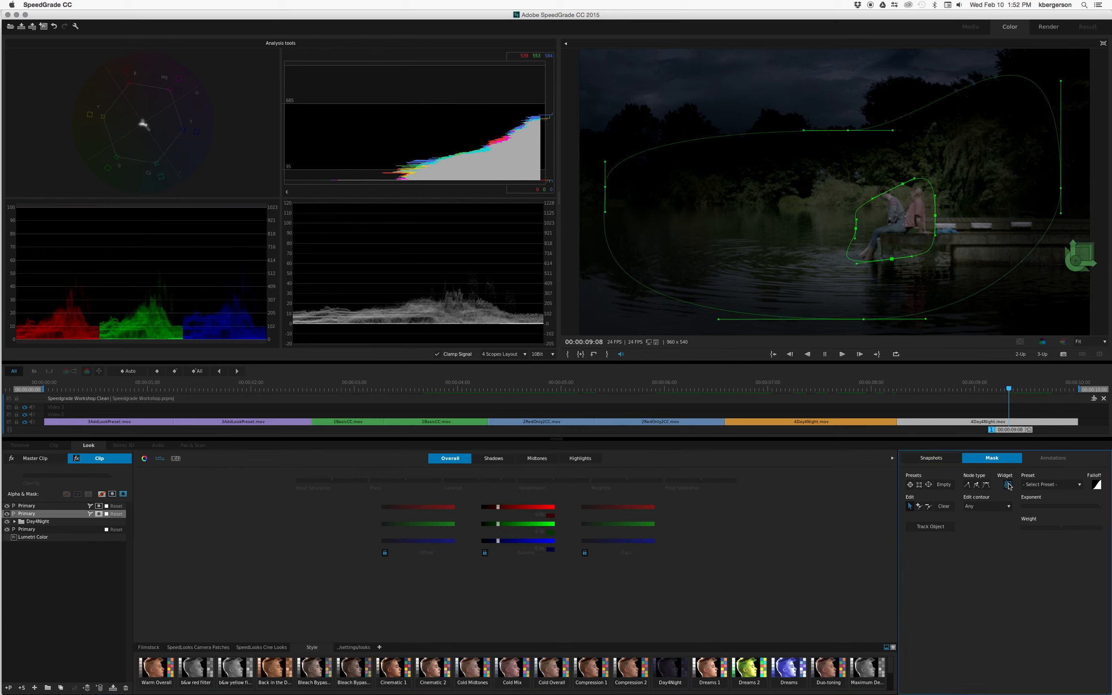
drag(849, 134, 894, 111)
drag(1060, 189, 1012, 246)
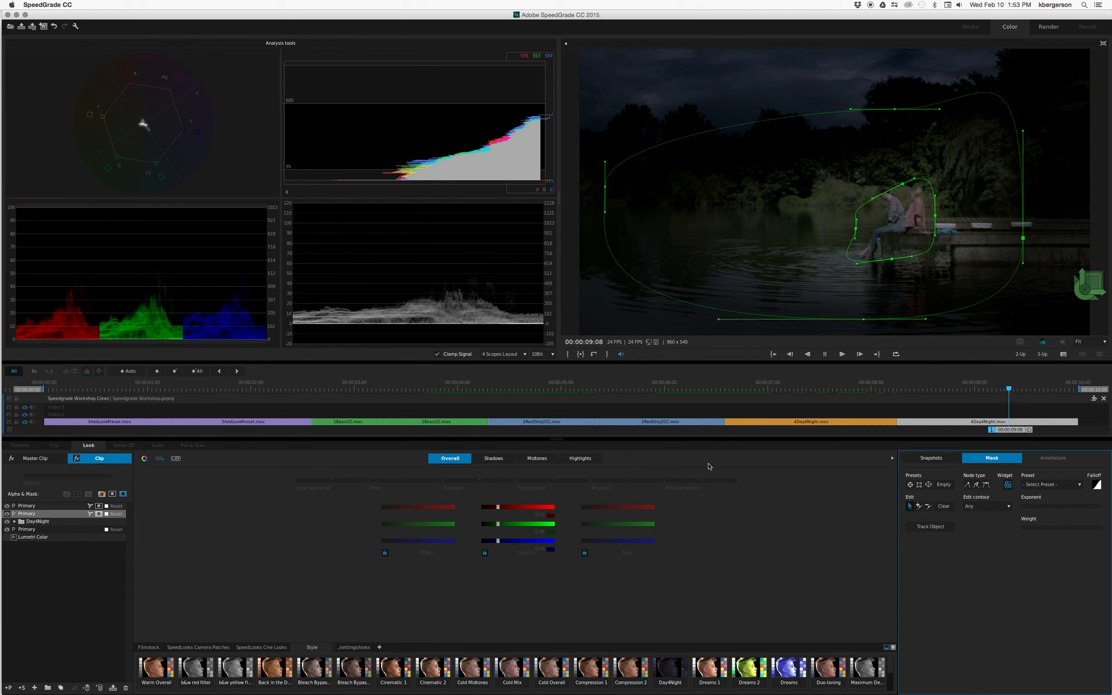
click(57, 577)
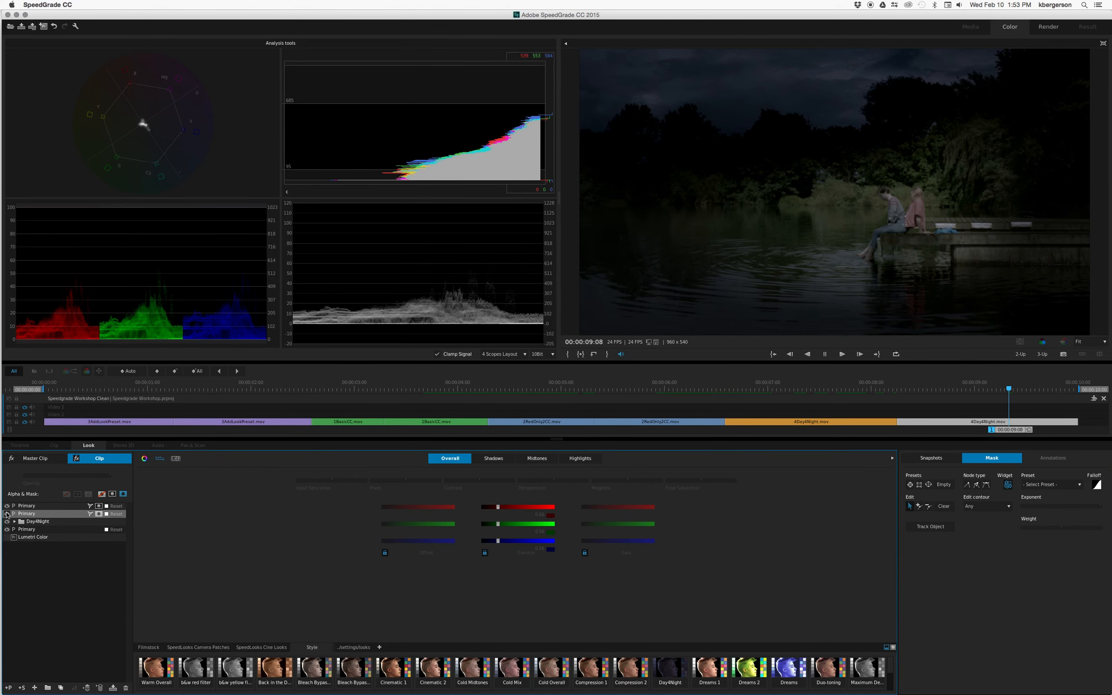
Step: Set the couple mask layer's gamma to 0.61, comparing the layer hidden and shown before and after the change
click(7, 513)
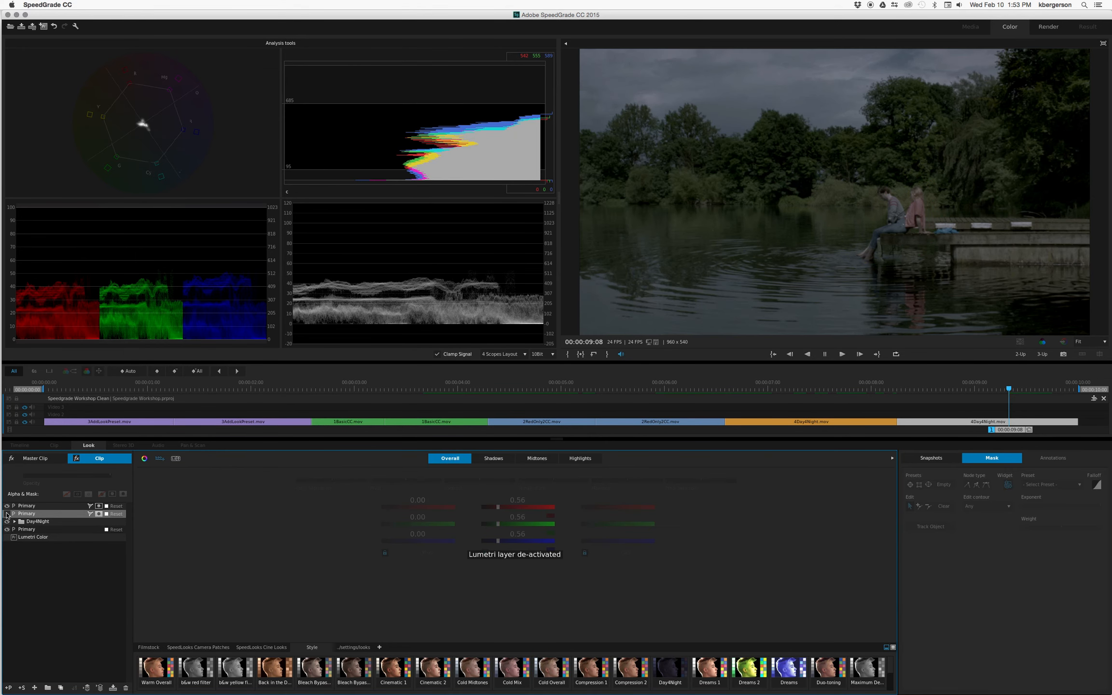
click(7, 513)
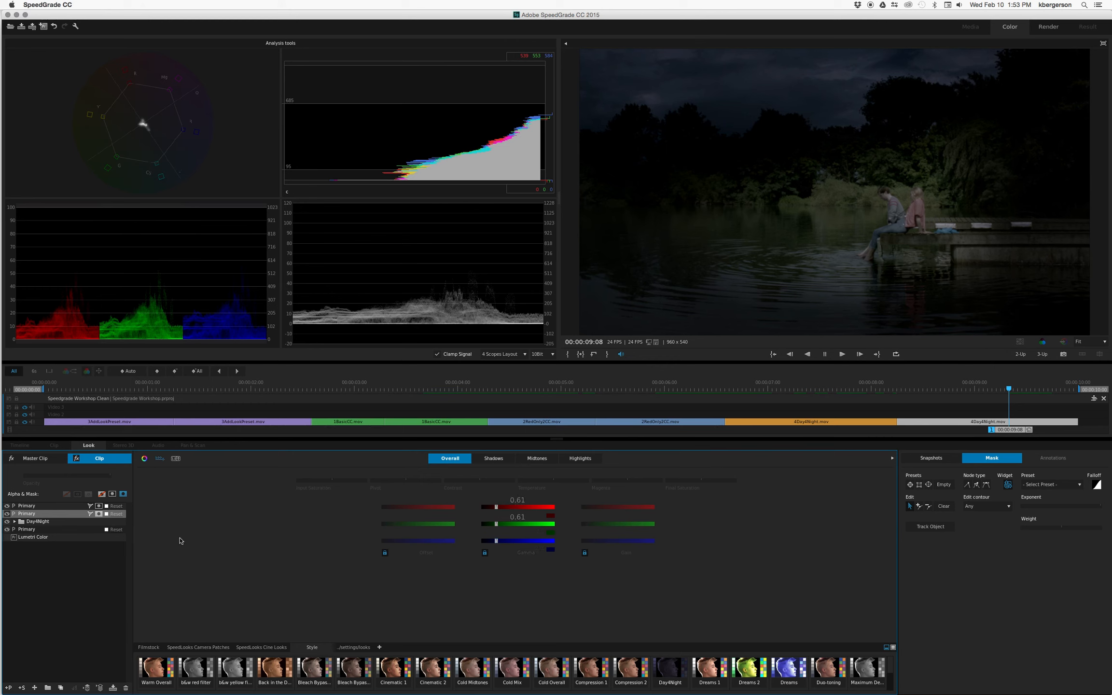
click(6, 521)
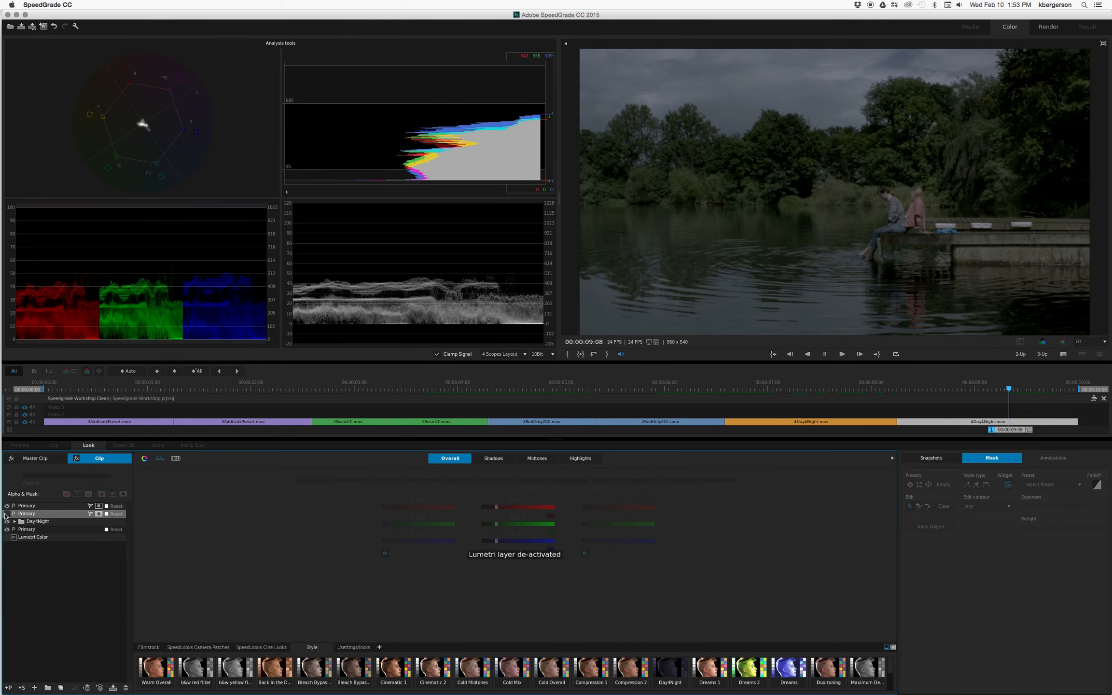
click(7, 519)
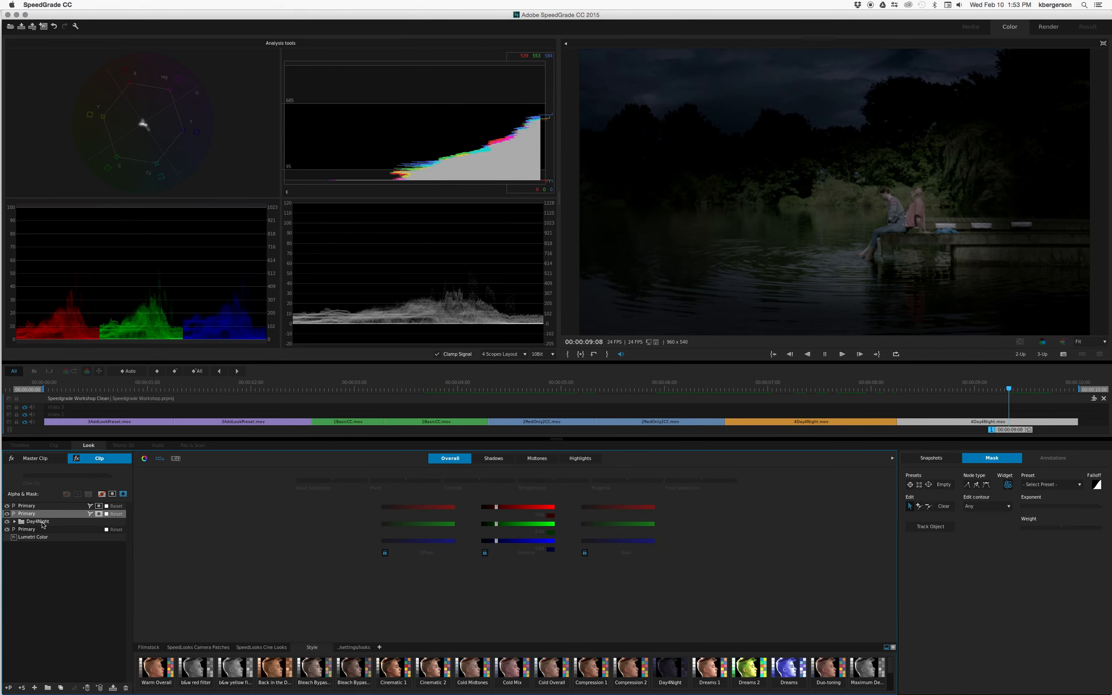
Step: Set the Day4Night group's opacity to 0.60 and compare the group hidden and shown
click(33, 522)
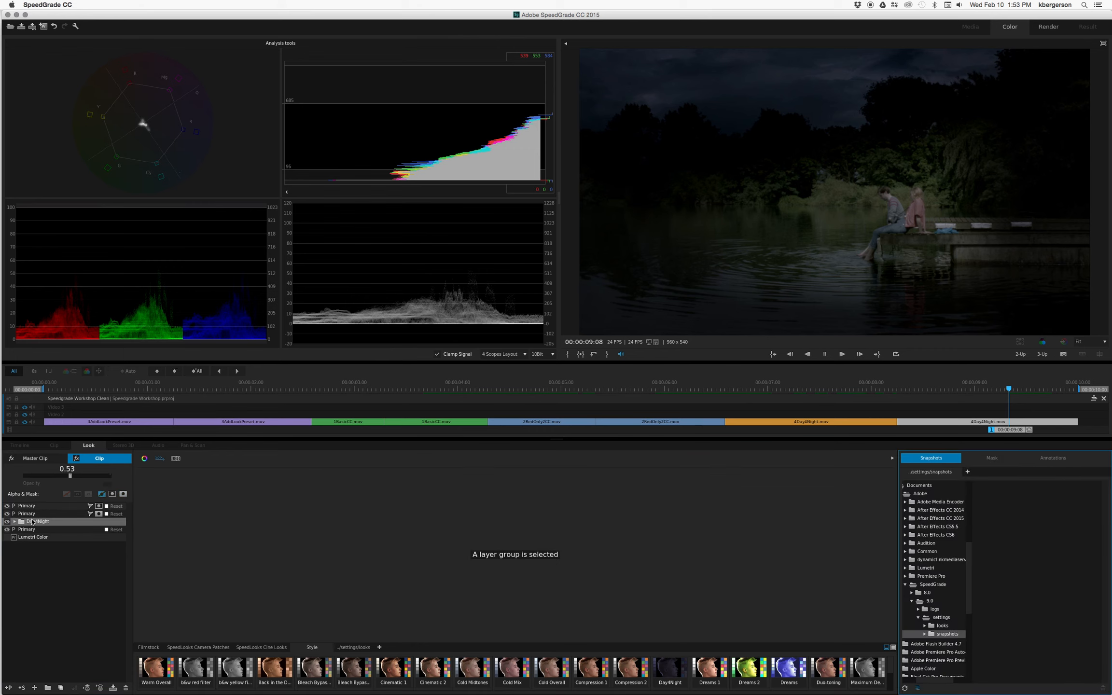
drag(70, 475, 75, 475)
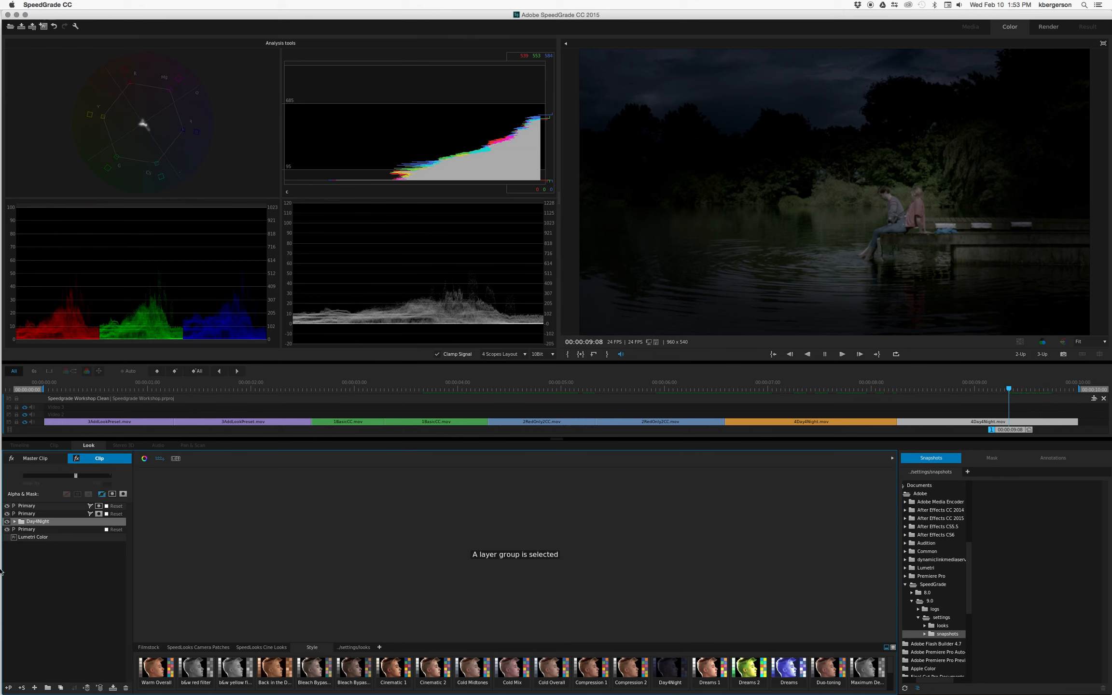
click(7, 522)
click(7, 522)
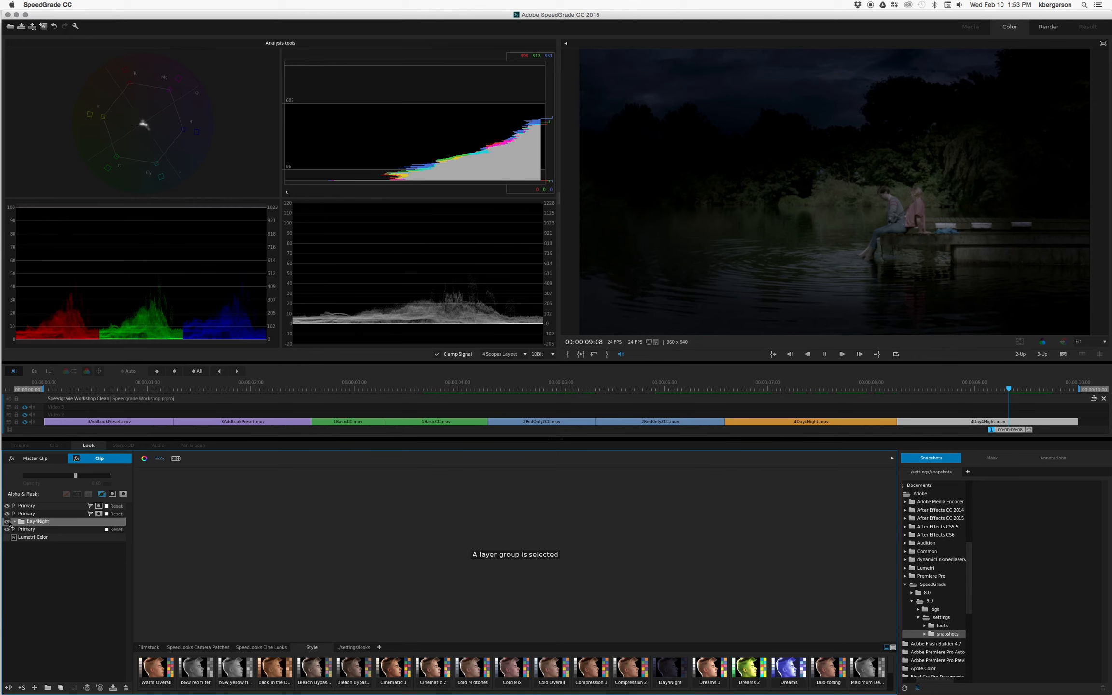
Step: Lower the highlights gain of the base Primary layer below the Day4Night group, and compare that layer hidden and shown
click(43, 529)
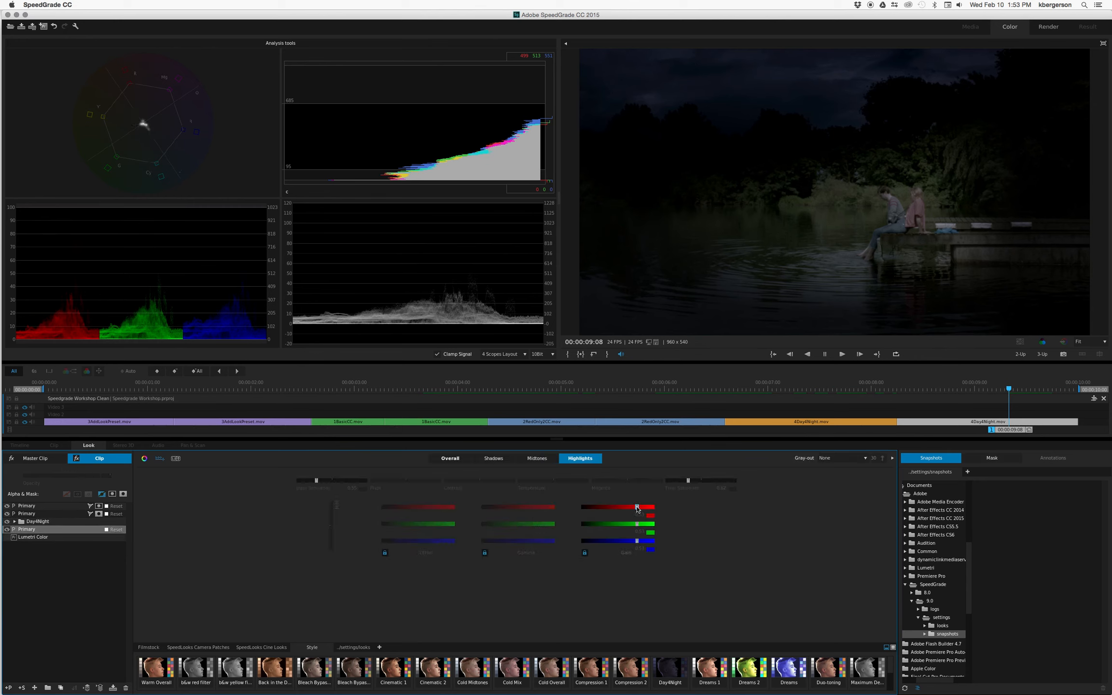
drag(637, 508, 624, 507)
click(7, 529)
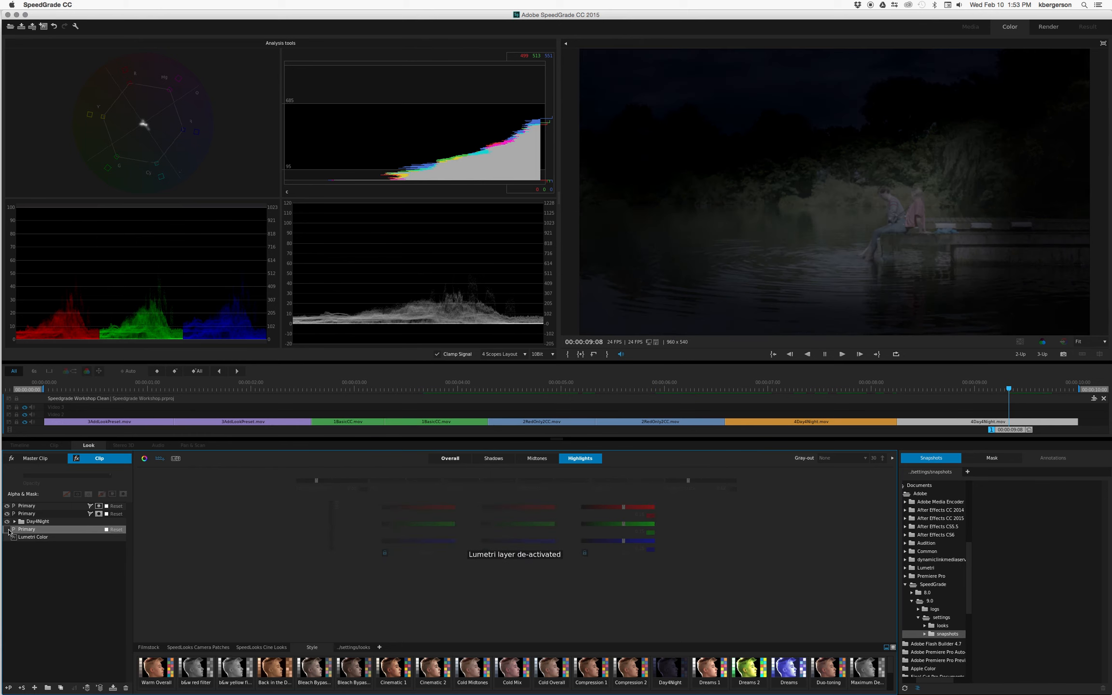
click(7, 529)
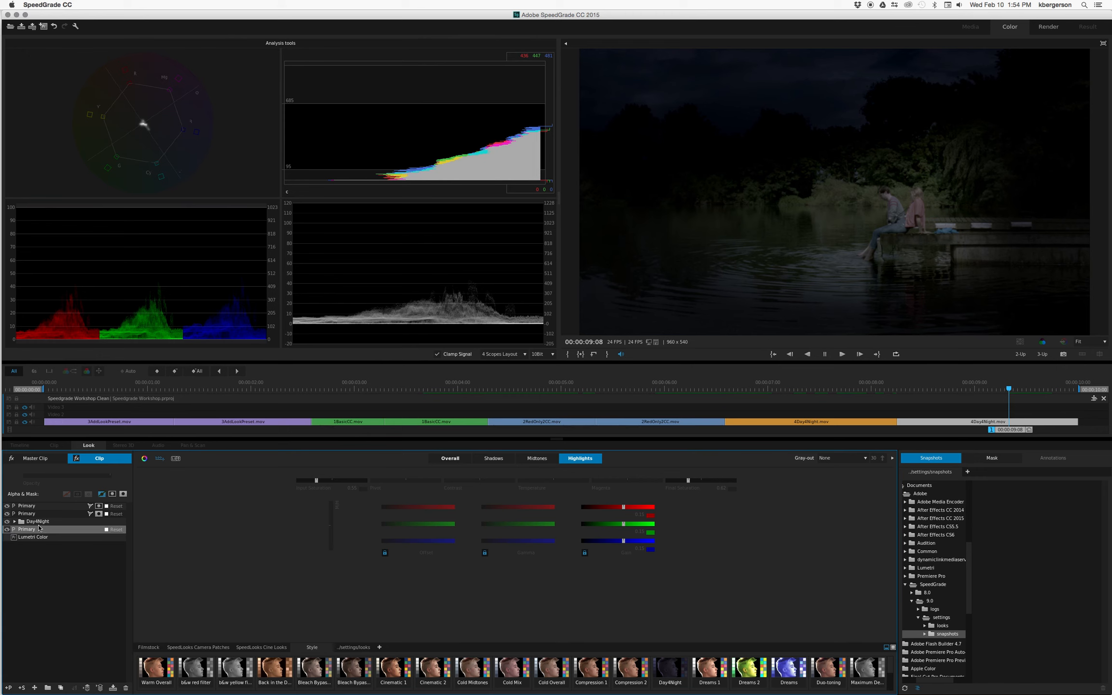
Step: Raise the Day4Night group's opacity further, and compare the shot with the group and the whole grade off and on
click(36, 522)
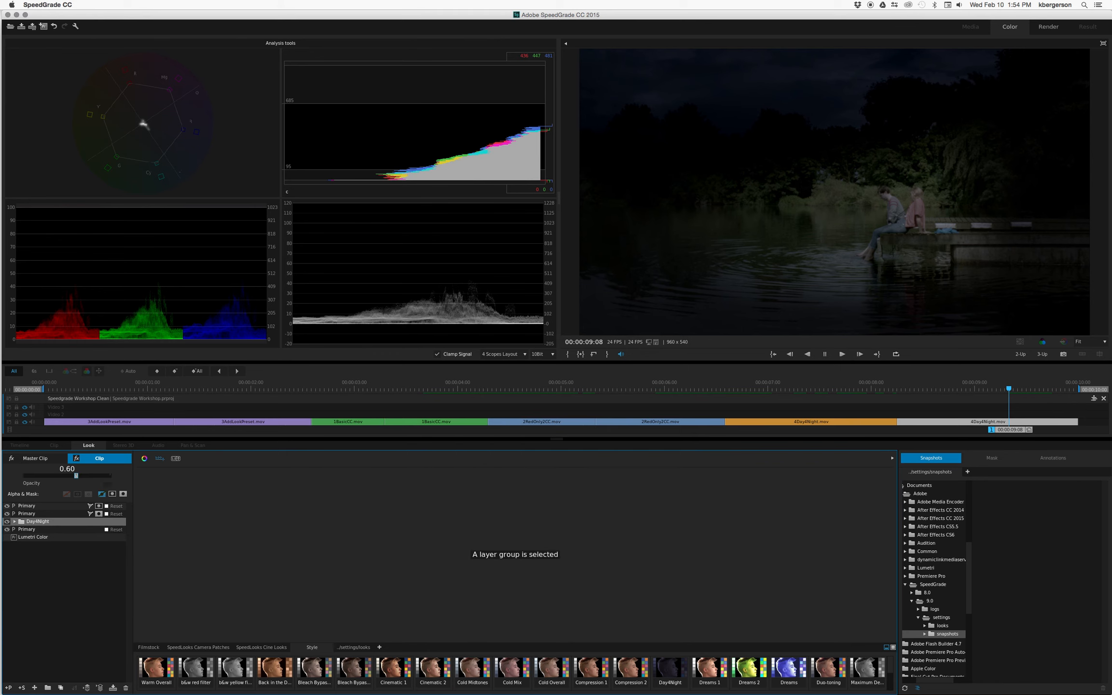
drag(76, 475, 83, 475)
click(7, 522)
click(6, 522)
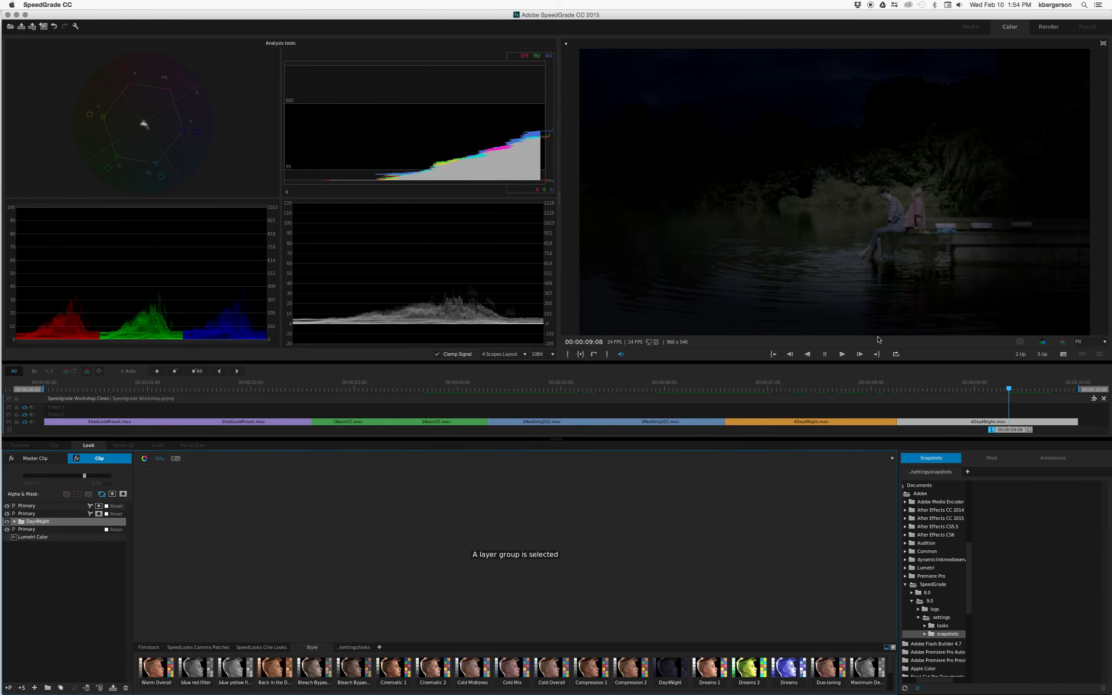
click(1042, 342)
click(1043, 342)
Step: Try a highlights gain of about 0.94 on the sky layer, comparing the layer hidden and shown
click(27, 506)
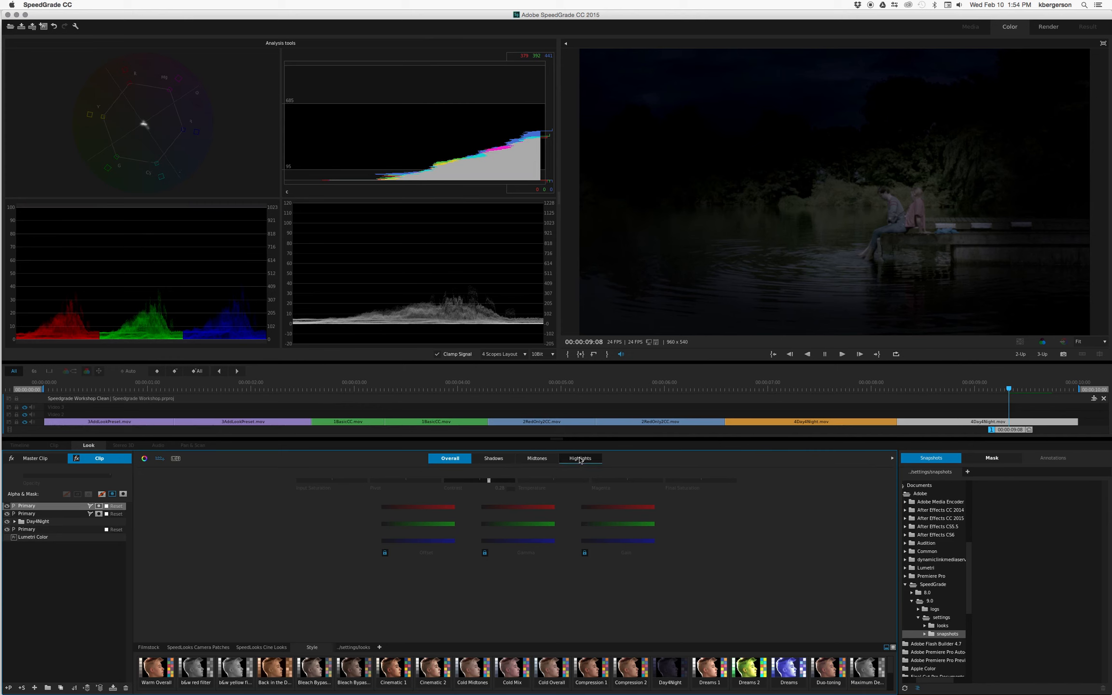
click(580, 460)
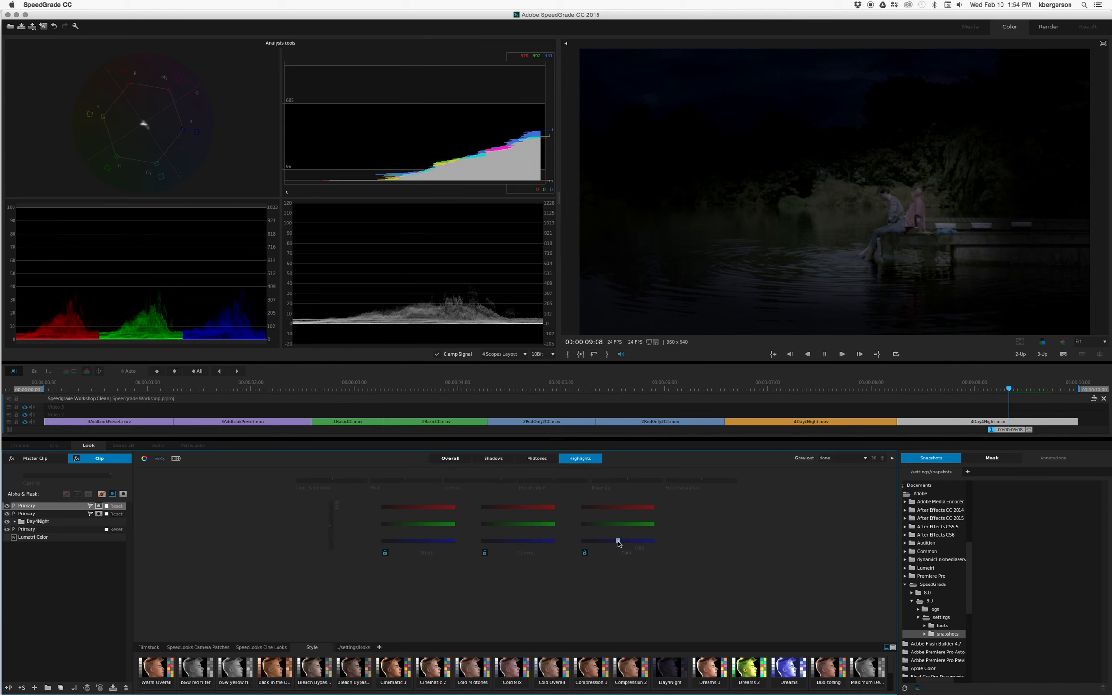
drag(618, 541, 651, 541)
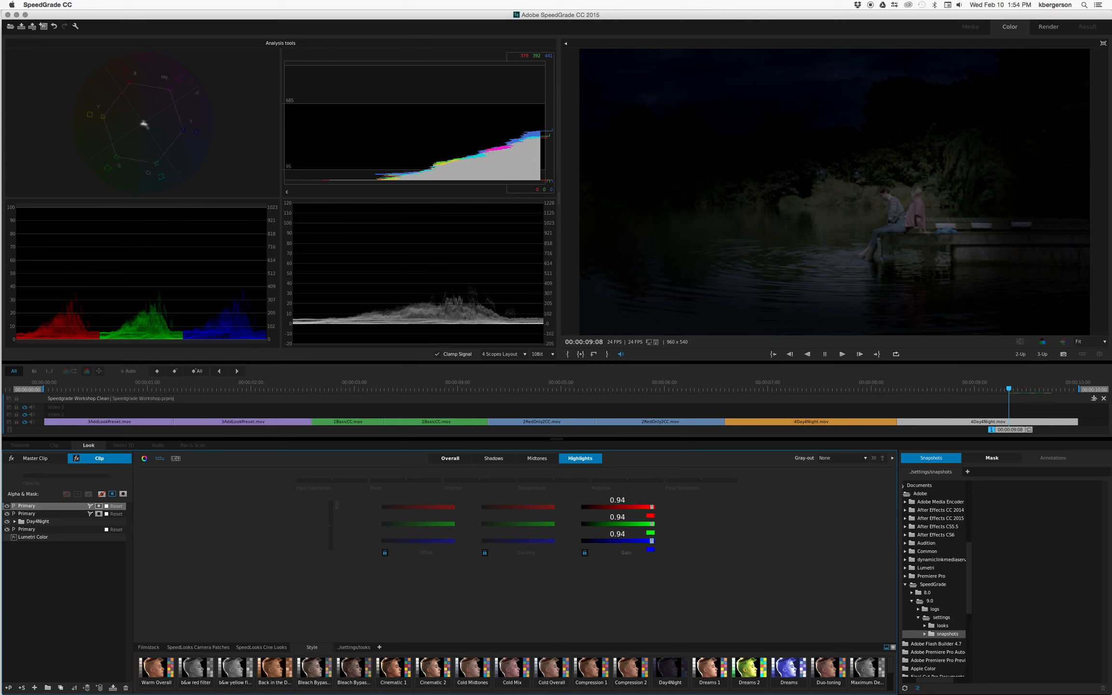
click(7, 506)
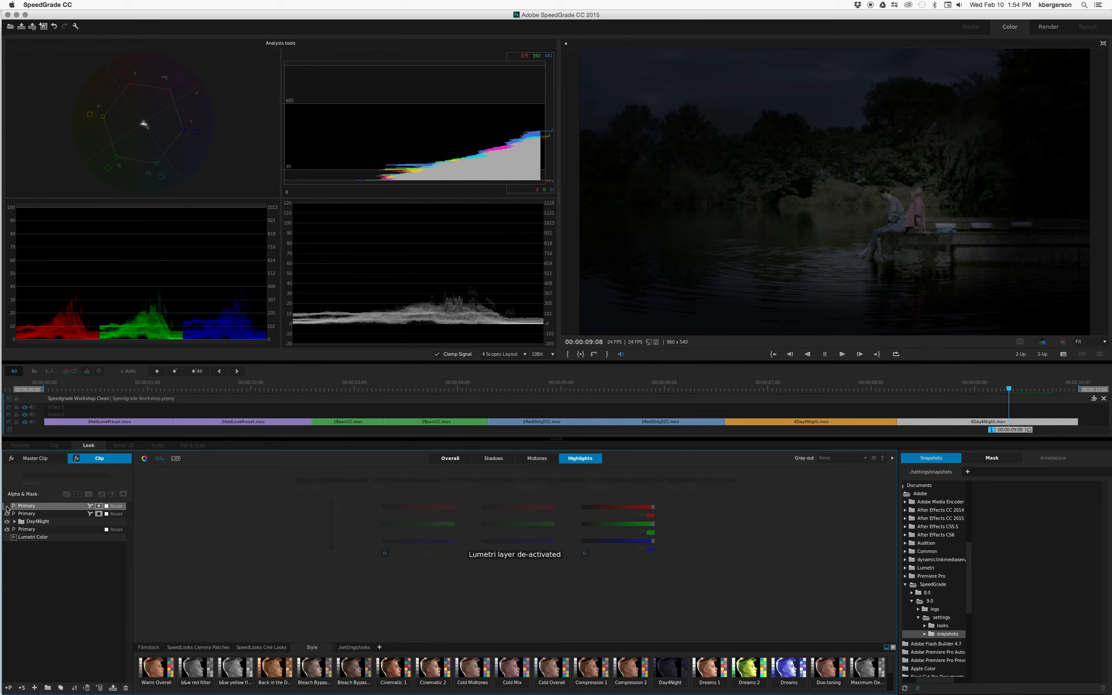
click(7, 506)
click(7, 506)
click(7, 507)
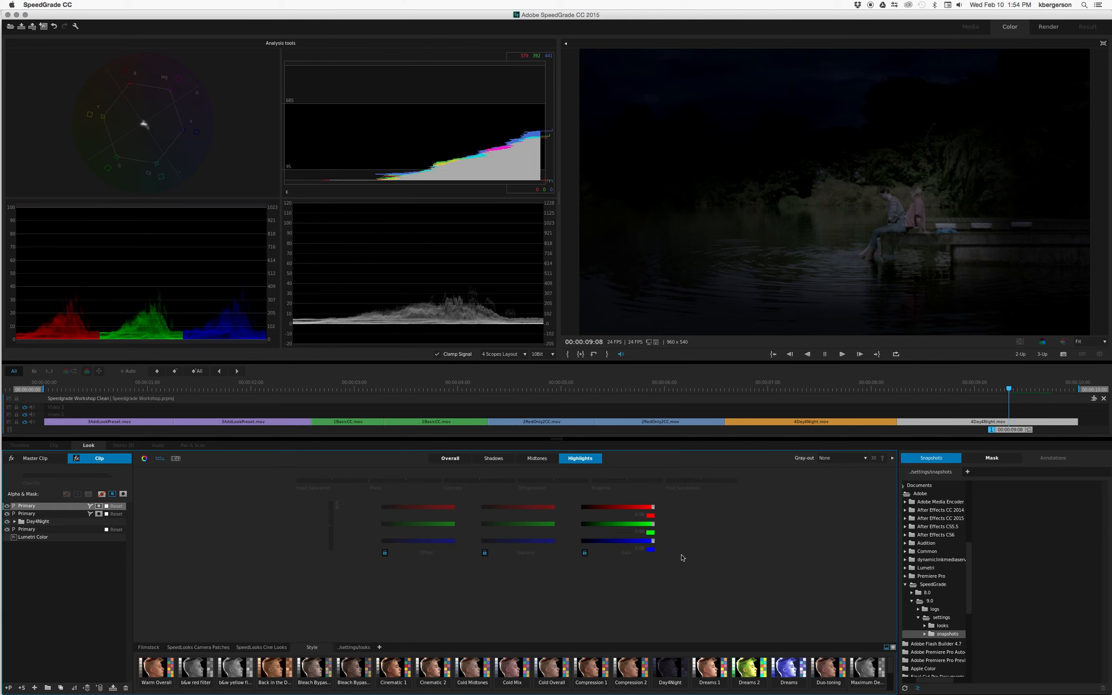
click(651, 550)
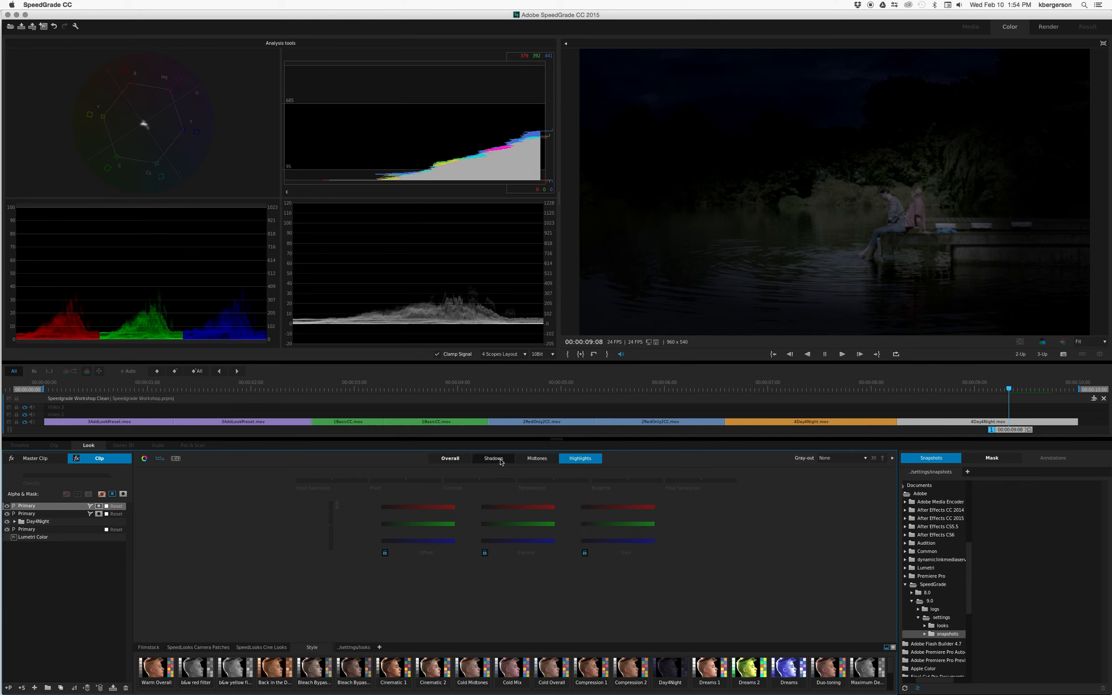
Step: Raise the sky layer's highlights contrast and compare the layer hidden and shown
drag(479, 482, 484, 480)
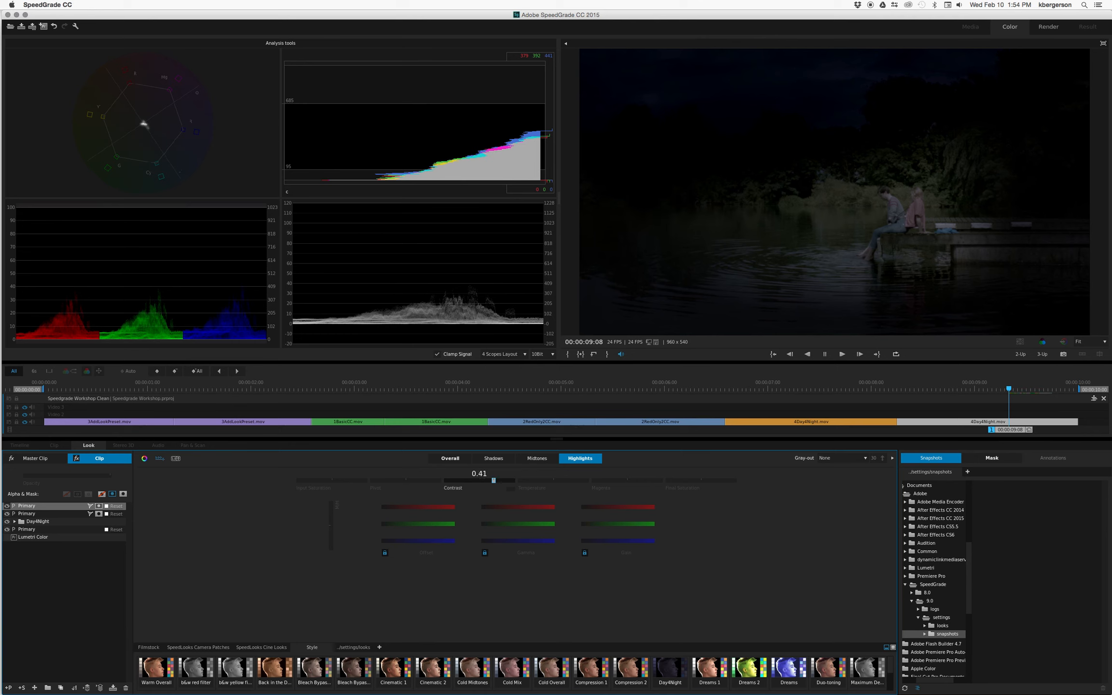
drag(496, 480, 496, 480)
click(7, 506)
click(7, 506)
Step: Reset the sky layer and try a higher overall contrast on it without a mask, comparing the layer hidden and shown
click(116, 506)
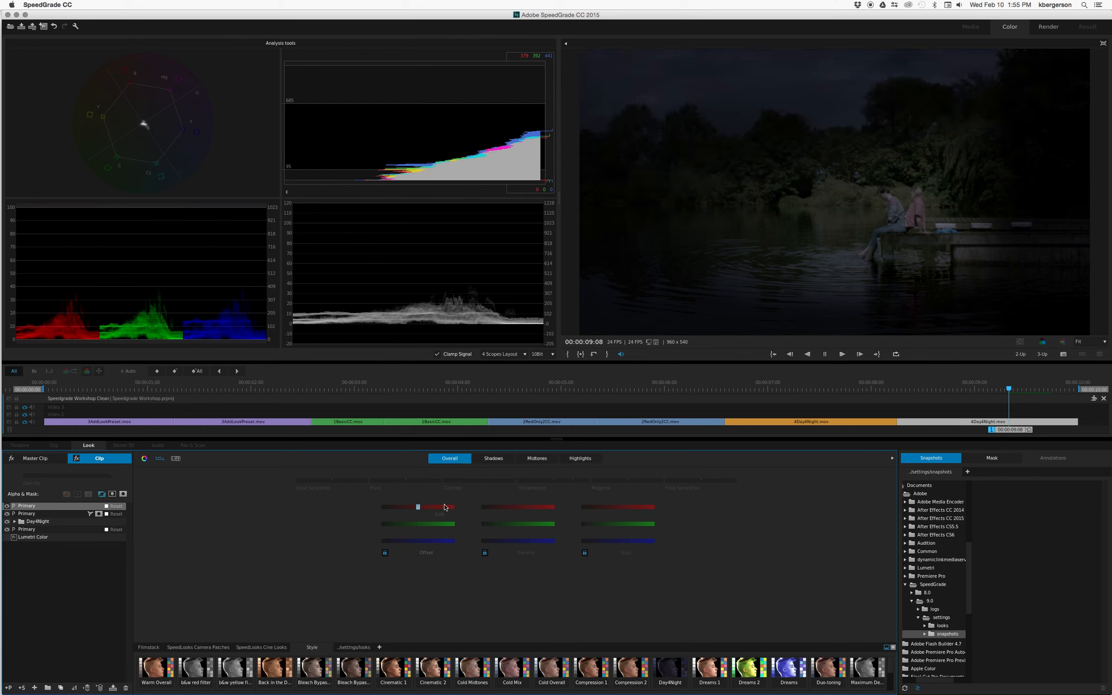
mouse_move(481, 480)
drag(480, 481, 489, 480)
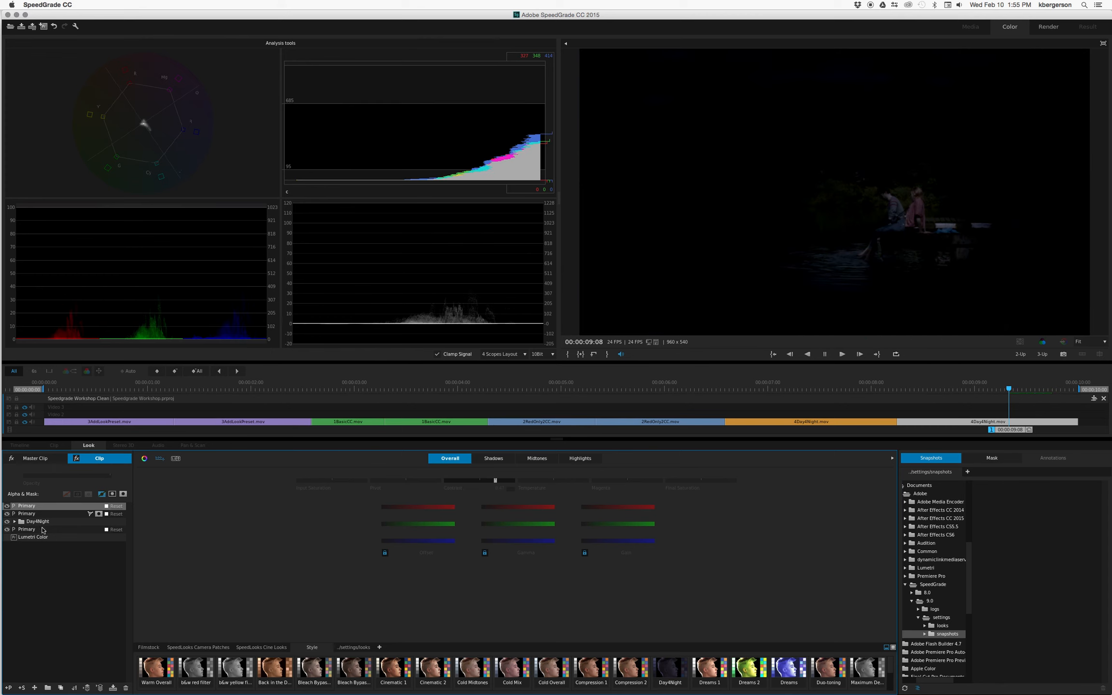
click(7, 506)
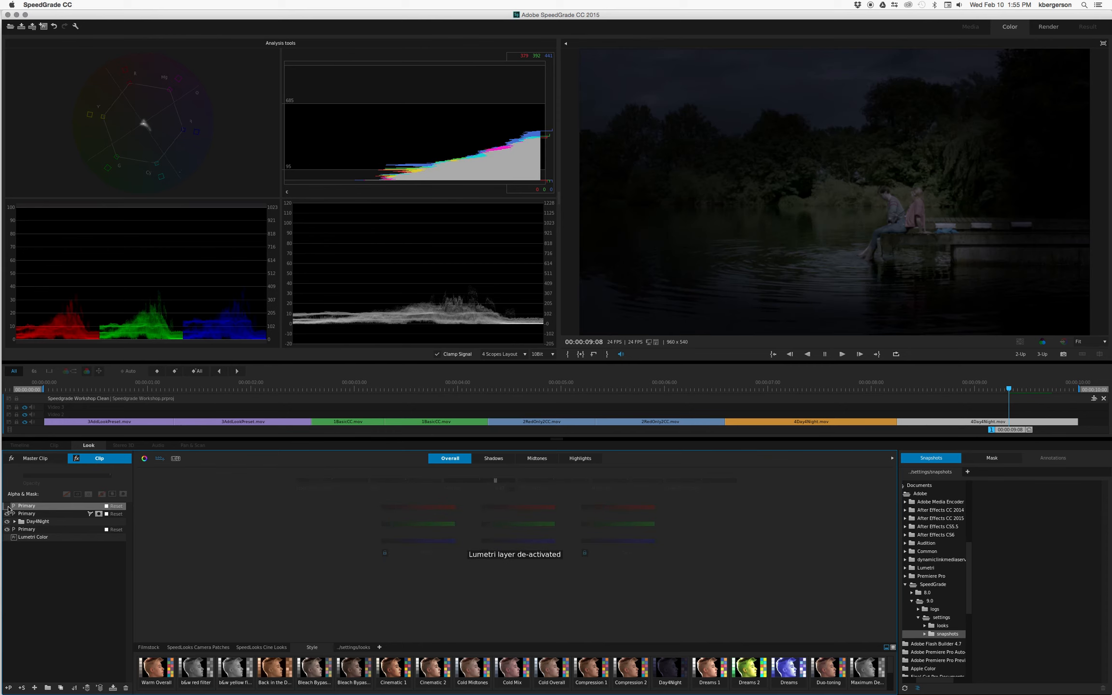
click(6, 505)
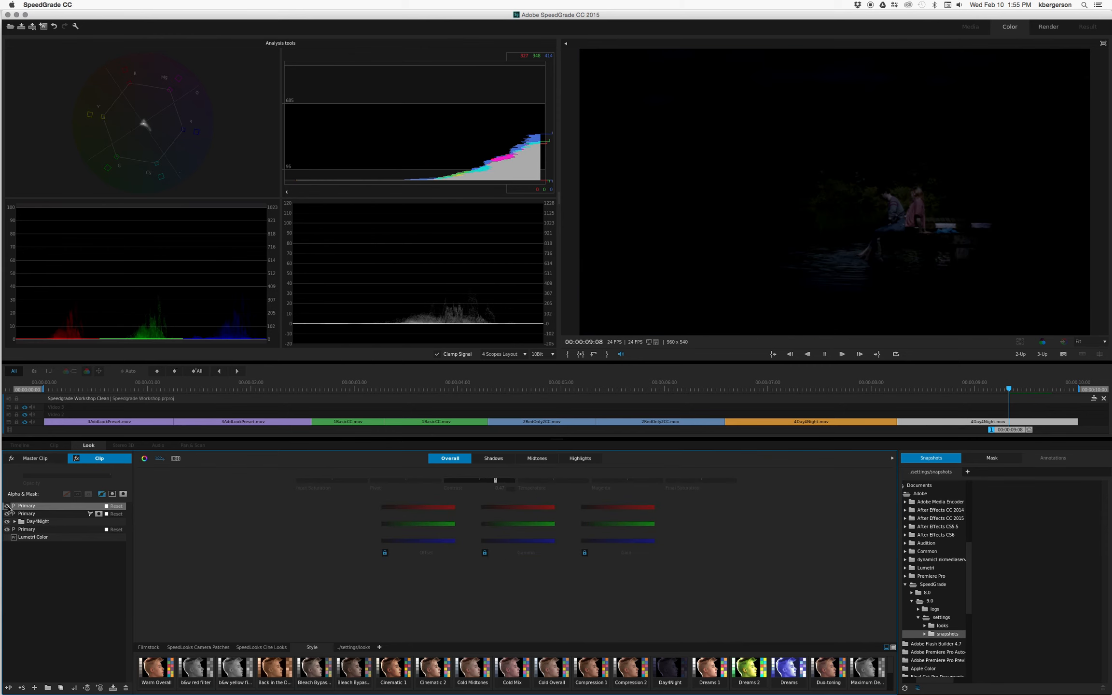
click(6, 506)
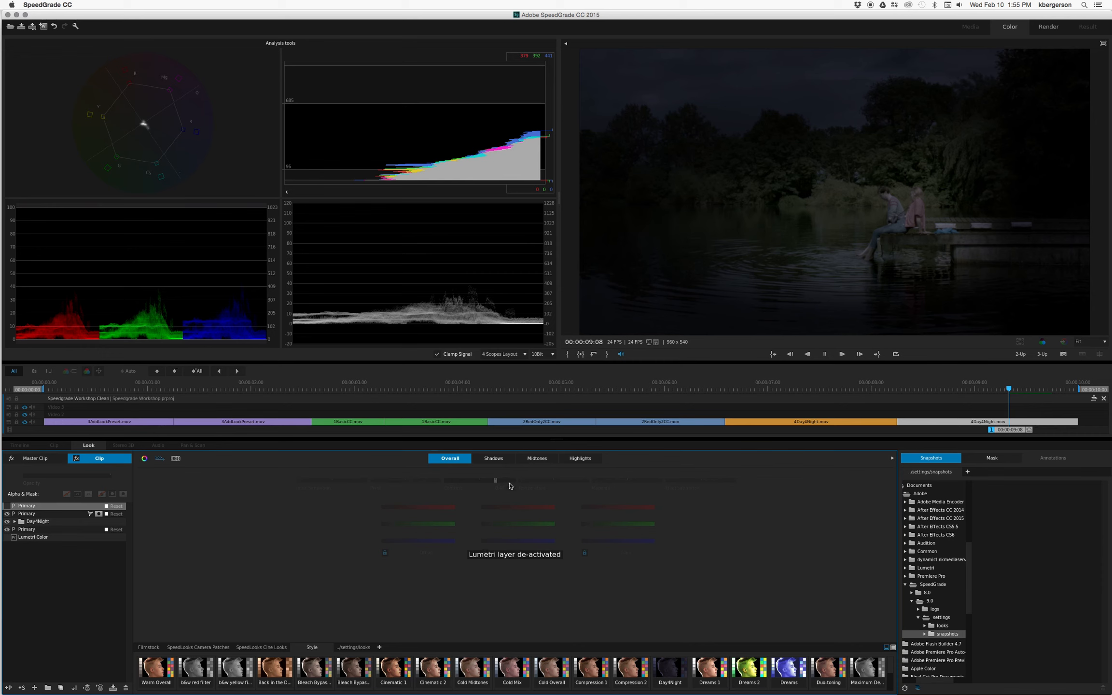
click(7, 506)
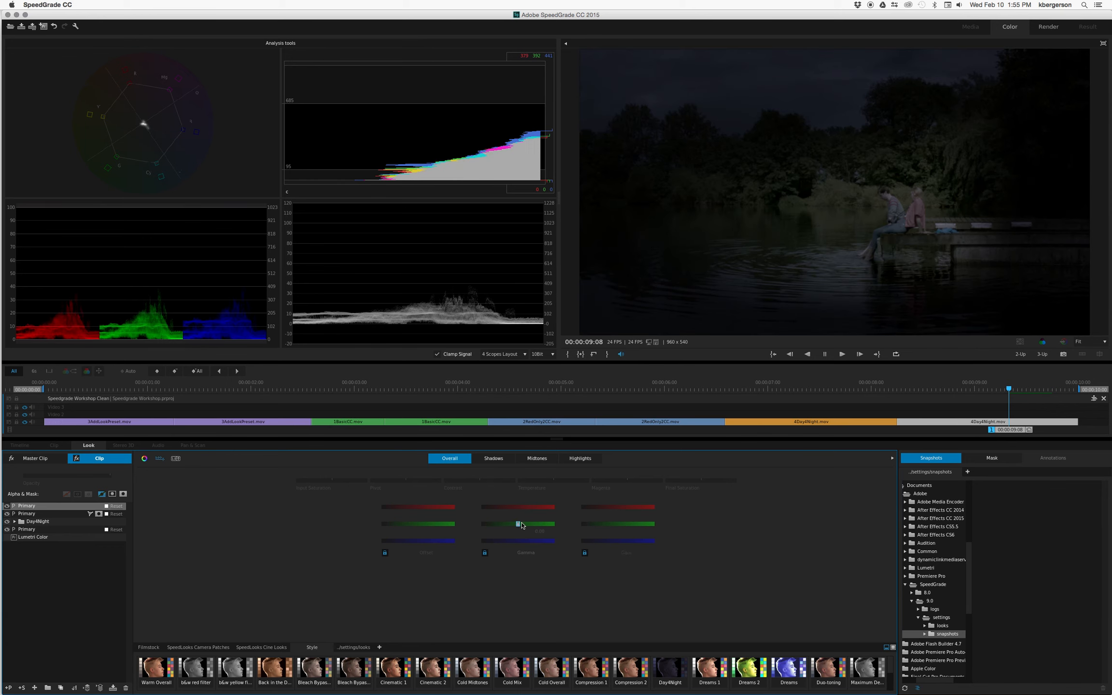
Step: Lower the overall gamma and slightly raise the overall gain on the uppermost Primary layer
drag(519, 524, 512, 524)
click(618, 524)
drag(618, 524, 622, 523)
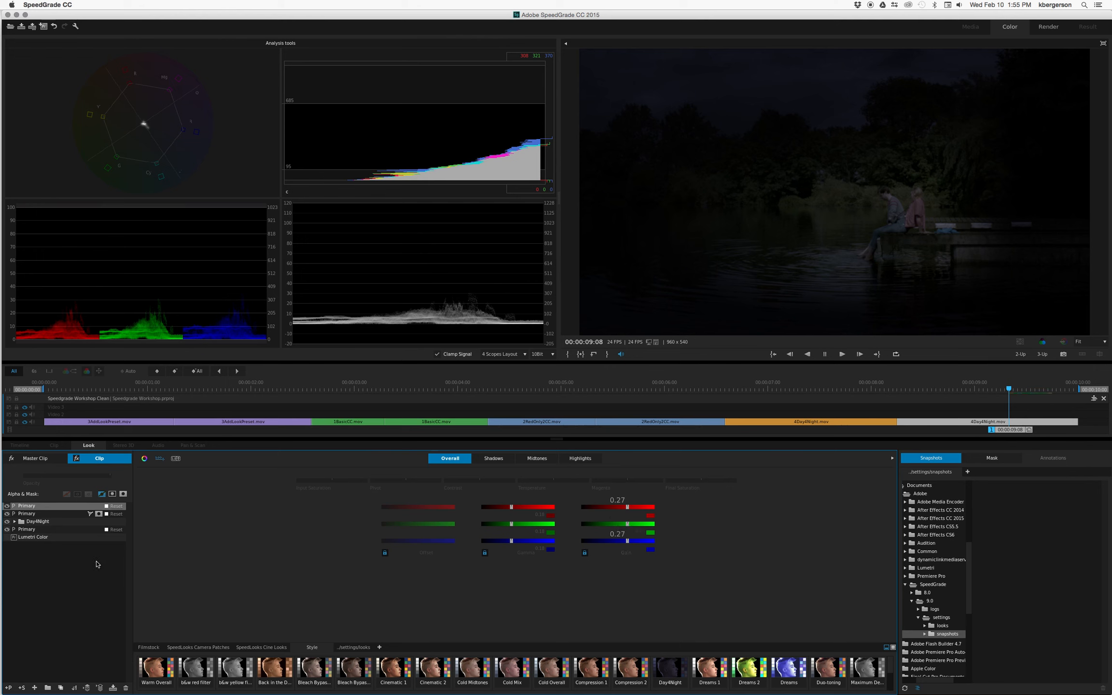
Step: Lower the red and green highlights gamma on the Primary layer below the Day4Night group, comparing the layer hidden and shown
click(37, 530)
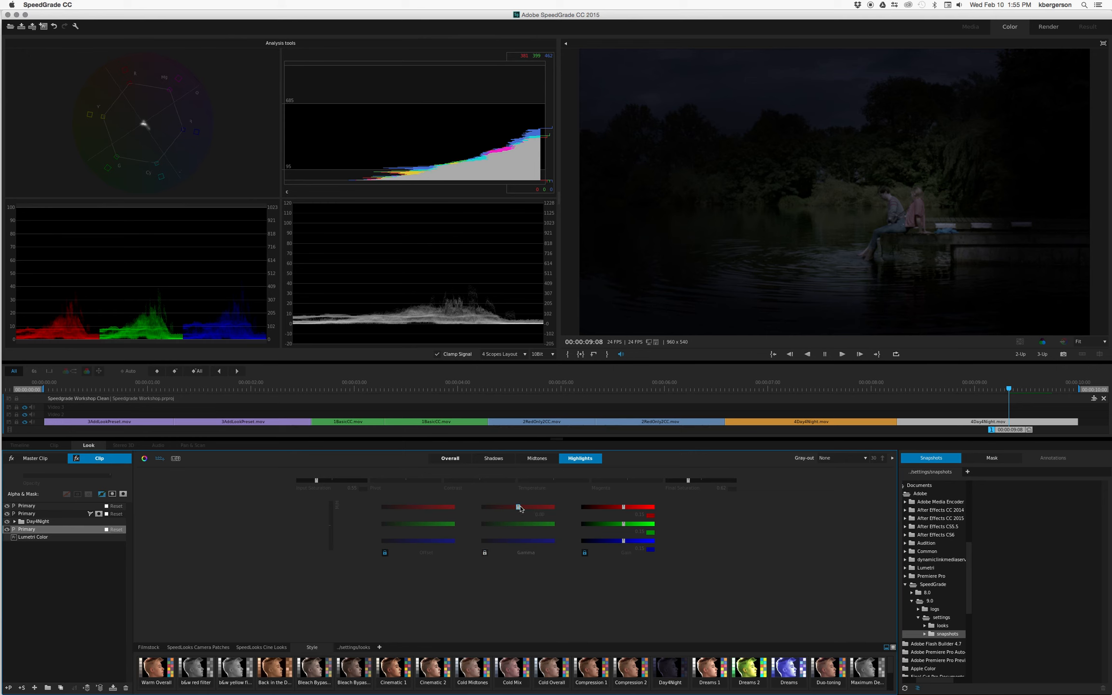
mouse_move(518, 506)
mouse_down()
mouse_move(508, 506)
mouse_move(517, 524)
mouse_up()
click(6, 535)
click(6, 532)
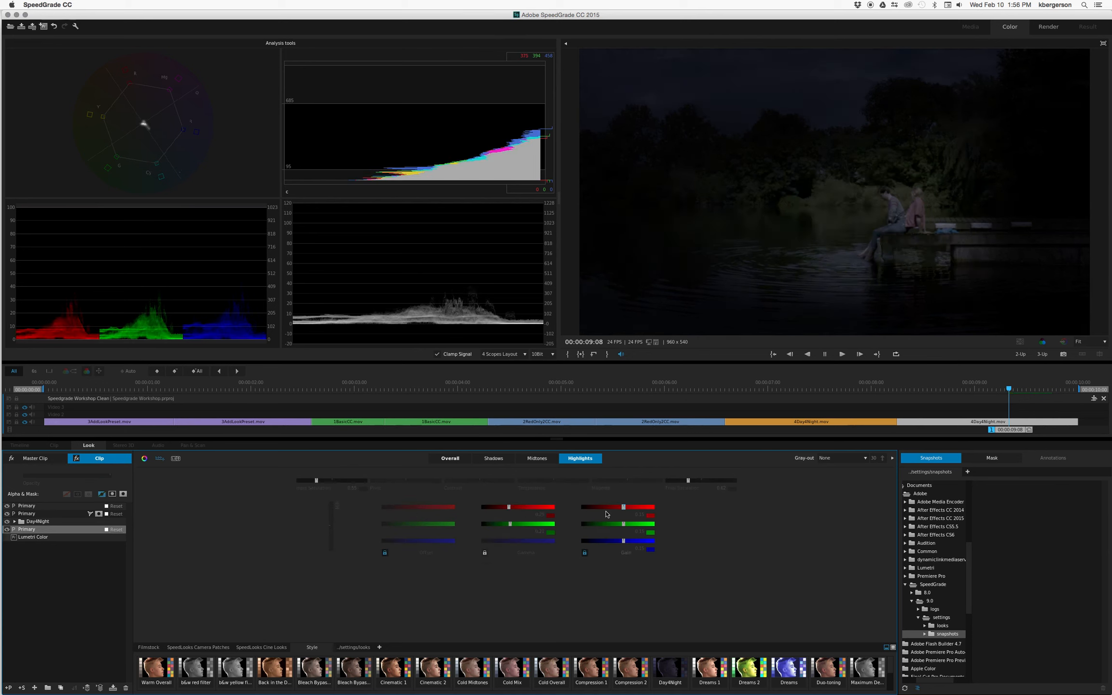
Step: Unlink the highlights gain channels, lower red and green gain on the same Primary layer, and compare it hidden and shown
click(584, 554)
mouse_move(623, 508)
mouse_down()
mouse_move(612, 508)
mouse_move(623, 524)
mouse_move(613, 524)
mouse_up()
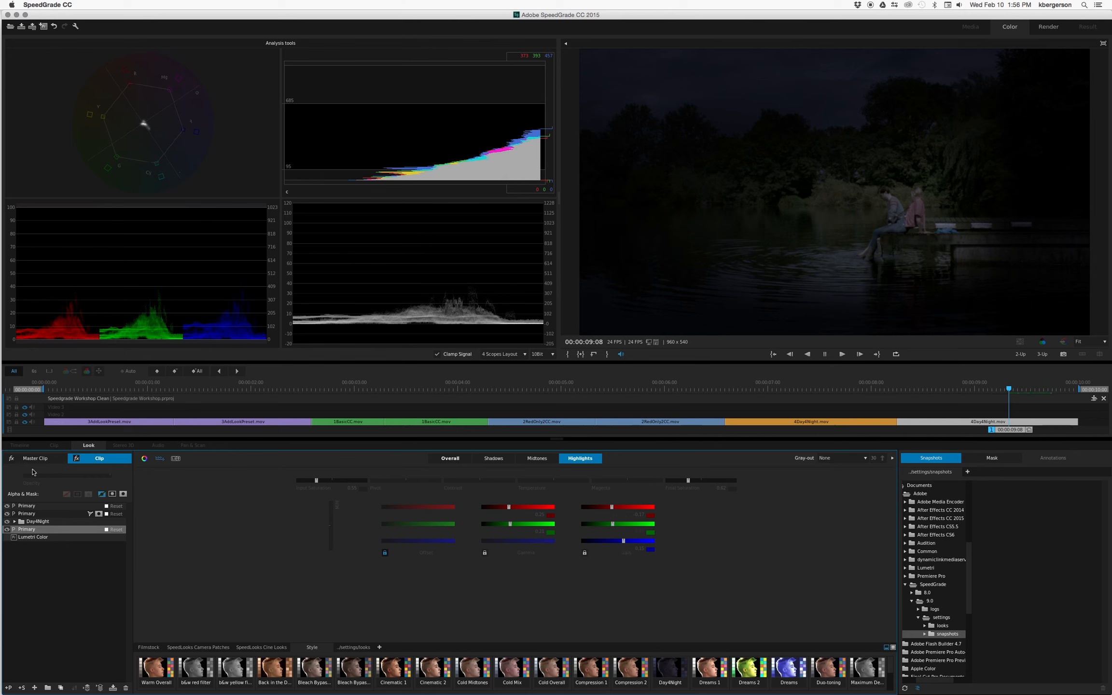
click(7, 529)
click(7, 530)
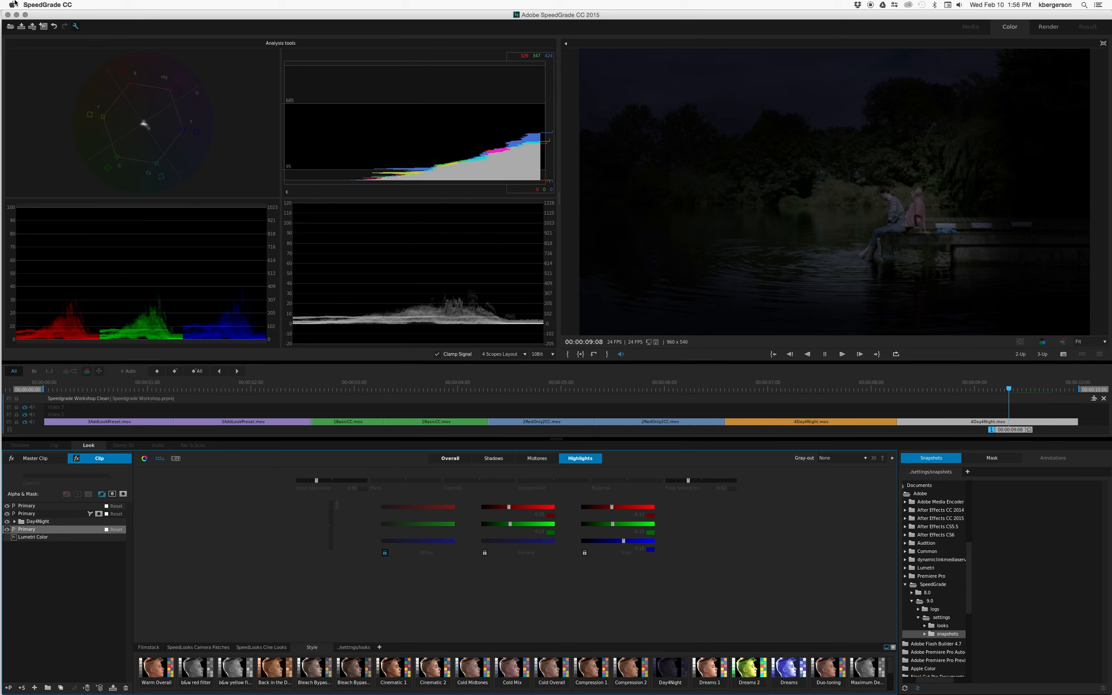
Step: Save the grade to the Speedgrade Workshop project and return to Adobe Premiere Pro through Direct Link for rendering
click(56, 6)
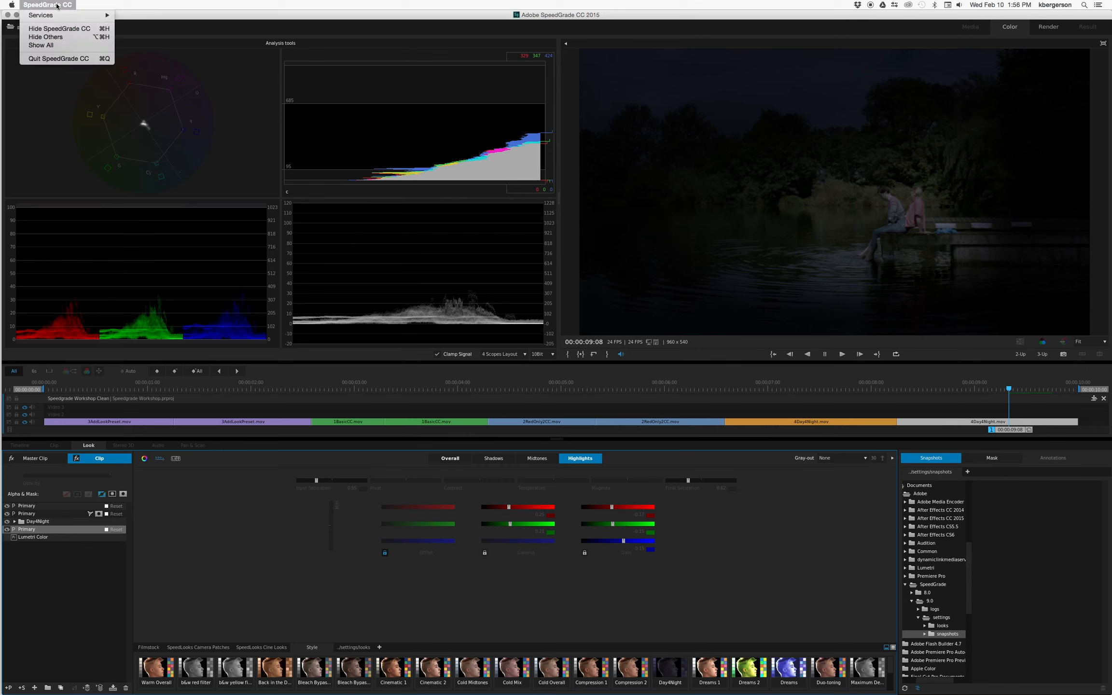
click(176, 168)
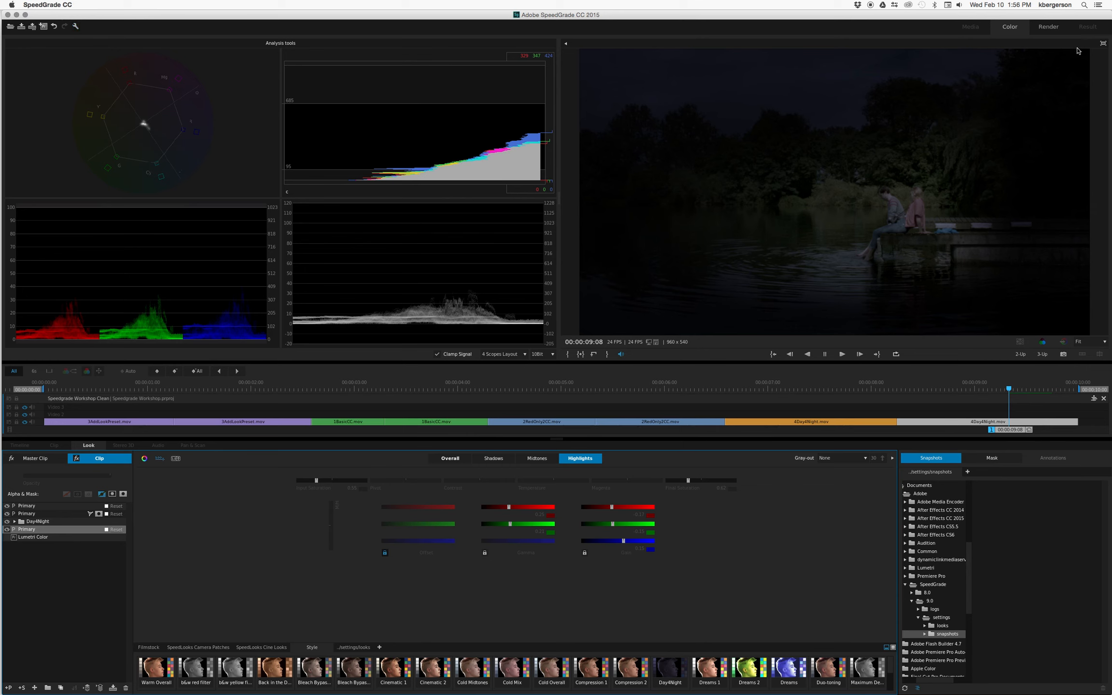
click(1046, 28)
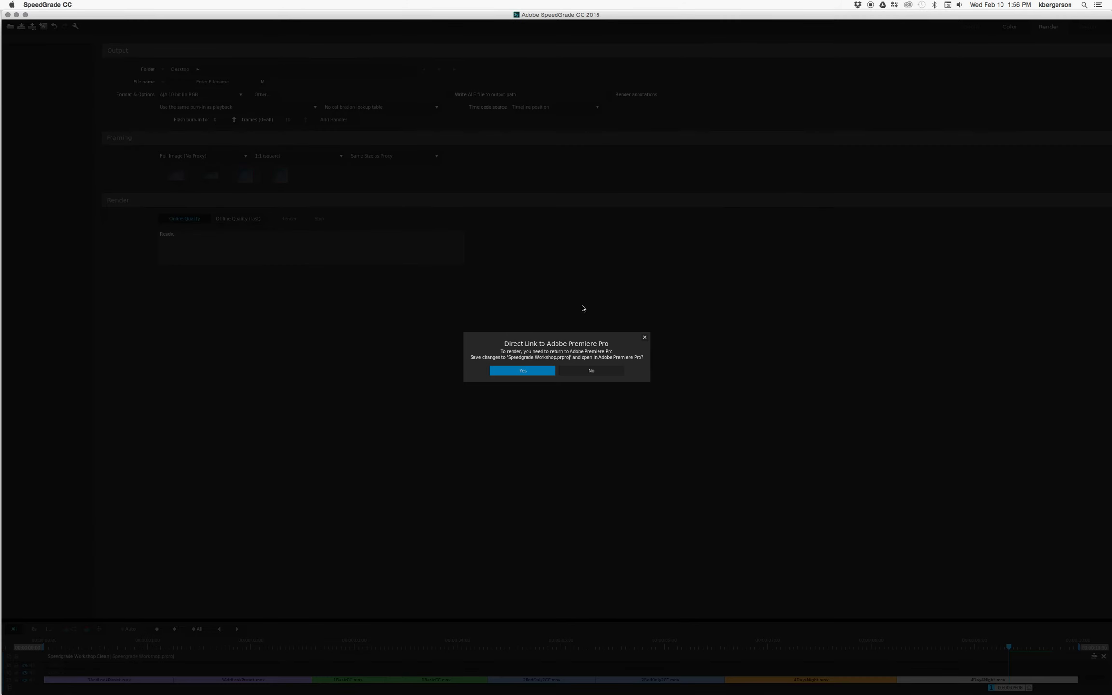
click(521, 371)
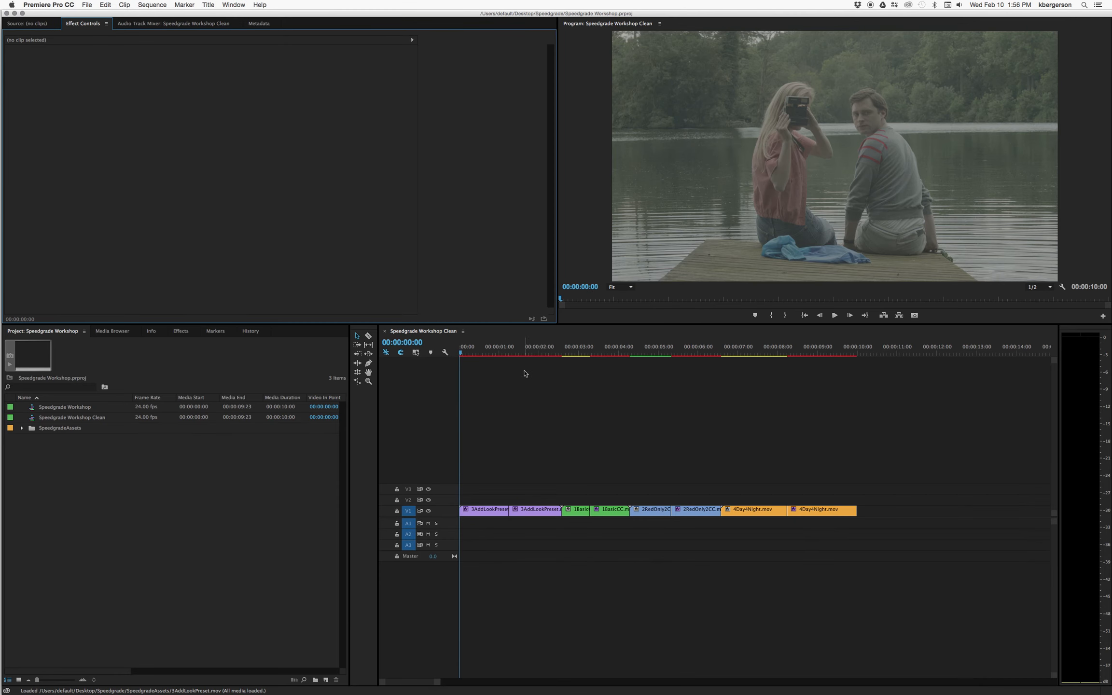
Step: View the graded lake shot at 00:00:08:12 in the sequence and render the effects from In to Out
drag(513, 351, 799, 383)
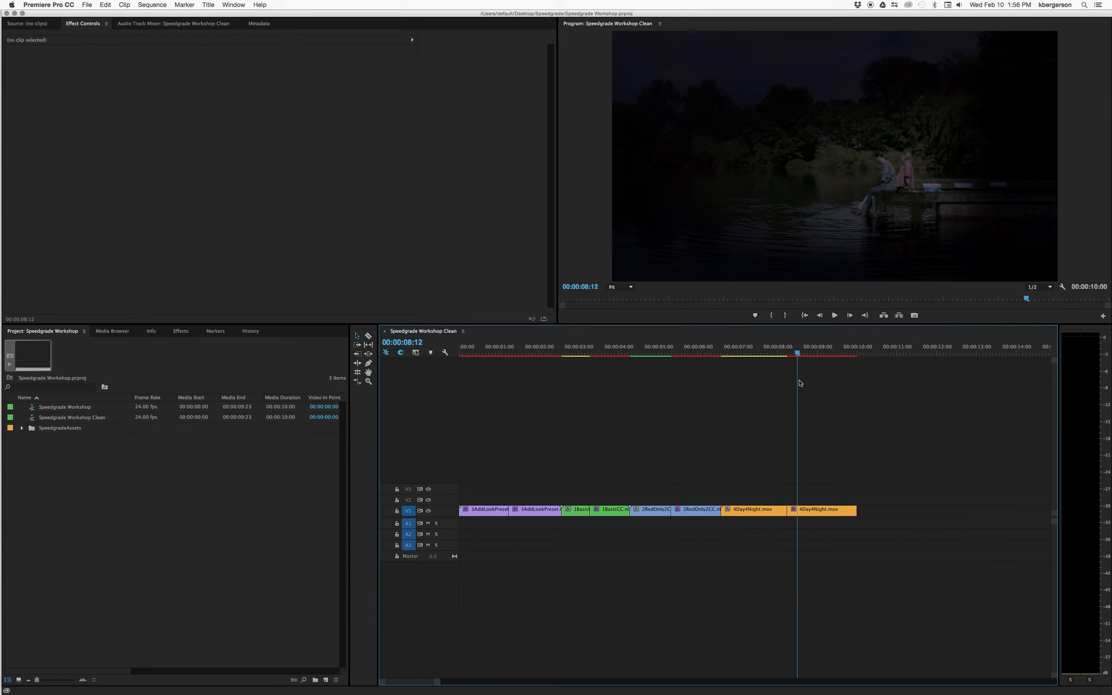
click(152, 5)
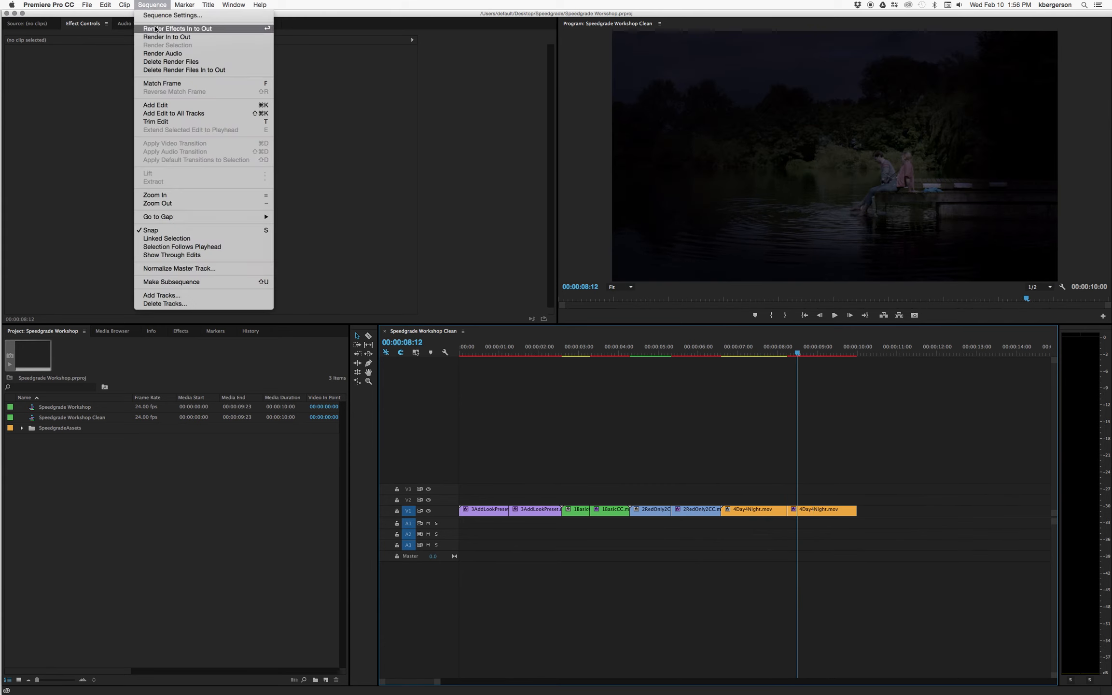
click(156, 28)
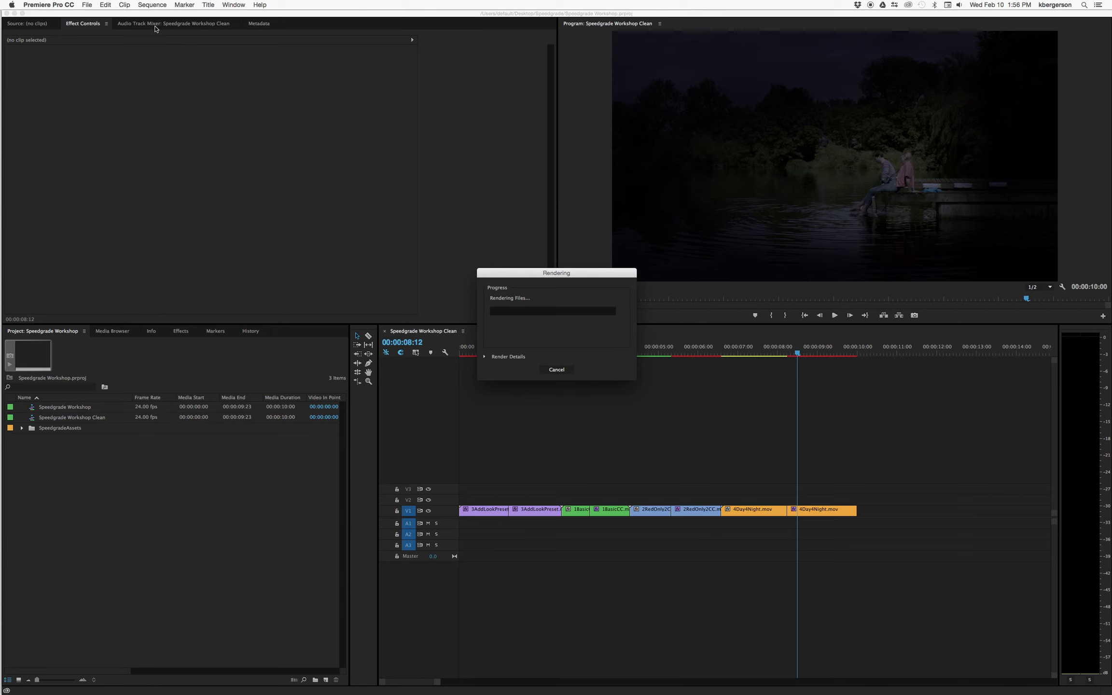